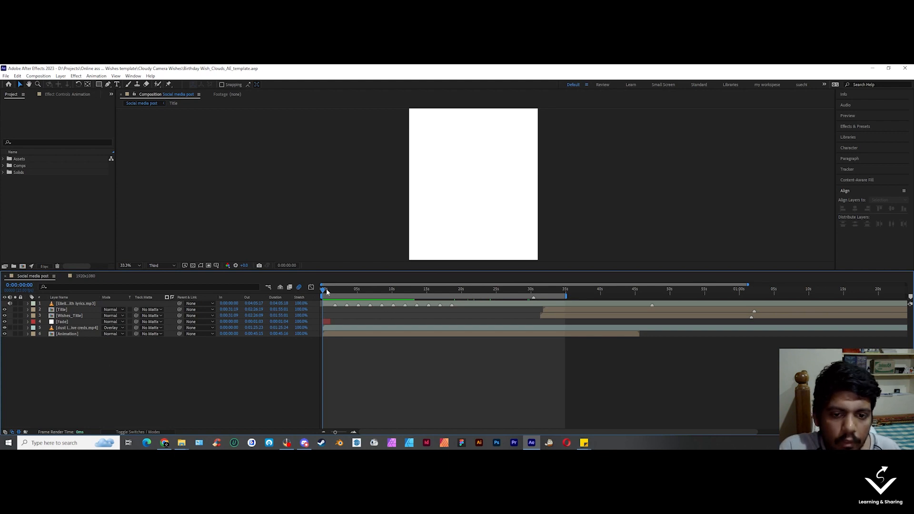
Step: Open the Animation precomp from the Social media post composition and examine its layer arrangement in the Top view
drag(326, 289, 339, 289)
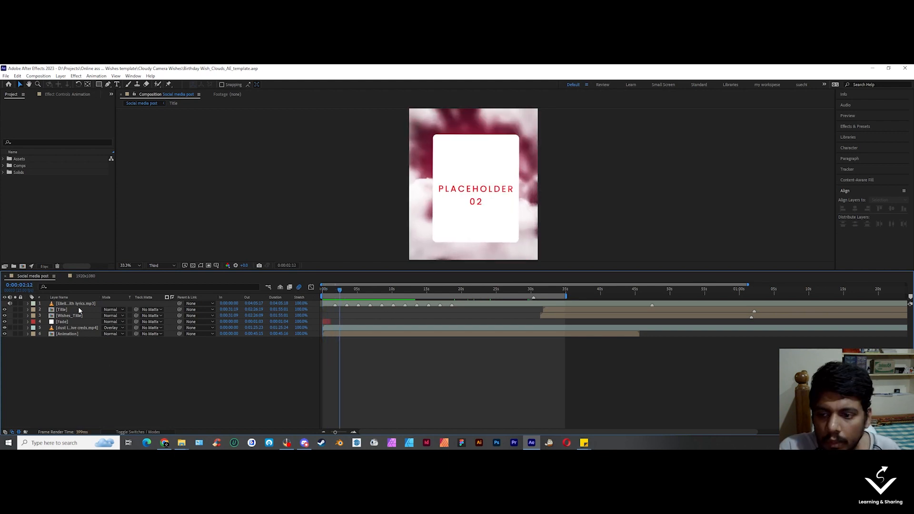
double_click(66, 334)
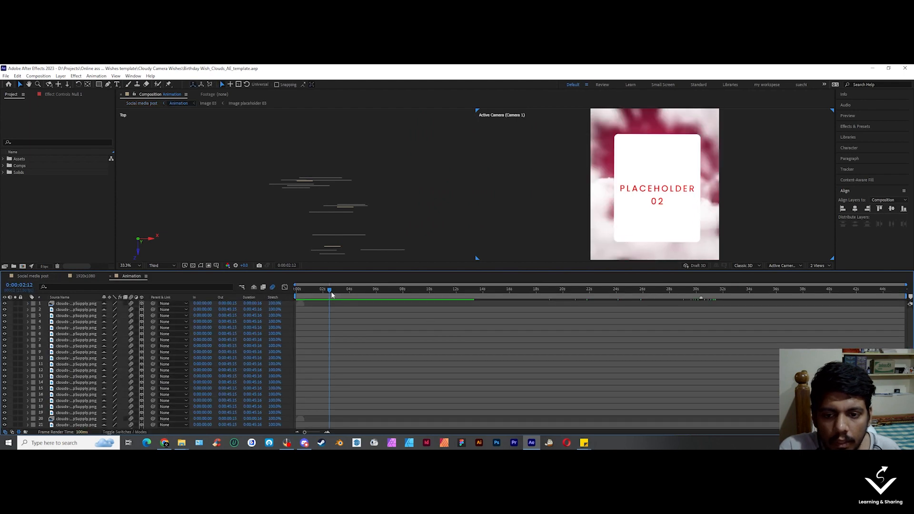
click(307, 291)
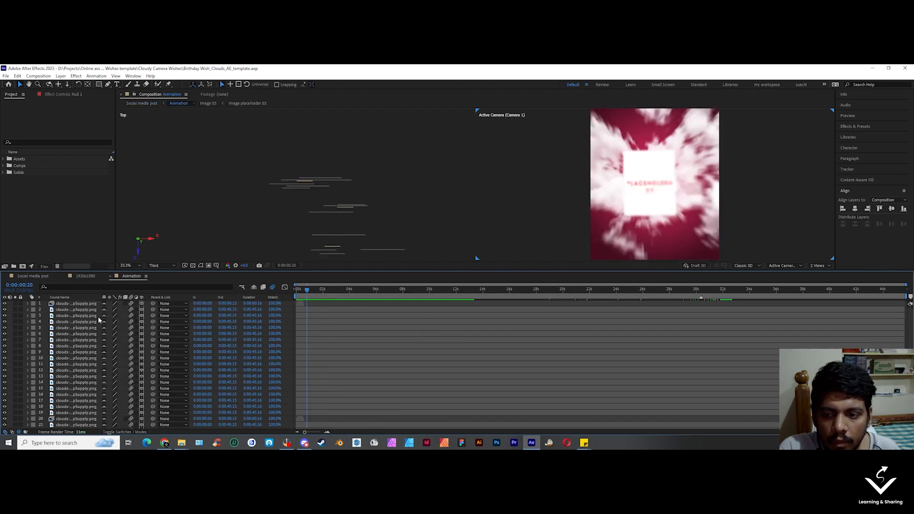
scroll(365, 172, down, 7)
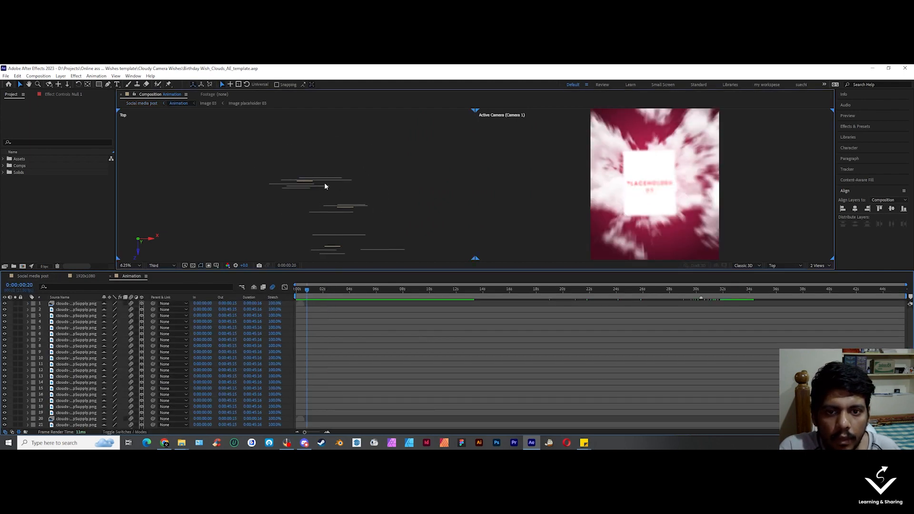
drag(358, 162, 367, 126)
drag(375, 220, 375, 165)
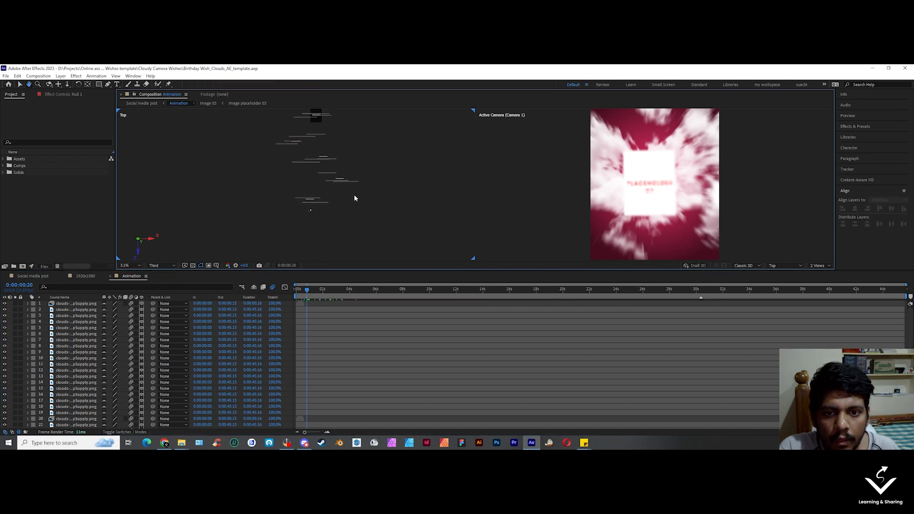
Step: Inspect the camera, the Null 1 motion path and the cloud layers in the Top view of the Animation composition
click(311, 210)
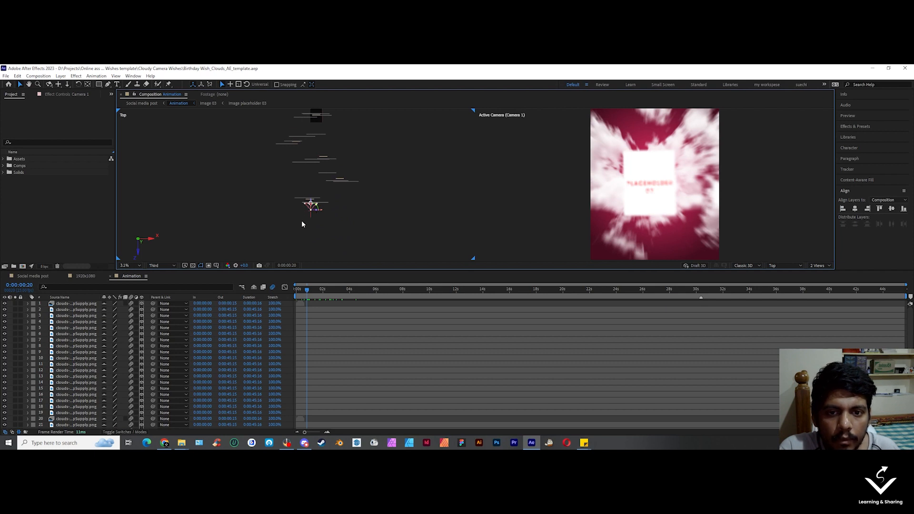
click(309, 207)
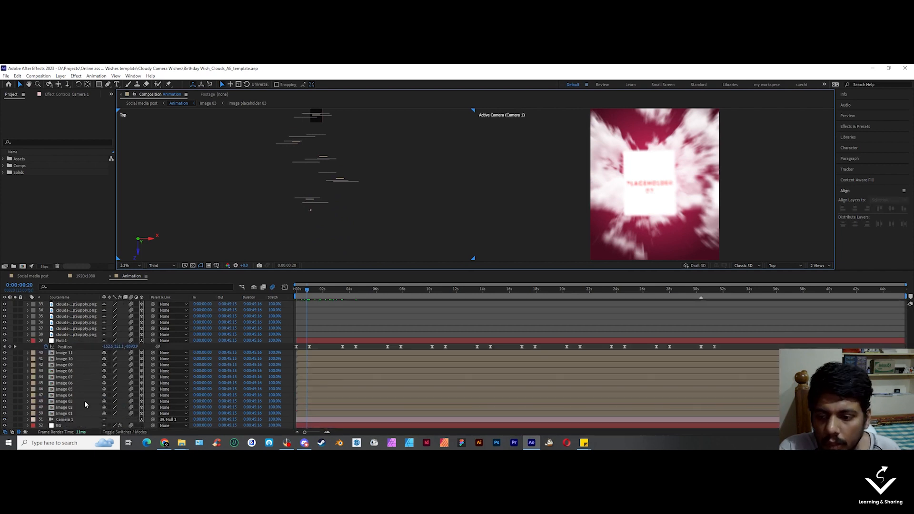
click(64, 340)
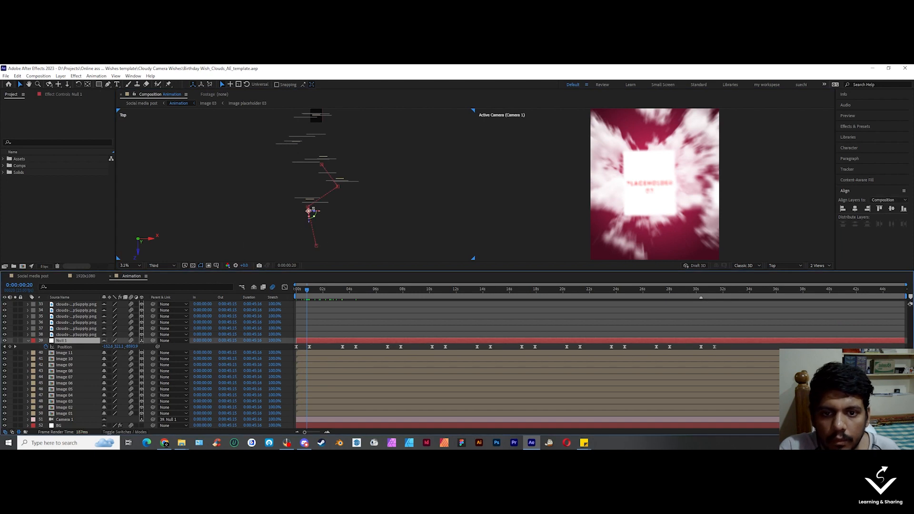
drag(368, 156, 367, 225)
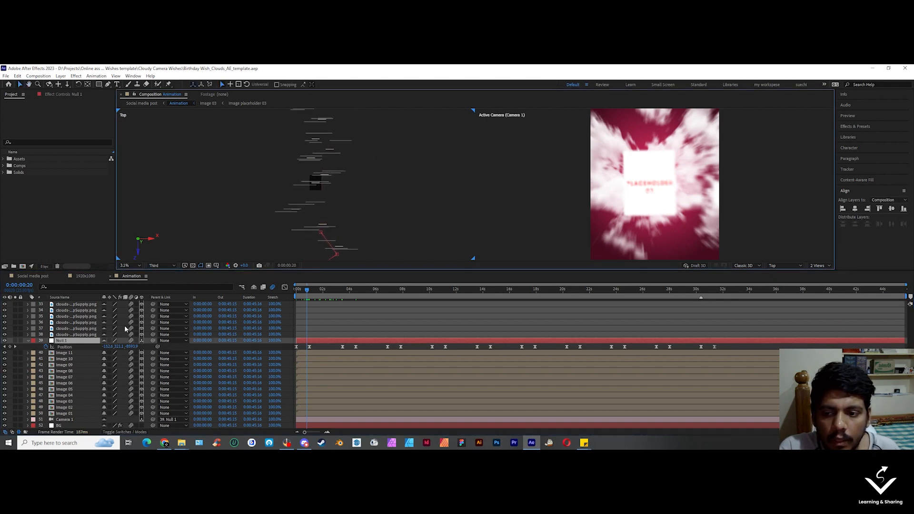
click(316, 189)
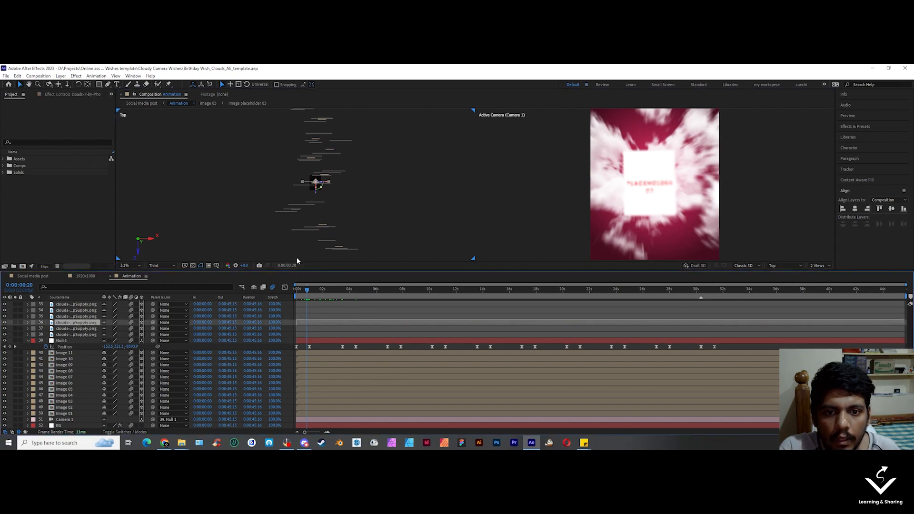
drag(365, 149, 373, 187)
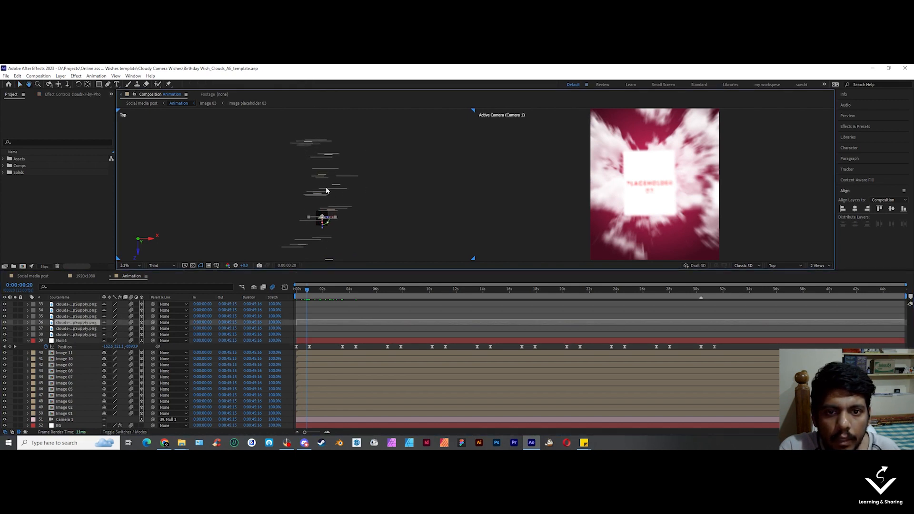
click(397, 218)
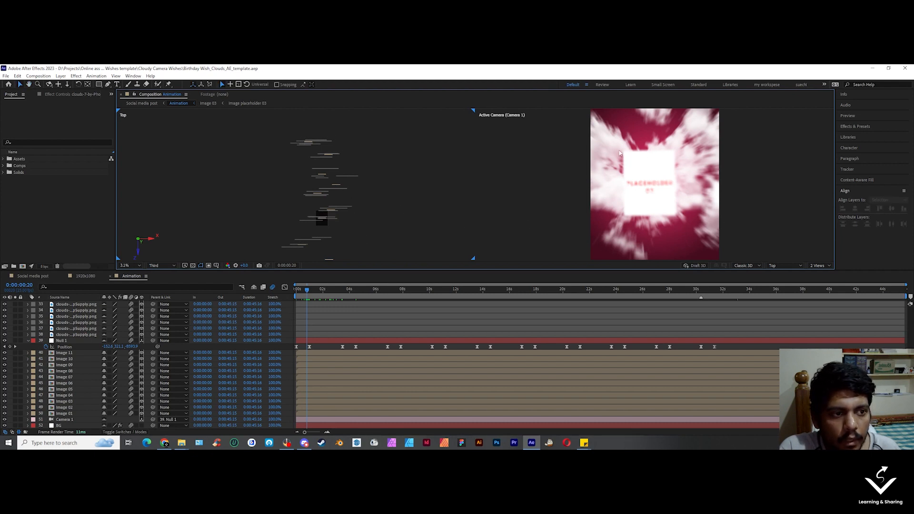
Step: Collapse the Null 1 layer's properties and look through the BG, cloud and null layers in the layer stack
click(28, 340)
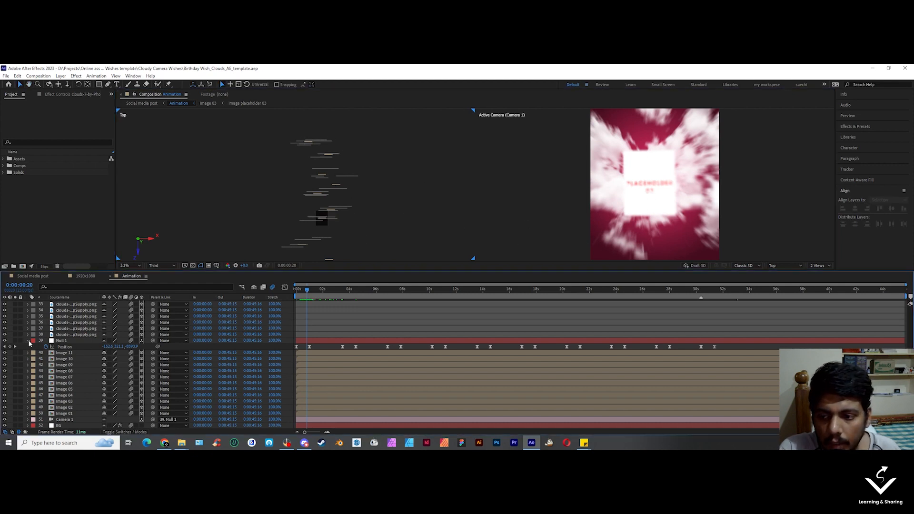
click(72, 426)
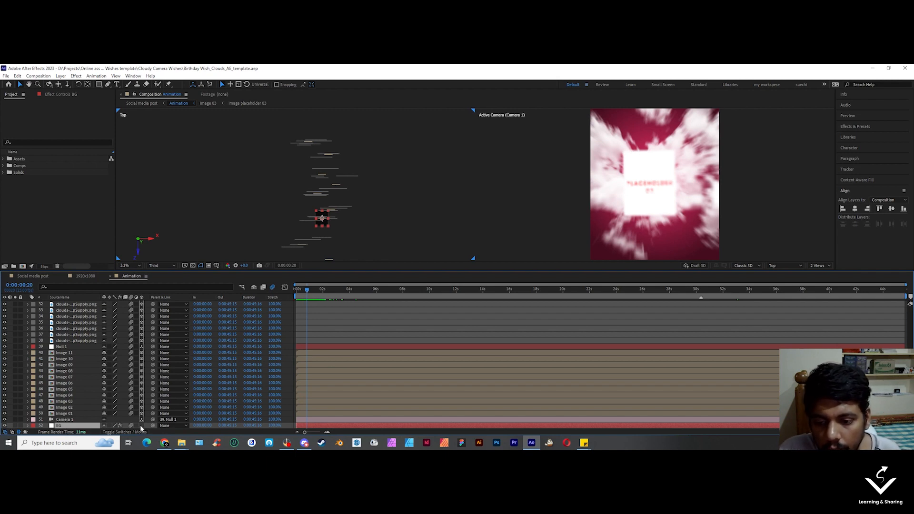
scroll(141, 399, up, 6)
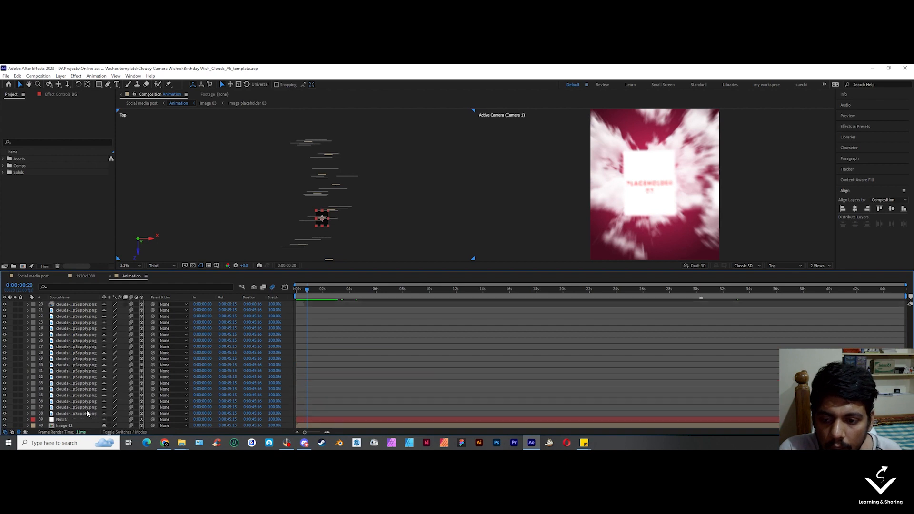
scroll(104, 333, down, 6)
shift+click(66, 346)
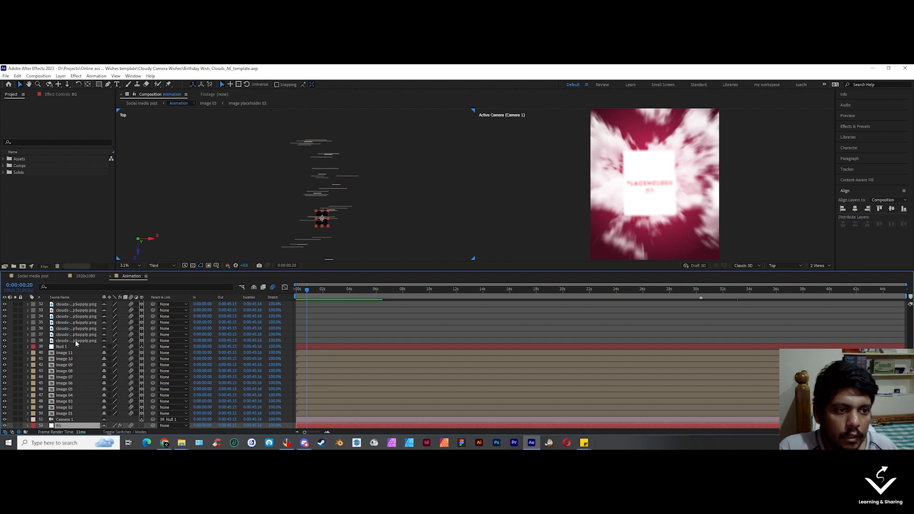
Step: Scrub through the Animation composition's timeline and play back its camera move
drag(313, 296, 418, 296)
drag(475, 301, 305, 306)
key(space)
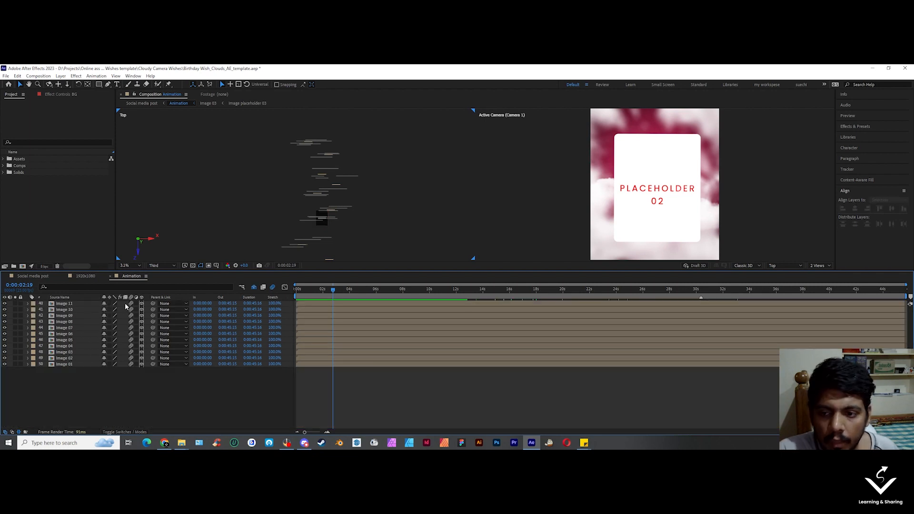
Step: Return to the Social media post composition, inspect the Fade and dust light leak layers, and scrub through the placeholder sequence
click(35, 276)
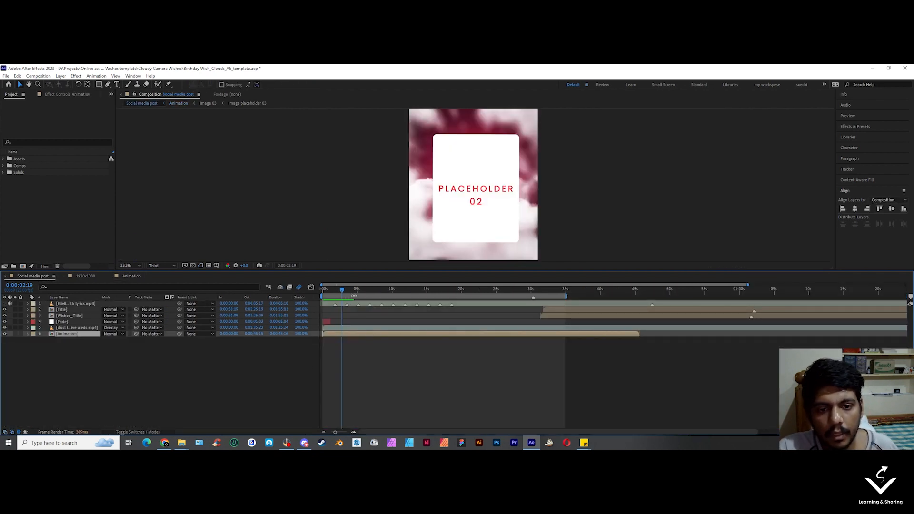
click(325, 322)
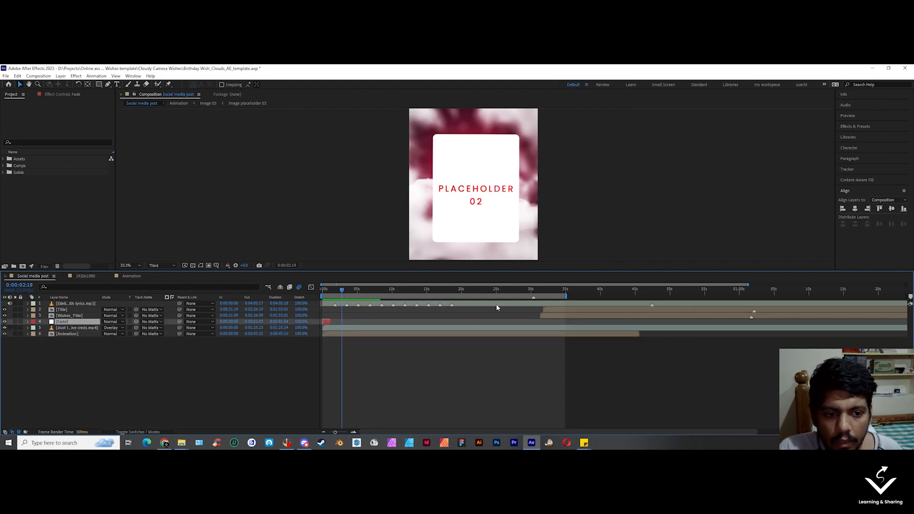
click(88, 328)
click(204, 357)
drag(342, 291, 358, 343)
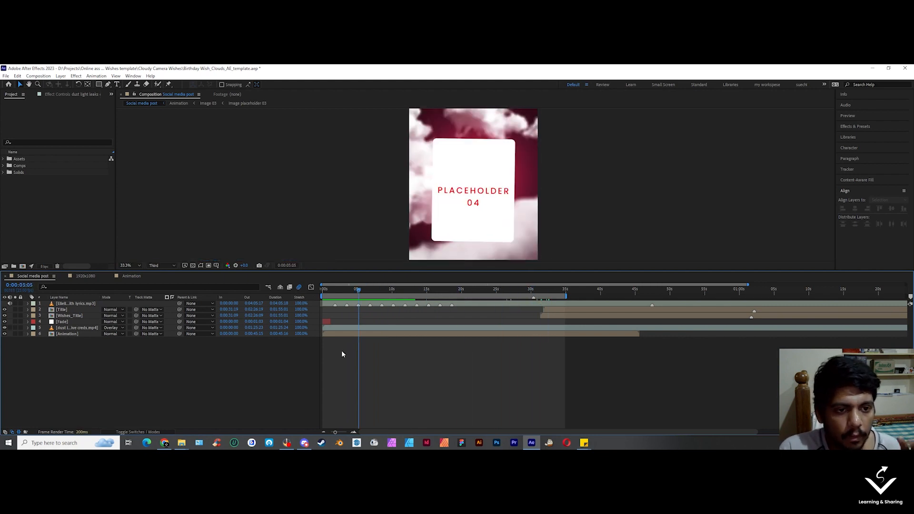
mouse_move(358, 290)
mouse_down()
mouse_move(332, 294)
mouse_move(369, 294)
mouse_up()
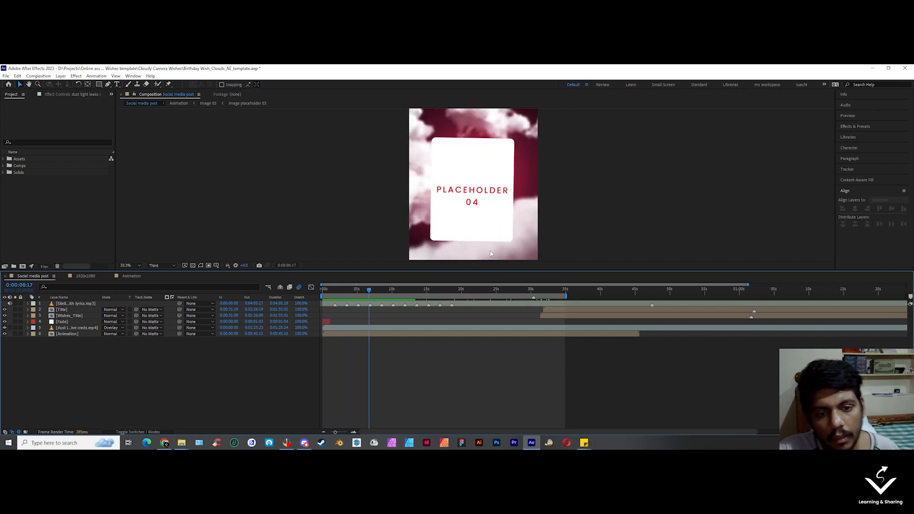
drag(369, 290, 335, 297)
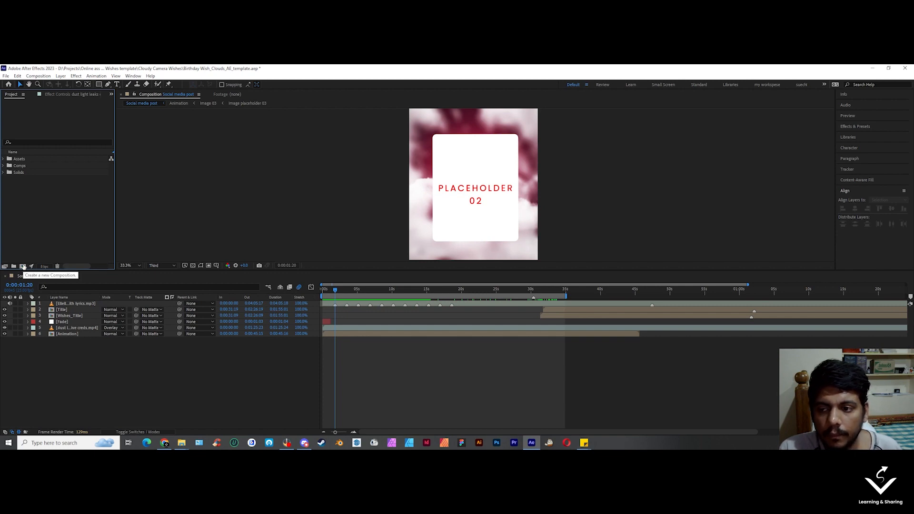
Step: Create a new composition named Animation_comp, sized 1080 × 1350 px with a frame rate of 24 fps
click(23, 266)
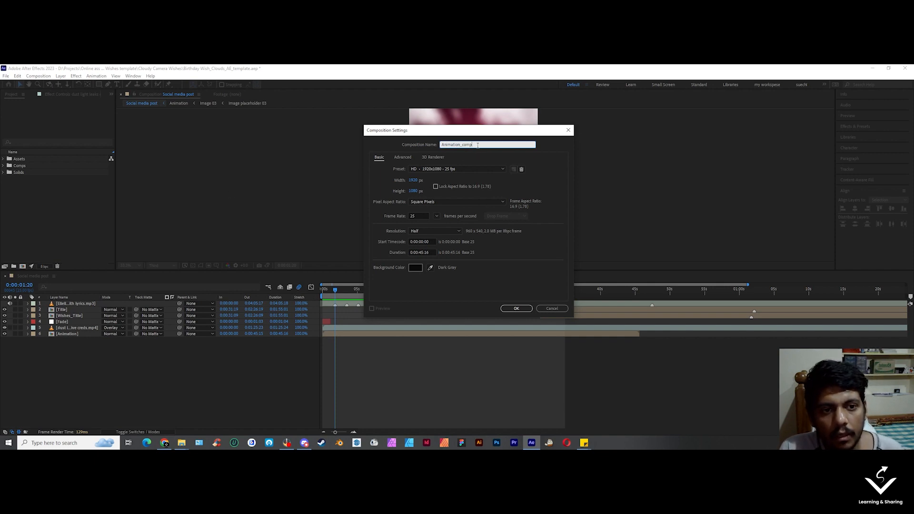
drag(477, 145, 436, 147)
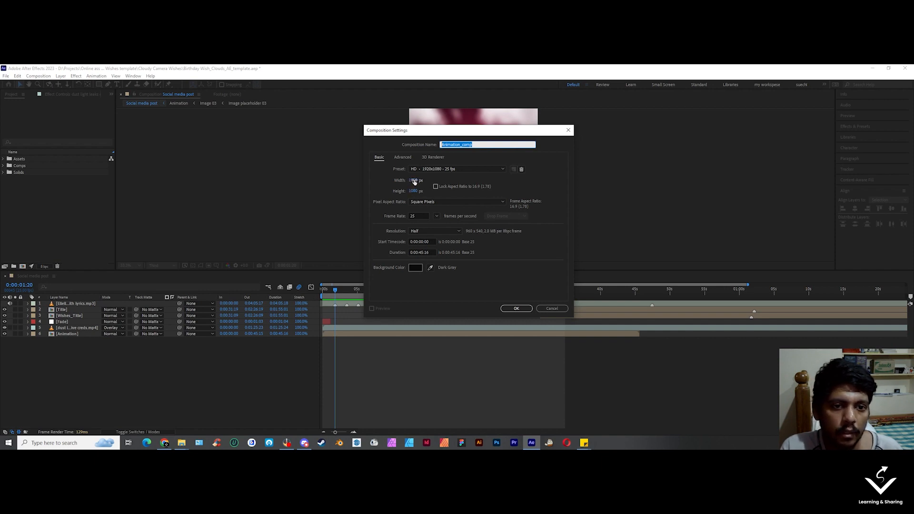
click(414, 181)
text(1080)
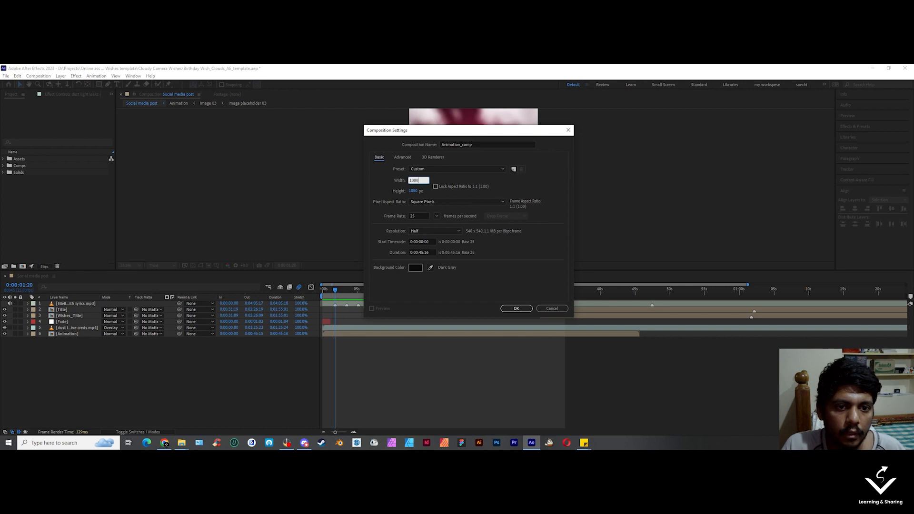
key(Tab)
text(1350)
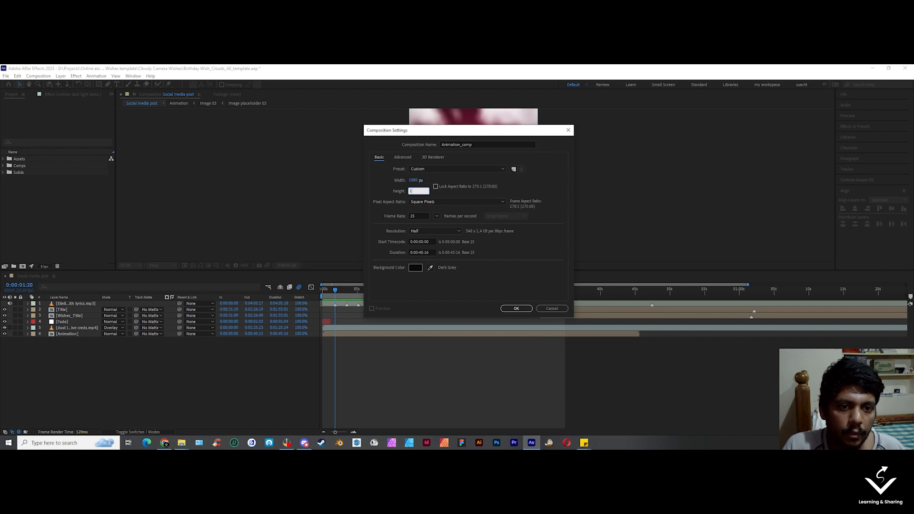
click(384, 195)
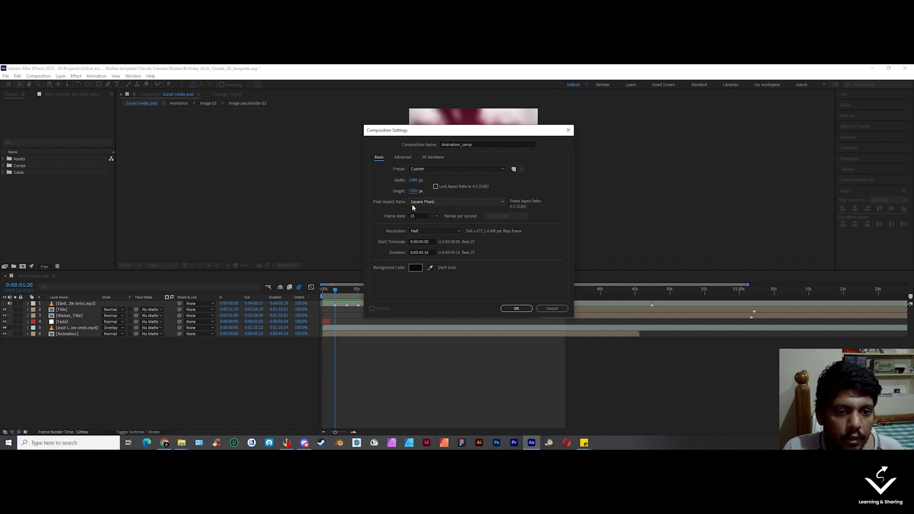
click(436, 216)
click(444, 255)
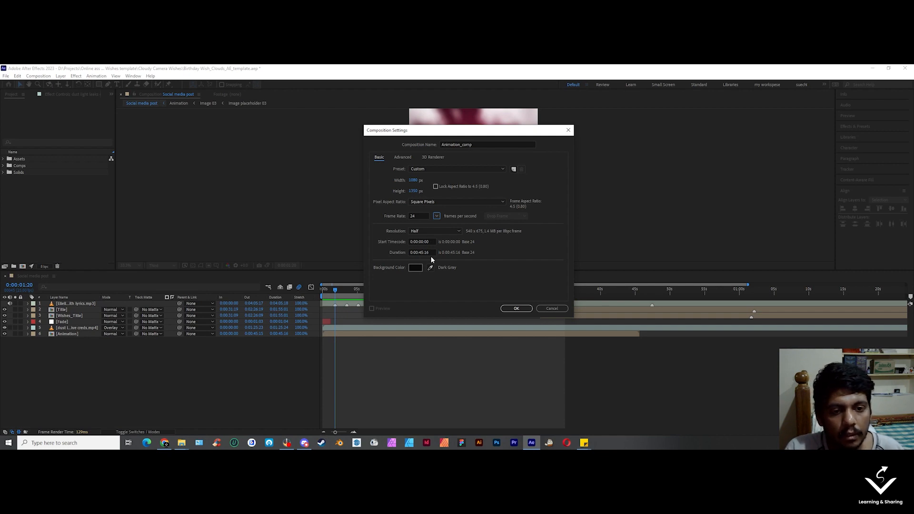
click(516, 308)
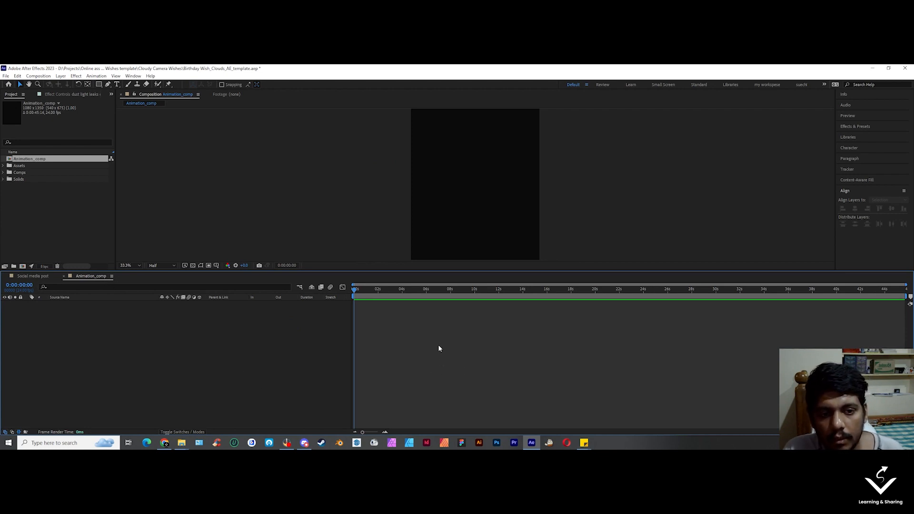
Step: Create another composition named Placeholder_img_01 with the same 1080 × 1350 px, 24 fps settings
click(65, 251)
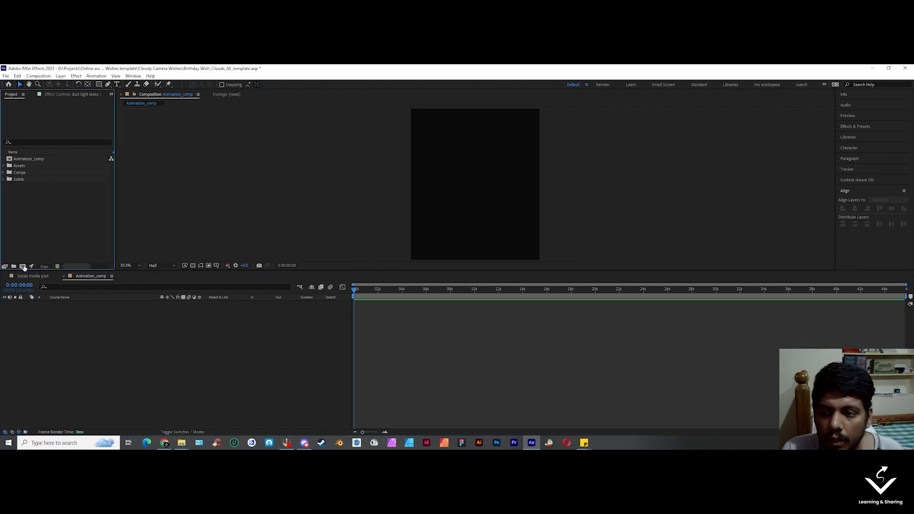
click(23, 266)
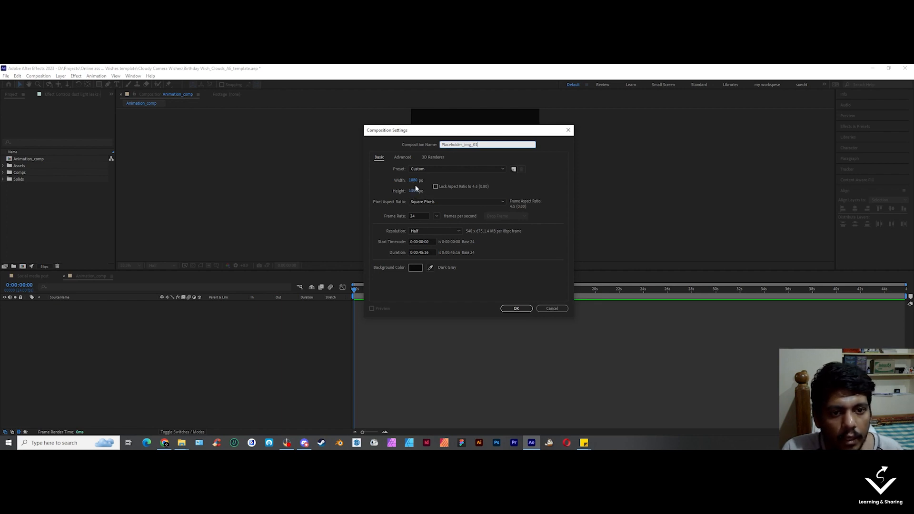
click(515, 308)
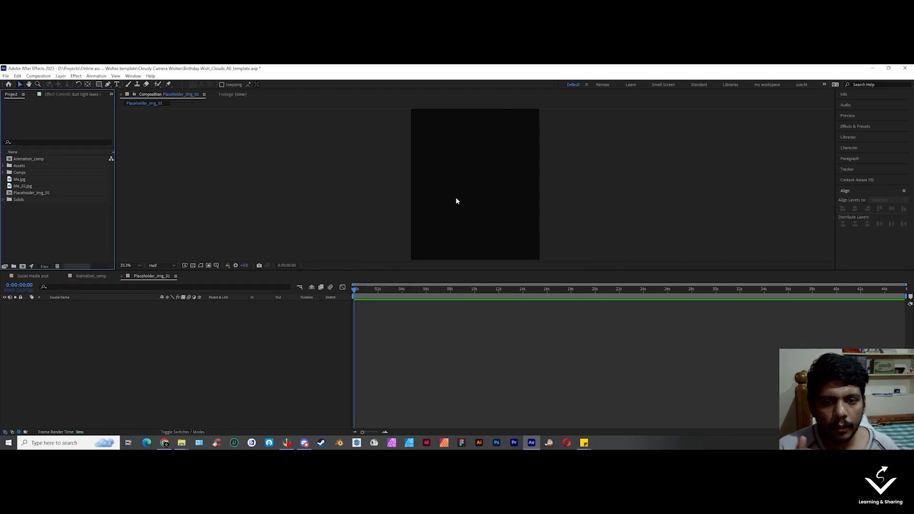
Step: Compare the Me.jpg and Me_01.jpg images and add Me.jpg as a layer in the Placeholder_img_01 composition
click(24, 180)
click(28, 188)
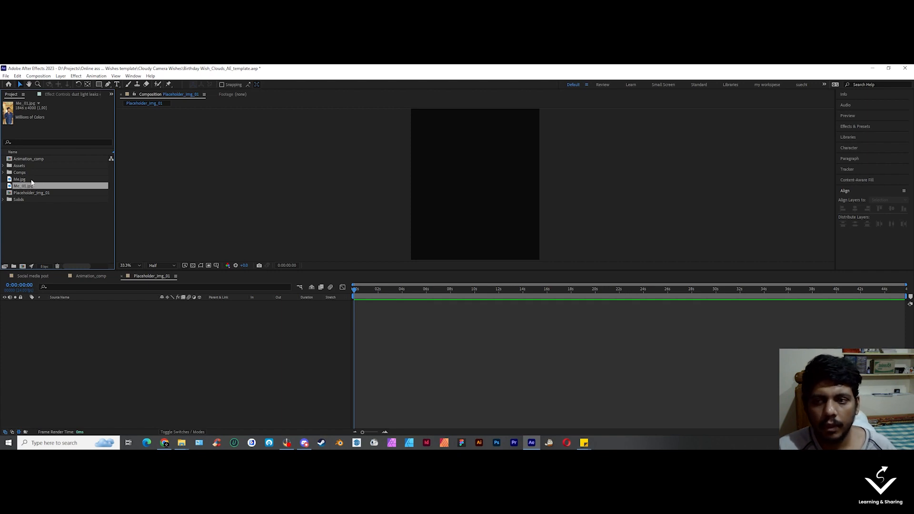
click(32, 180)
click(29, 188)
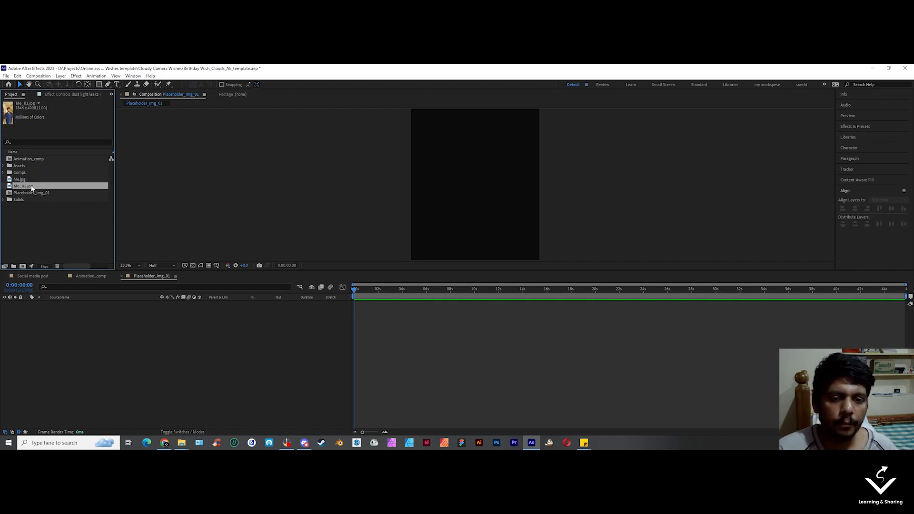
drag(22, 180, 99, 335)
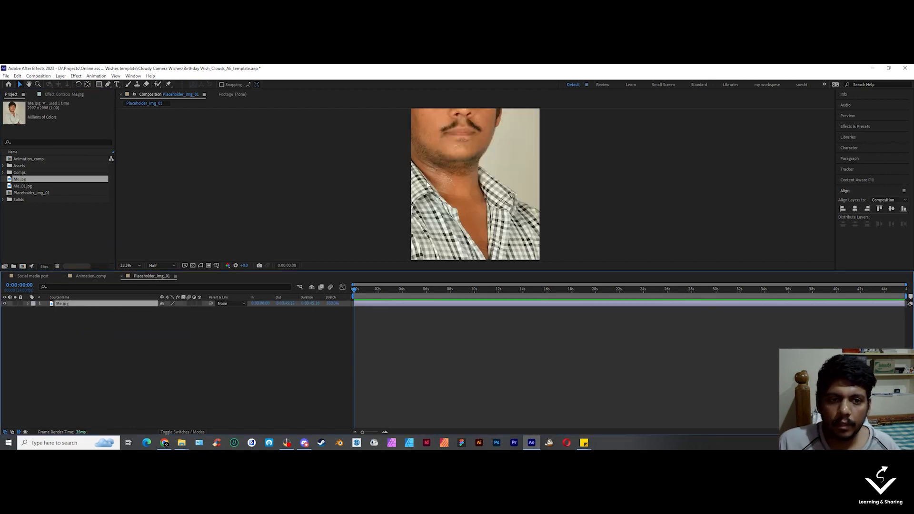
Step: Scale the Me.jpg layer down to 47% and position the portrait so it fills the Placeholder_img_01 frame
key(s)
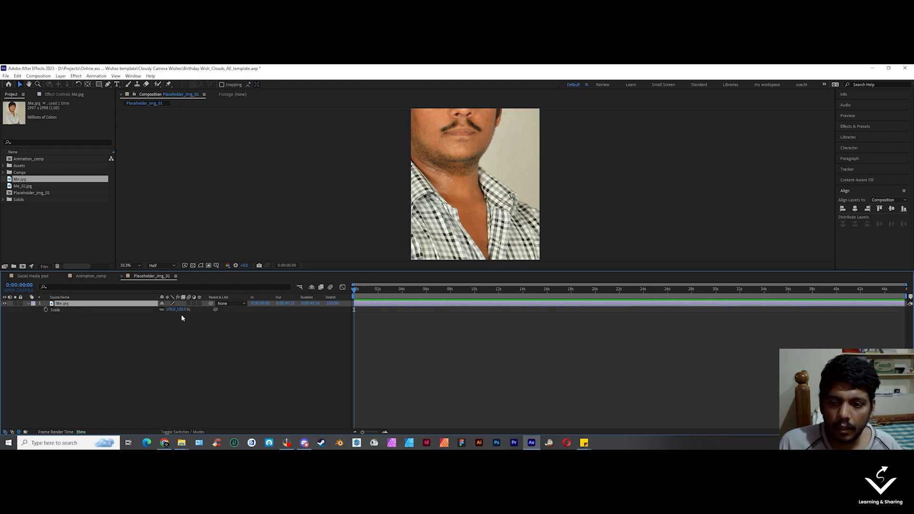
drag(181, 310, 152, 310)
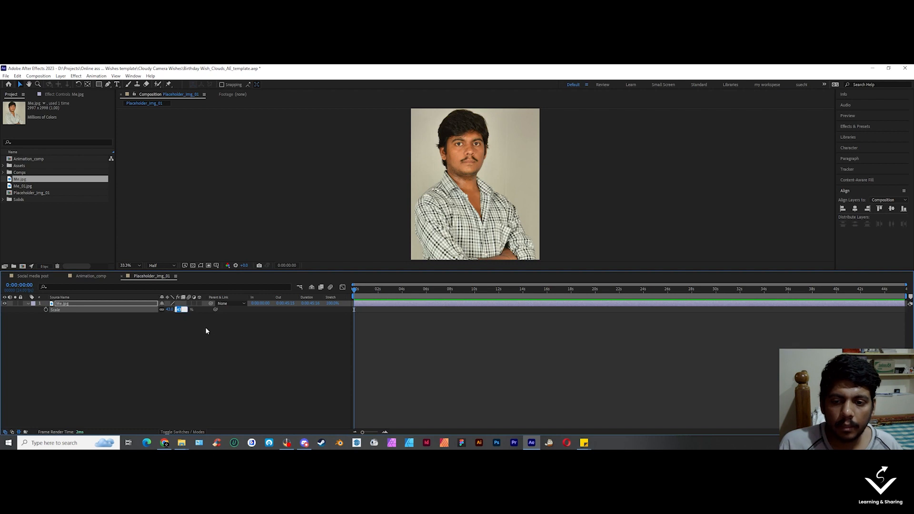
text(50)
key(Return)
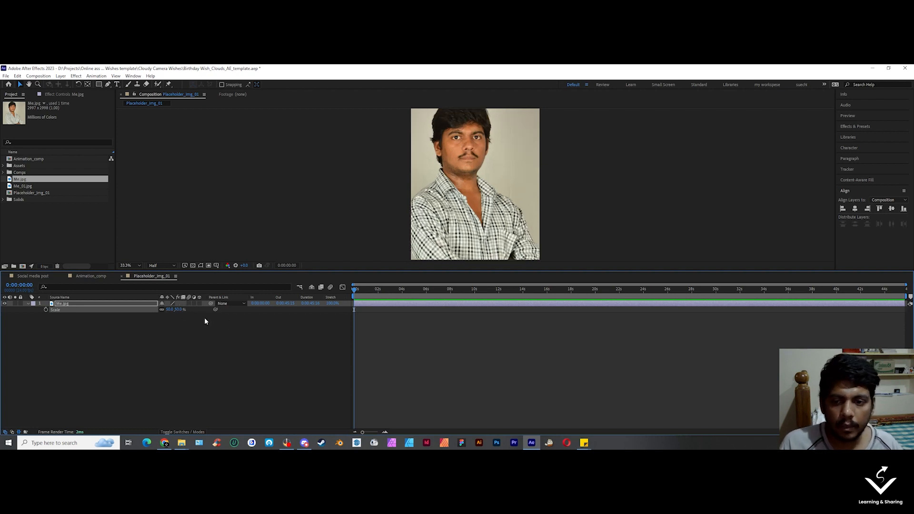
click(490, 208)
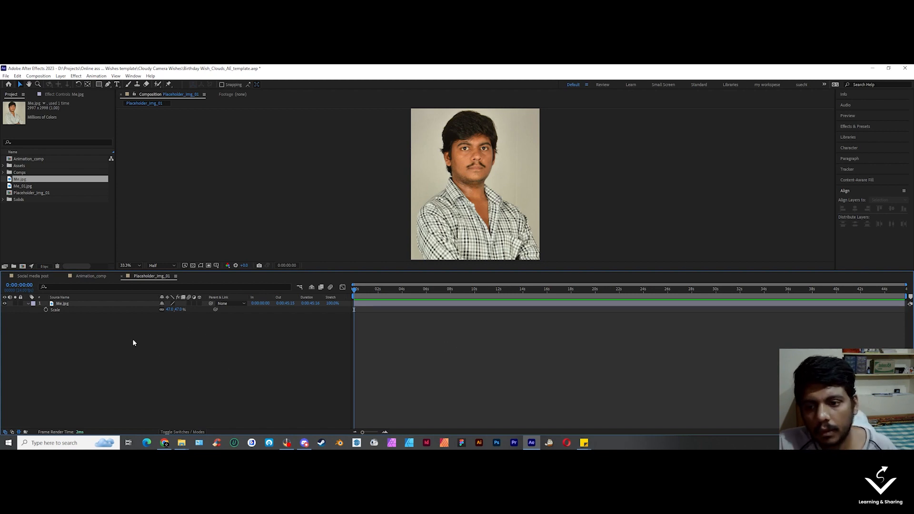
click(90, 276)
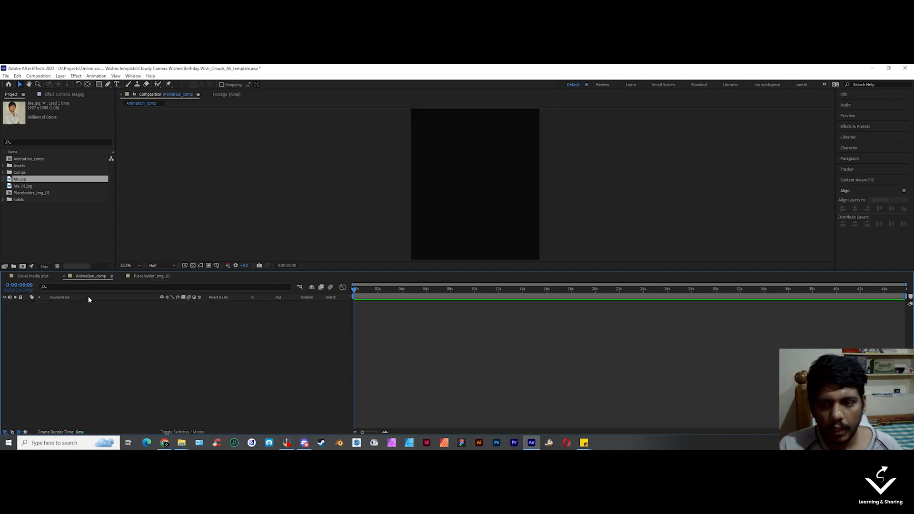
click(38, 193)
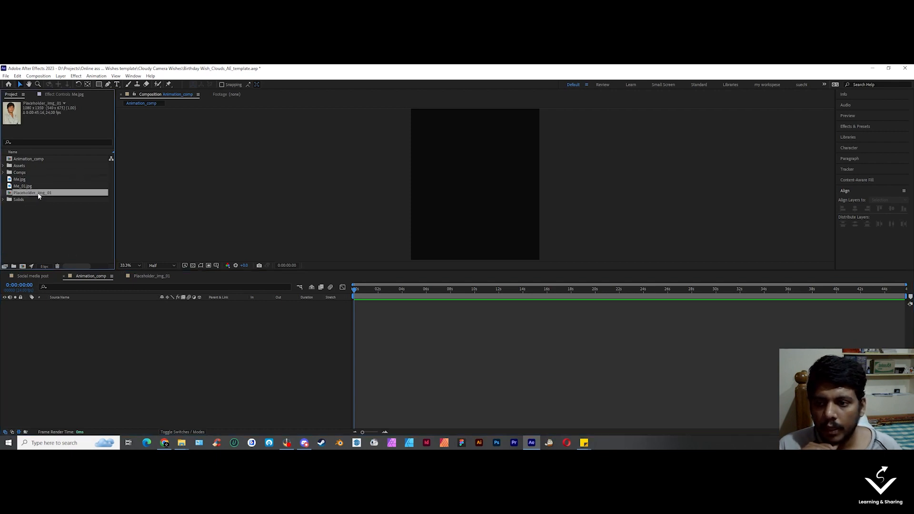
drag(39, 196, 173, 310)
key(s)
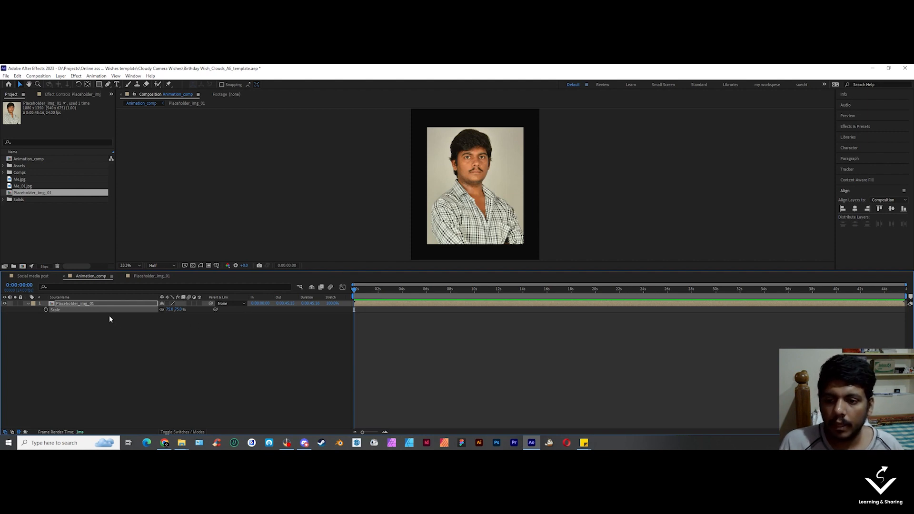
click(99, 305)
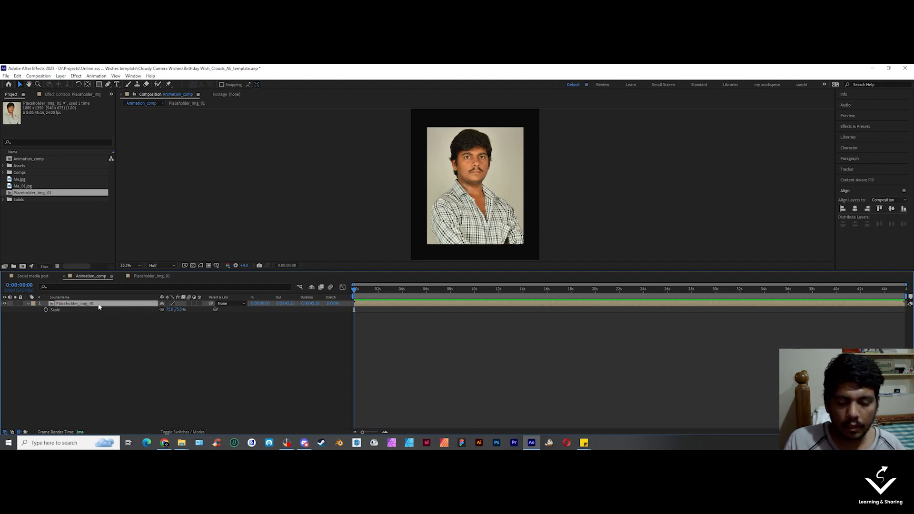
key(Delete)
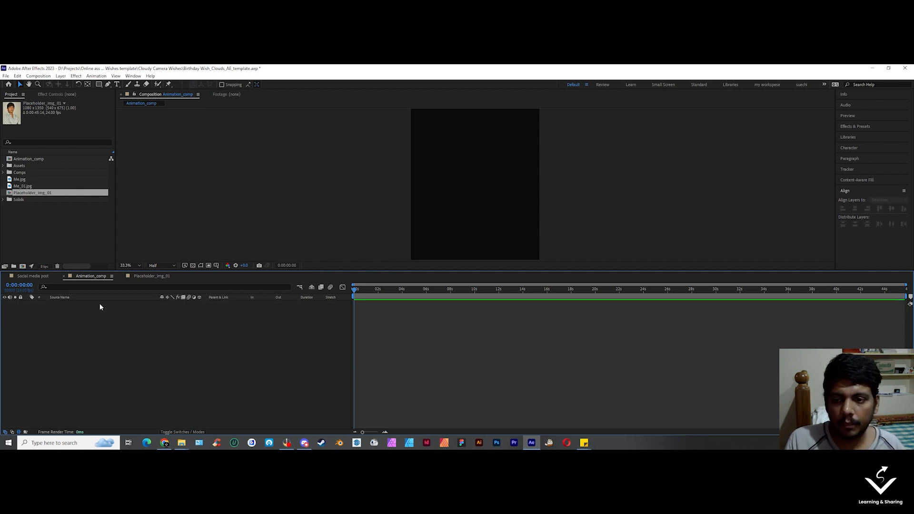
Step: Create a 1080 × 1350 px, 24 fps composition named Image_frame_01
click(23, 267)
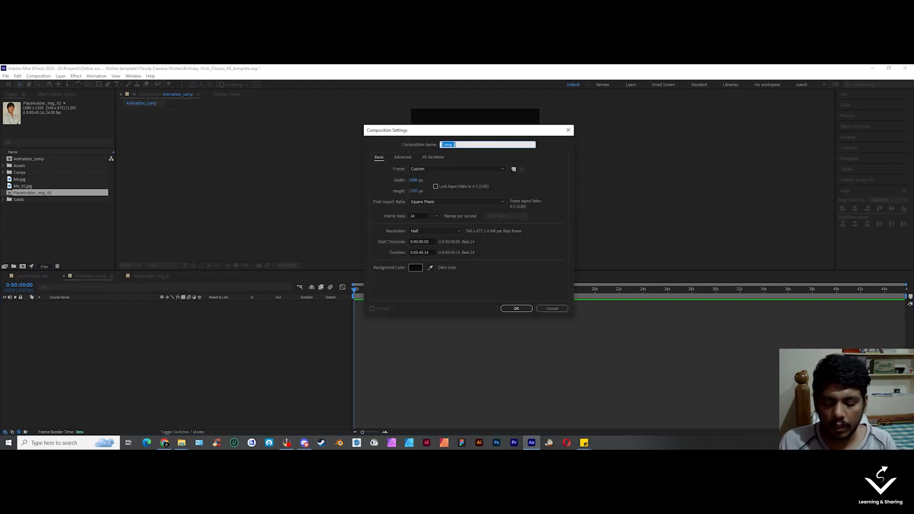
text(image_frame_01)
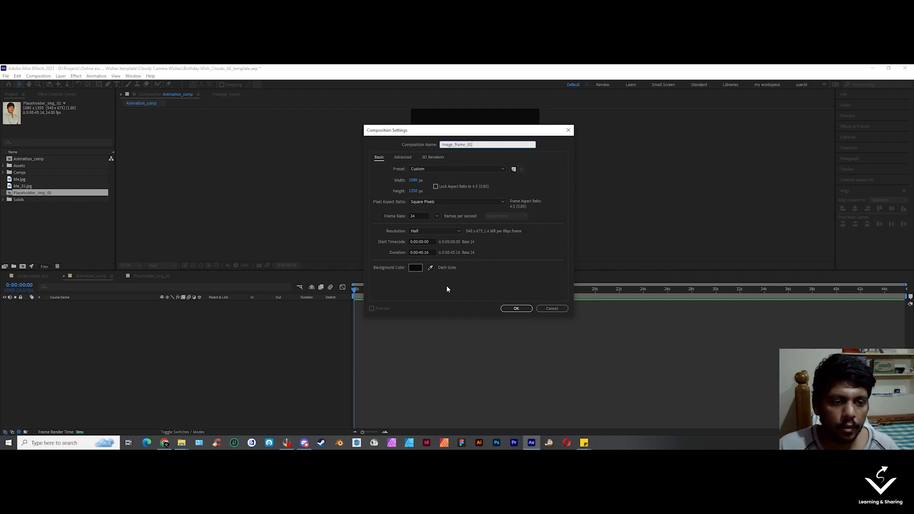
click(511, 309)
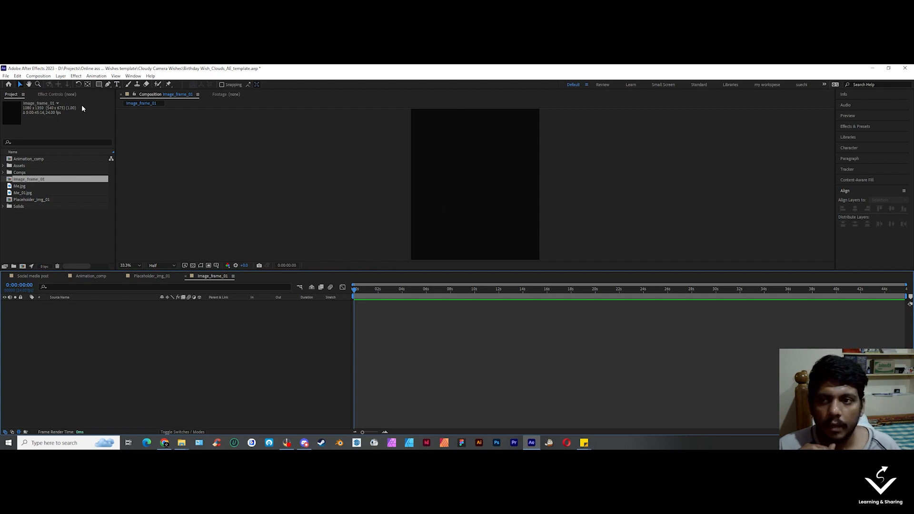
Step: Add a white (FFFFFF) solid layer of 1080 × 1350 px to the Image_frame_01 composition
click(61, 76)
mouse_move(143, 84)
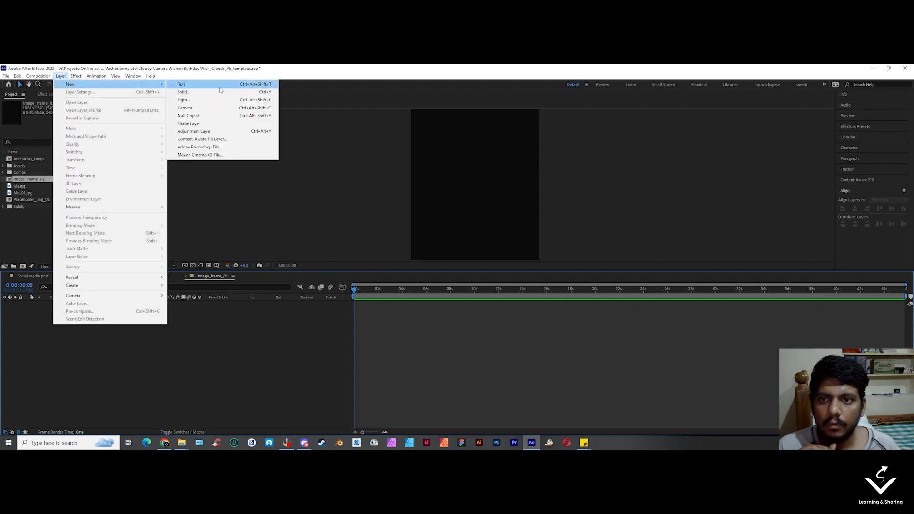
click(220, 92)
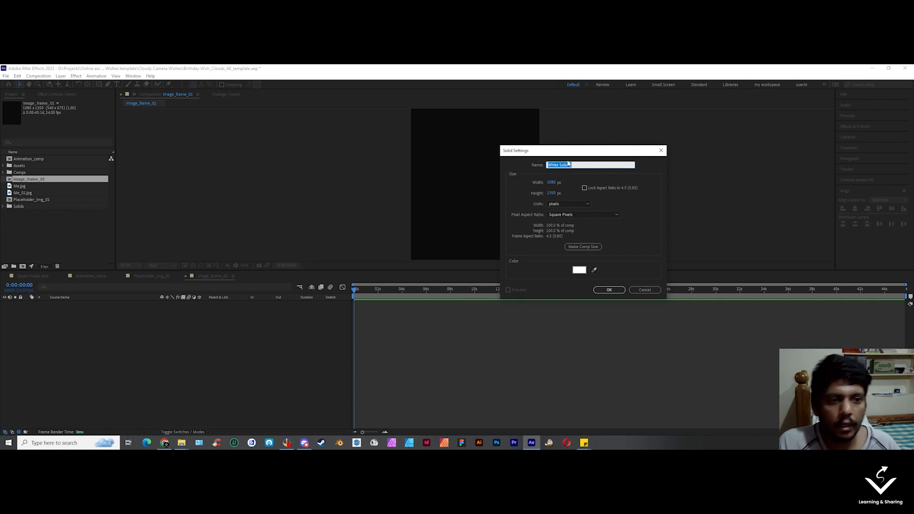
click(579, 270)
drag(62, 240, 56, 238)
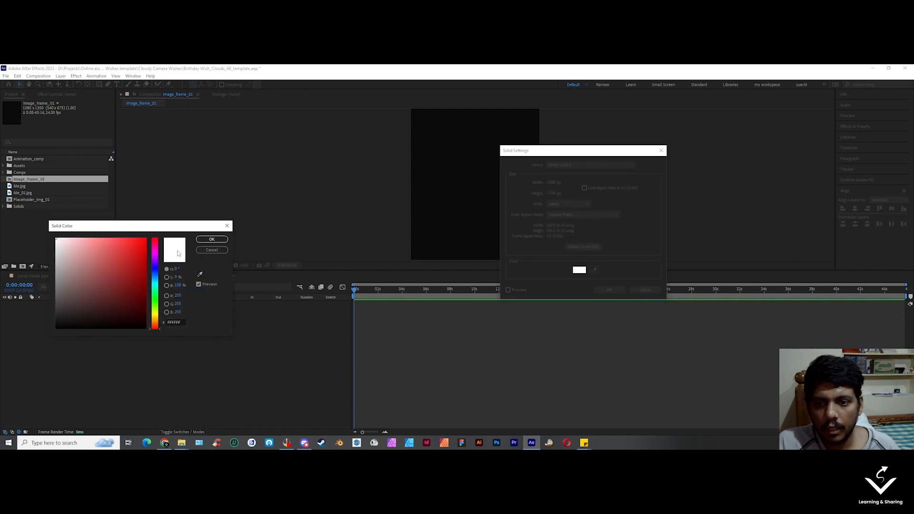
click(211, 239)
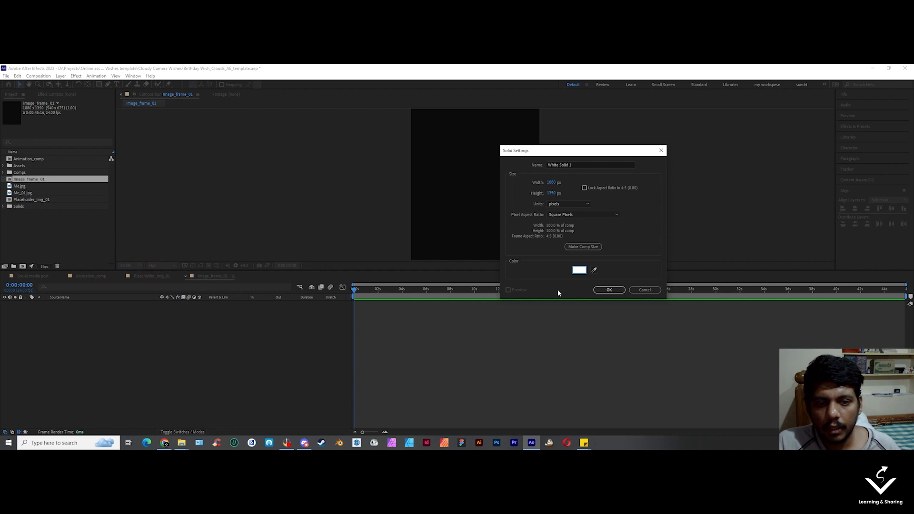
click(612, 290)
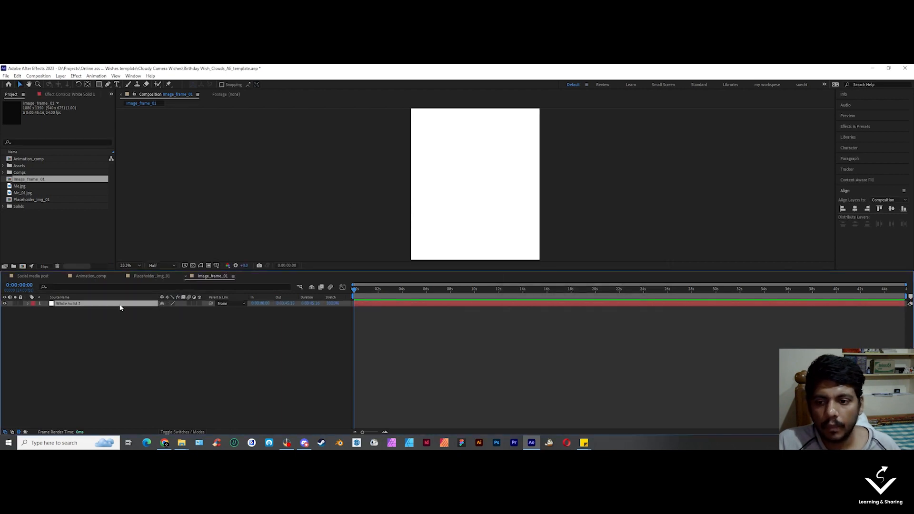
click(200, 353)
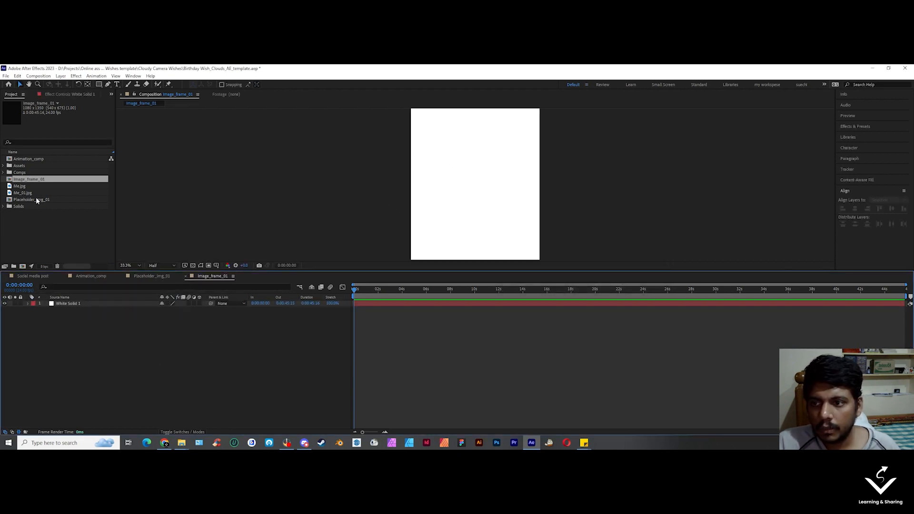
Step: Add the Placeholder_img_01 composition as a layer above the white solid in Image_frame_01
click(36, 199)
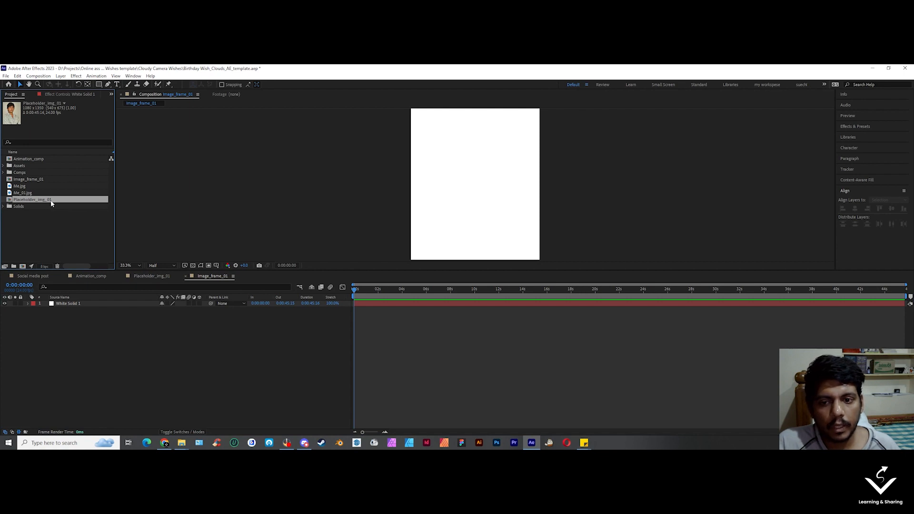
drag(53, 202, 78, 306)
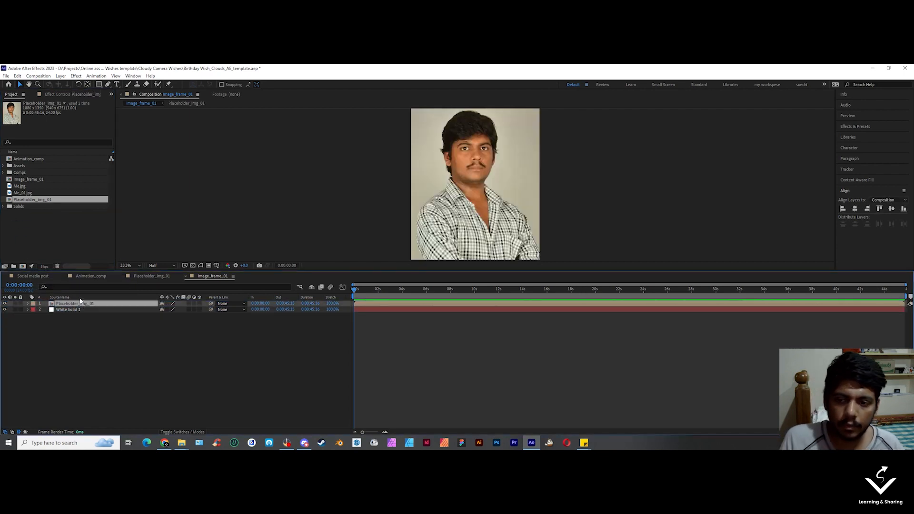
click(113, 318)
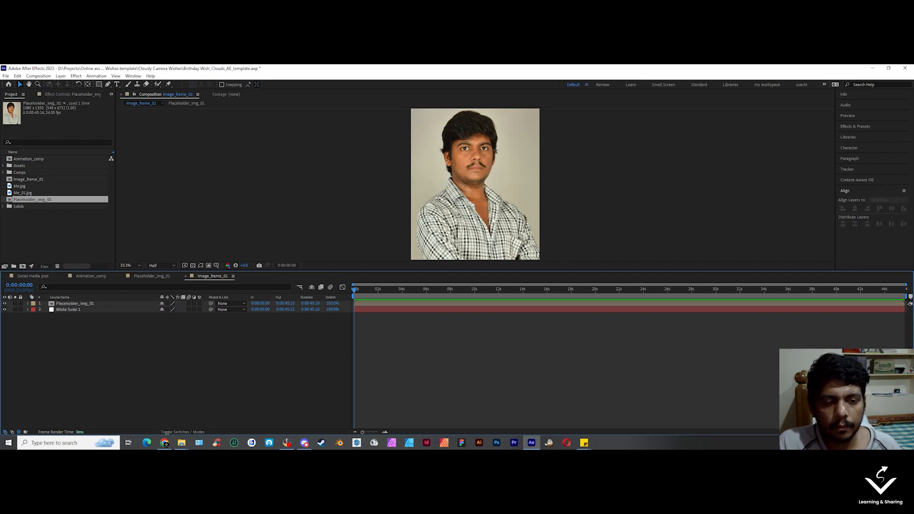
Step: Create a composition-sized white shape layer with the Rounded Rectangle tool above the placeholder image
drag(99, 85, 133, 93)
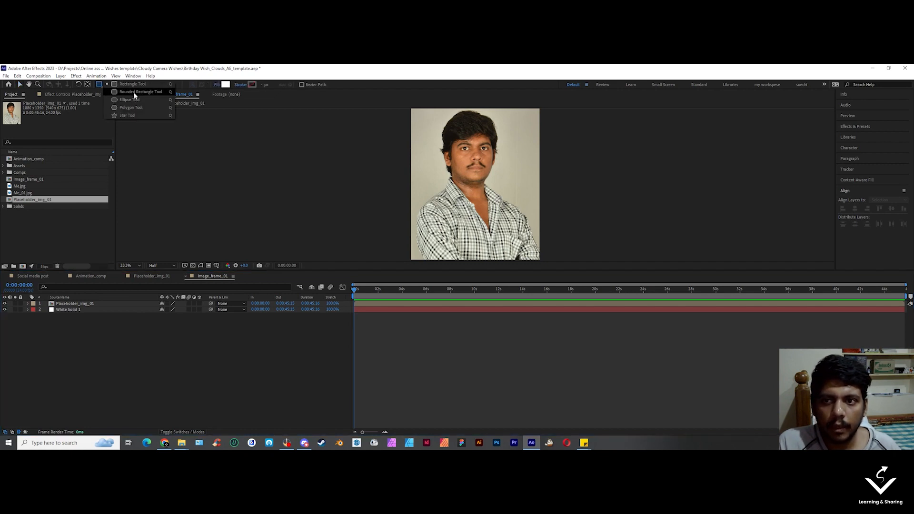
click(164, 369)
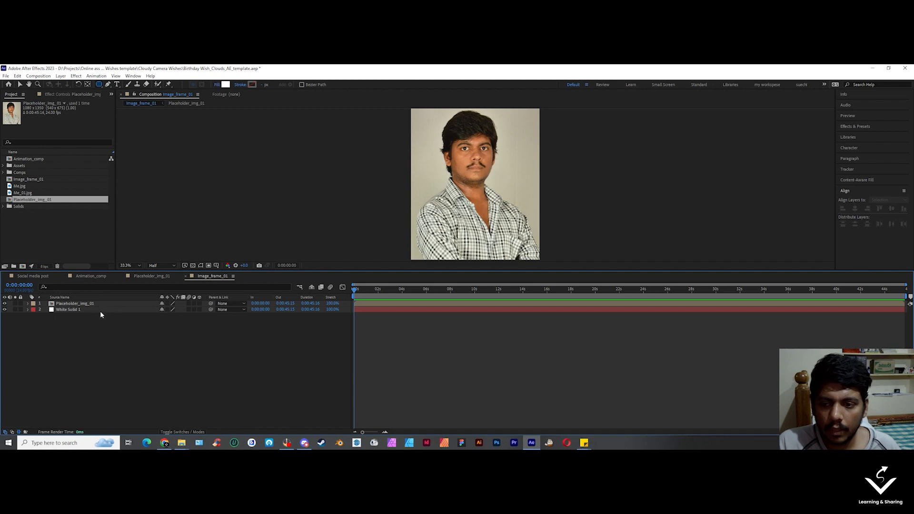
double_click(100, 86)
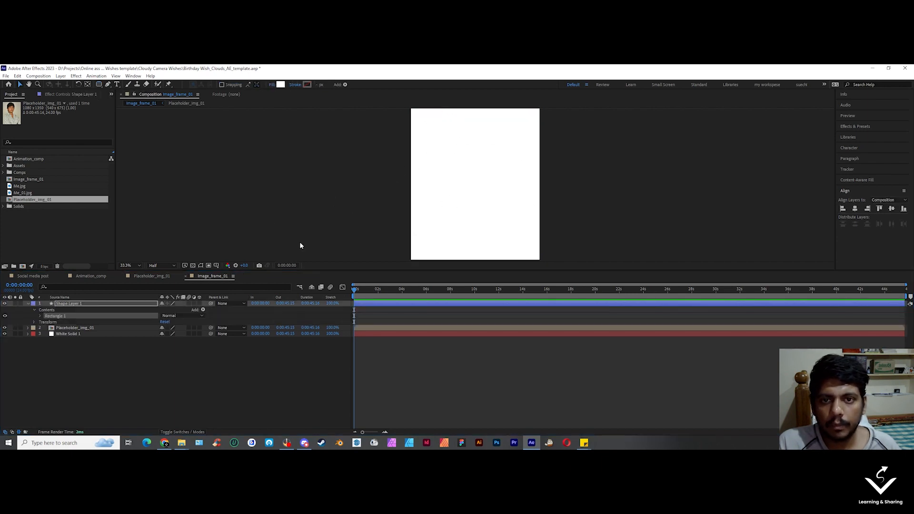
Step: Set the scale of the rounded rectangle shape layer to 90%
click(88, 307)
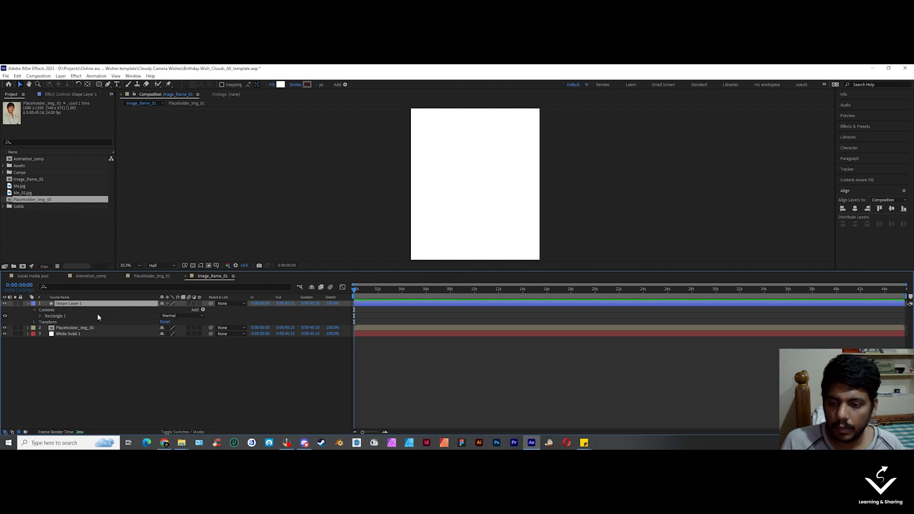
key(s)
drag(183, 310, 182, 309)
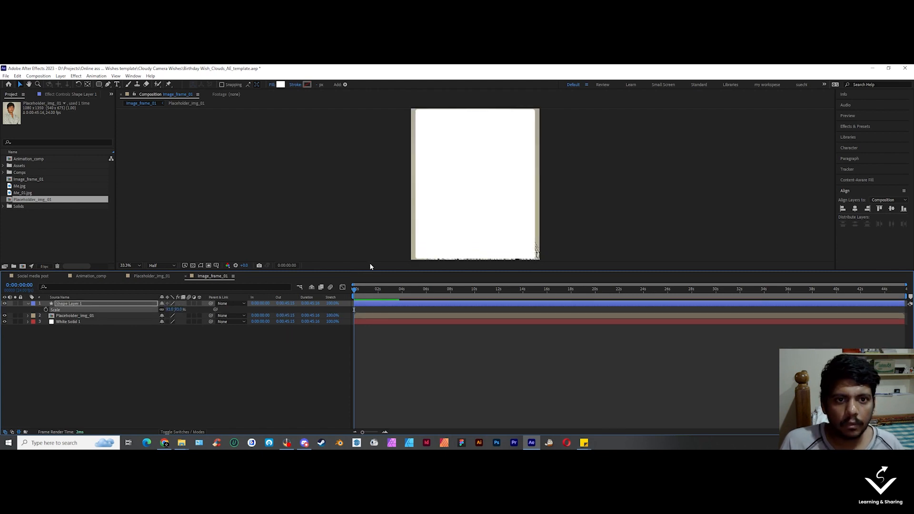
click(182, 310)
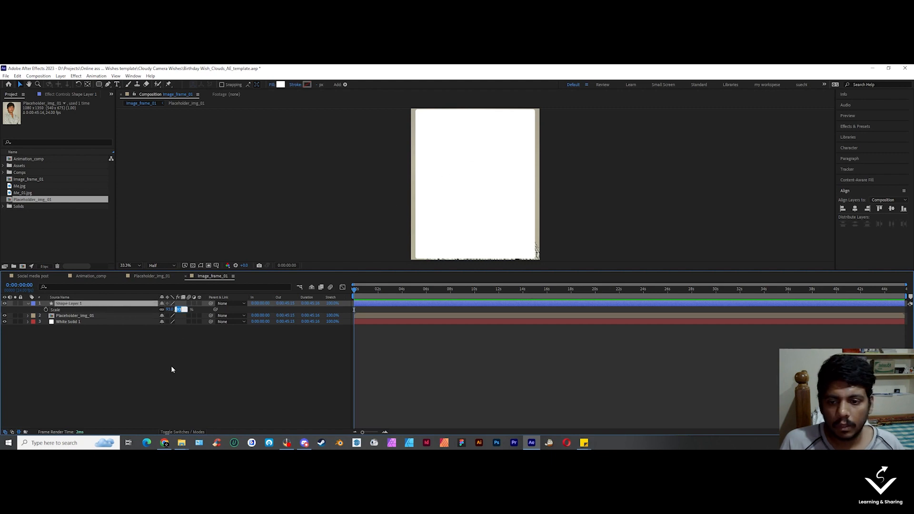
text(90)
key(Return)
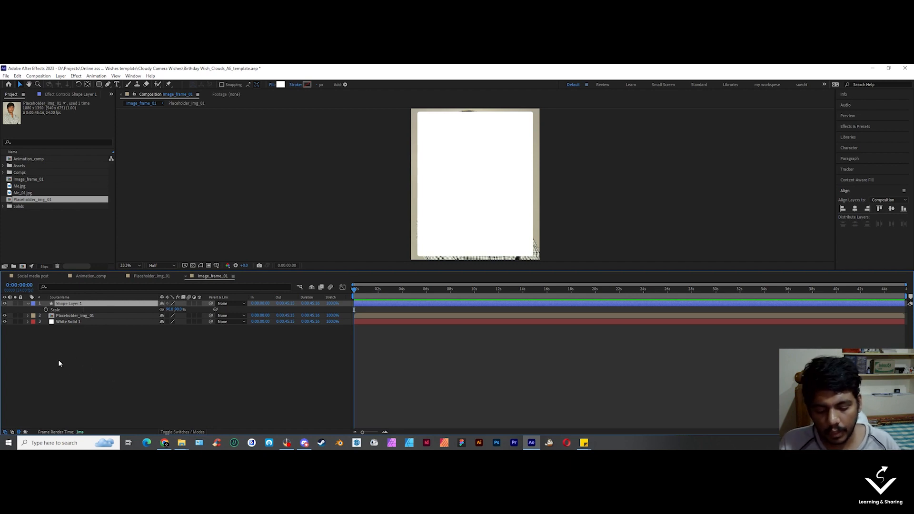
Step: Rename the rounded rectangle shape layer to Mask and collapse its properties
key(Return)
text(Ma)
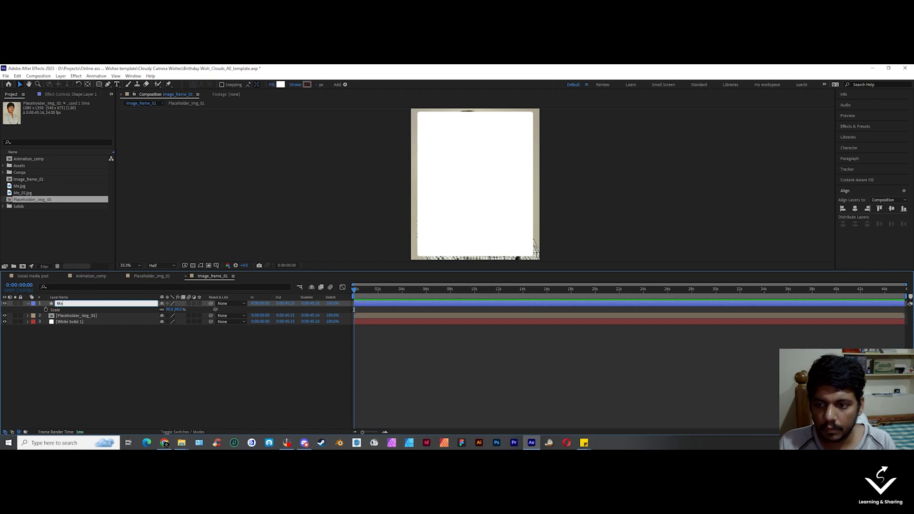
text(sk)
key(Return)
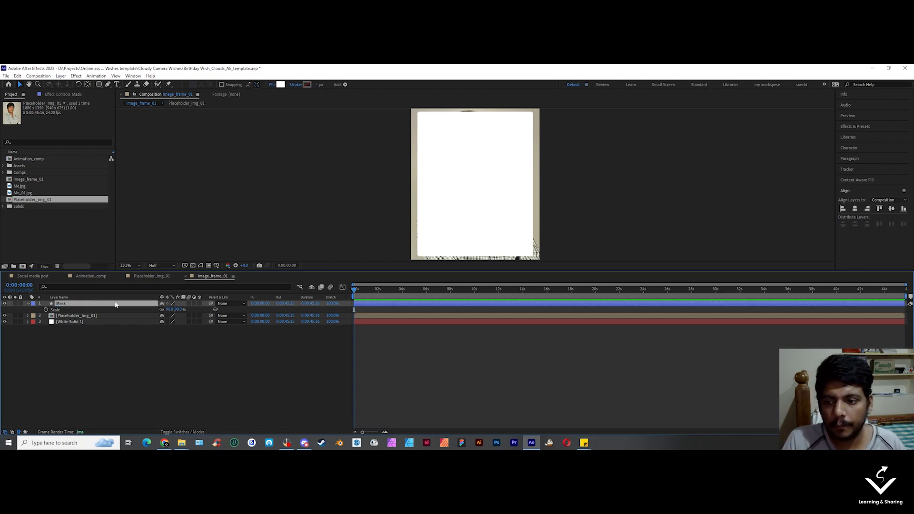
click(27, 303)
Step: Set the Mask shape layer as the track matte of the Placeholder_img_01 layer
click(84, 310)
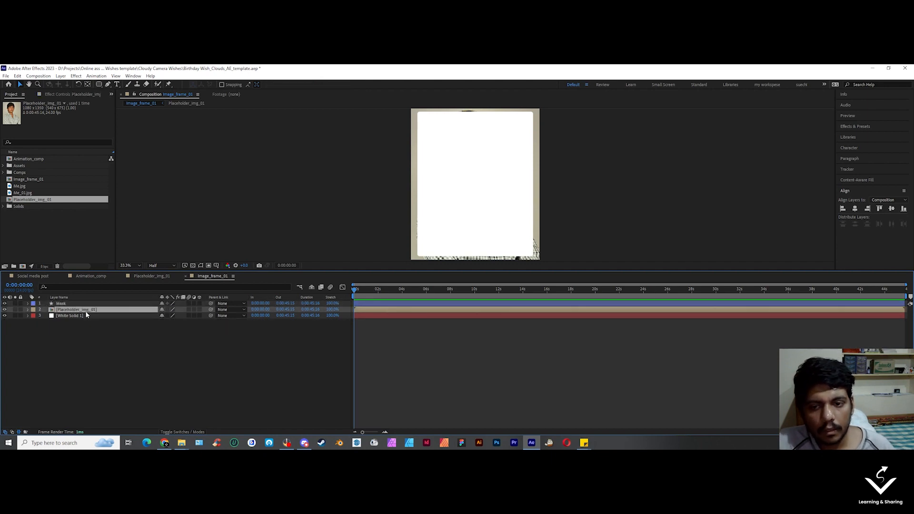
click(84, 315)
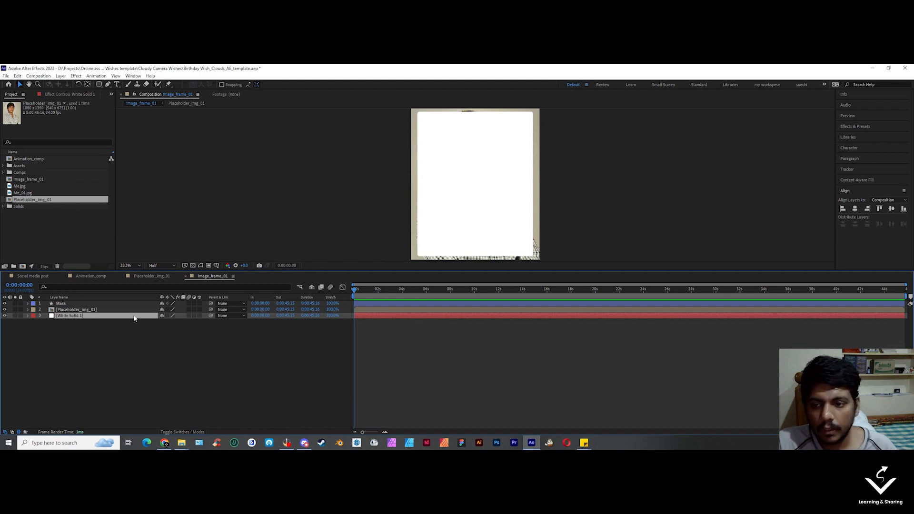
click(113, 309)
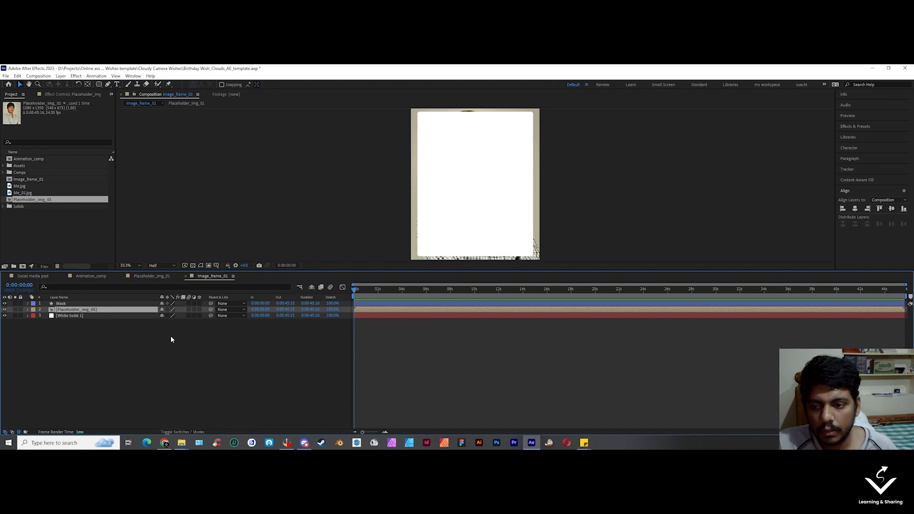
click(187, 433)
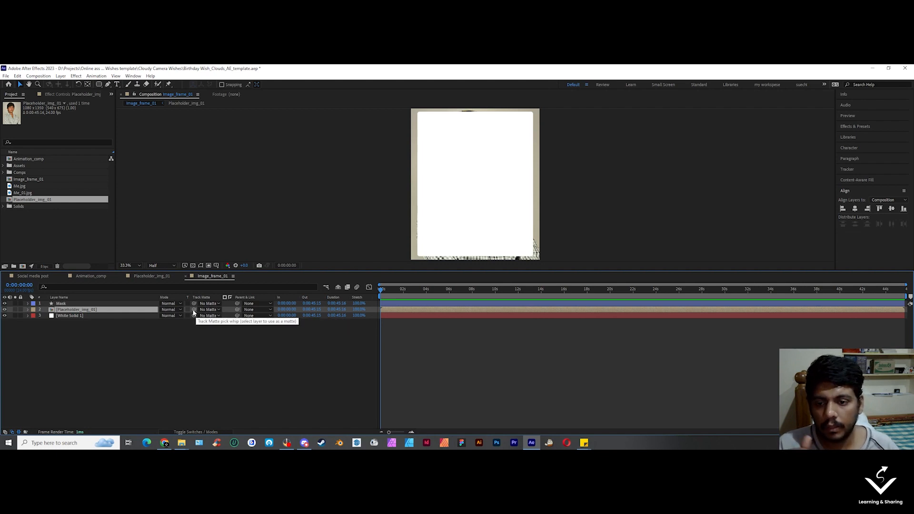
click(95, 327)
click(84, 304)
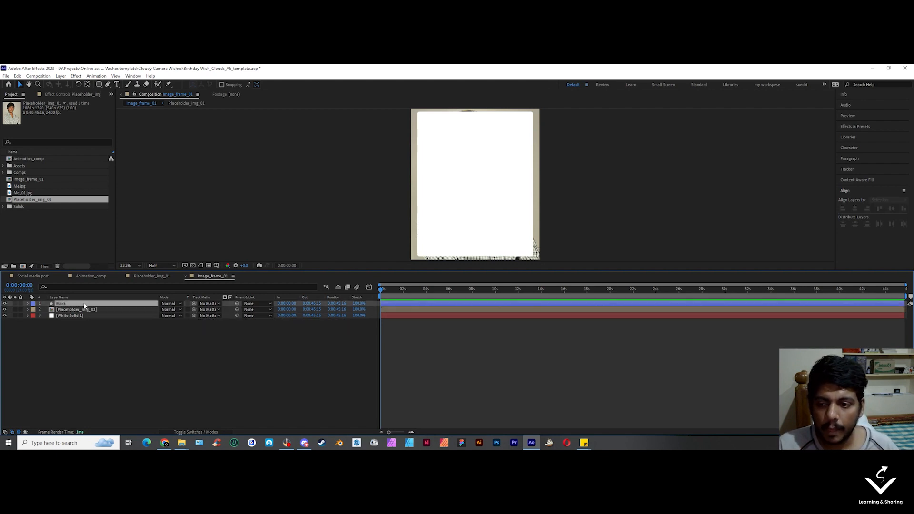
click(89, 309)
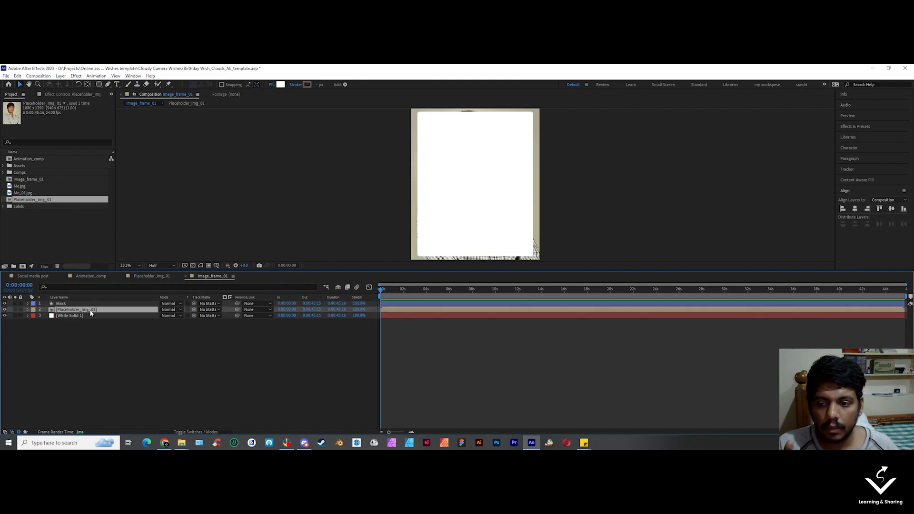
click(210, 309)
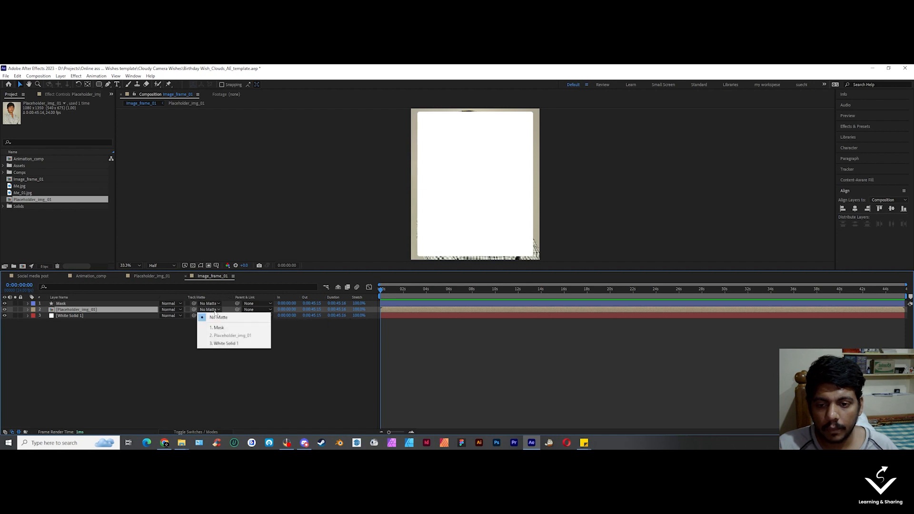
click(174, 332)
click(125, 308)
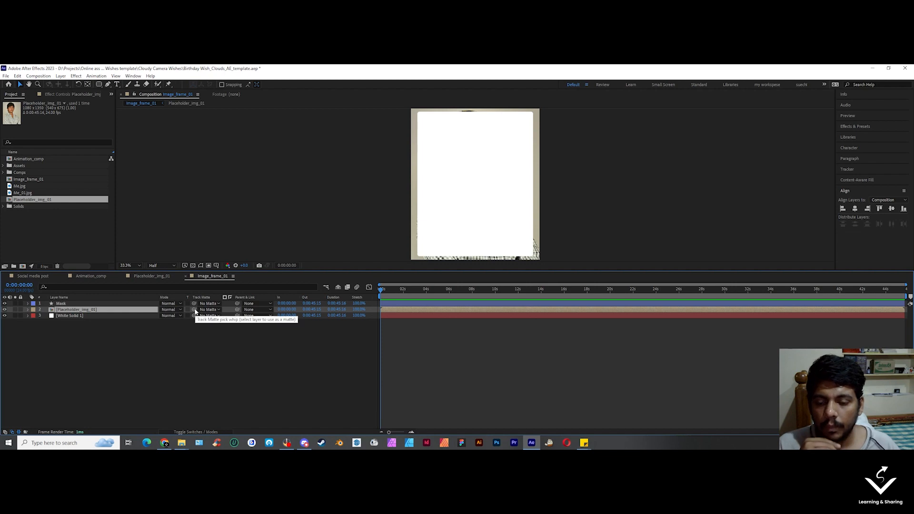
drag(195, 310, 110, 305)
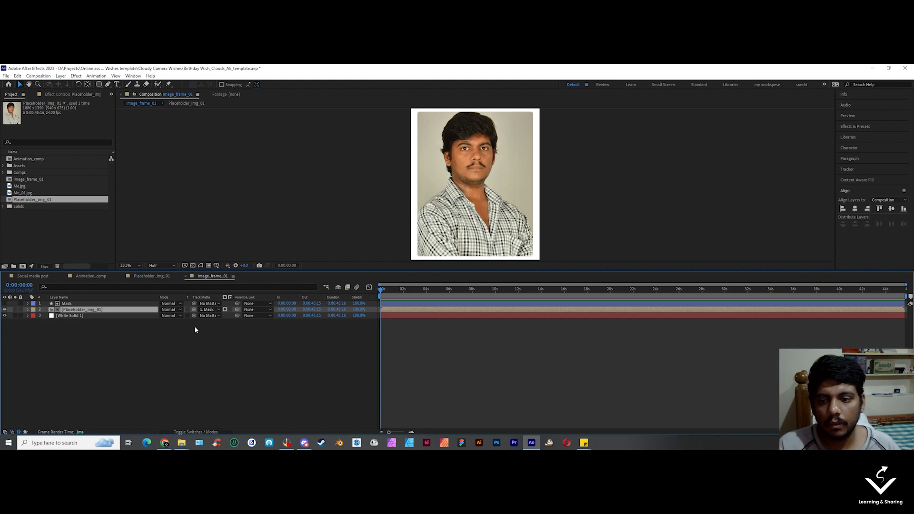
Step: Scale the Placeholder_img_01 layer down to 95% inside the frame
key(s)
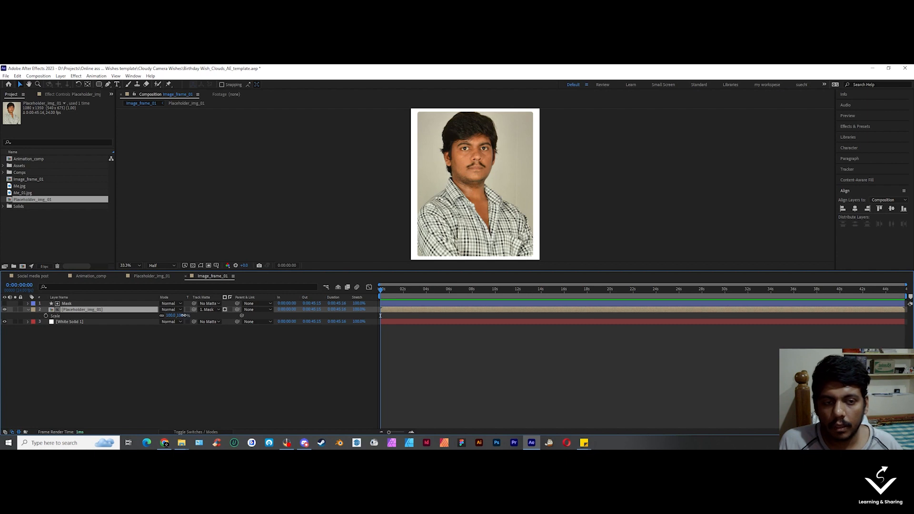
drag(184, 315, 182, 316)
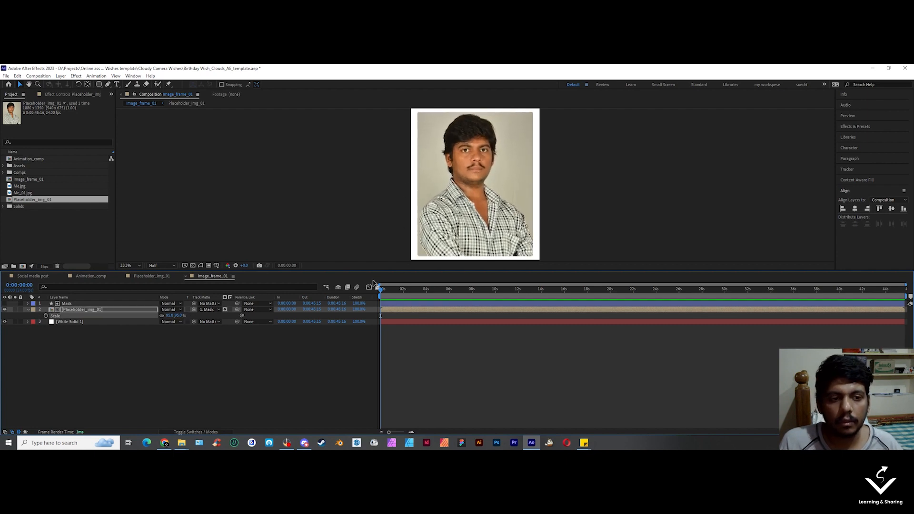
click(399, 251)
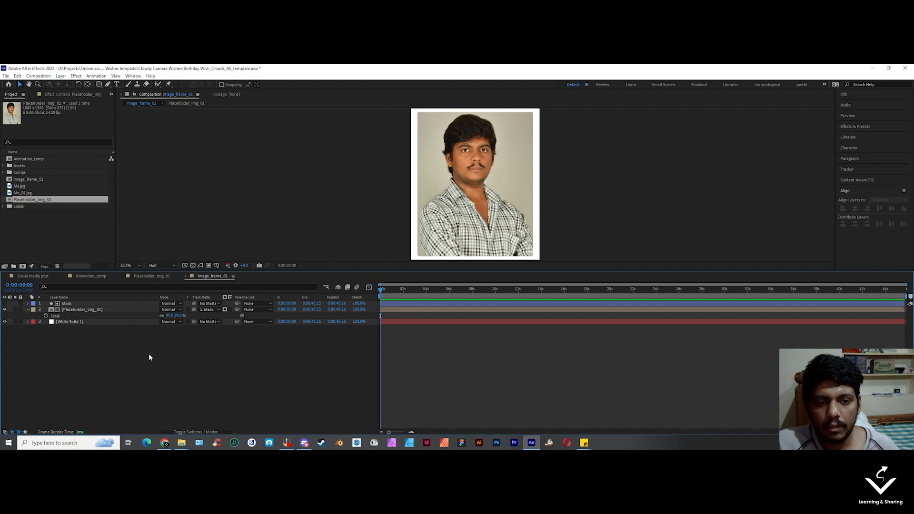
Step: Add the Image_frame_01 composition as a layer in Animation_comp and scale it to 85%
click(92, 276)
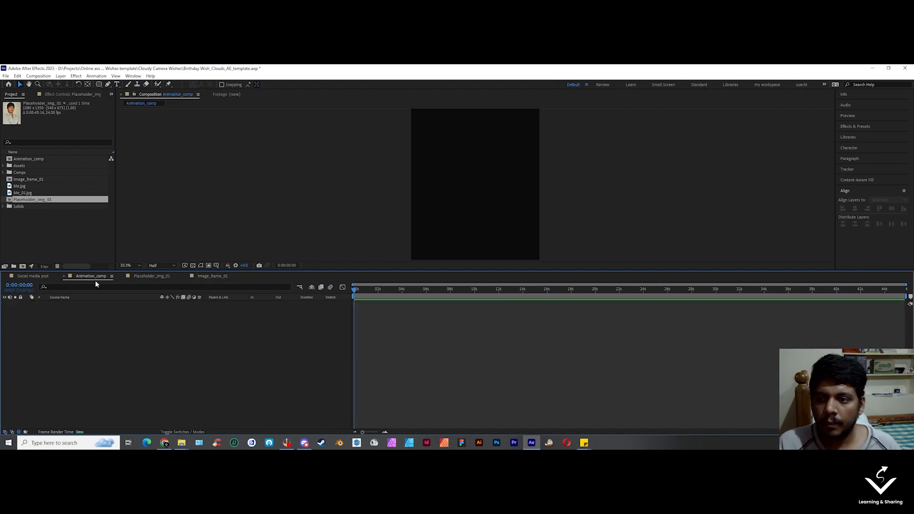
click(26, 179)
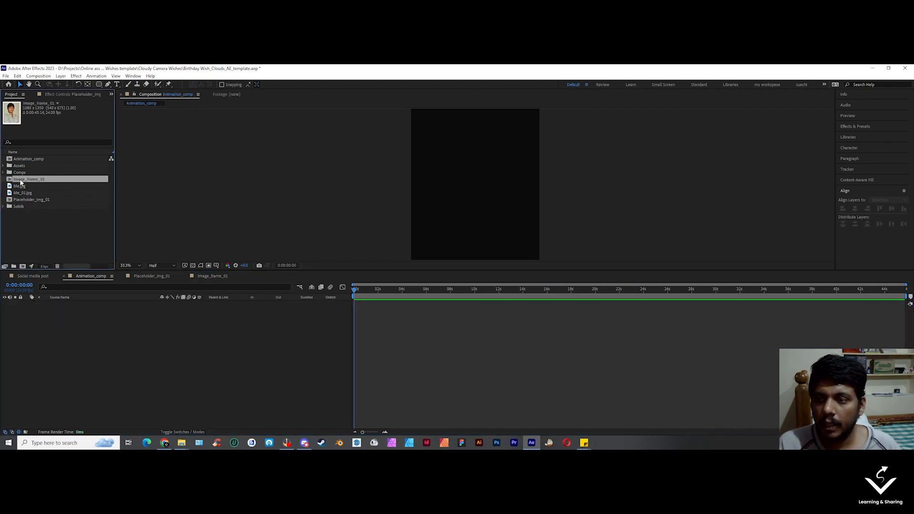
drag(37, 180, 84, 313)
key(s)
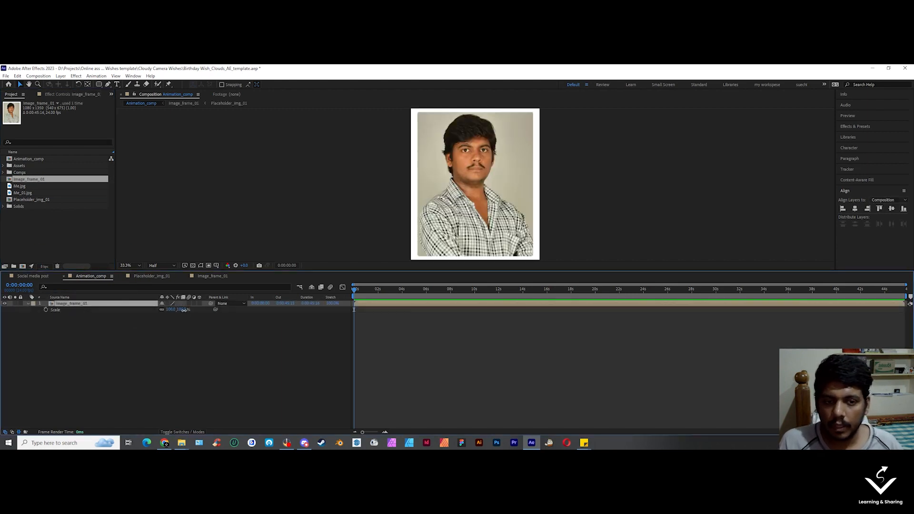
drag(182, 310, 176, 310)
click(191, 340)
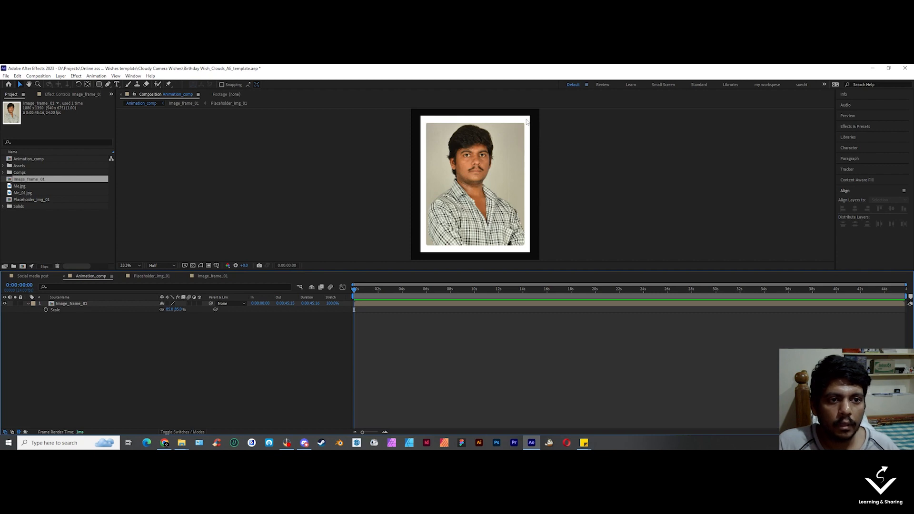
Step: Draw a rounded rectangle mask on the Image_frame_01 layer just inside the outer edges of its white border
click(74, 304)
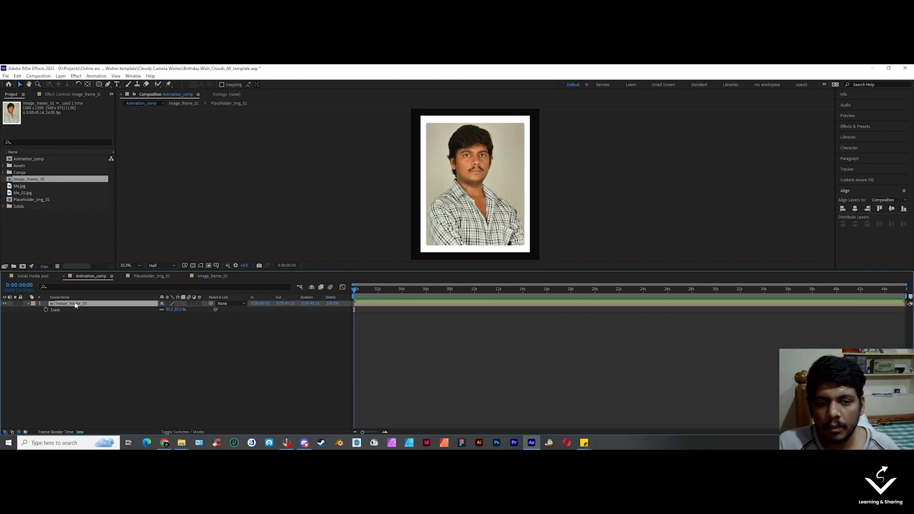
click(99, 85)
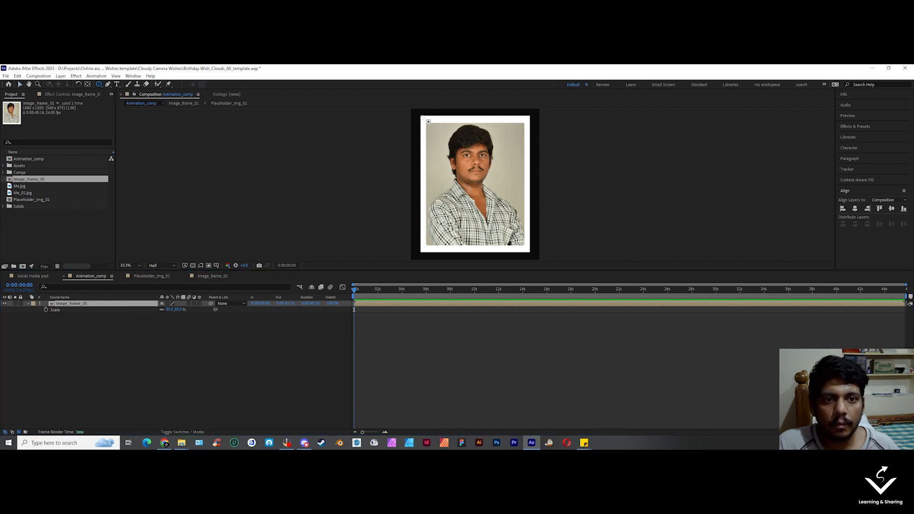
drag(423, 118, 528, 250)
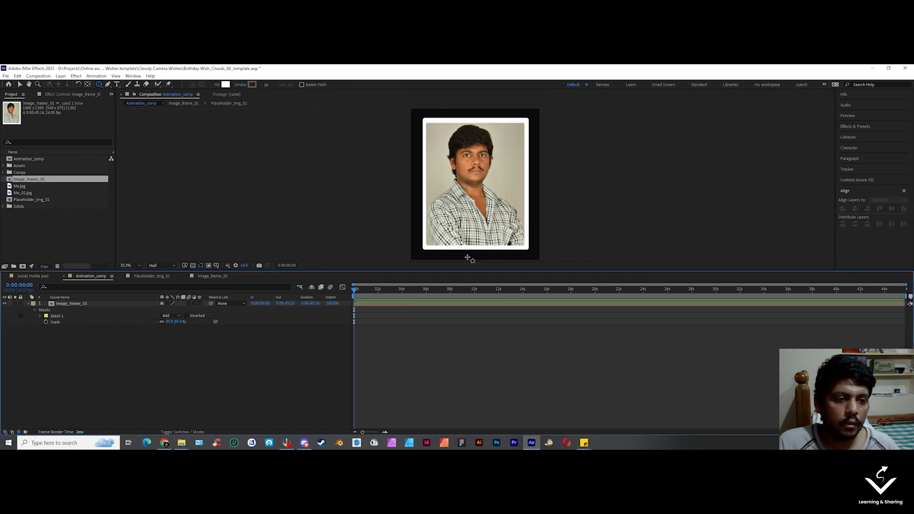
key(v)
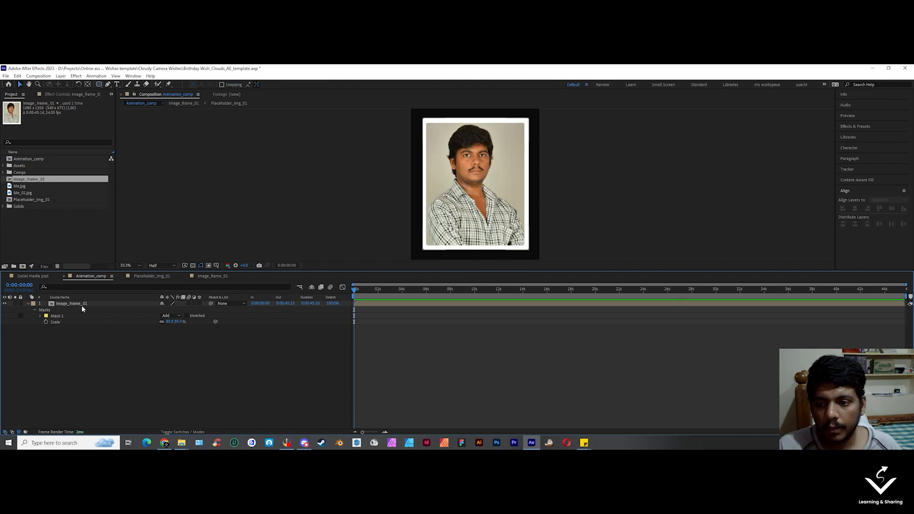
Step: Adjust the rounded mask's edges on Image_frame_01 so the white border is even around the photo
click(387, 304)
click(395, 347)
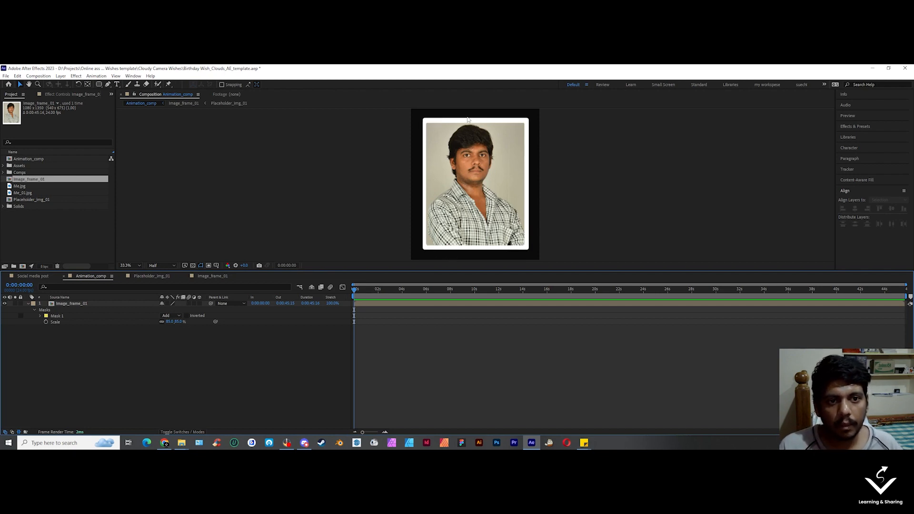
click(138, 317)
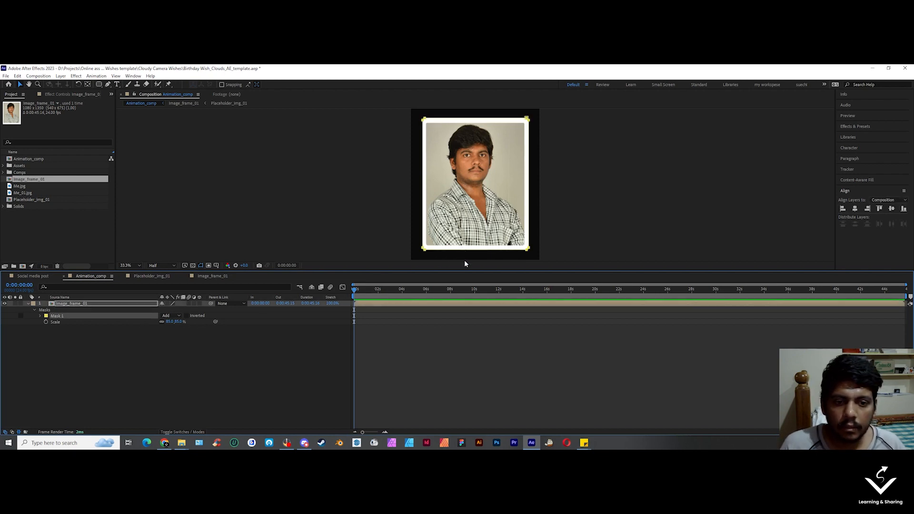
click(475, 251)
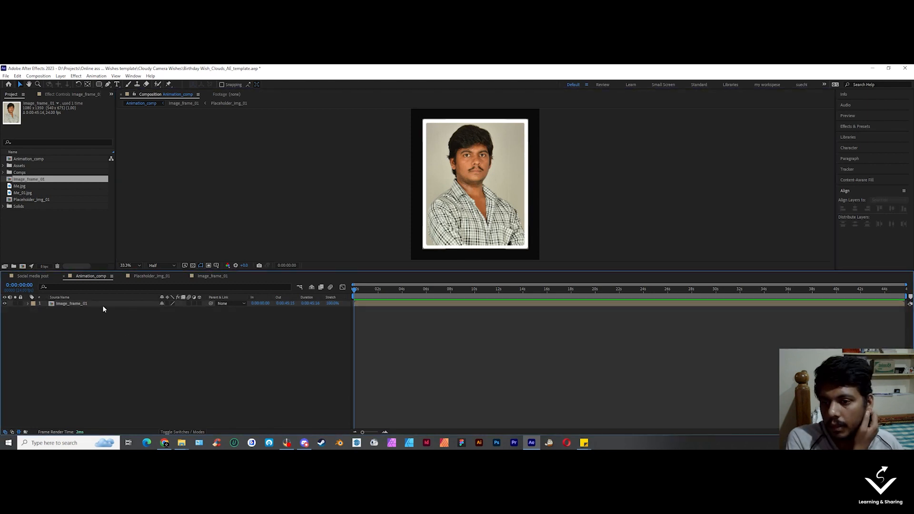
Step: Set the scale of the masked Image_frame_01 layer to 100%
click(102, 304)
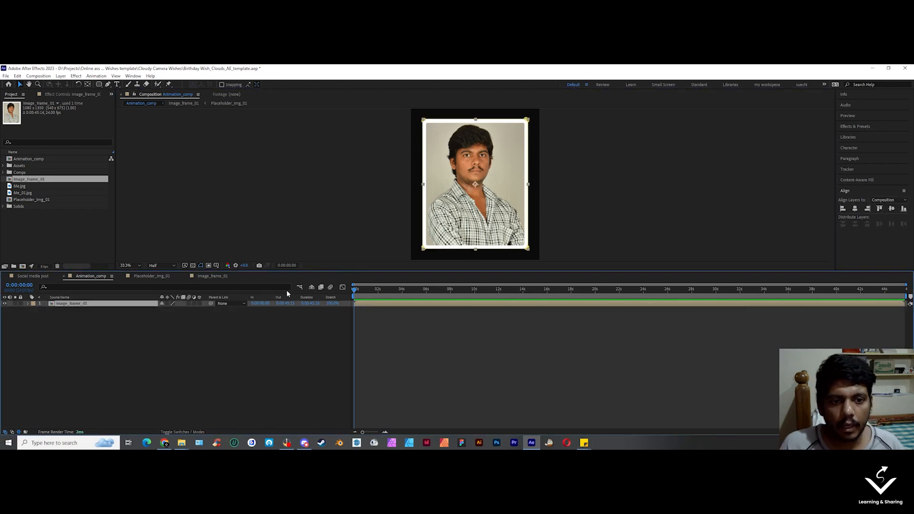
key(s)
click(179, 309)
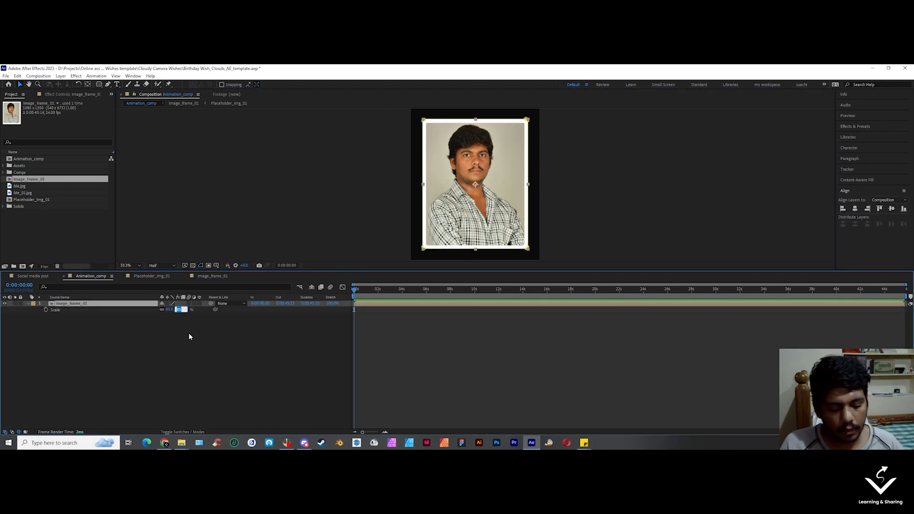
text(100)
key(Return)
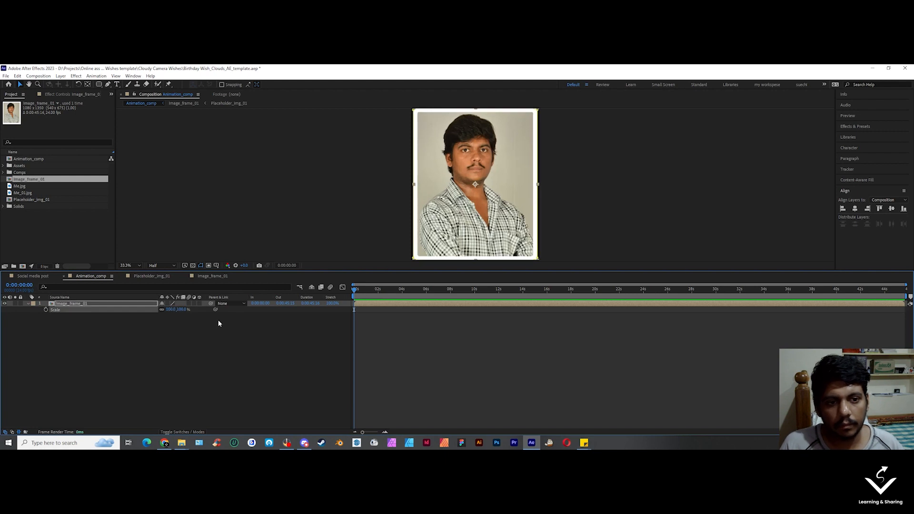
click(254, 365)
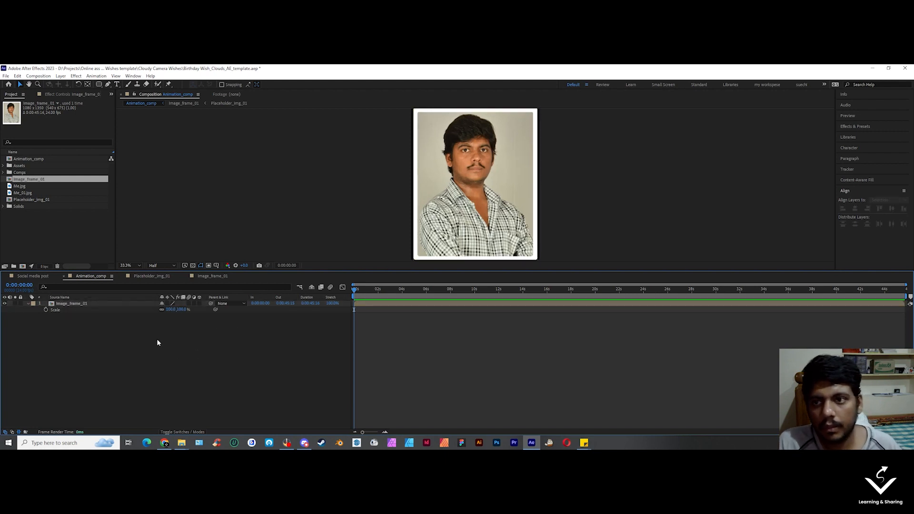
Step: Hide the Image_frame_01 layer in Animation_comp
click(71, 304)
click(5, 303)
click(13, 313)
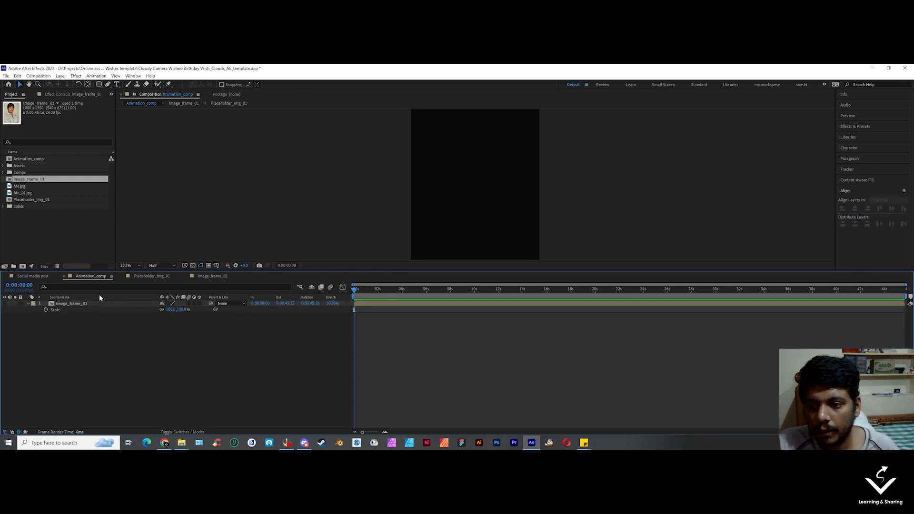
Step: Create a white composition-sized solid named BG in Animation_comp
click(61, 76)
mouse_move(96, 84)
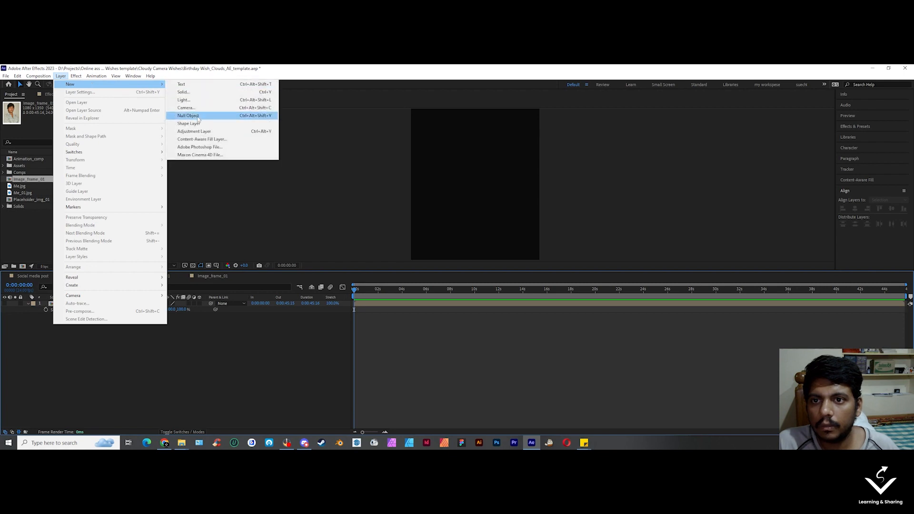
click(184, 92)
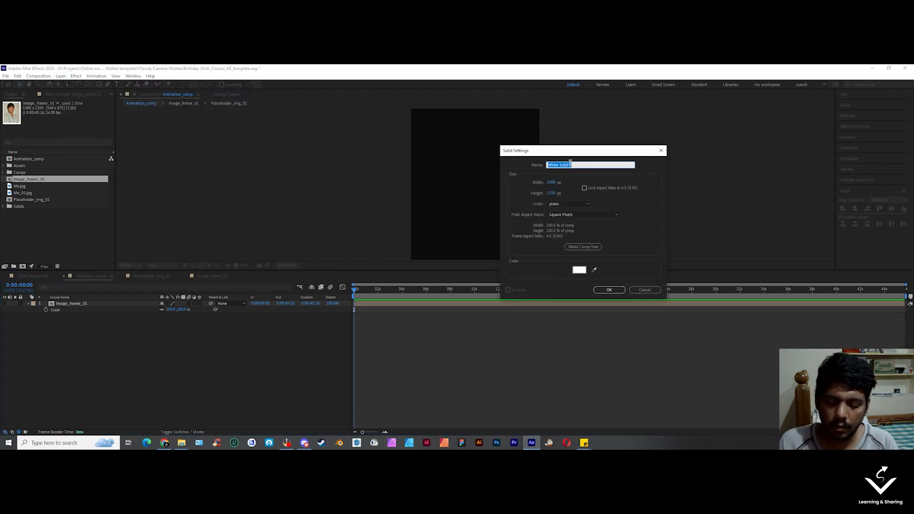
text(BG)
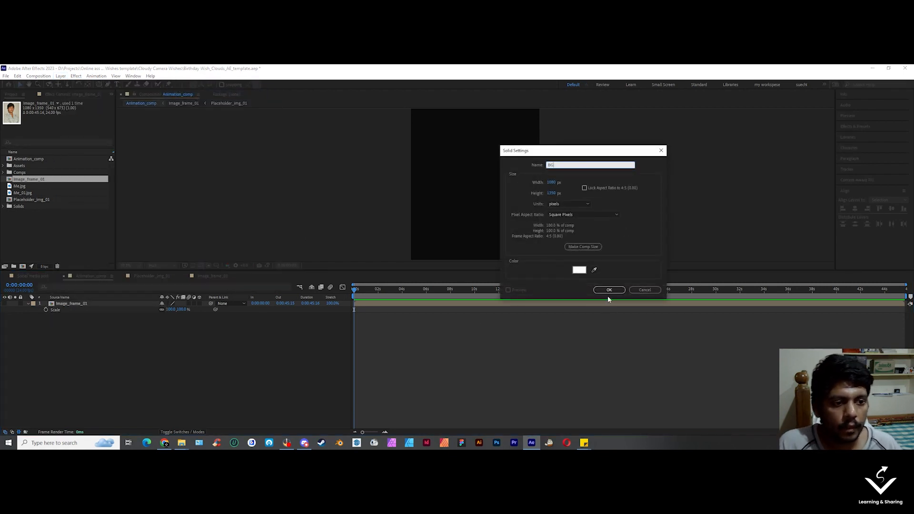
click(609, 289)
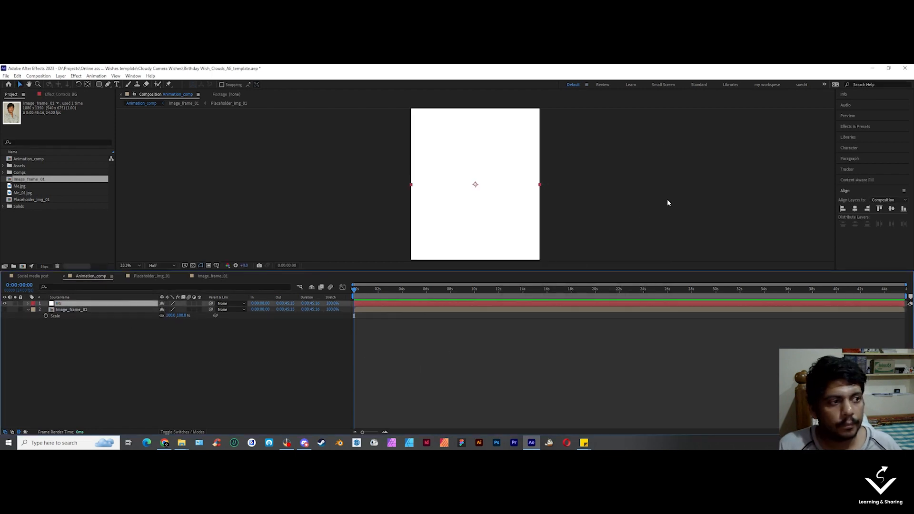
Step: Find the Gradient Ramp effect and apply it to the BG solid in Animation_comp
click(851, 127)
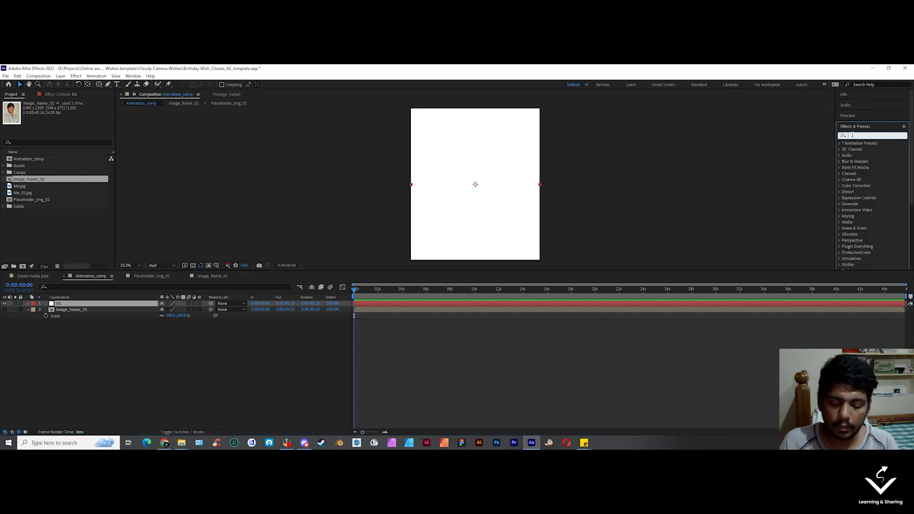
text(ramp)
click(879, 150)
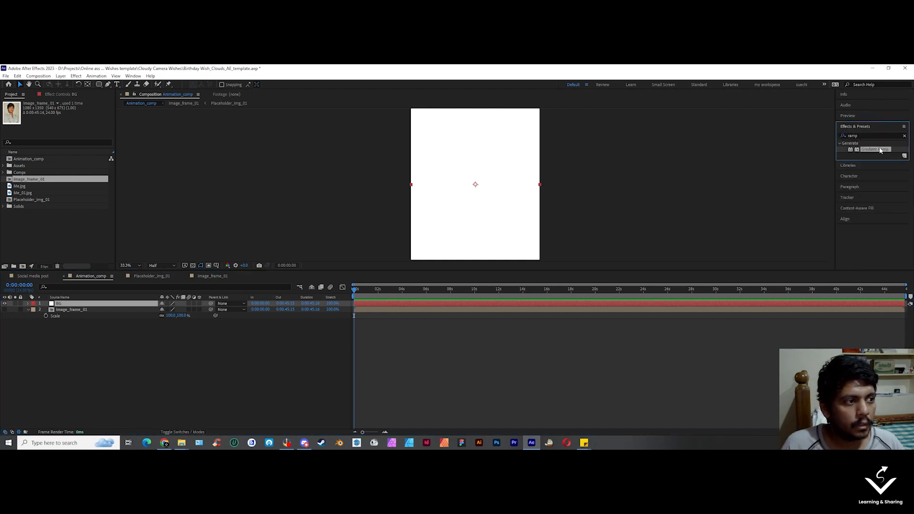
click(238, 361)
click(126, 303)
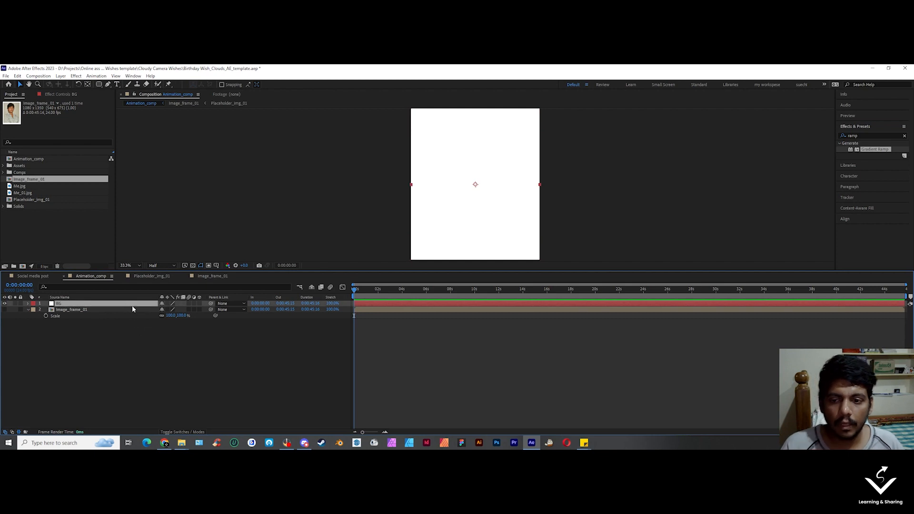
key(ctrl+space)
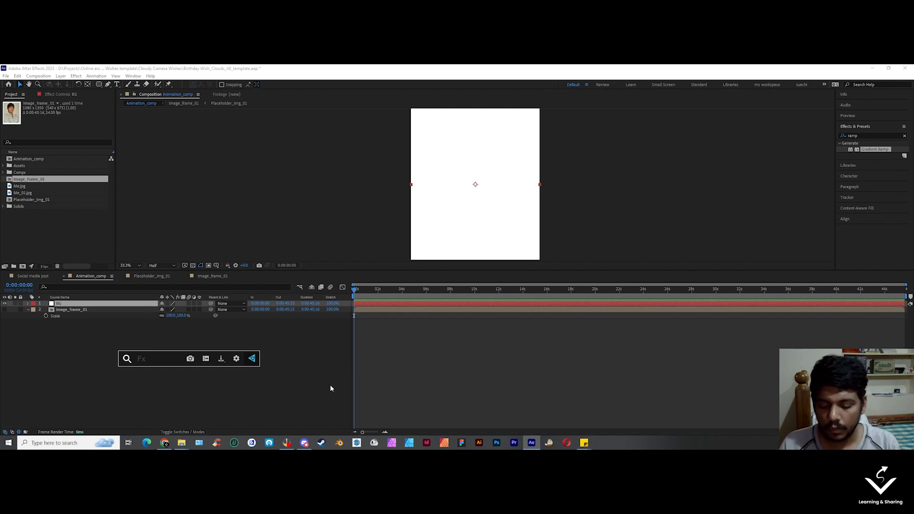
text(ramp)
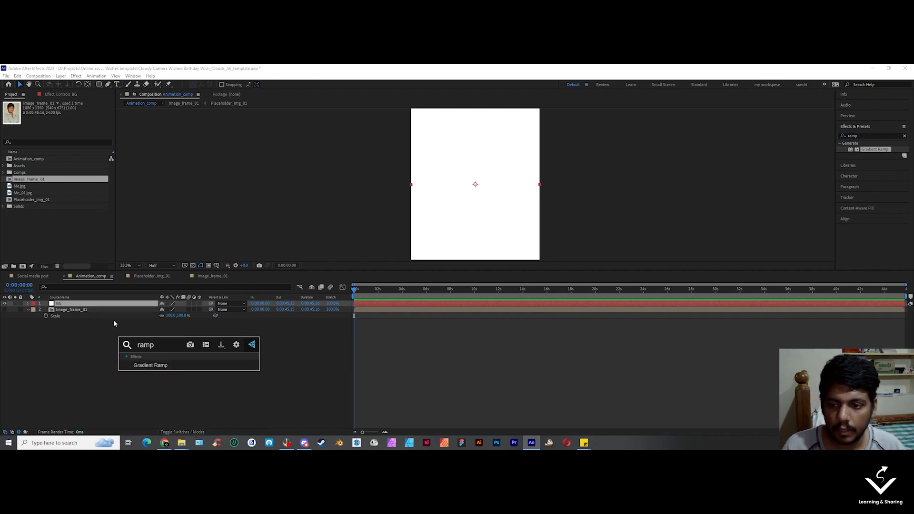
click(165, 365)
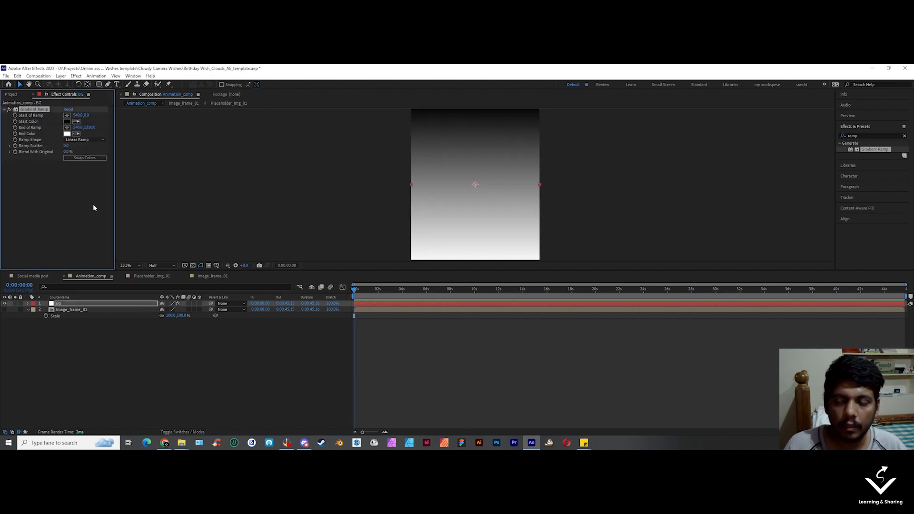
Step: Set the Gradient Ramp's start color to teal blue 0D8EAE and its end color to dark navy blue
click(67, 122)
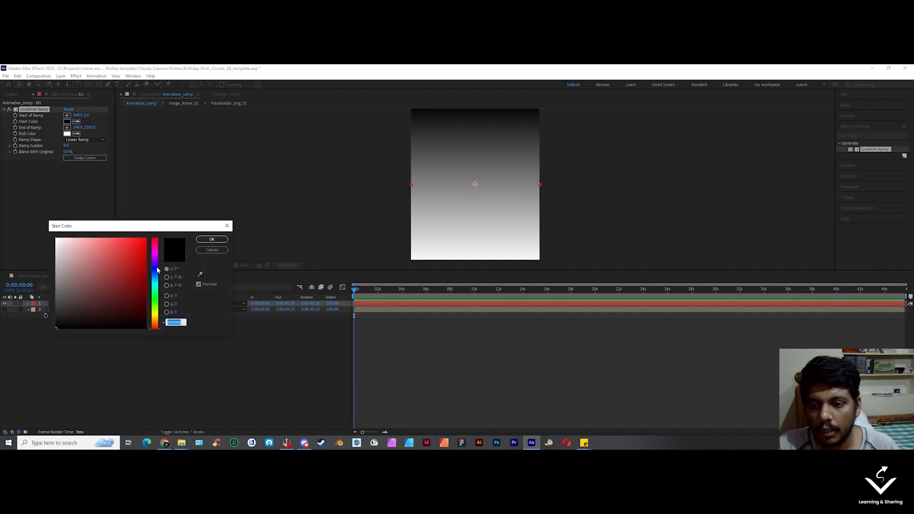
click(156, 279)
click(140, 267)
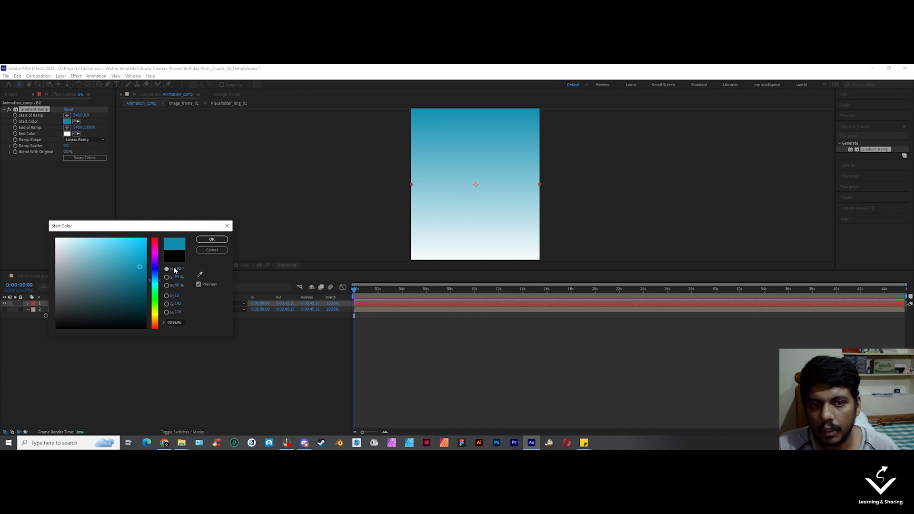
click(212, 239)
click(67, 133)
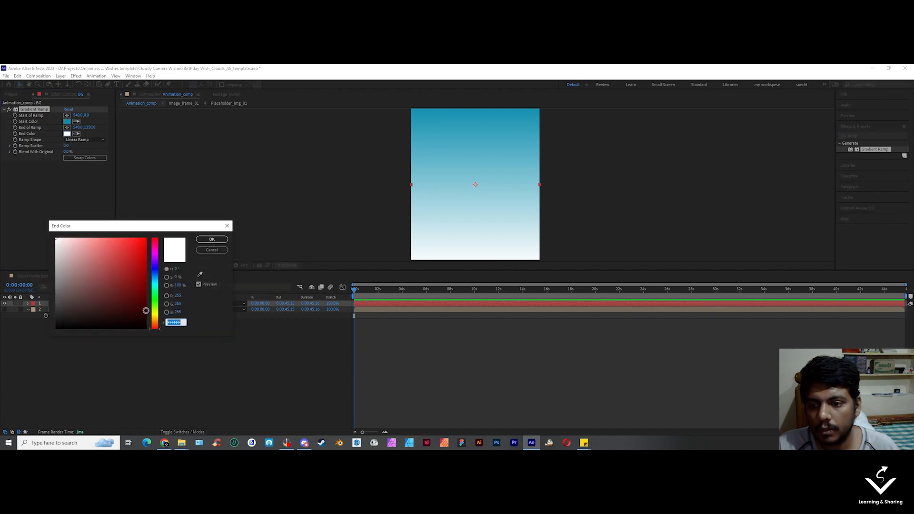
click(155, 271)
click(211, 239)
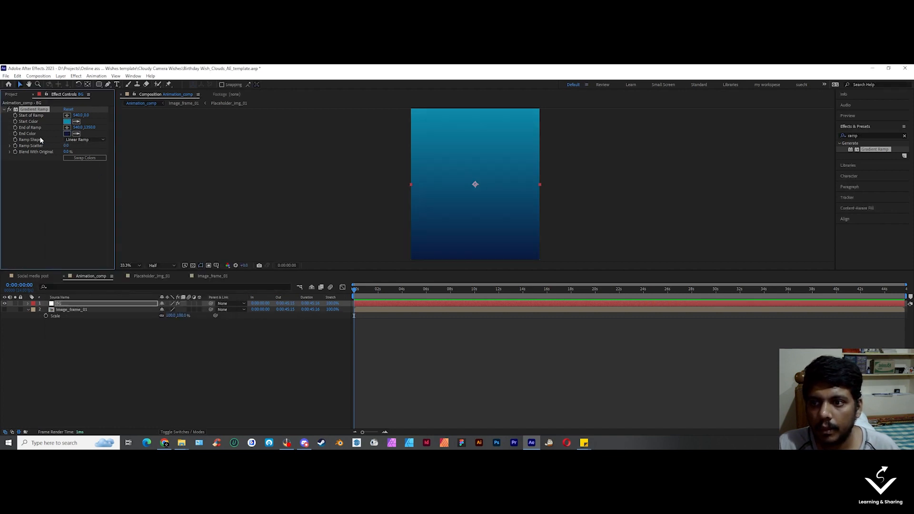
Step: Change the gradient to a Radial Ramp, start it at 540, 671, end it at 540, 1687, and lighten the start color
click(102, 140)
click(96, 155)
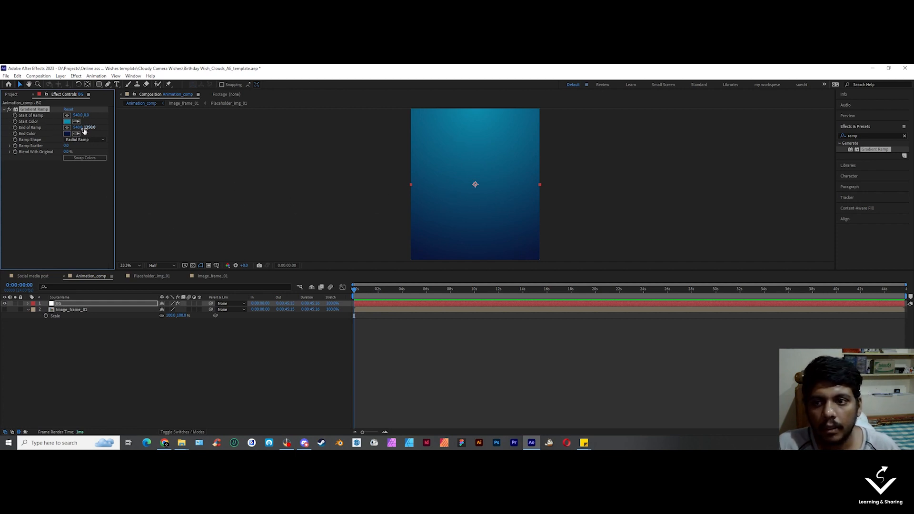
mouse_move(90, 128)
mouse_down()
mouse_move(159, 130)
mouse_move(77, 134)
mouse_up()
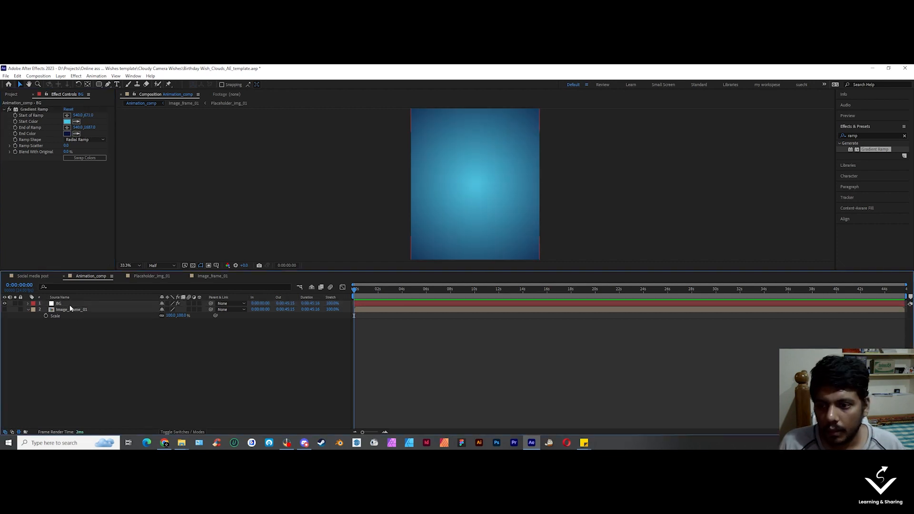
Step: Move the BG layer beneath Image_frame_01 and make Image_frame_01 visible again
drag(79, 304, 89, 318)
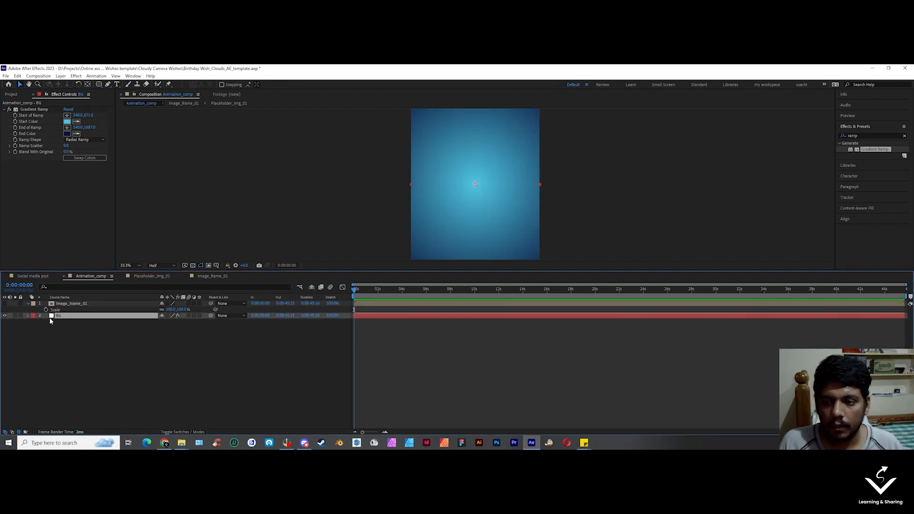
click(7, 305)
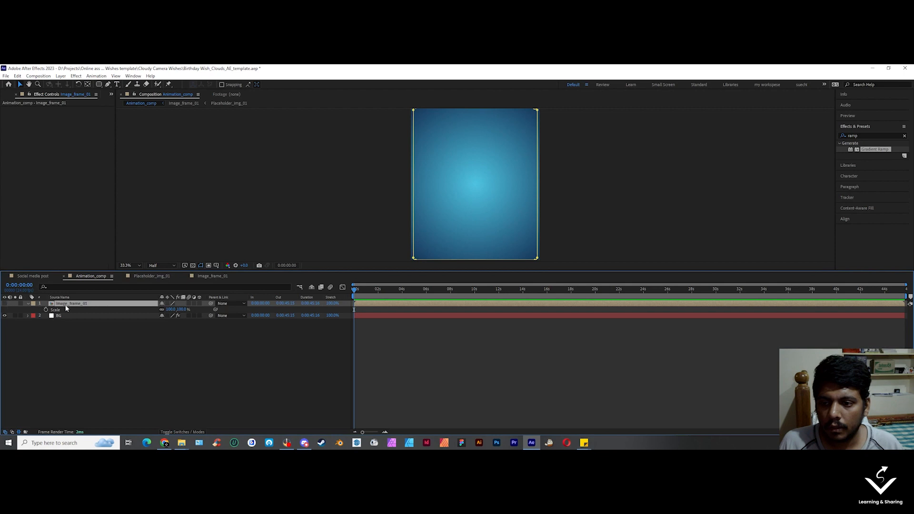
click(4, 303)
key(ctrl+0)
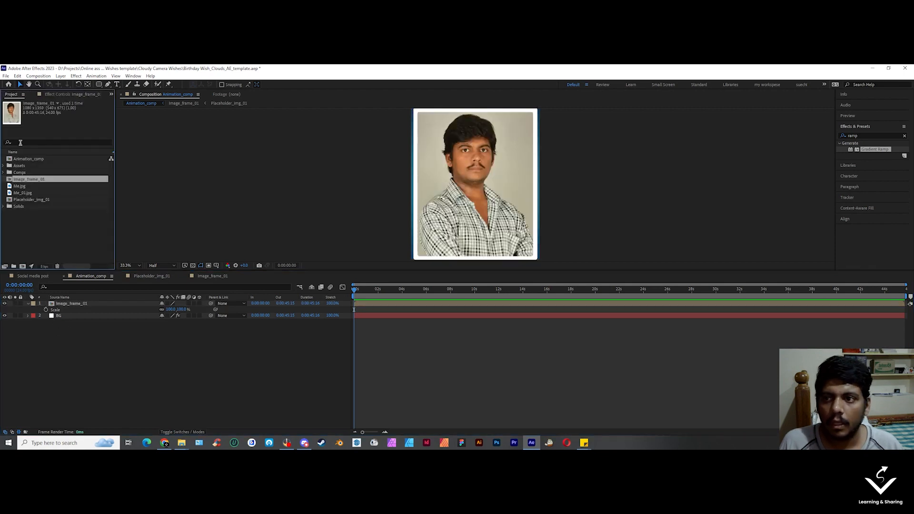
Step: Examine the cloud PNG images in the project's Assets, Images, Png, Cloud folder
click(20, 167)
double_click(20, 168)
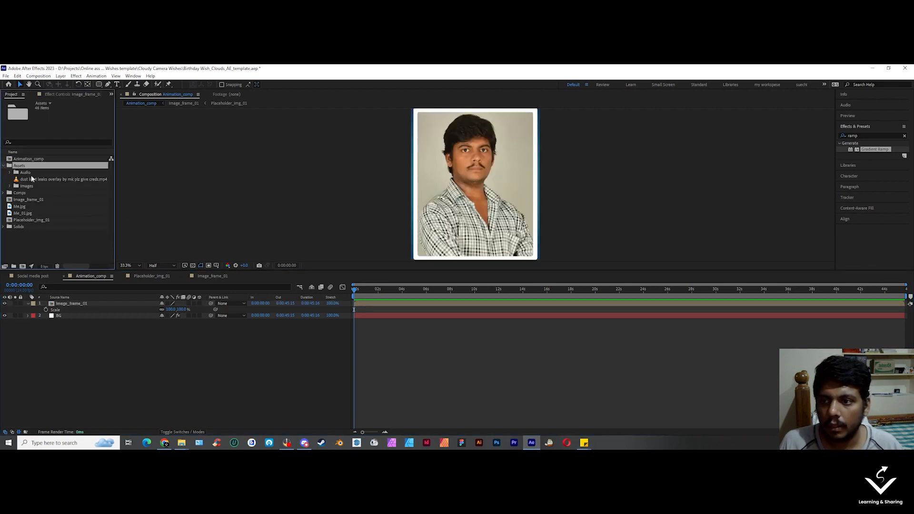
double_click(18, 187)
click(19, 193)
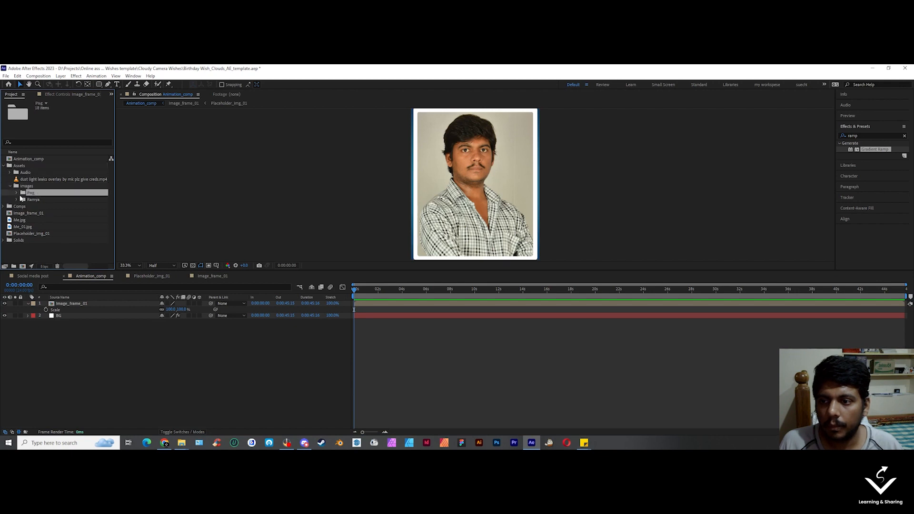
click(17, 192)
click(25, 201)
click(23, 200)
click(56, 173)
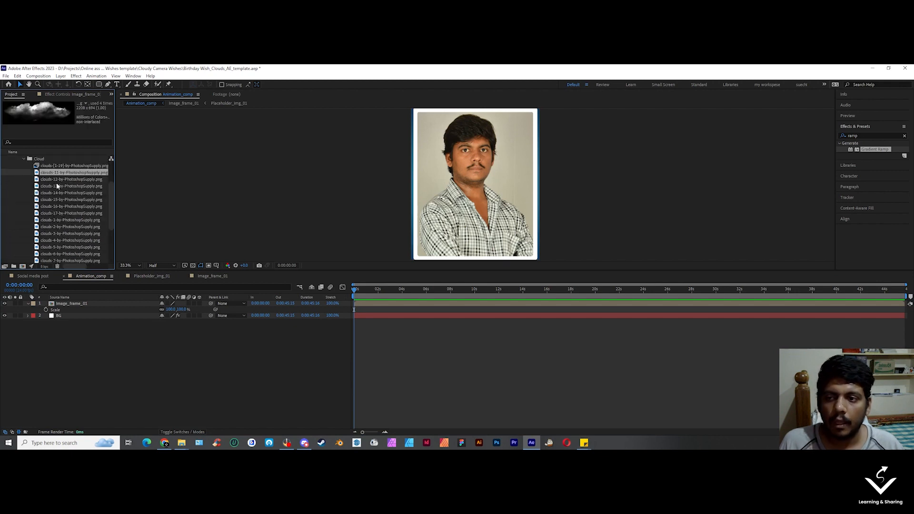
click(59, 193)
click(60, 207)
click(61, 220)
click(65, 233)
click(68, 246)
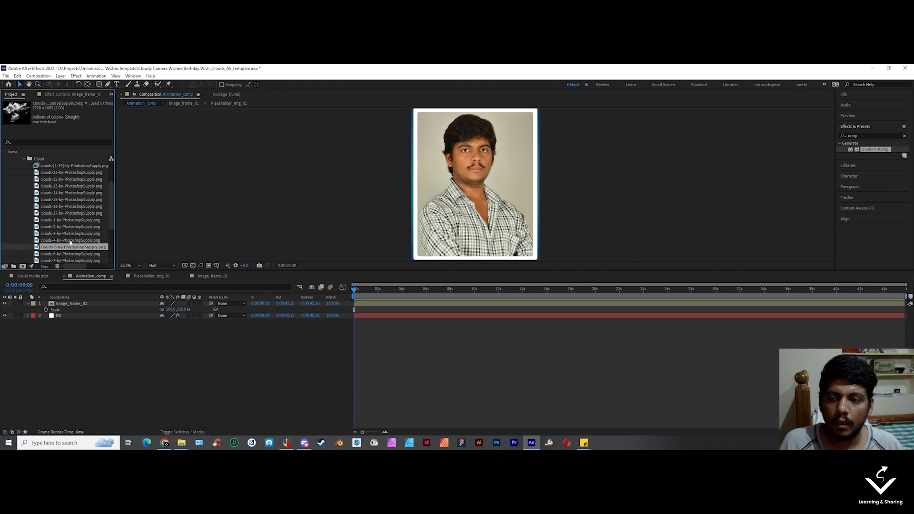
click(75, 206)
click(77, 186)
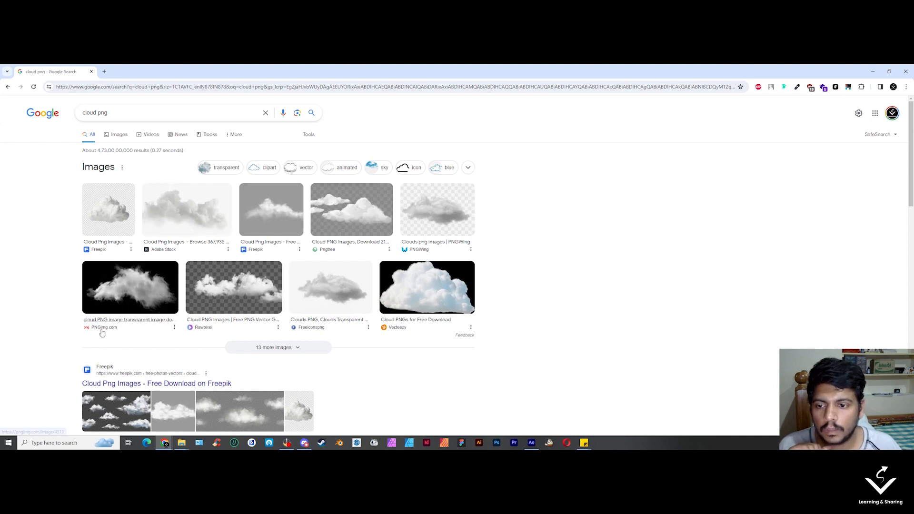
Step: Download the pngimg.com cloud PNG from the browser's search results and add it above Image_frame_01 in After Effects' Animation_comp, scaled to 37%
click(128, 319)
click(335, 189)
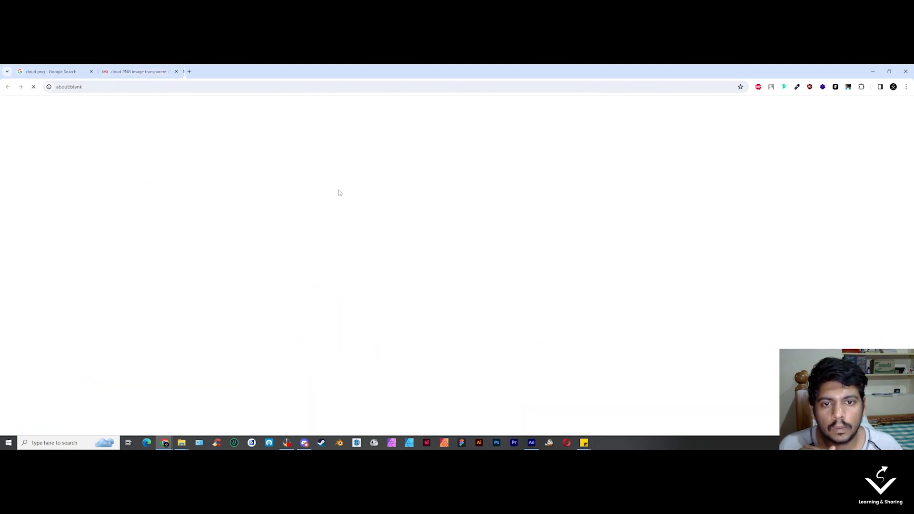
click(848, 104)
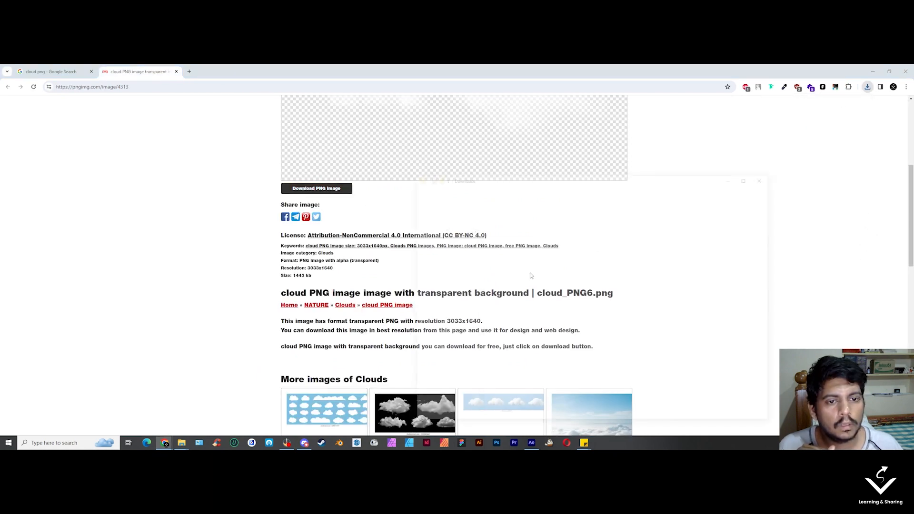
click(531, 442)
drag(260, 364, 278, 362)
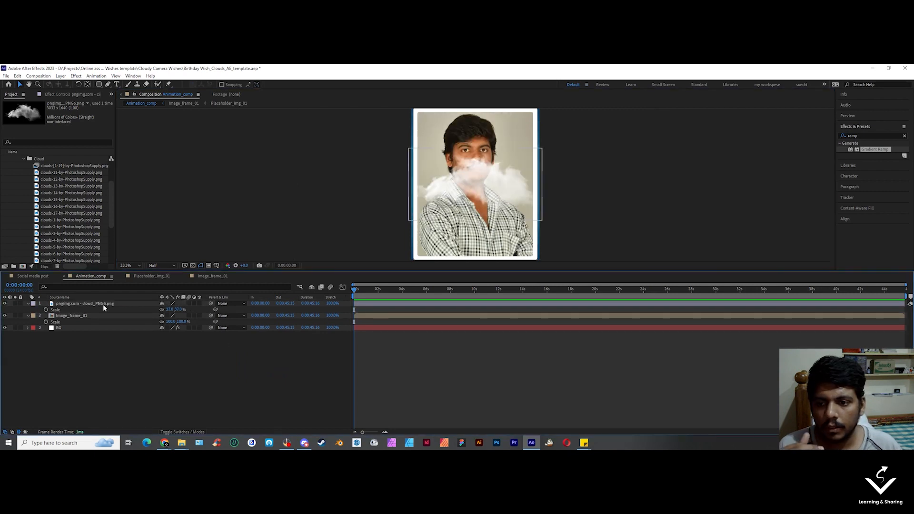
click(103, 304)
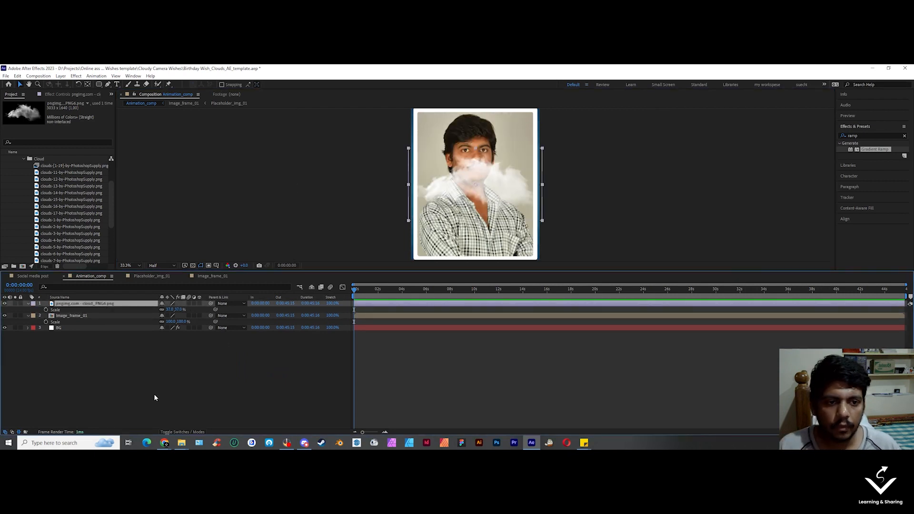
click(168, 374)
click(96, 303)
click(124, 337)
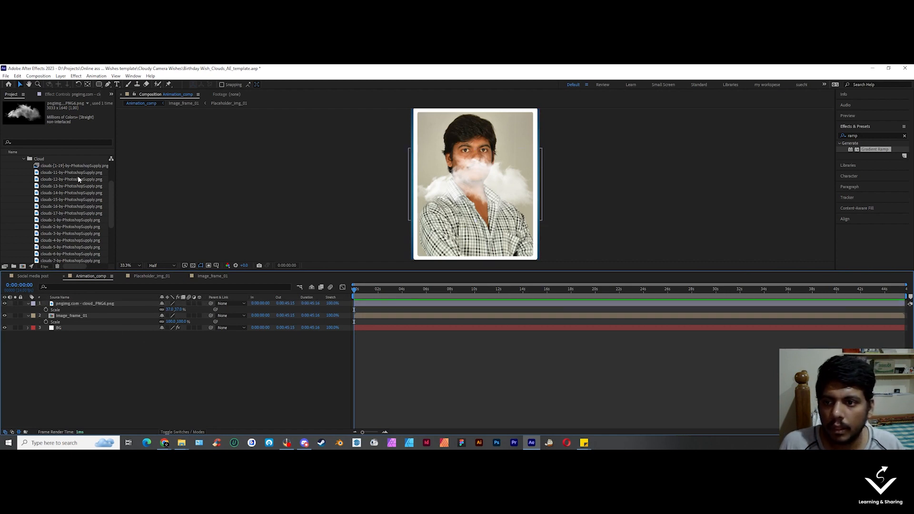
click(67, 206)
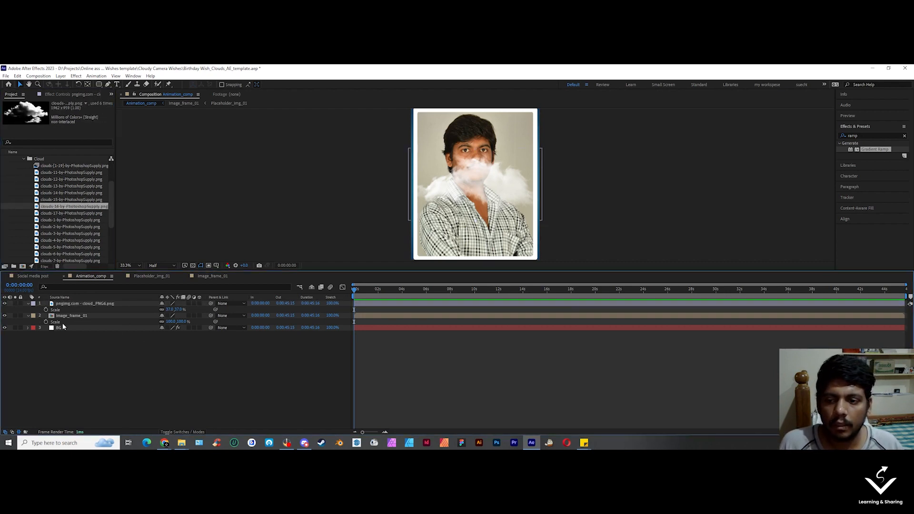
click(90, 315)
click(95, 304)
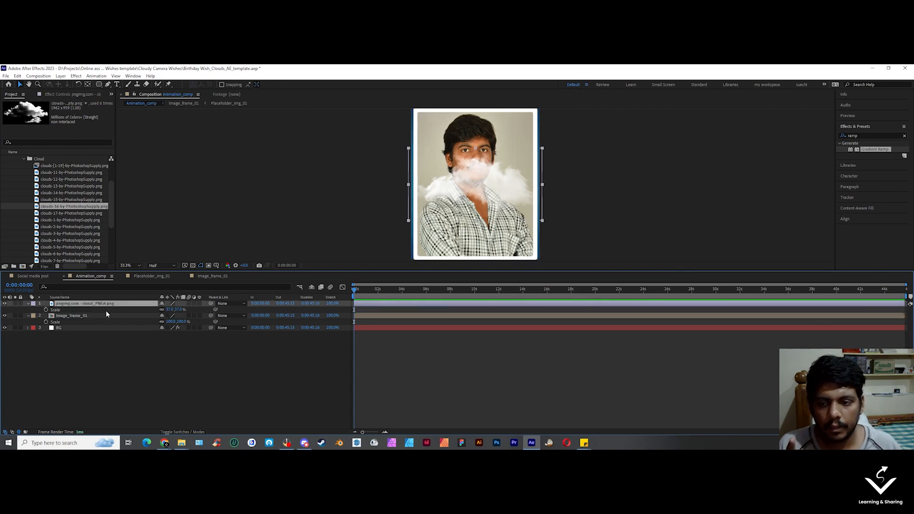
click(174, 375)
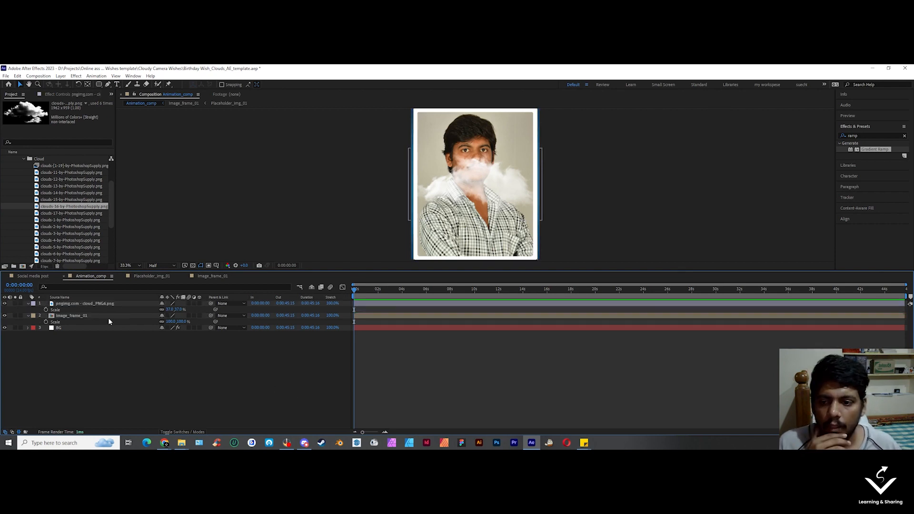
click(108, 316)
click(109, 305)
click(186, 369)
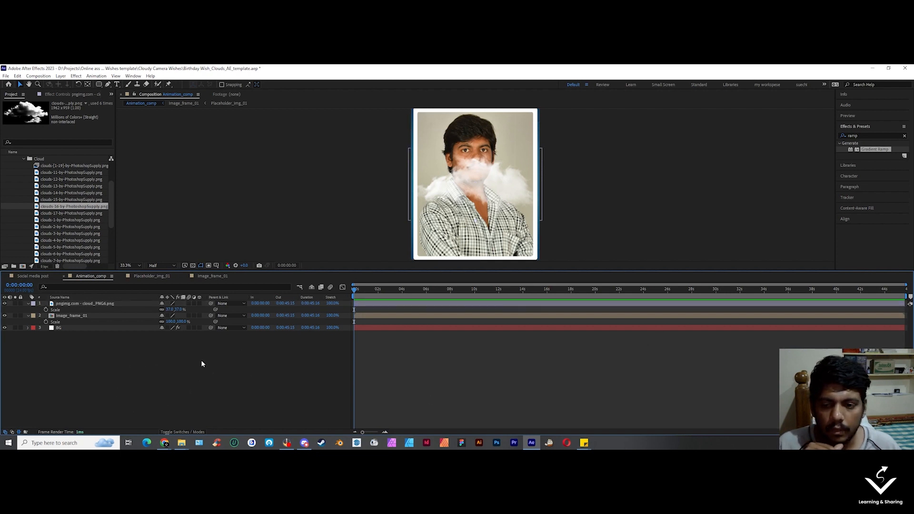
Step: Add a Two-Node Camera named Camera 1 with the Custom preset to Animation_comp and dismiss the 2D layer warning
click(61, 76)
mouse_move(78, 85)
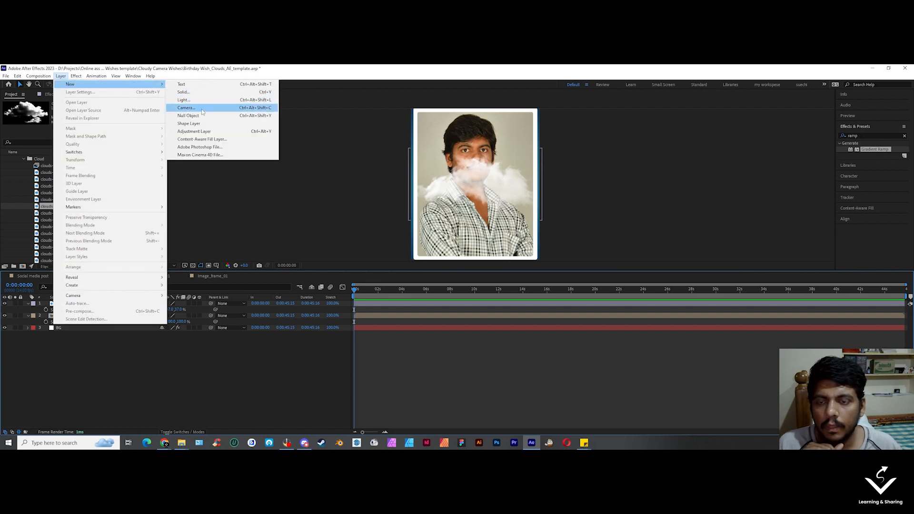
click(195, 107)
drag(755, 141, 603, 169)
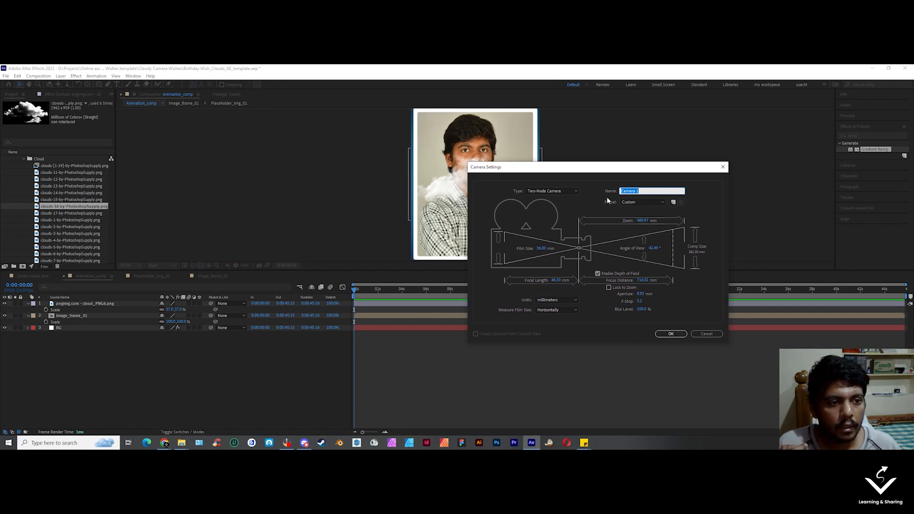
click(639, 202)
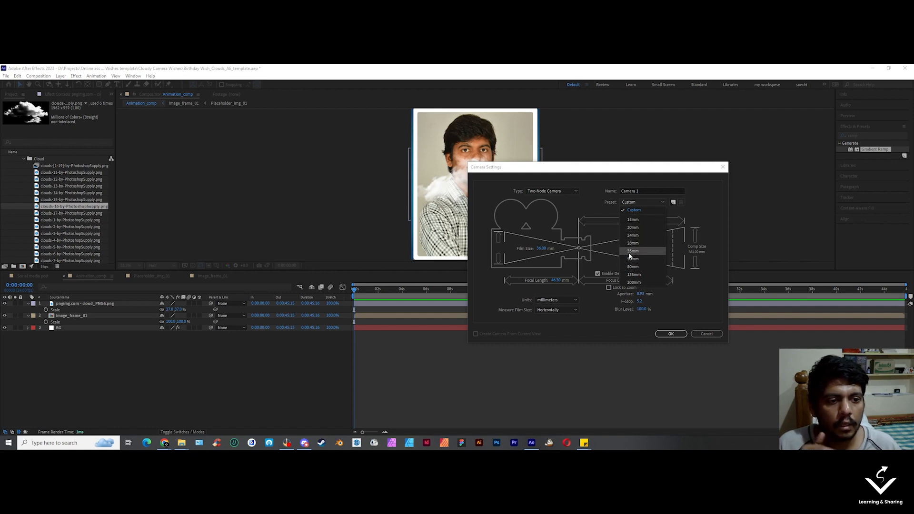
click(594, 208)
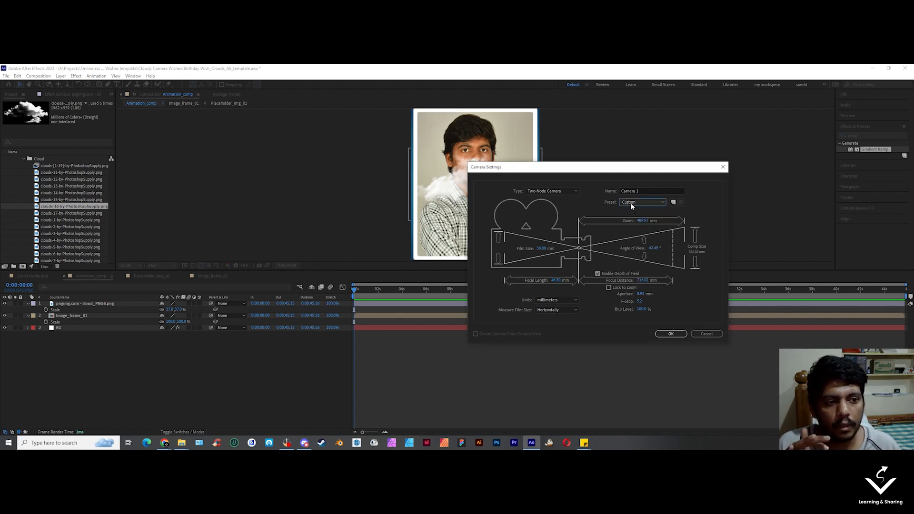
click(670, 334)
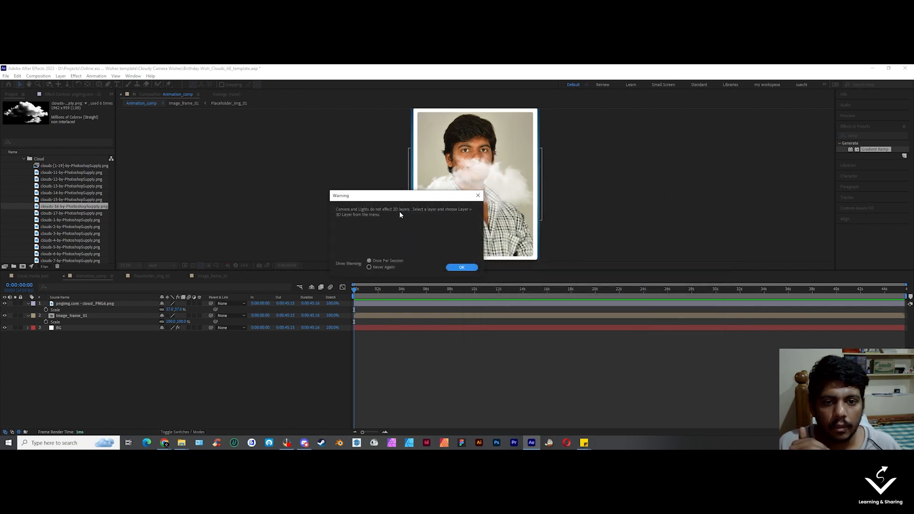
drag(391, 198, 443, 199)
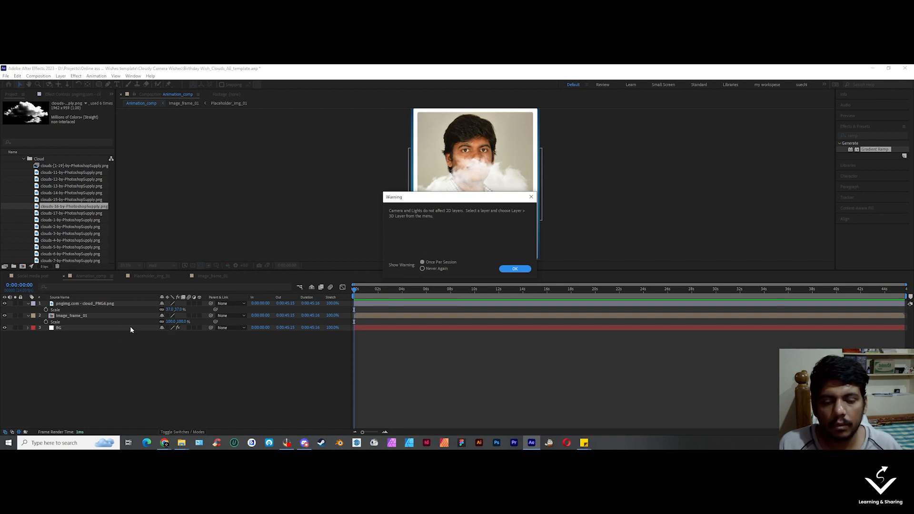
click(508, 270)
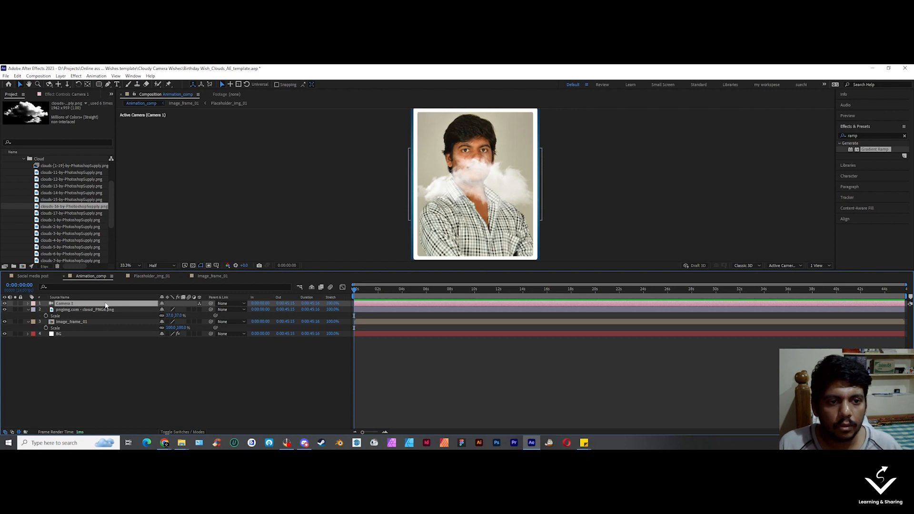
Step: Add a null object above Camera 1 in Animation_comp
right_click(132, 357)
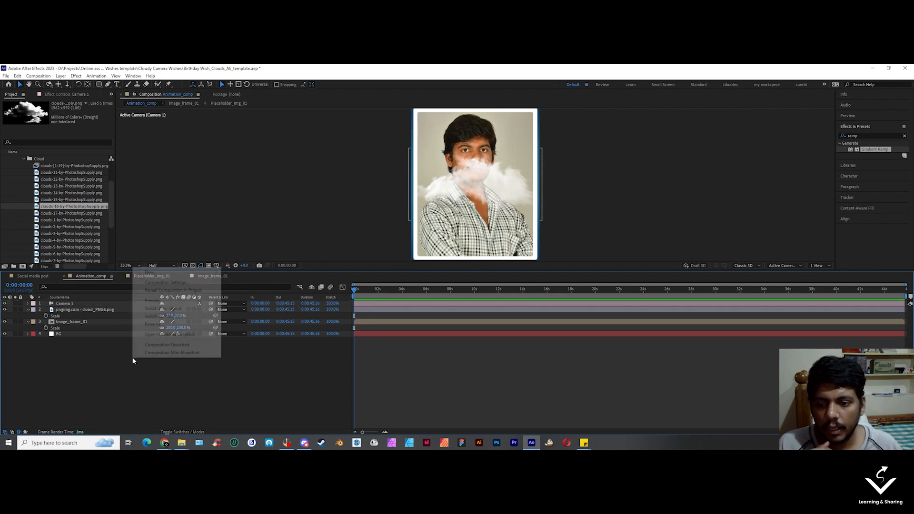
mouse_move(164, 274)
click(248, 315)
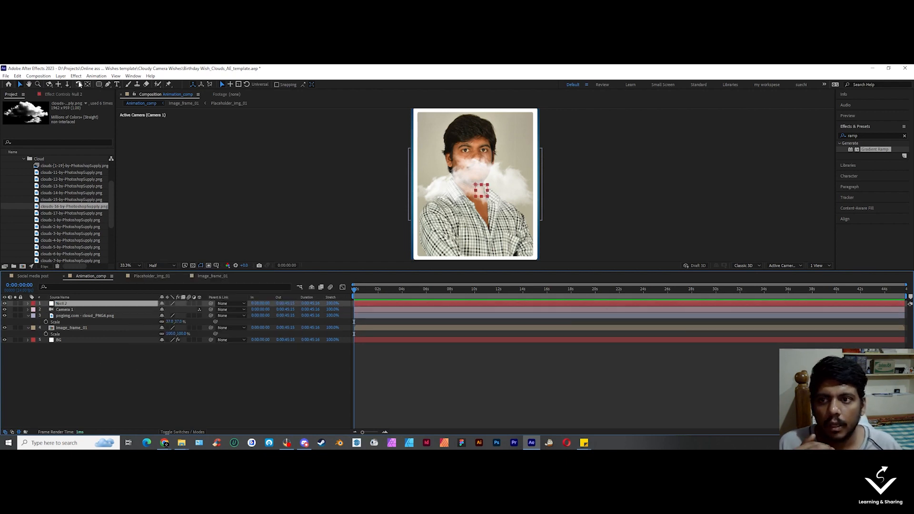
click(60, 76)
mouse_move(109, 85)
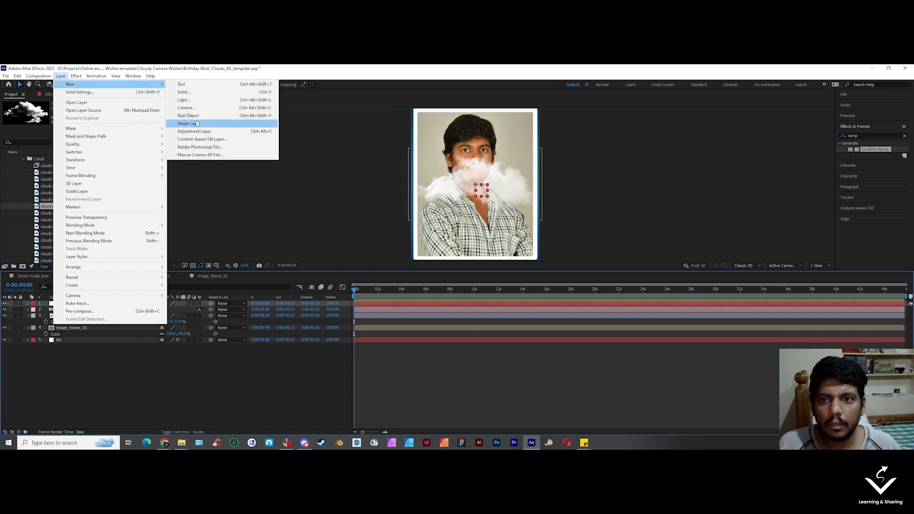
click(190, 367)
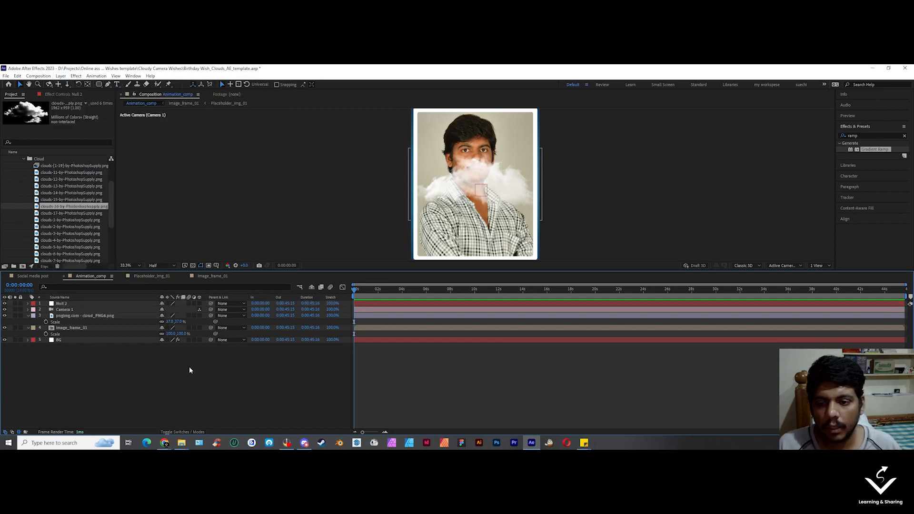
Step: Make the null object a 3D layer and parent Camera 1 to it
click(82, 304)
double_click(84, 309)
key(Escape)
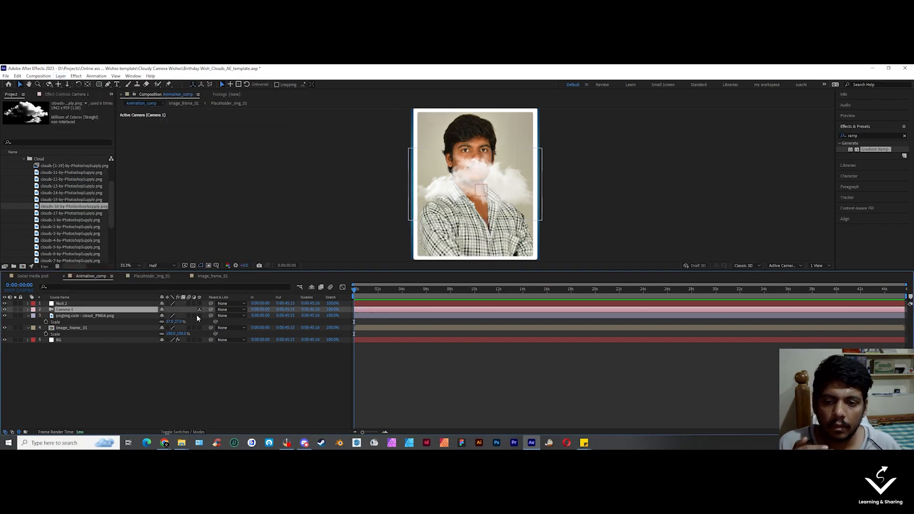
click(128, 305)
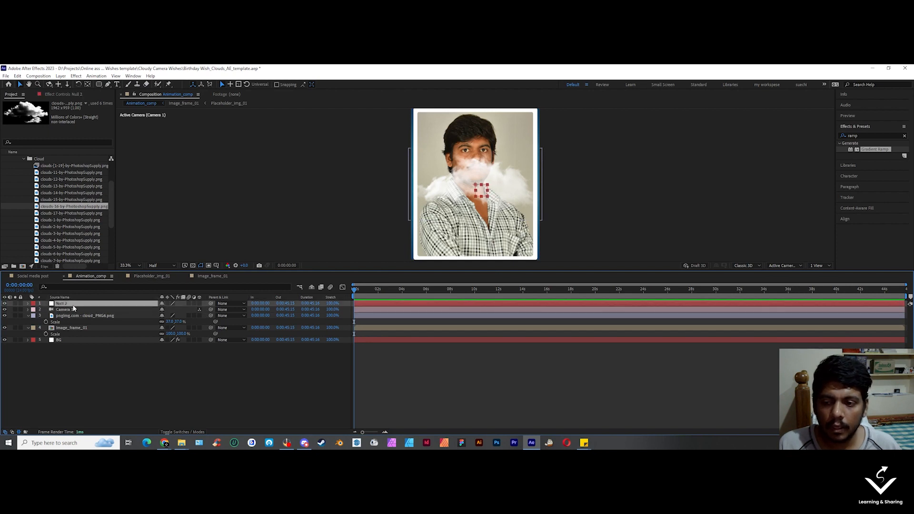
click(199, 304)
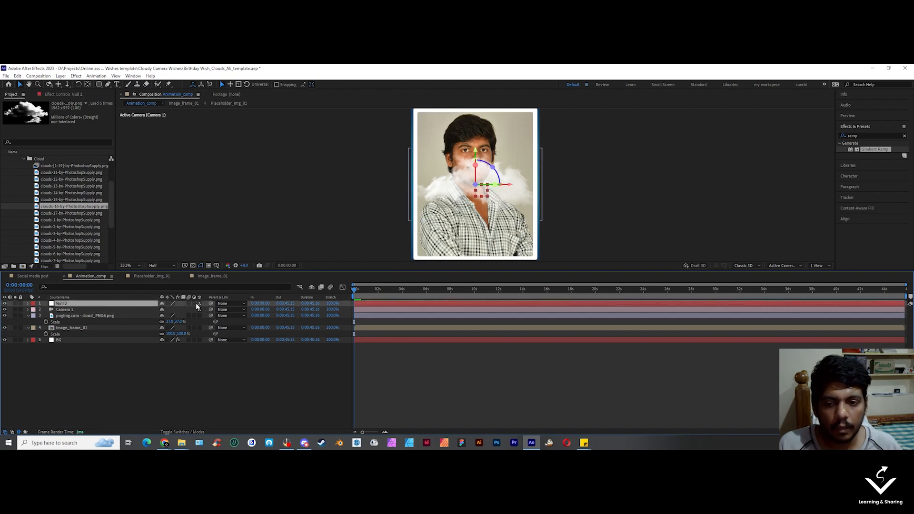
click(109, 310)
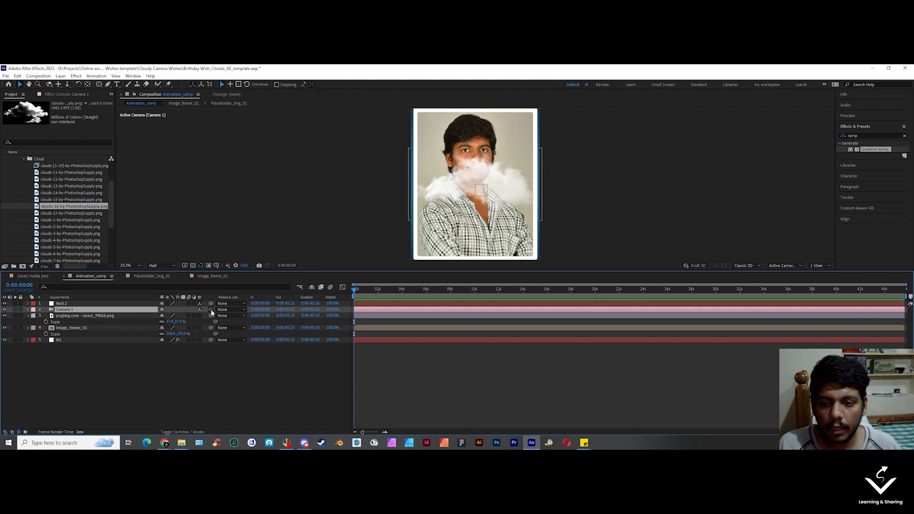
drag(211, 310, 110, 305)
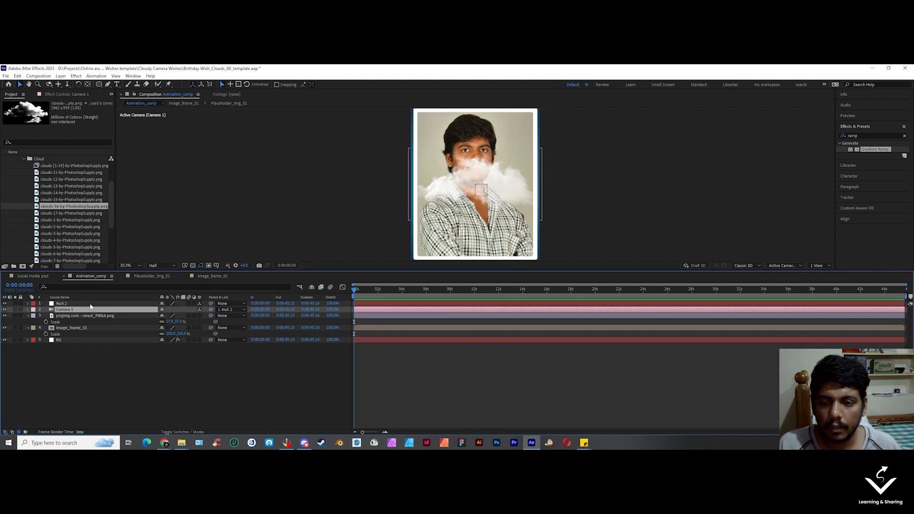
click(92, 305)
Step: Turn Image_frame_01 and the pngimg.com cloud layer into 3D layers and collapse their properties
click(93, 329)
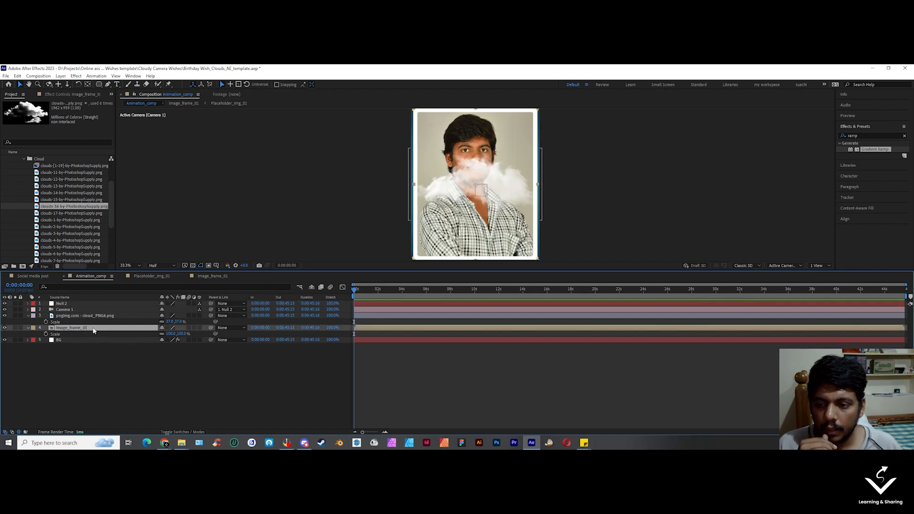
click(199, 327)
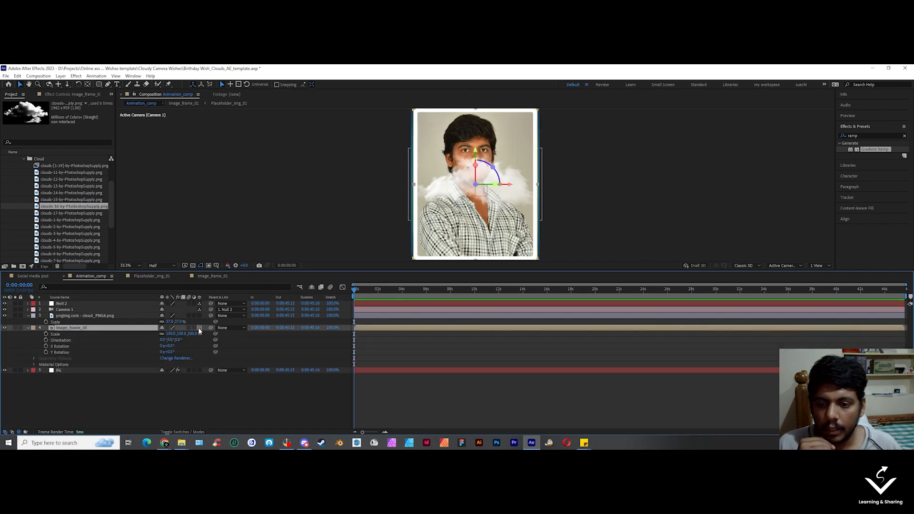
click(116, 316)
click(198, 315)
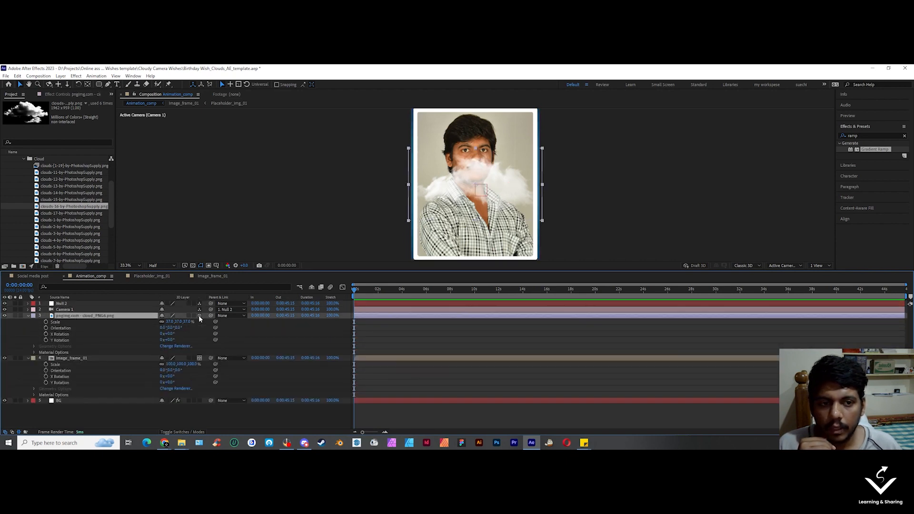
click(131, 379)
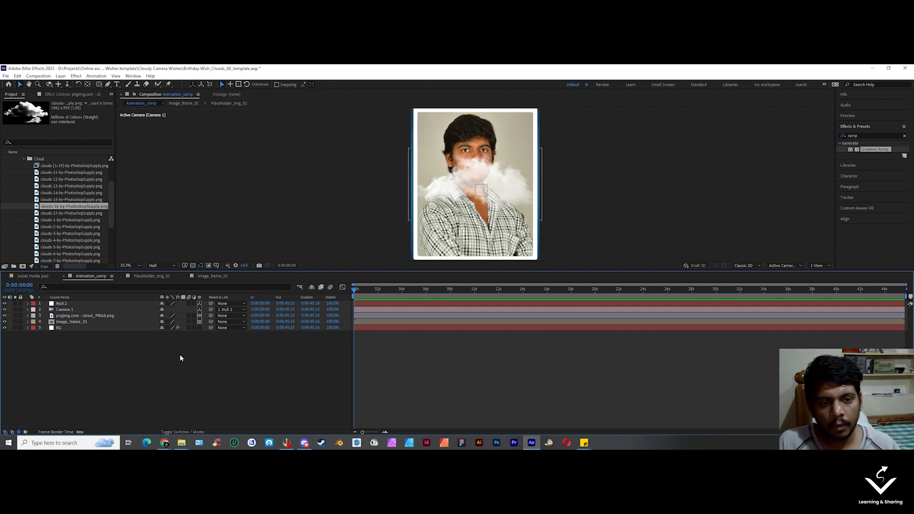
click(93, 323)
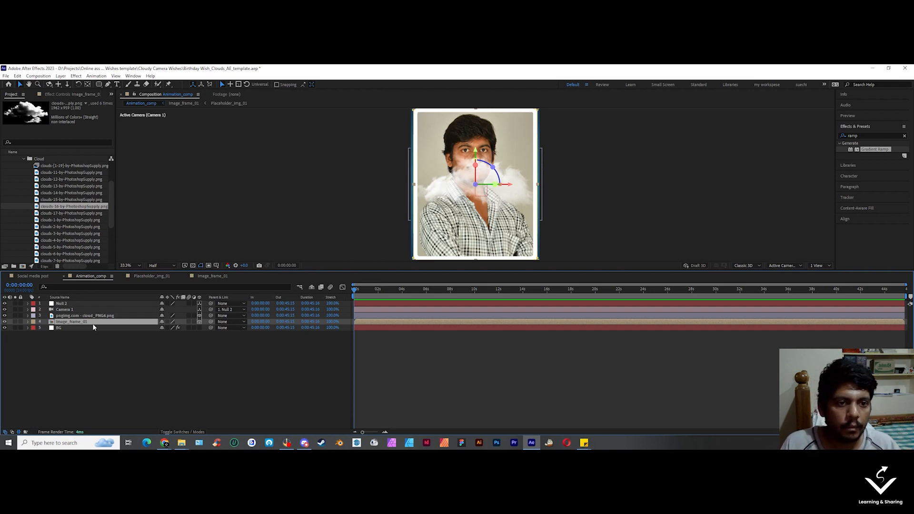
click(598, 193)
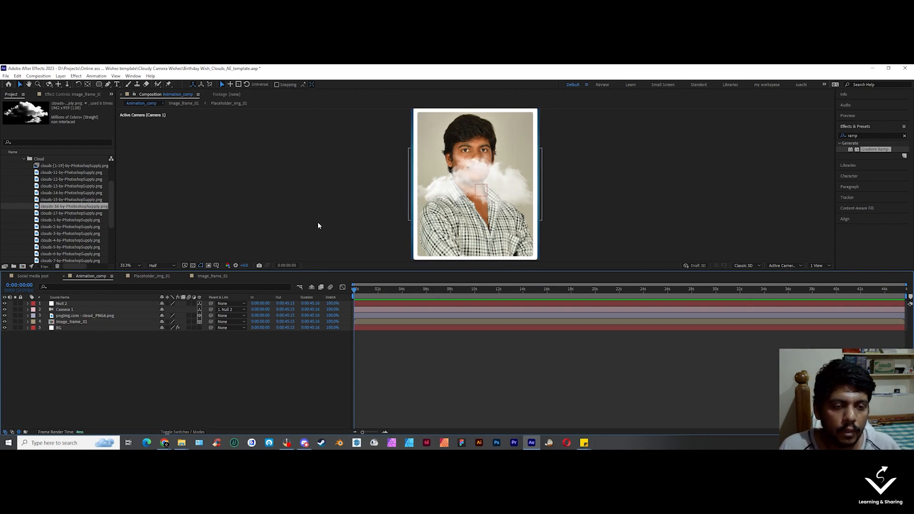
Step: Display the composition in the 2 Views layout, trying the 4 Views layout along the way
click(821, 265)
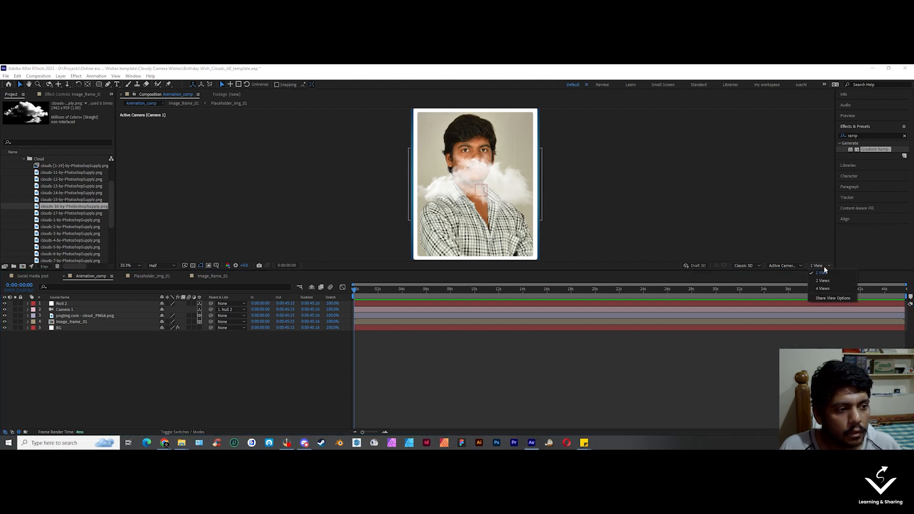
click(821, 281)
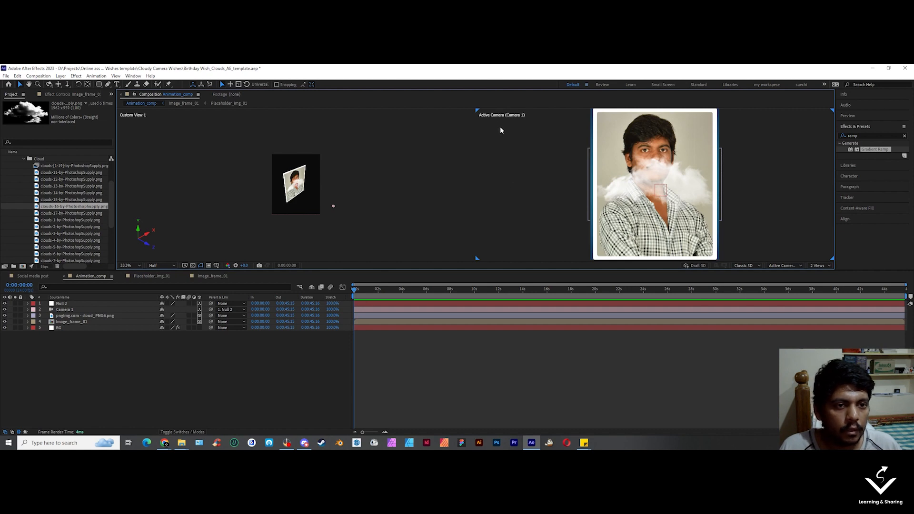
click(816, 265)
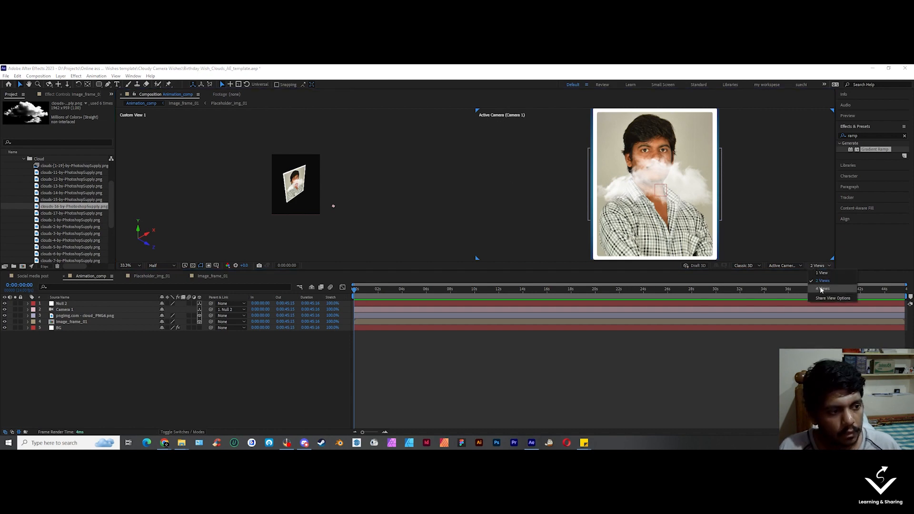
click(810, 287)
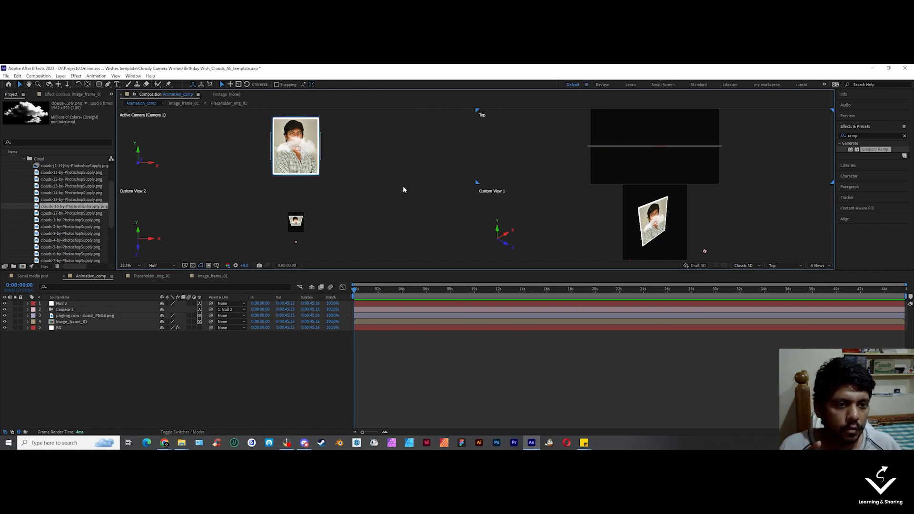
click(142, 120)
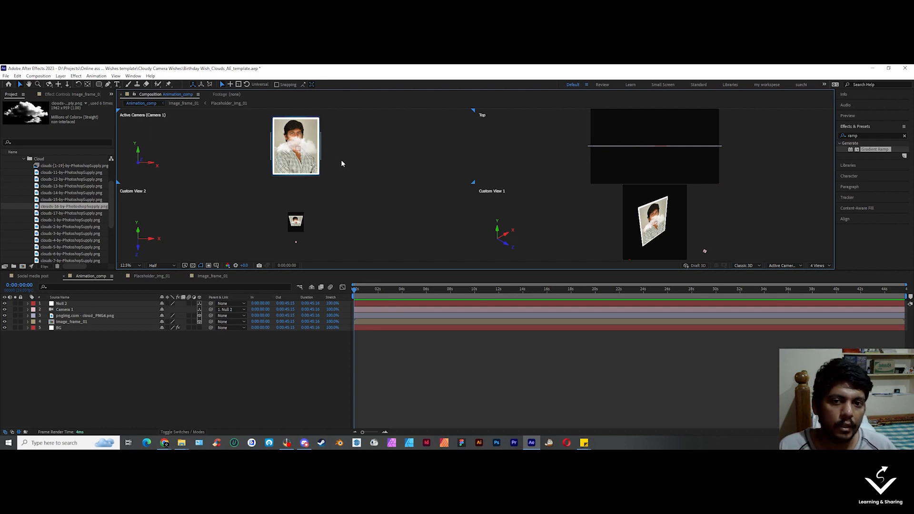
click(818, 265)
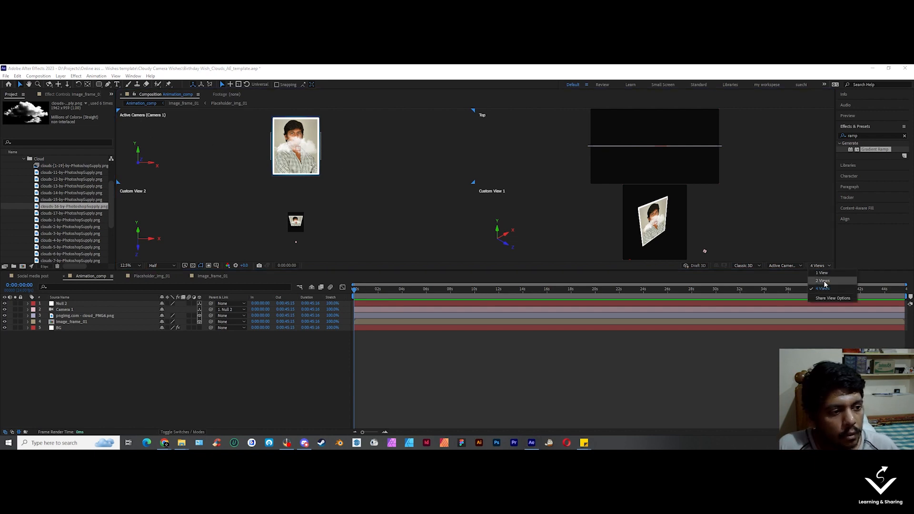
click(825, 286)
click(529, 159)
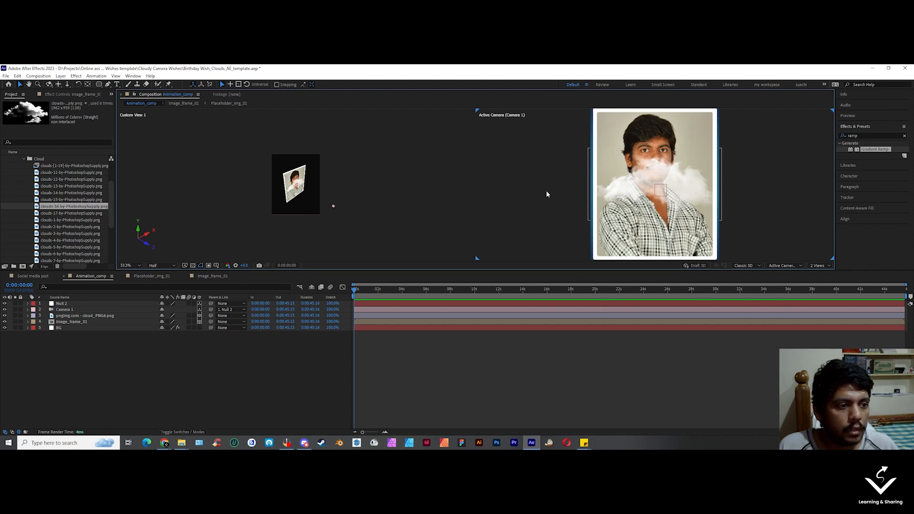
Step: Try the Back view in the Active Camera viewport and return it to Active Camera (Camera 1)
click(784, 265)
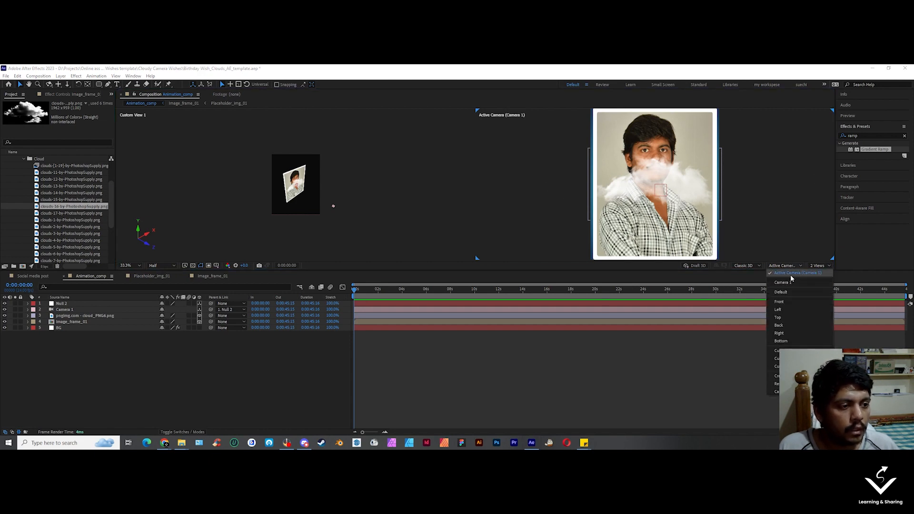
click(790, 274)
click(785, 267)
click(787, 325)
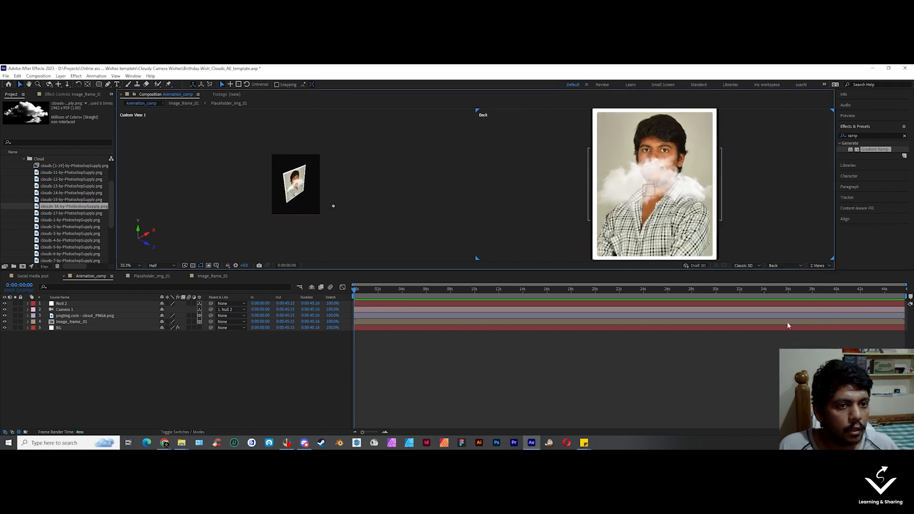
click(777, 266)
click(784, 273)
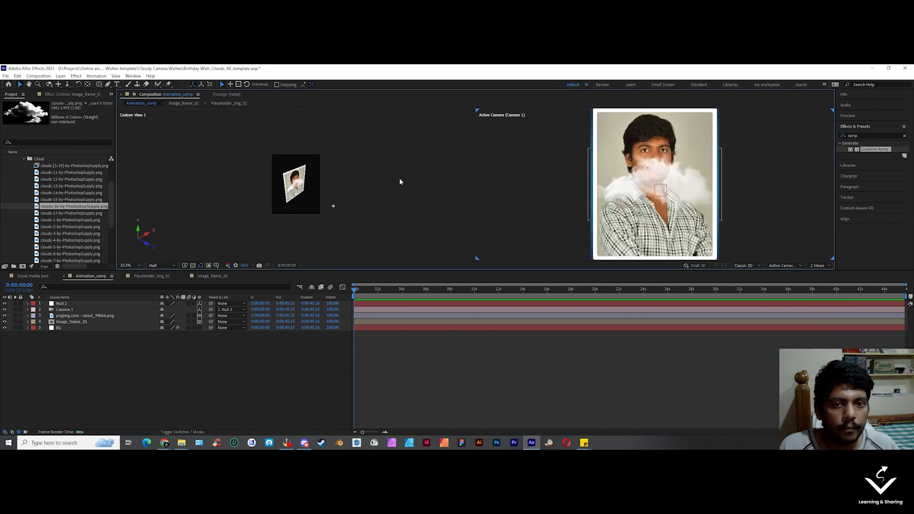
Step: Change the Custom View 1 viewport to the Top view
click(361, 138)
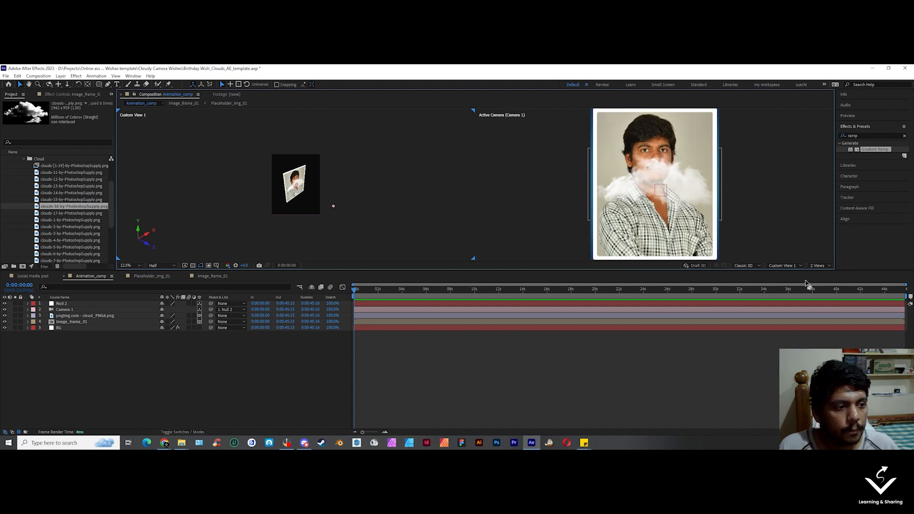
click(783, 265)
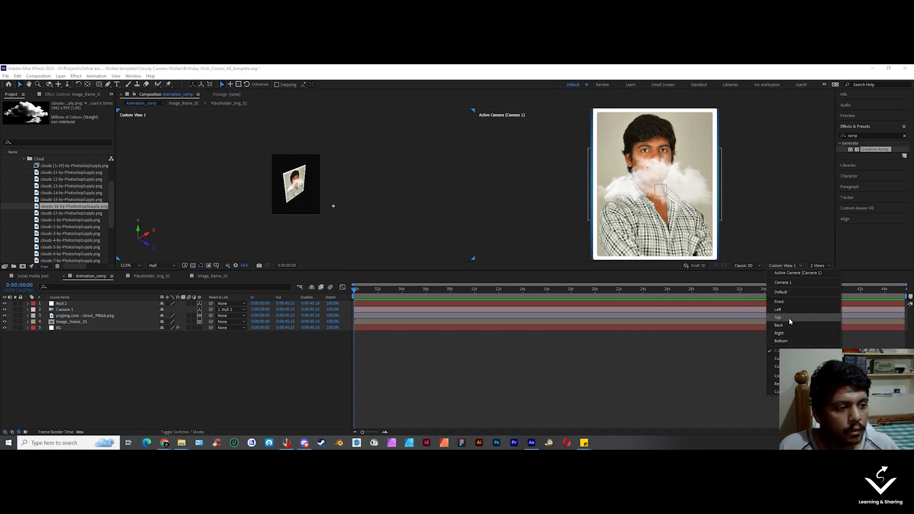
click(789, 318)
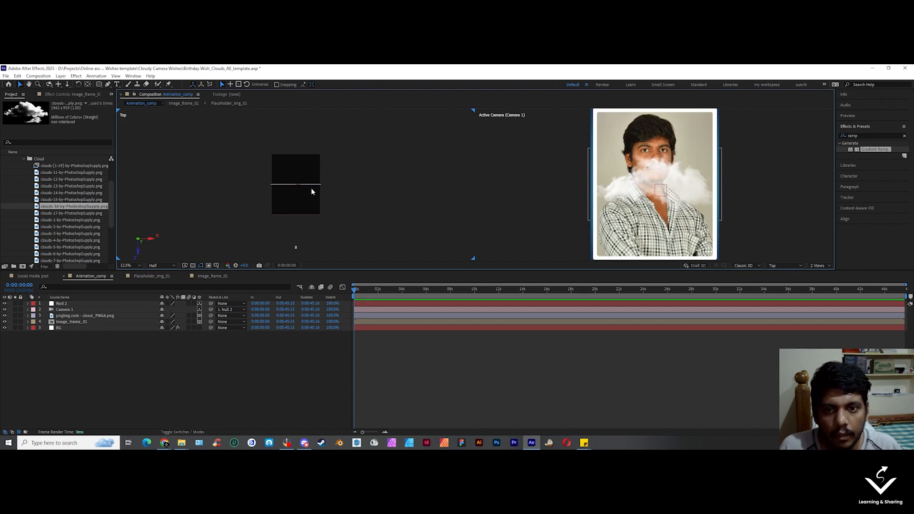
Step: Duplicate Image_frame_01 twice and move the uppermost copy along Z toward the camera in the Top view
scroll(310, 188, down, 1)
scroll(299, 189, down, 2)
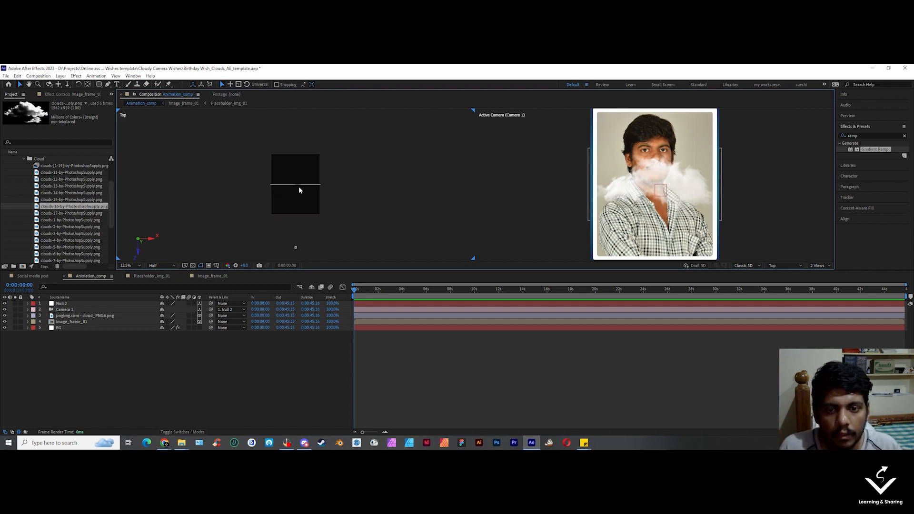
scroll(298, 190, up, 1)
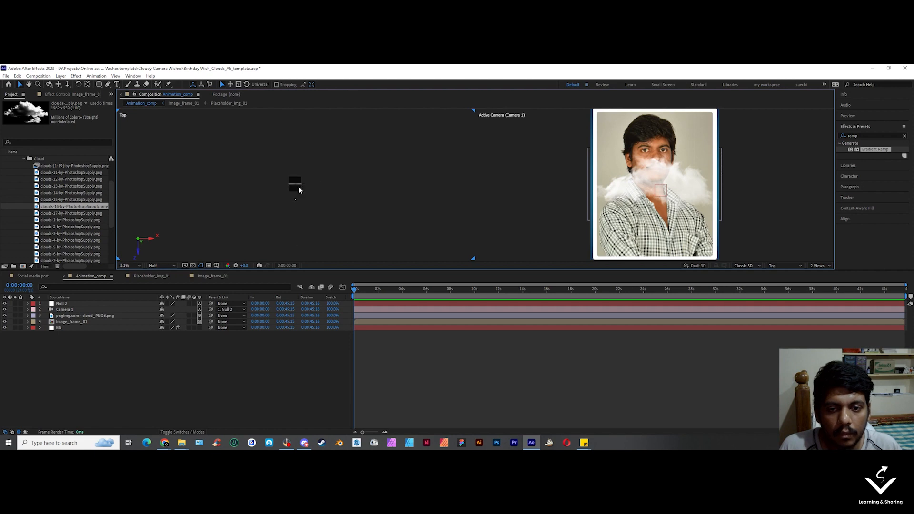
click(87, 322)
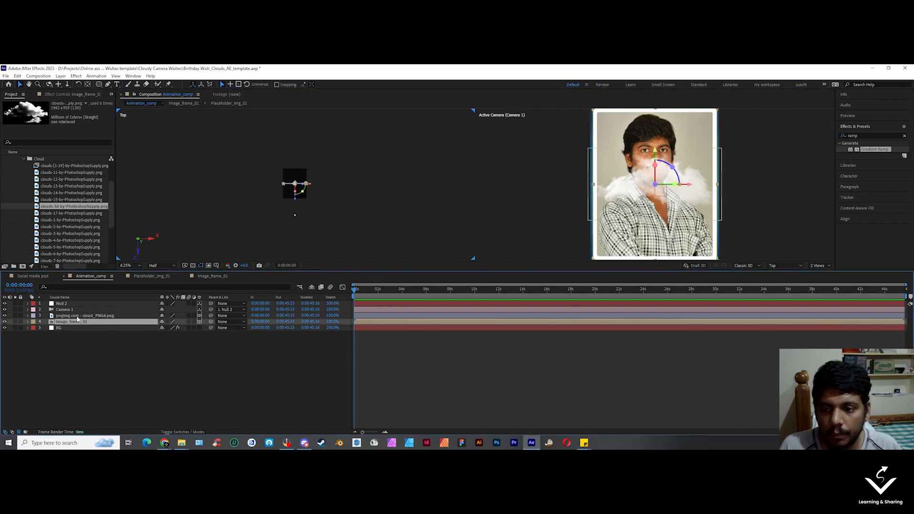
click(78, 317)
click(83, 321)
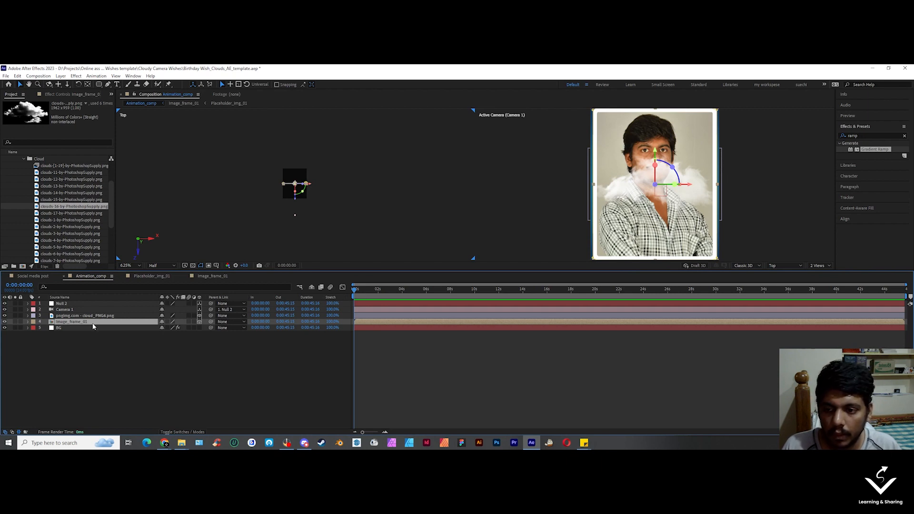
key(ctrl+d)
key(ctrl+d)
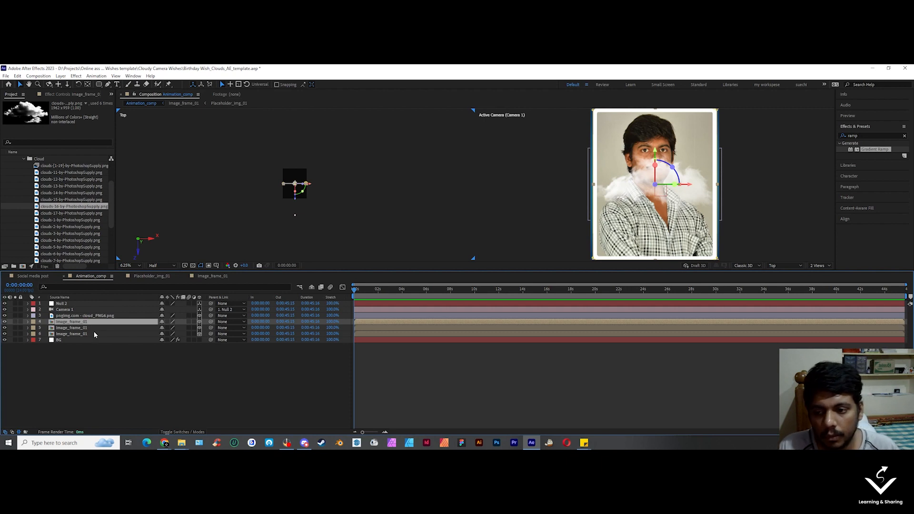
drag(291, 195, 289, 212)
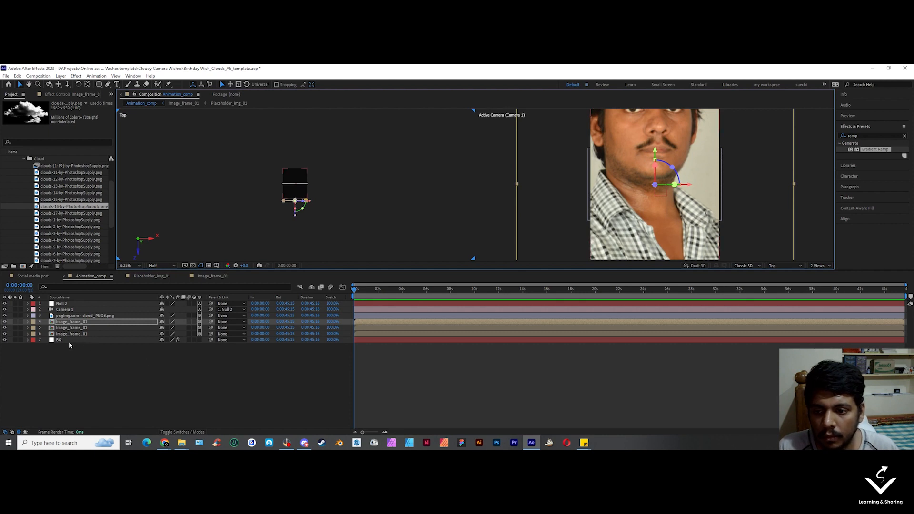
Step: Pull Null 2 far back along Z in the Top view so the camera moves away from the photo layers
click(95, 304)
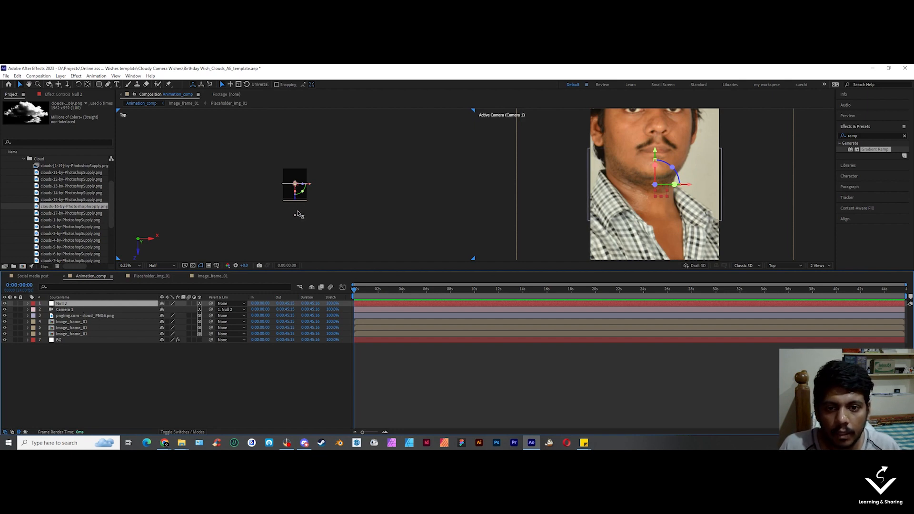
drag(295, 196, 303, 303)
key(space)
drag(307, 232, 308, 142)
click(121, 309)
click(96, 305)
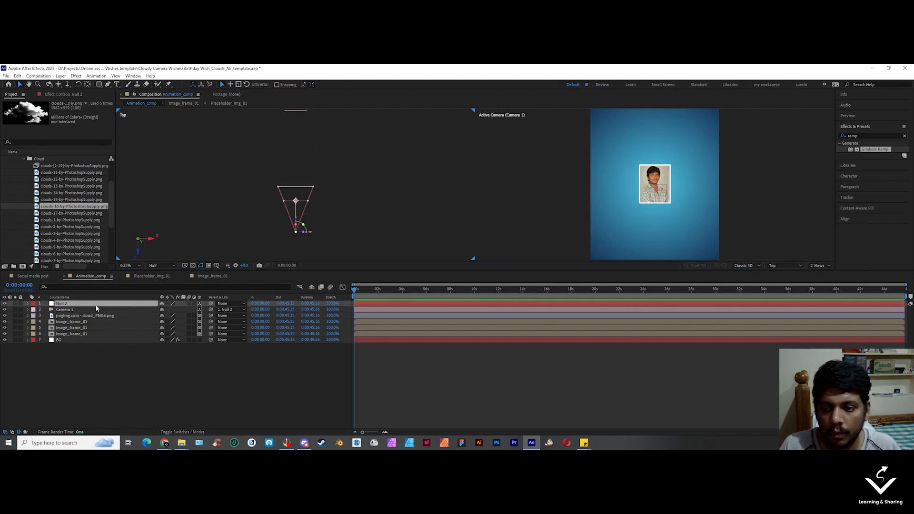
drag(295, 217, 296, 235)
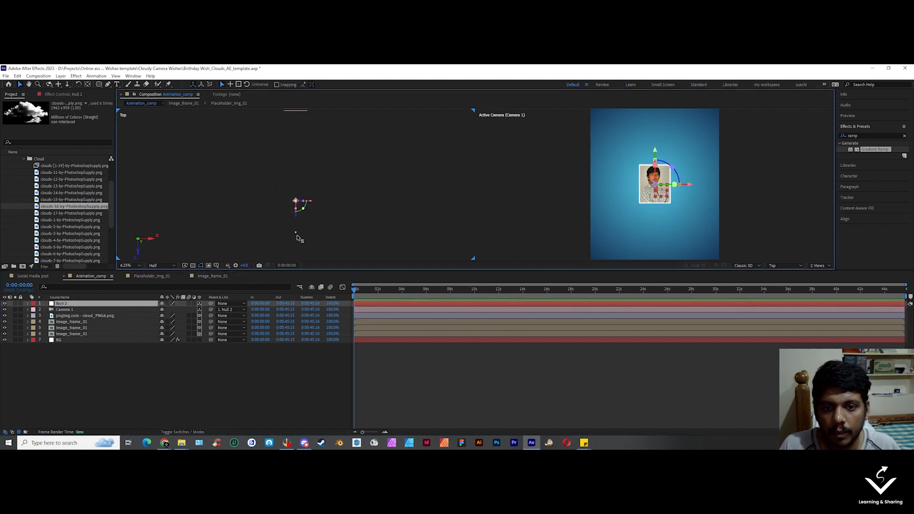
Step: Reveal Null 2's Position and move it further back to a Z position of about -5886
click(92, 305)
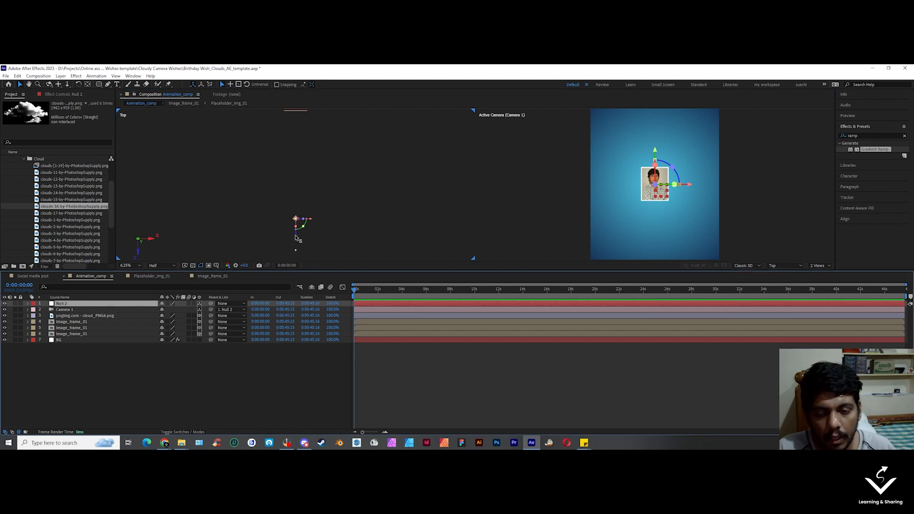
click(296, 239)
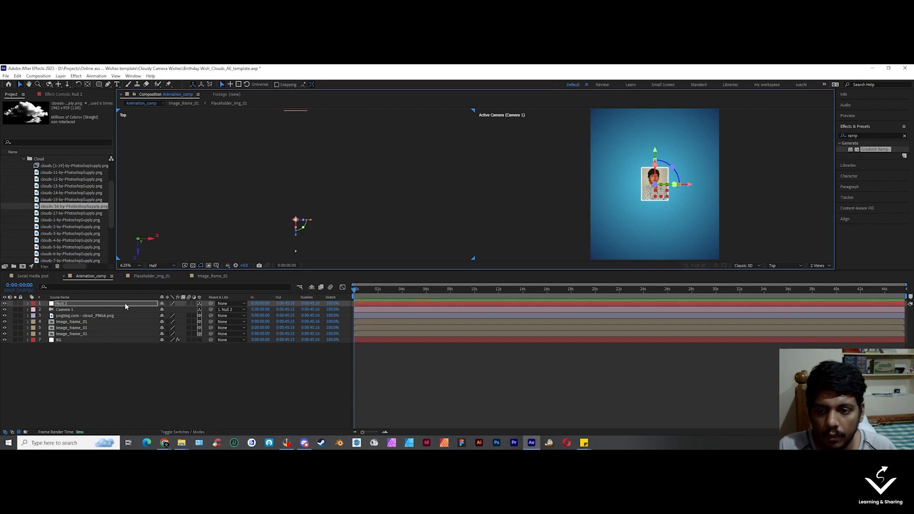
click(77, 304)
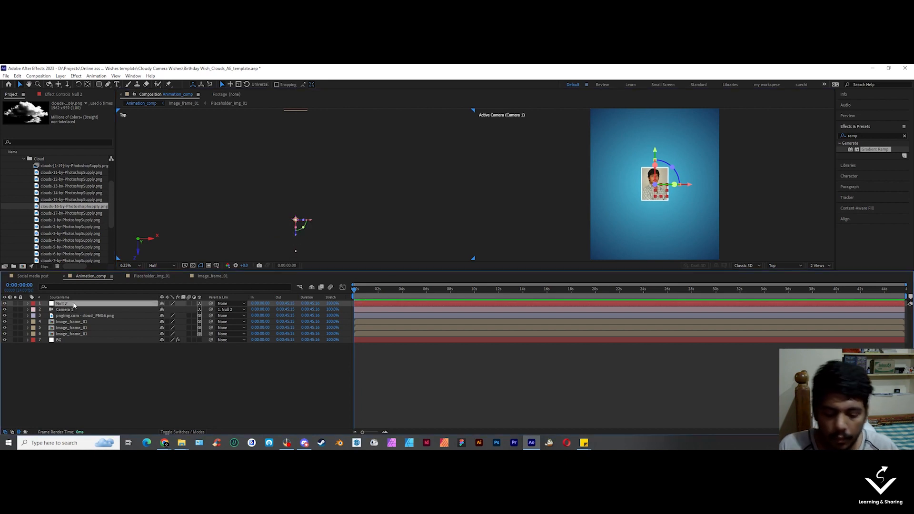
key(p)
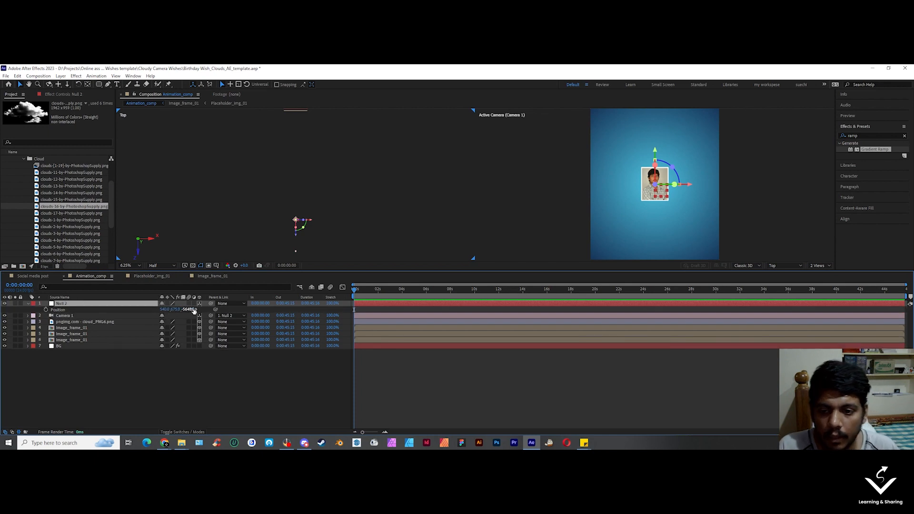
drag(189, 310, 114, 321)
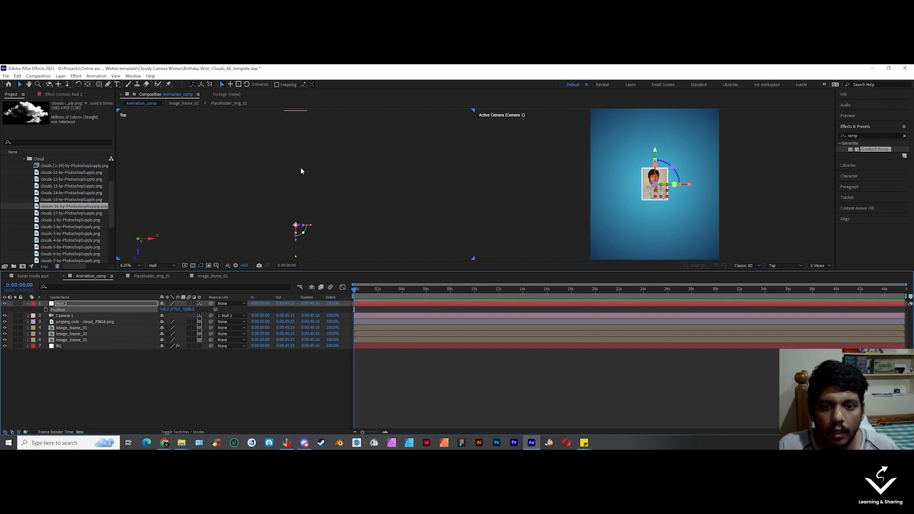
Step: Move the uppermost Image_frame_01 left and nearer the camera, and the middle copy right and slightly behind the cloud
click(71, 328)
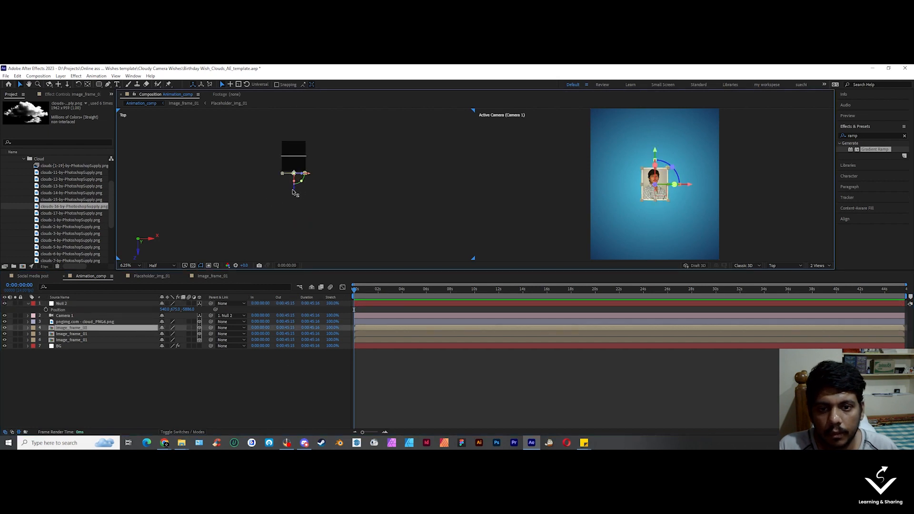
drag(294, 192, 262, 238)
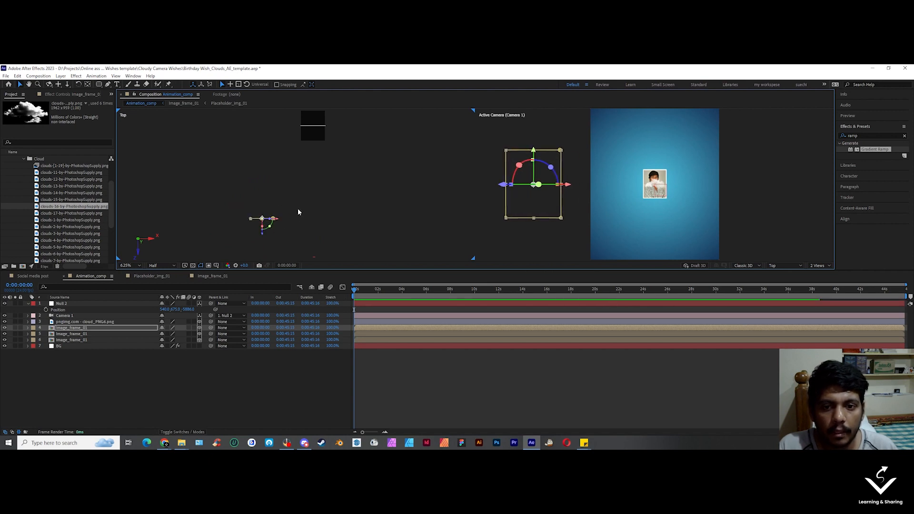
drag(312, 143, 298, 192)
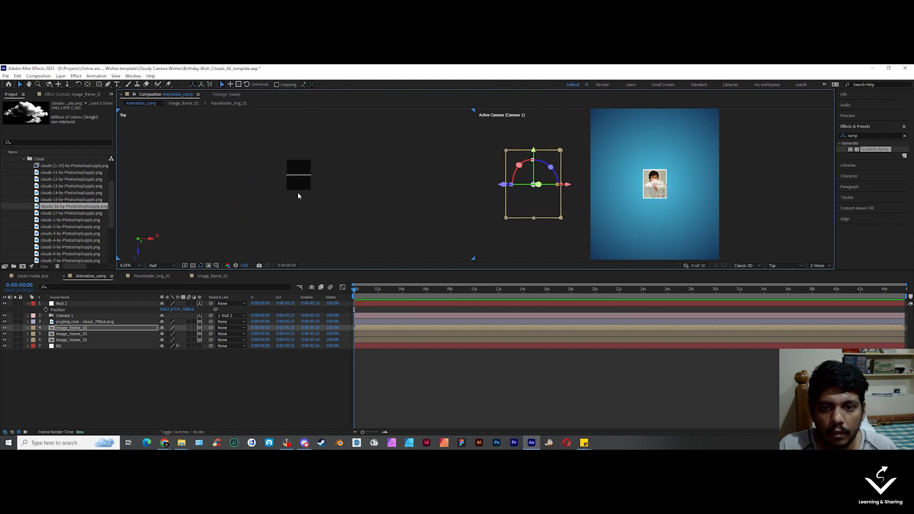
click(97, 334)
drag(314, 147, 364, 145)
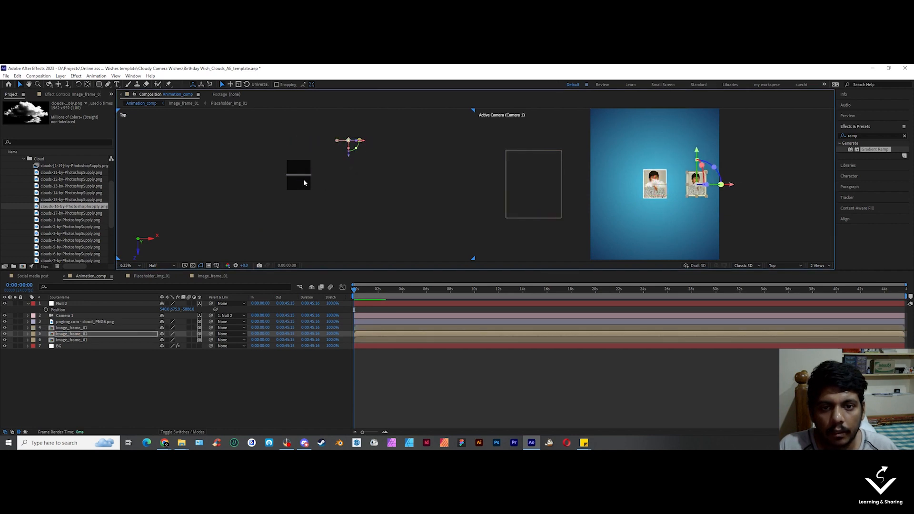
Step: Move the lowest Image_frame_01 layer far behind the cloud and to the left, to about X -1148, Z 4464
click(300, 174)
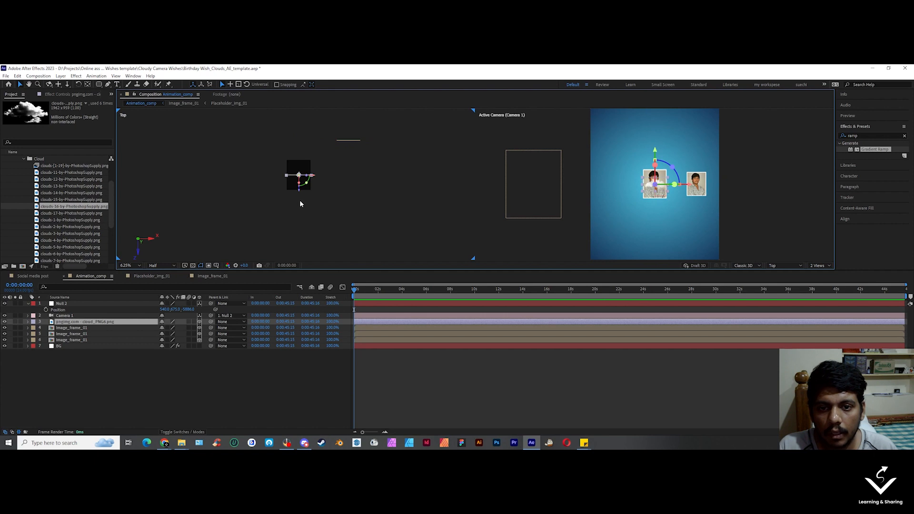
drag(291, 214, 294, 163)
click(90, 327)
click(91, 334)
click(90, 339)
drag(298, 209, 299, 121)
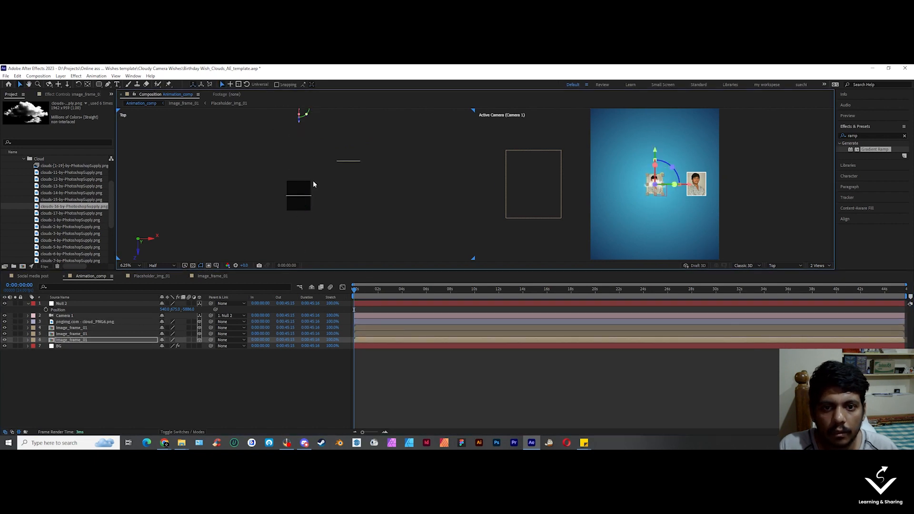
drag(341, 159, 303, 165)
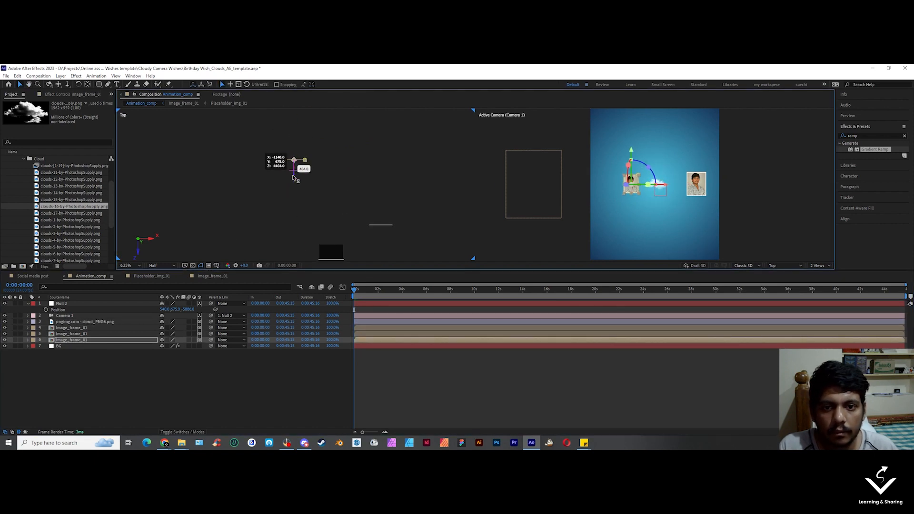
drag(323, 230, 313, 182)
click(312, 182)
scroll(305, 224, down, 1)
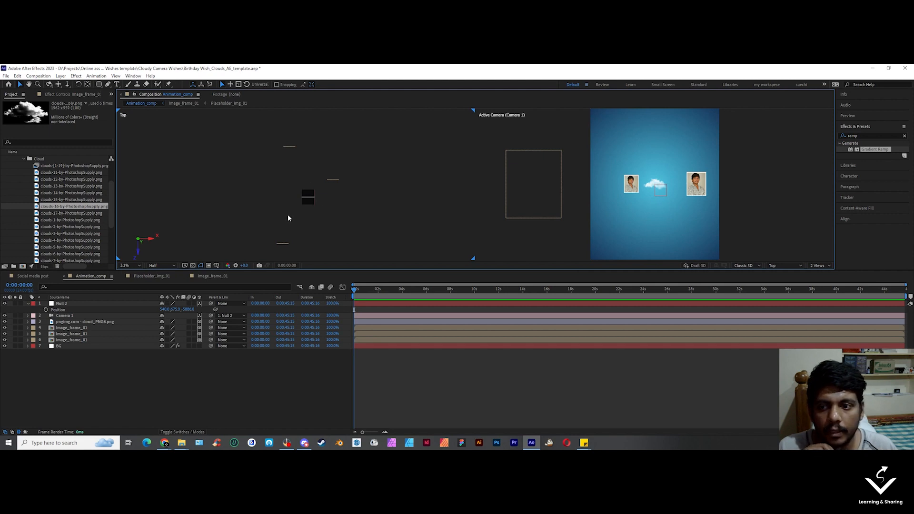
Step: Add clouds-16-by-PhotoshopSupply.png above the pngimg.com cloud as a 3D layer and place it left and nearer the camera
click(308, 198)
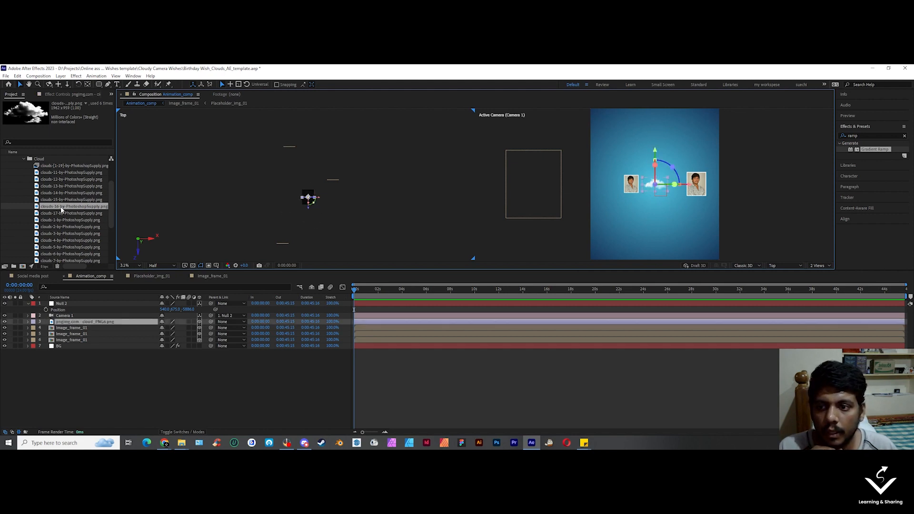
drag(62, 209, 82, 323)
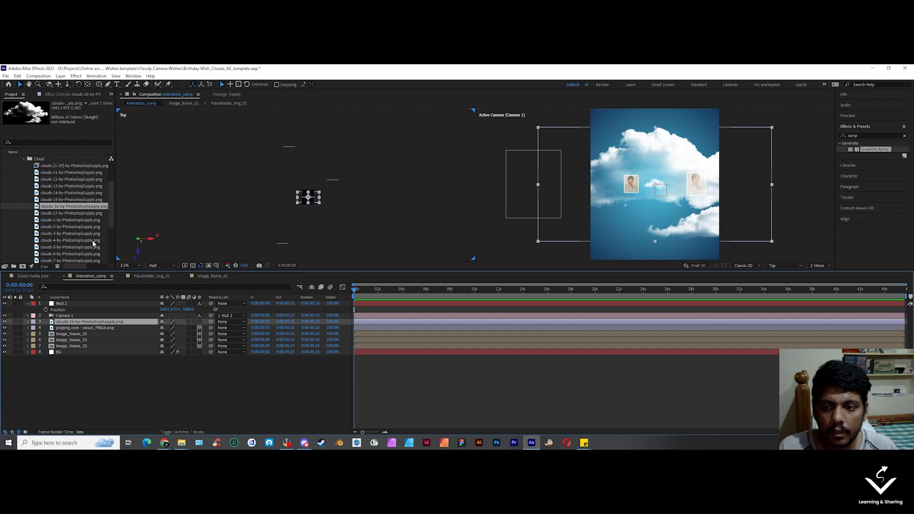
click(199, 322)
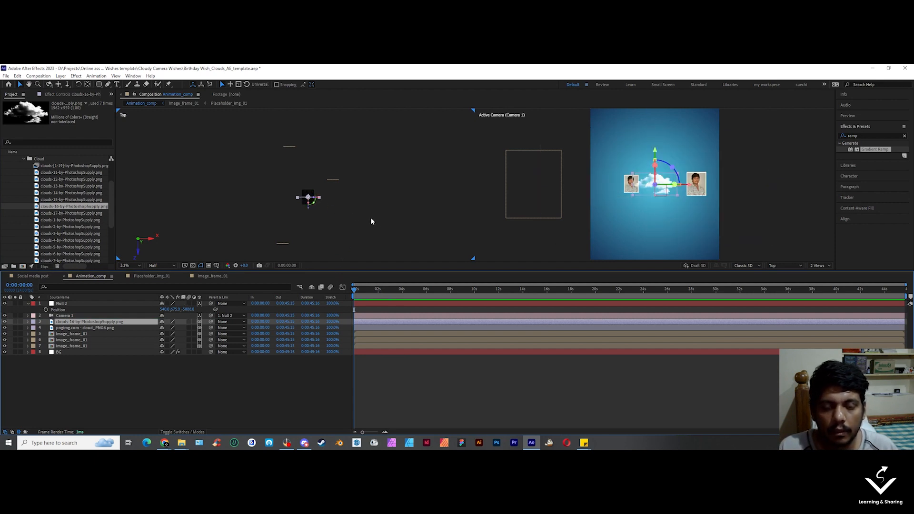
drag(311, 202, 293, 257)
Step: Duplicate the clouds-16 layer and place the copy on the right, just in front of the right-hand photo
click(130, 322)
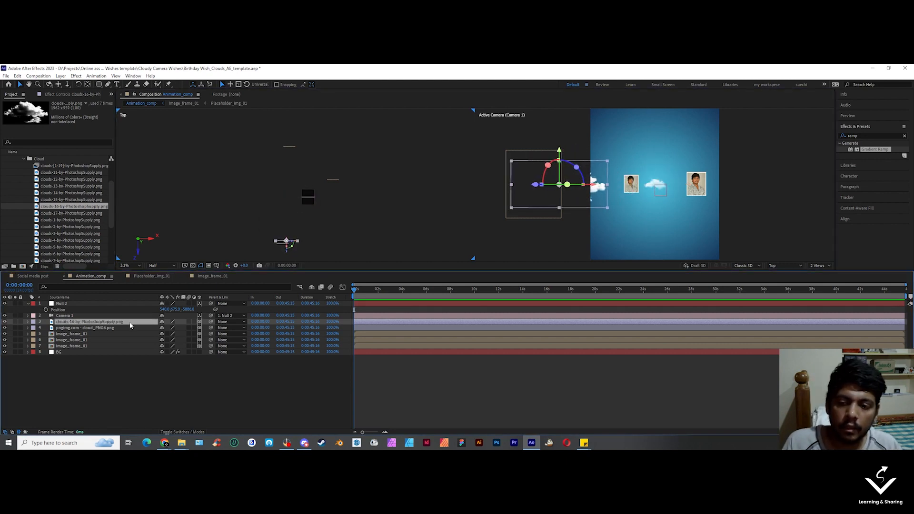
key(ctrl+d)
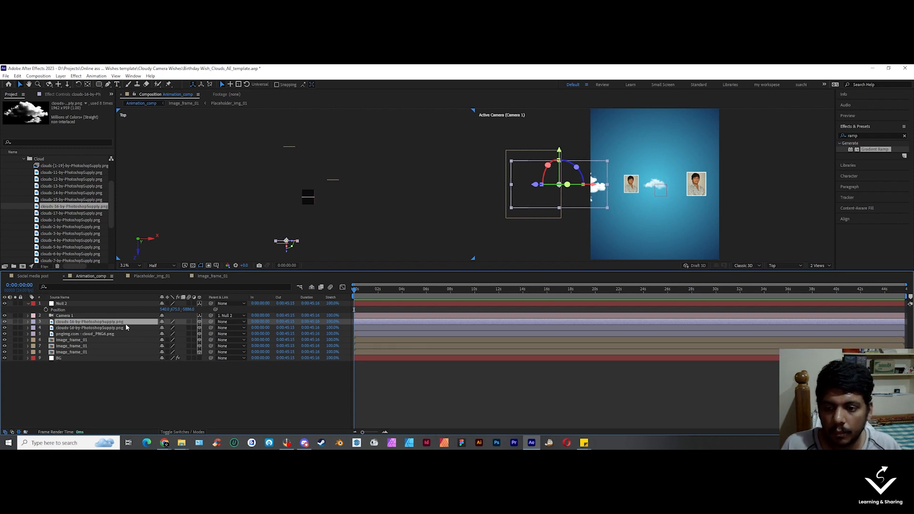
drag(298, 244, 329, 281)
drag(340, 240, 344, 190)
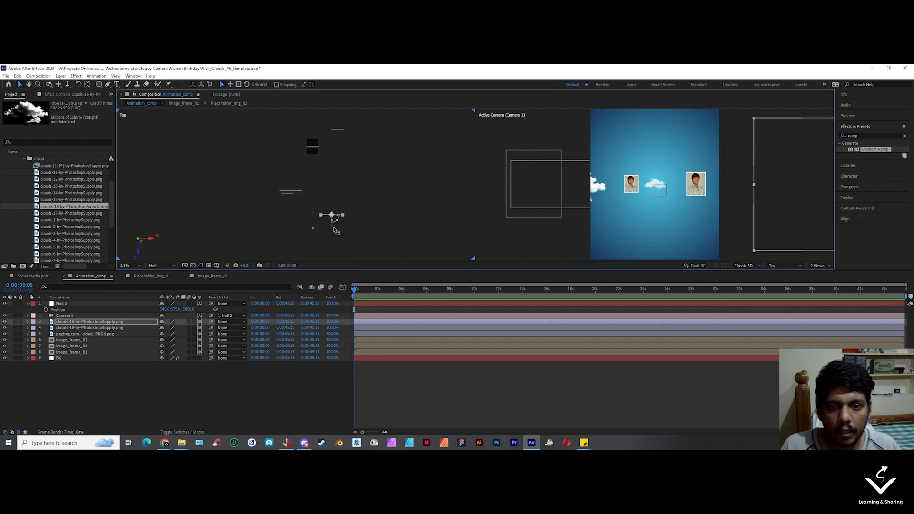
drag(335, 231, 351, 198)
Step: Scale the duplicated clouds-16 layer to 200% and push it back in Z, well behind the right-hand photo
click(138, 321)
key(s)
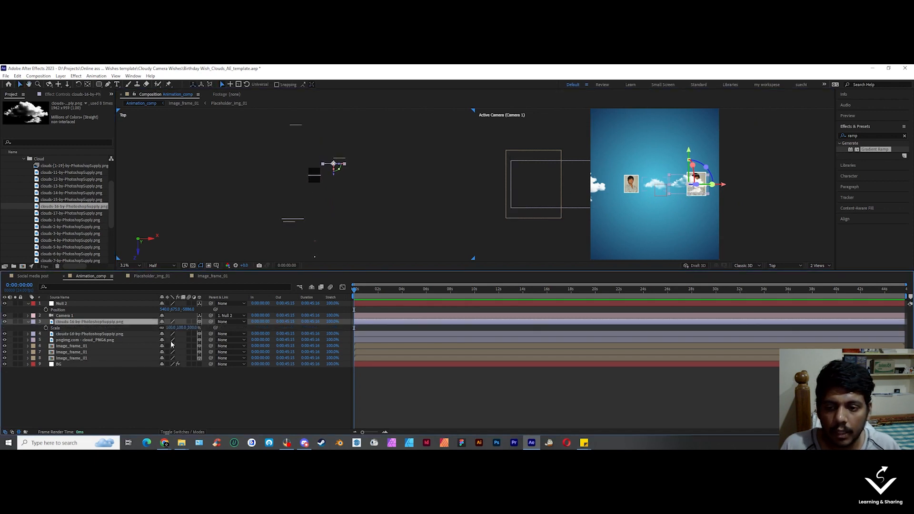
drag(188, 328, 199, 327)
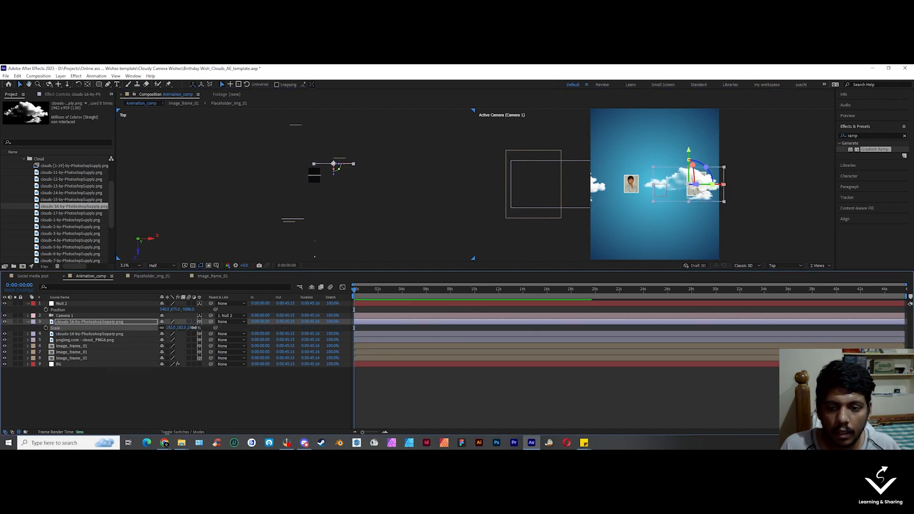
click(194, 328)
text(200)
key(Return)
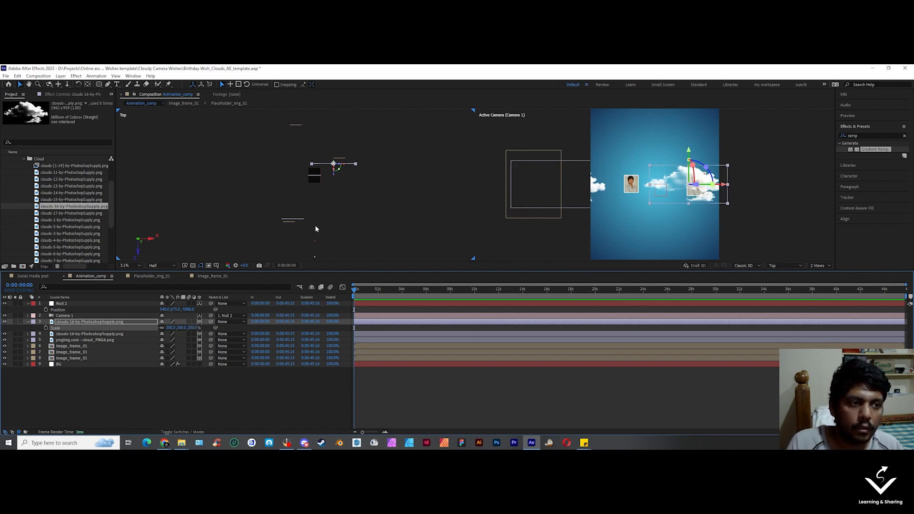
drag(335, 173, 332, 120)
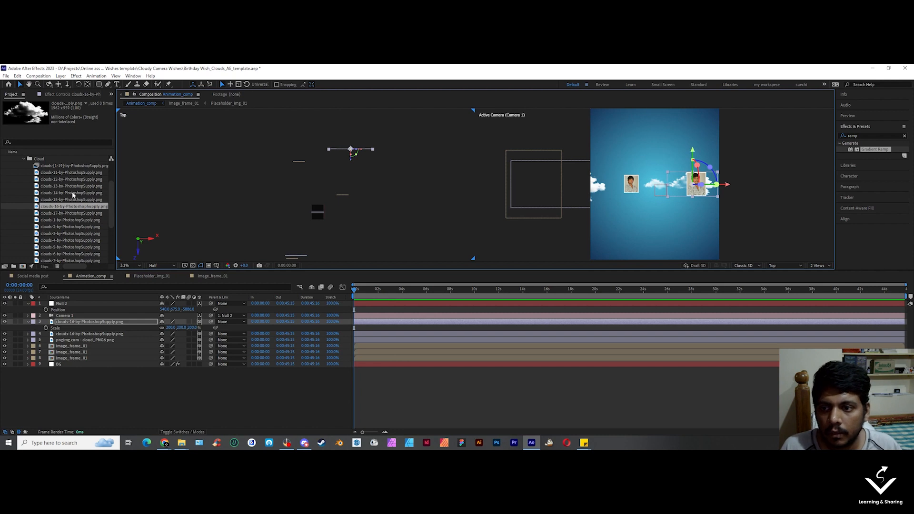
Step: Add clouds-14-by-PhotoshopSupply.png above the other clouds as a 3D layer and position it low over the right-hand photo
drag(73, 193, 179, 324)
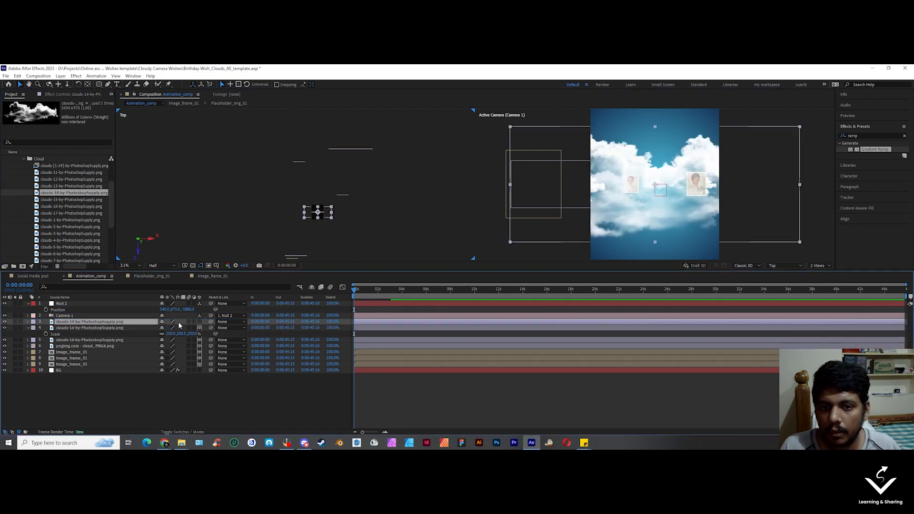
click(199, 321)
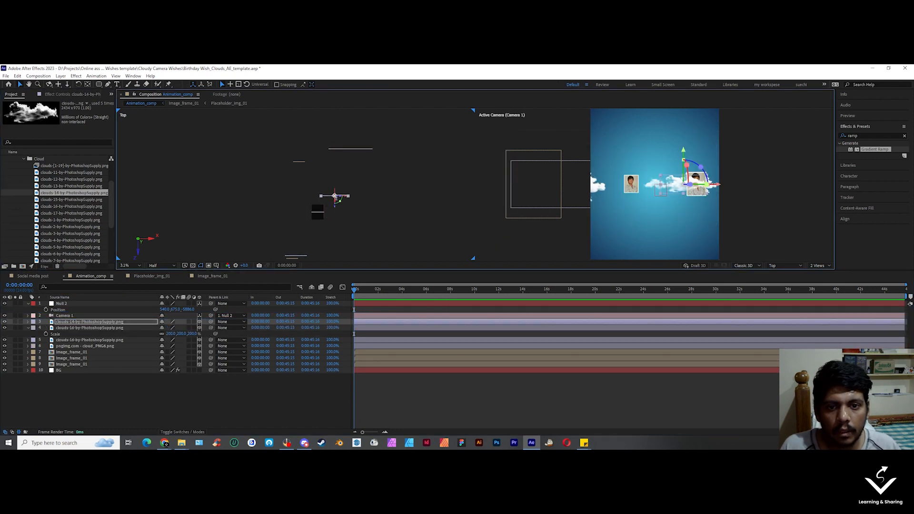
drag(335, 196, 334, 193)
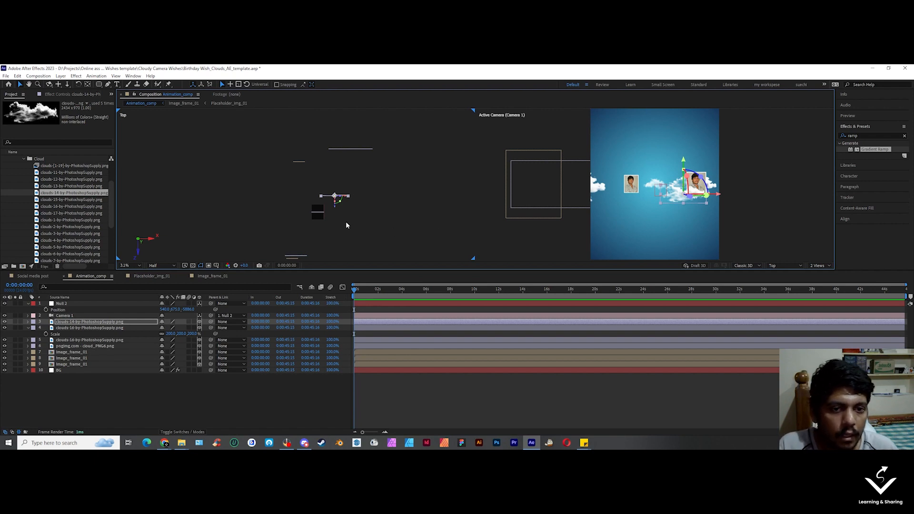
Step: Add clouds-12-by-PhotoshopSupply.png above the clouds-14 layer as a 3D layer, placed nearer the camera and lowered to Y 1475
click(684, 164)
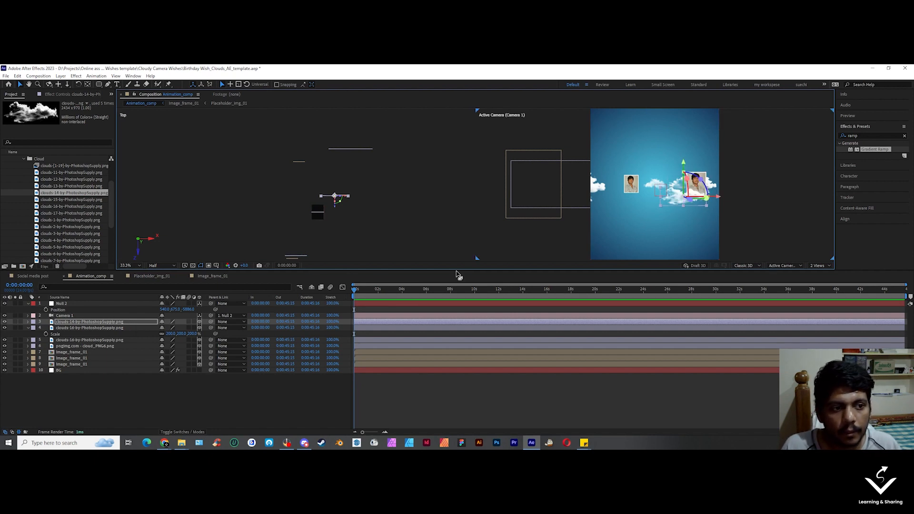
drag(332, 231, 330, 185)
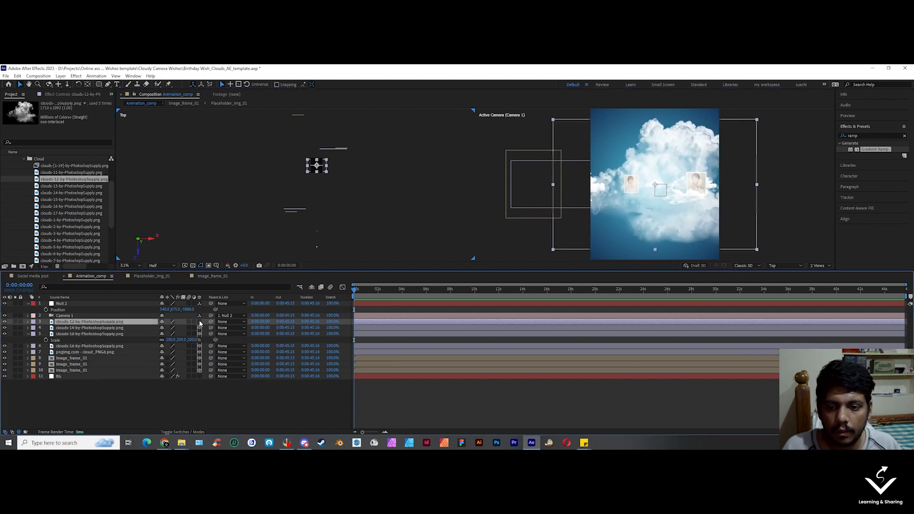
click(199, 322)
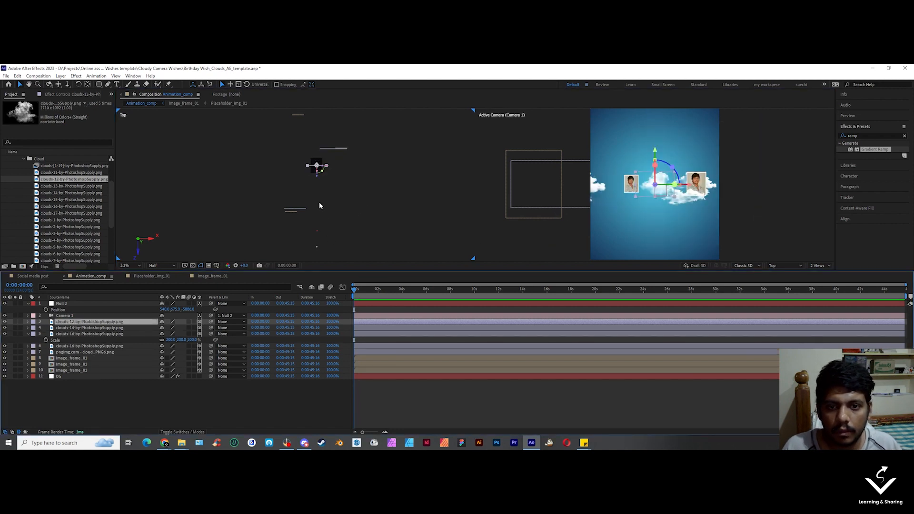
drag(320, 183, 320, 208)
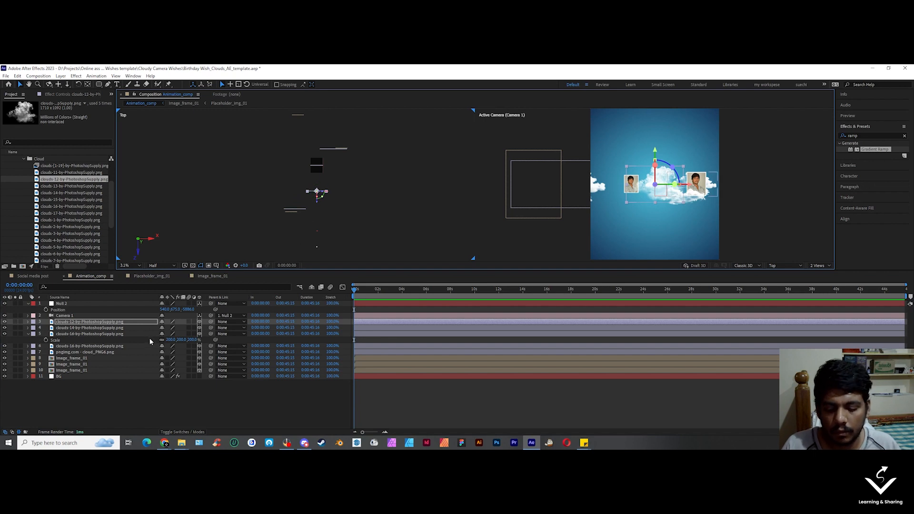
key(p)
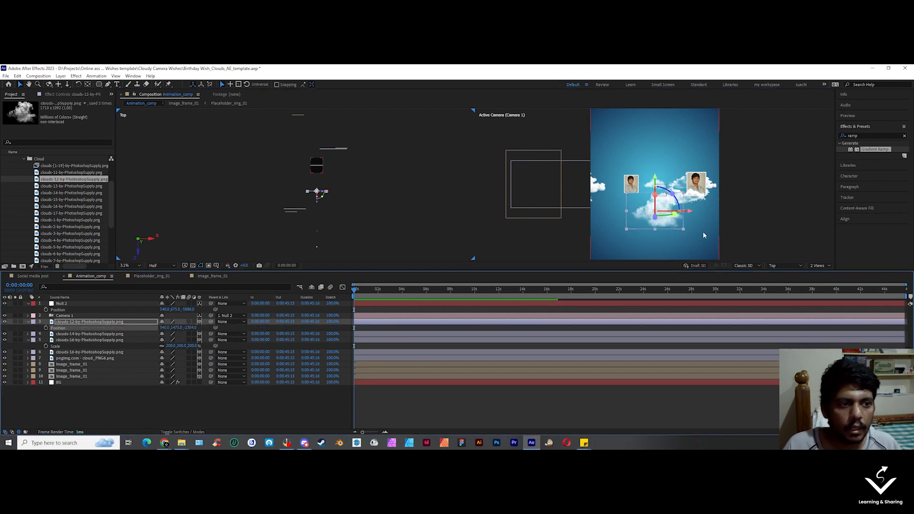
Step: Pull Null 2 back in Z to about -4070 so the camera moves away from the photos and clouds
click(316, 232)
drag(317, 241, 352, 253)
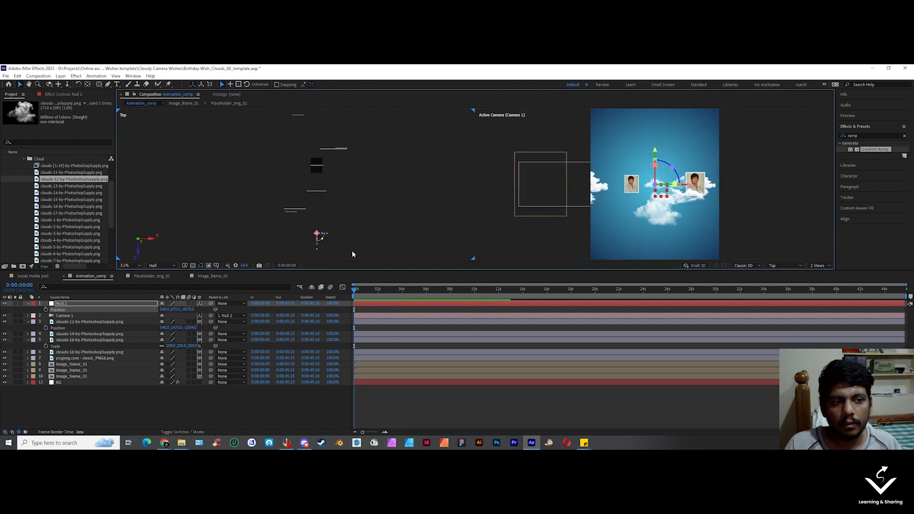
click(230, 403)
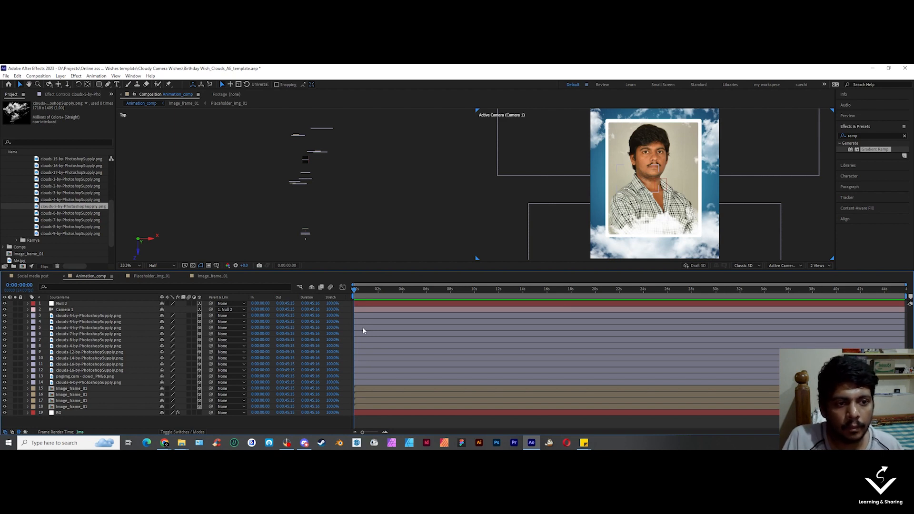
Step: Start Position keyframing on Null 2 with a keyframe at 0 seconds
click(85, 305)
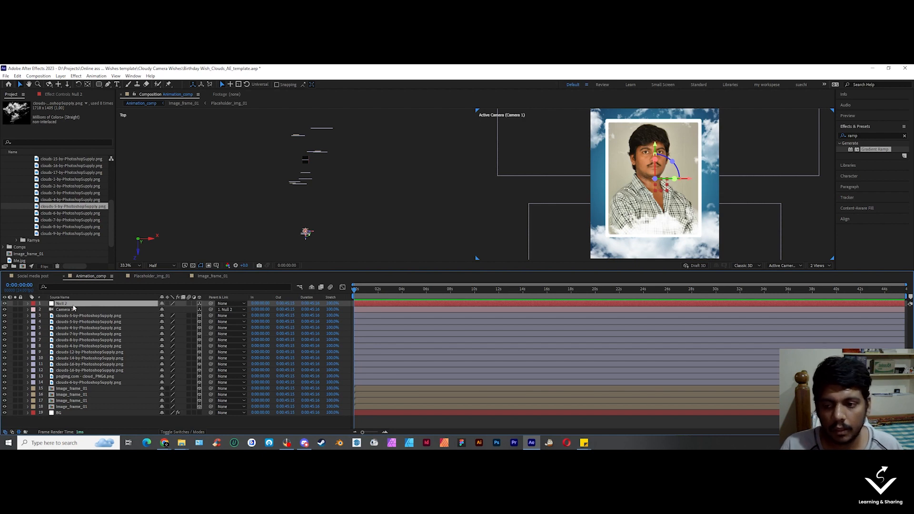
key(p)
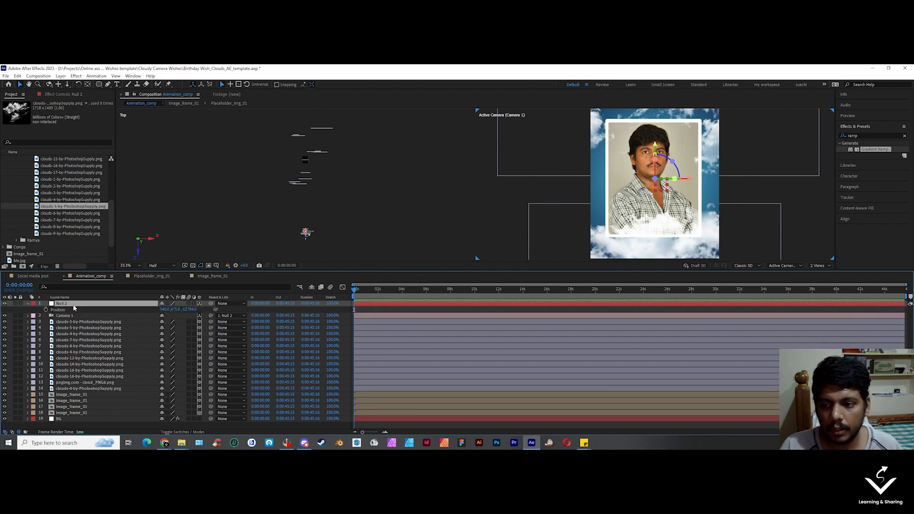
click(46, 310)
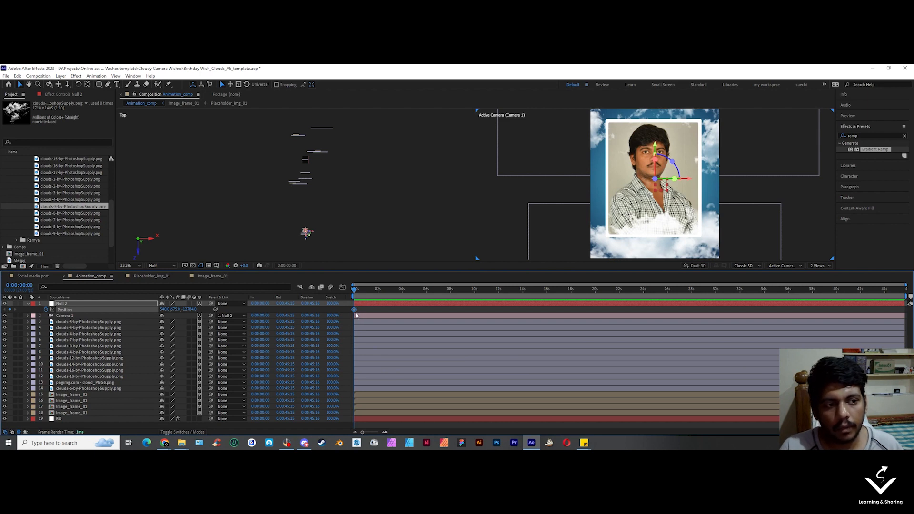
click(366, 310)
click(366, 312)
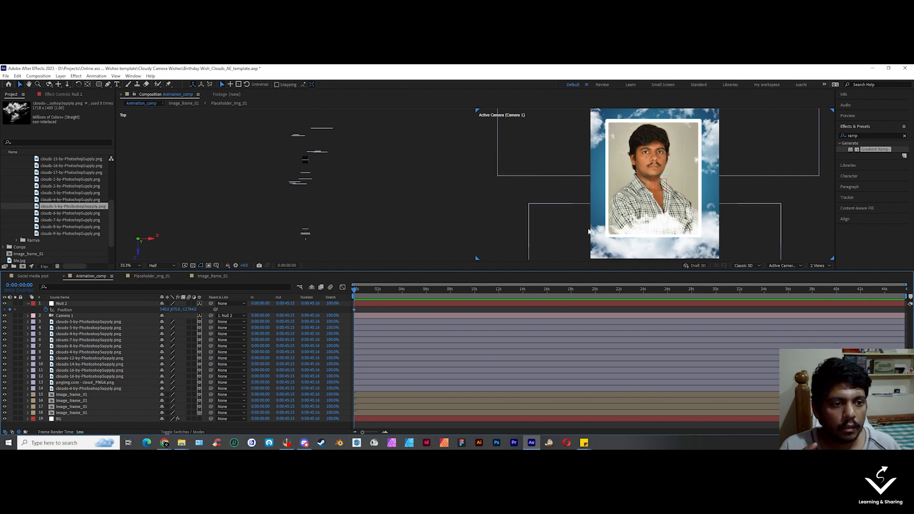
click(354, 310)
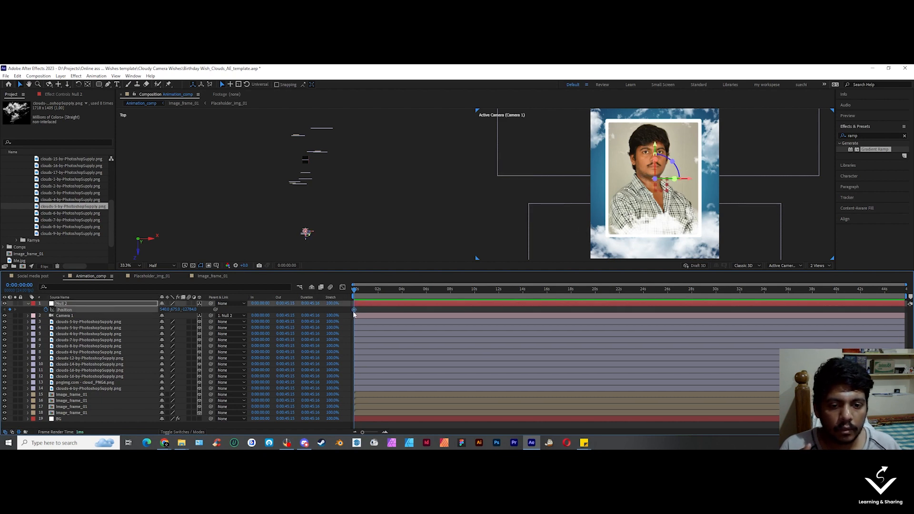
click(365, 311)
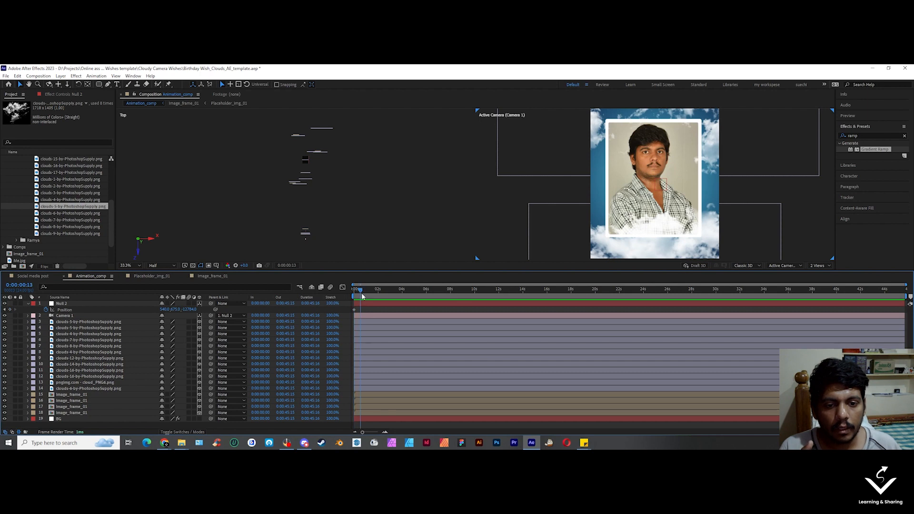
Step: Add a Position keyframe with the same values on Null 2 at 0:00:02:00
drag(361, 294, 363, 294)
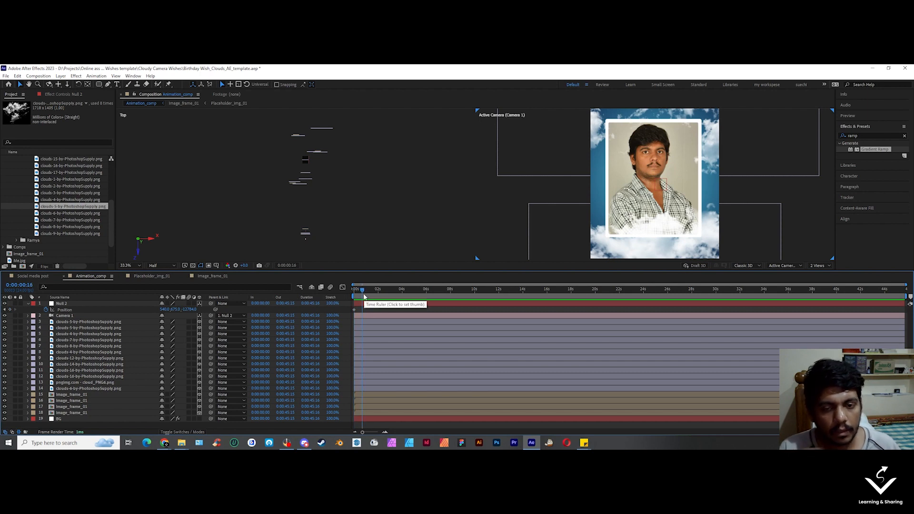
drag(364, 295, 379, 299)
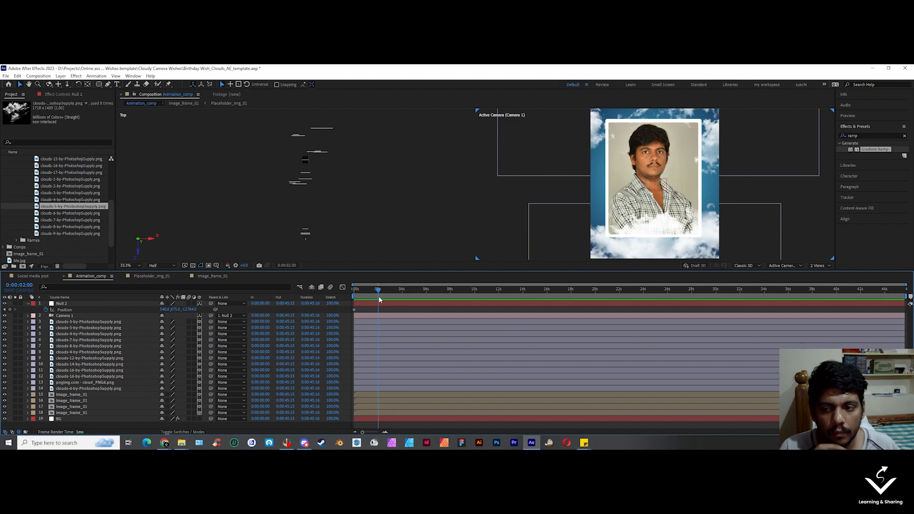
click(10, 309)
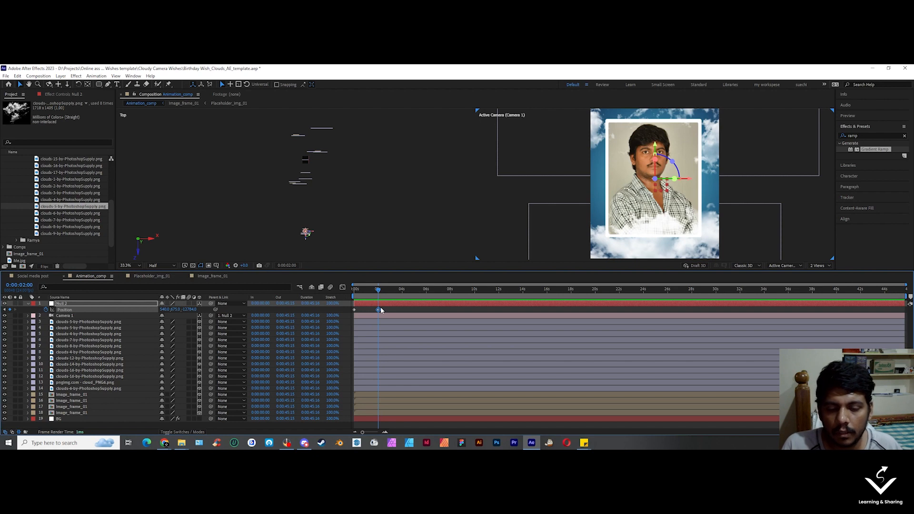
click(383, 303)
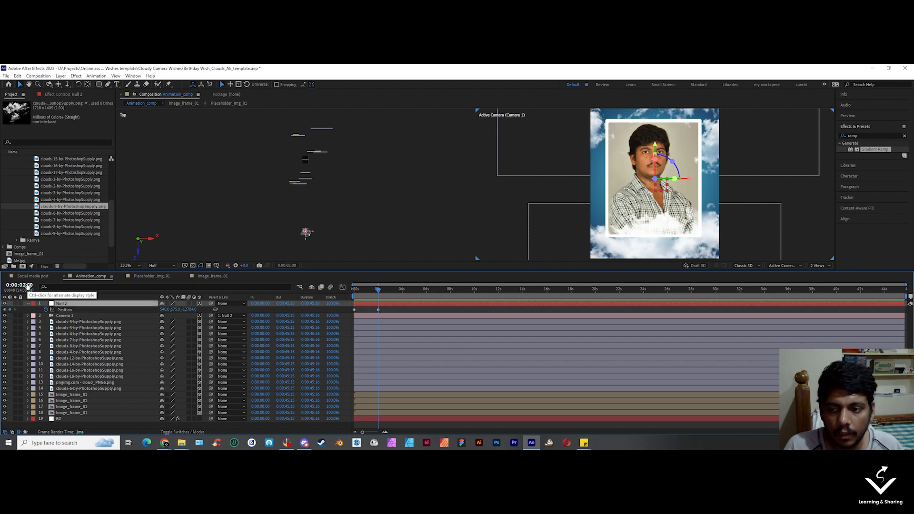
Step: At 0:00:03:00, move Null 2 forward in Z and sideways in X until the right-hand photo fills the camera view, keyframing its Position
click(21, 285)
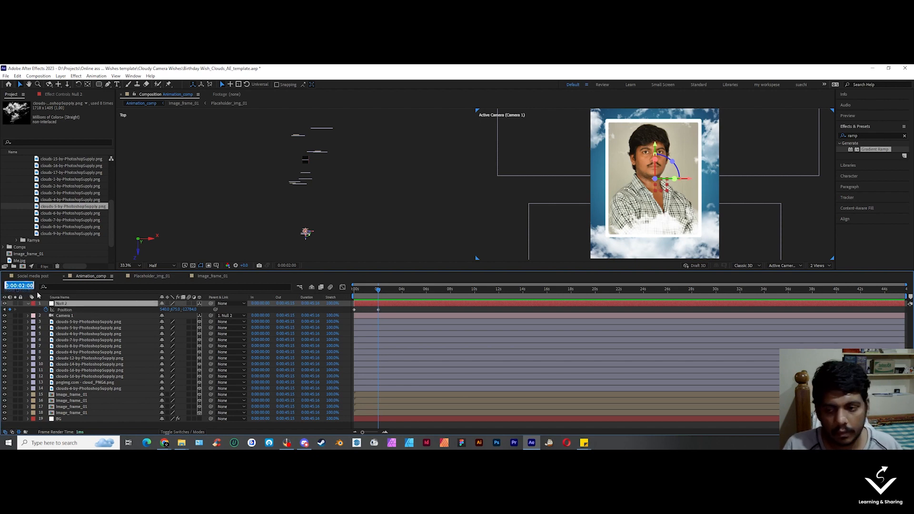
text(+100)
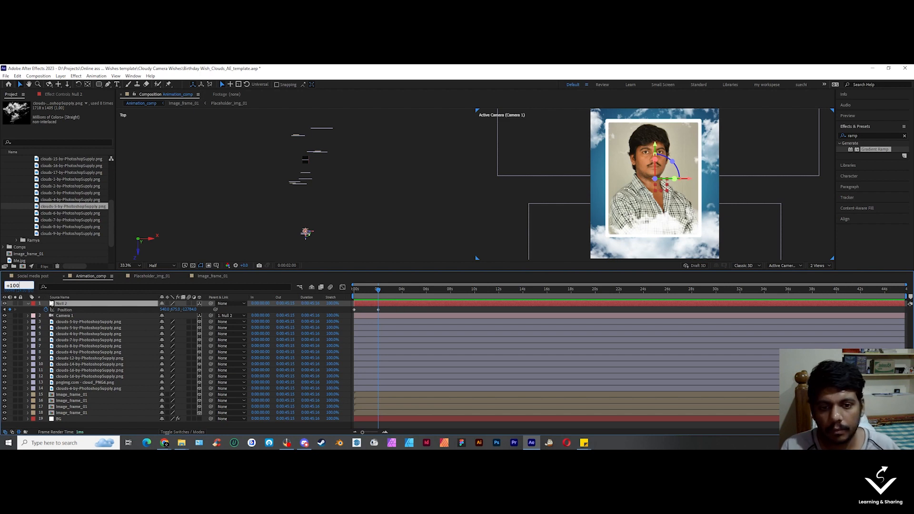
key(Return)
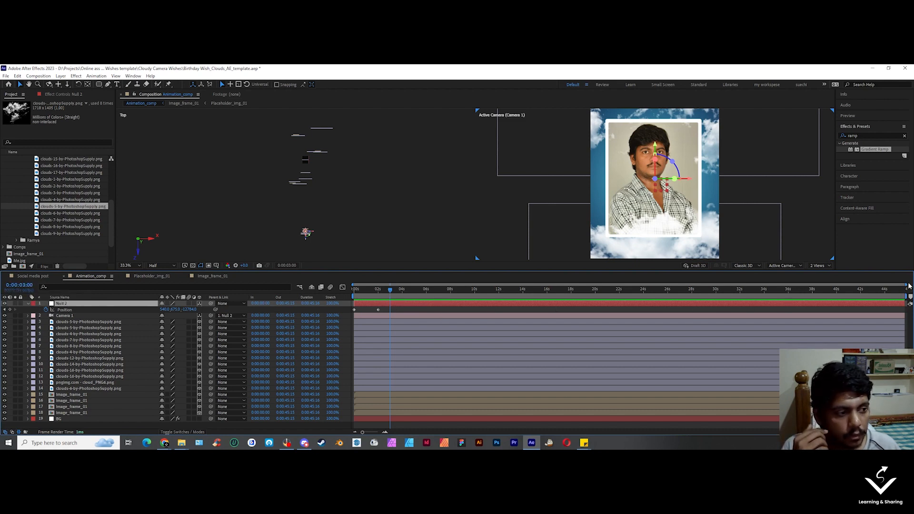
drag(907, 285, 532, 299)
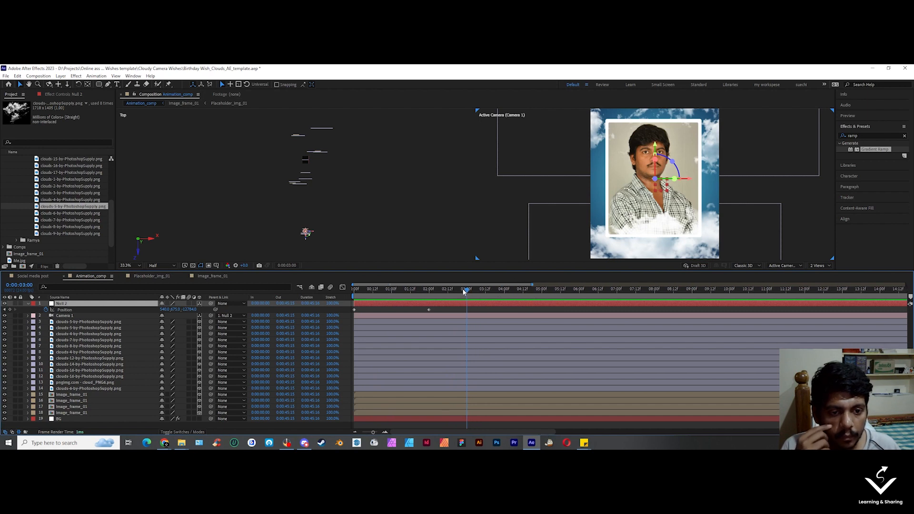
drag(430, 298, 451, 301)
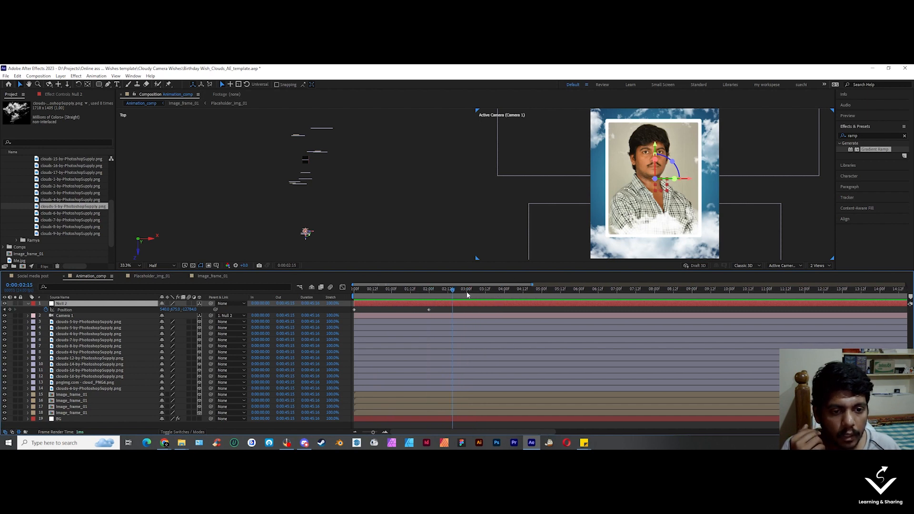
click(466, 293)
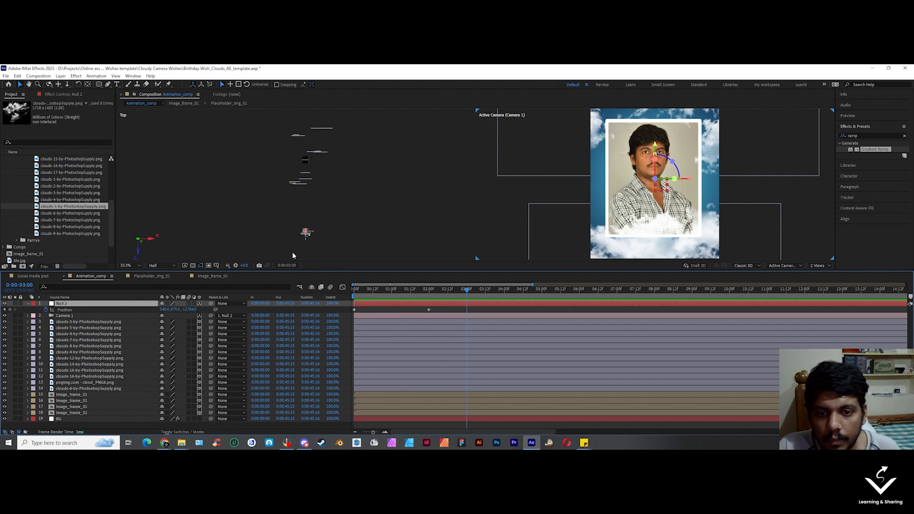
drag(308, 243, 305, 182)
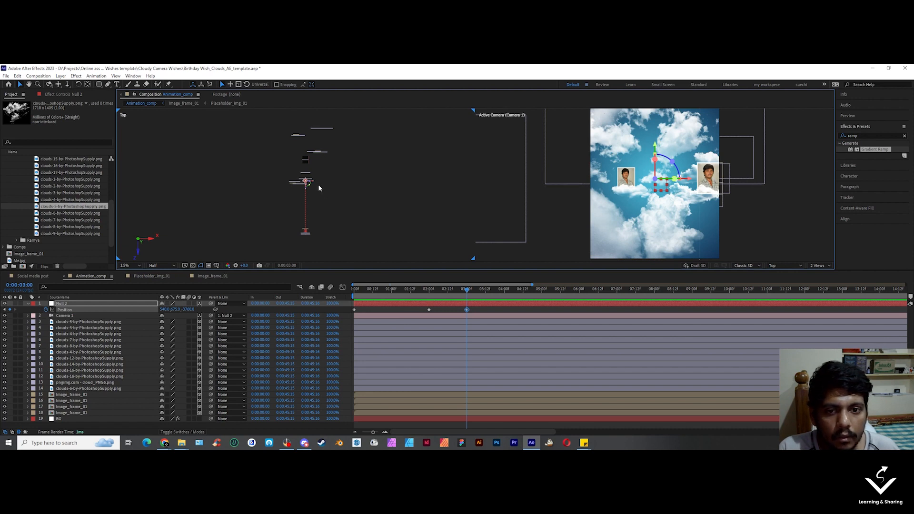
drag(314, 183, 317, 159)
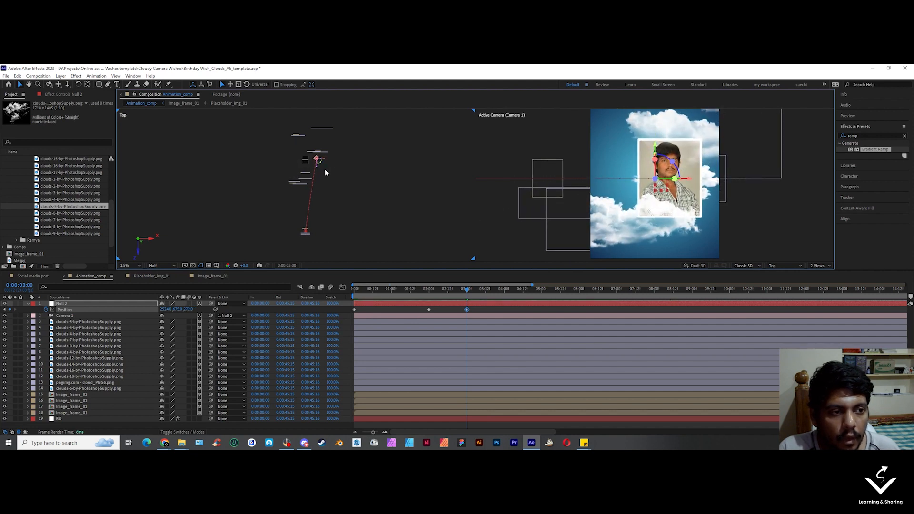
drag(690, 180, 668, 180)
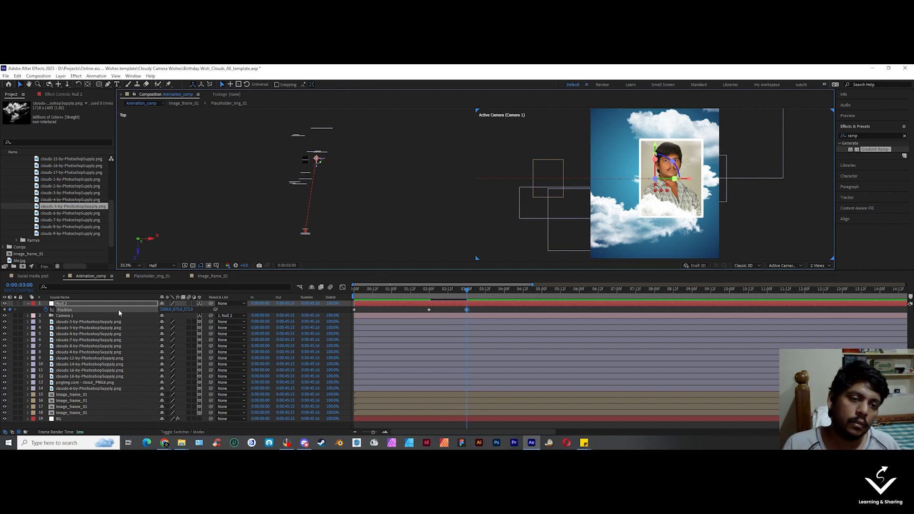
drag(327, 163, 330, 163)
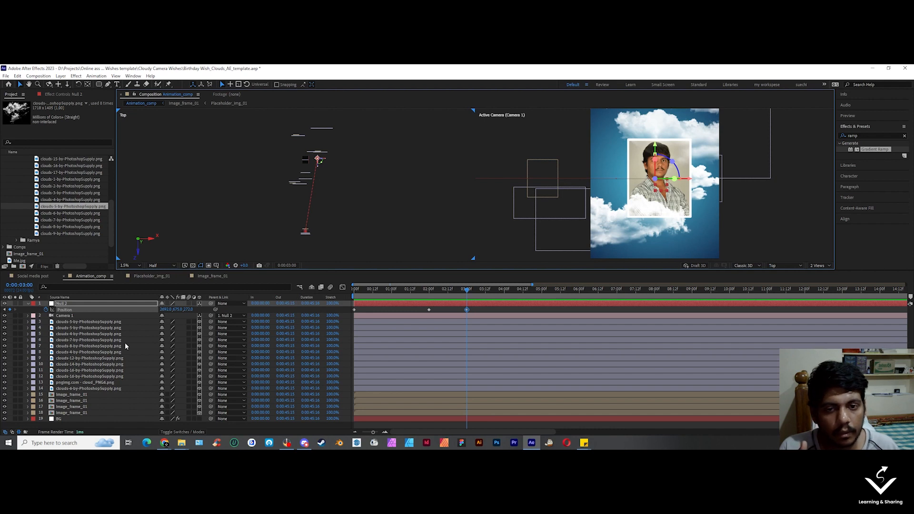
Step: Preview the camera move between 2 and 3 seconds, keeping Half resolution, and return to 0:00:03:00
click(164, 266)
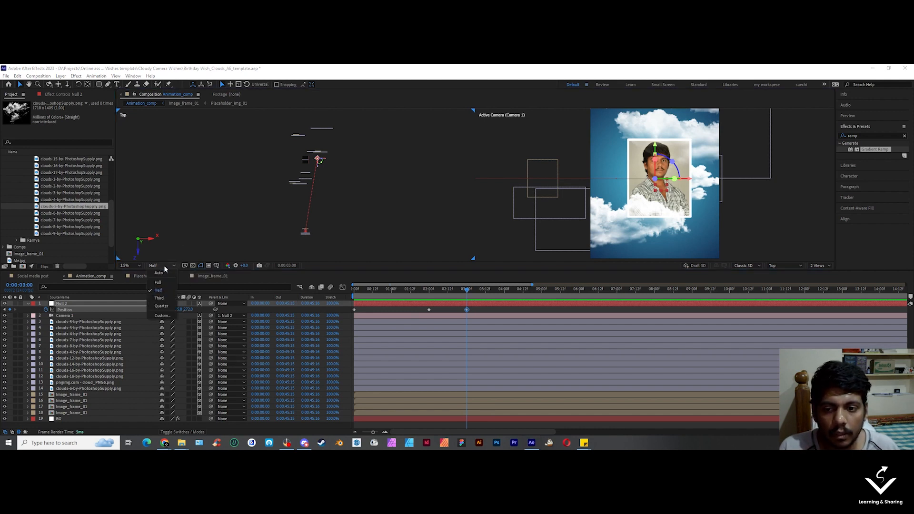
click(165, 293)
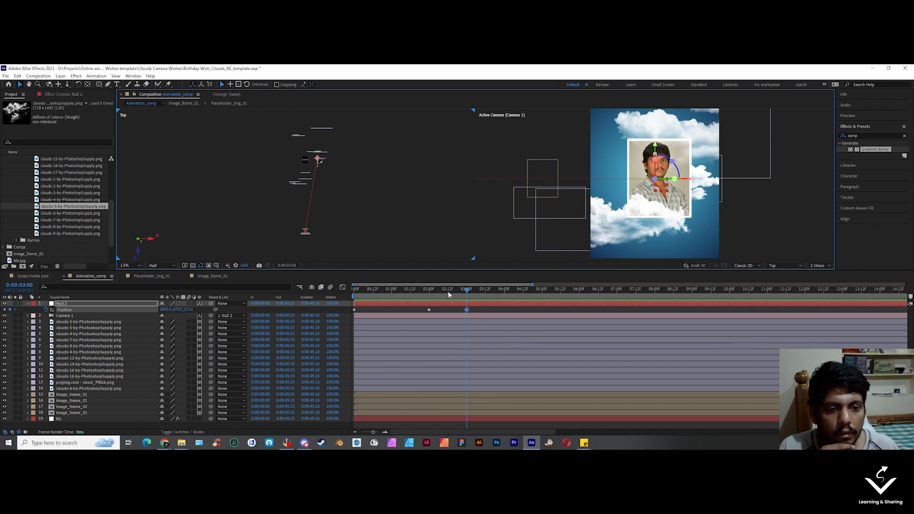
drag(452, 292, 432, 297)
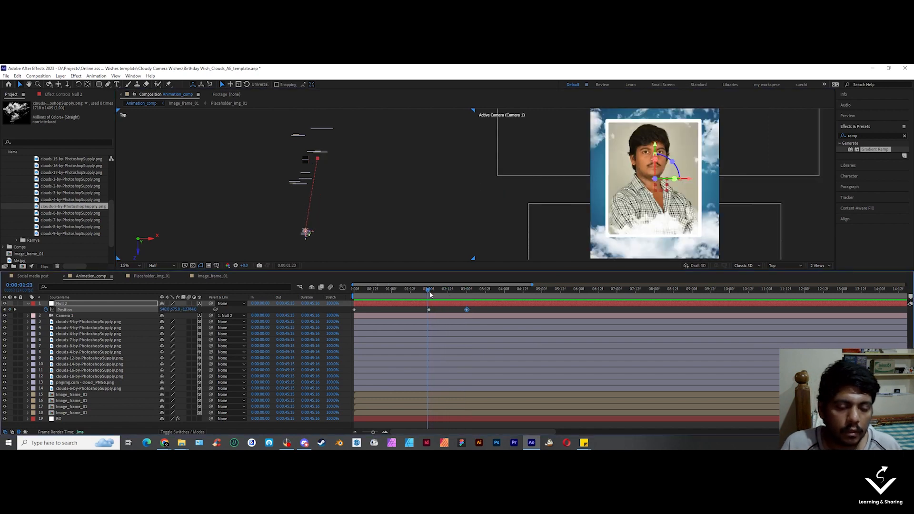
key(space)
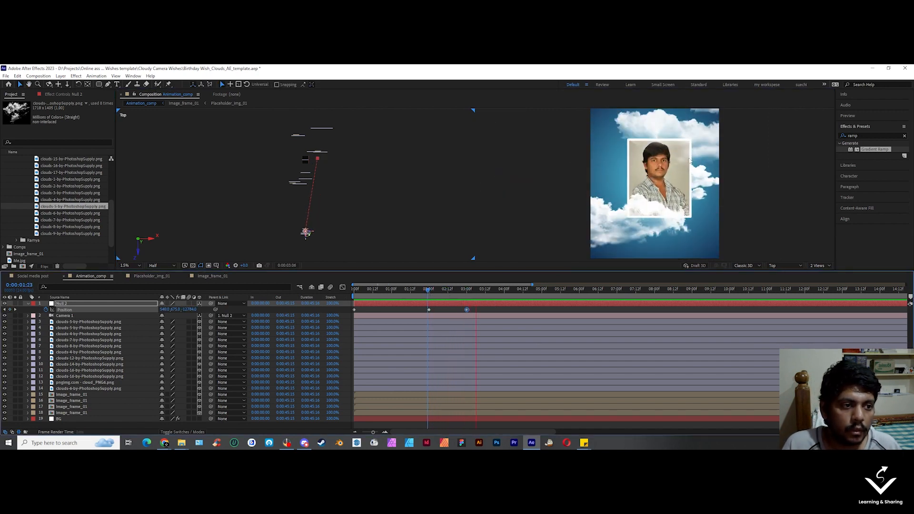
click(464, 289)
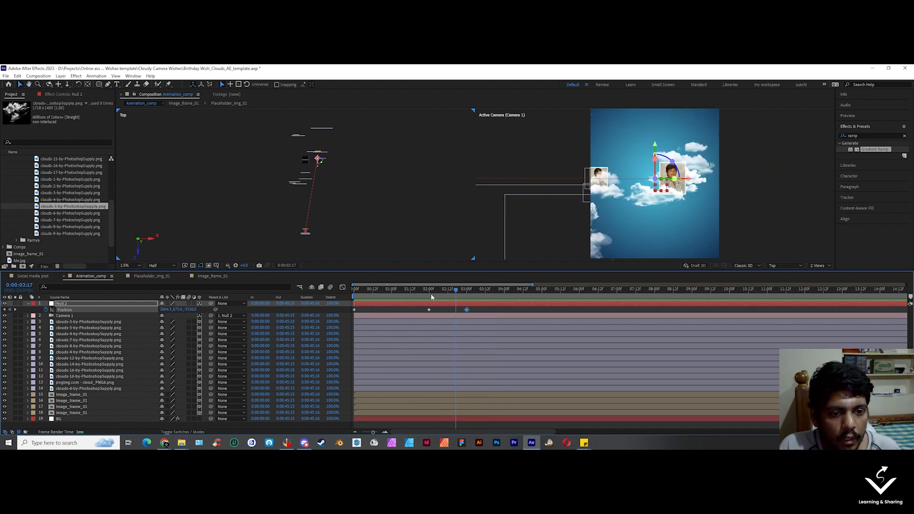
drag(465, 298, 467, 298)
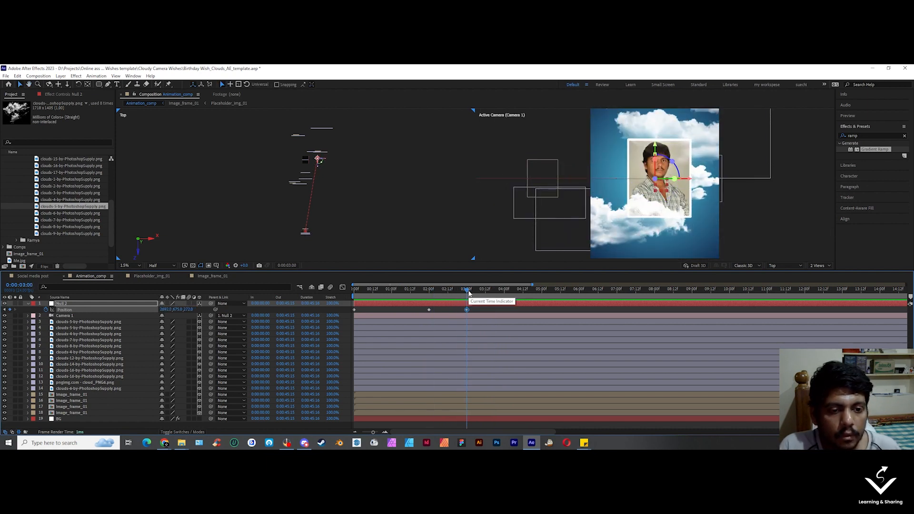
drag(467, 291, 466, 296)
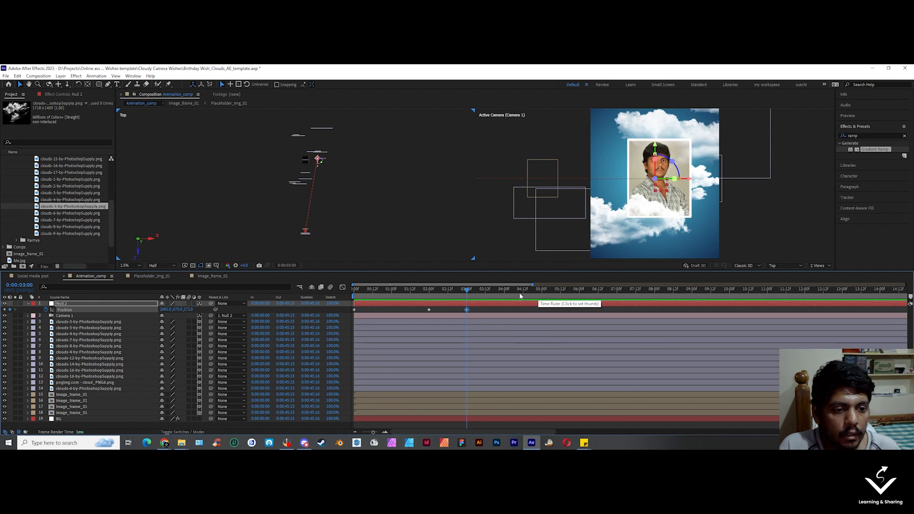
Step: At 0:00:05:00, move Null 2 slightly forward in Z to keyframe its Position, and preview the drift from 0:00:03:00
click(19, 285)
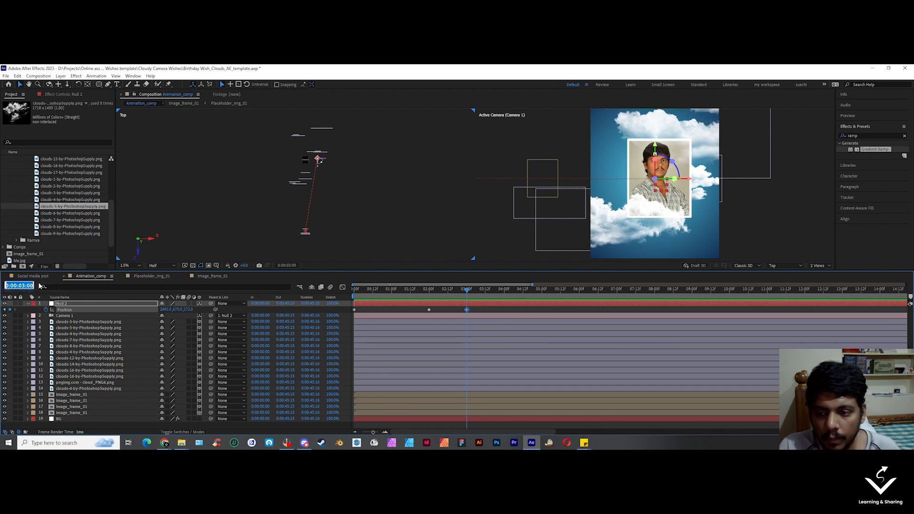
text(+200)
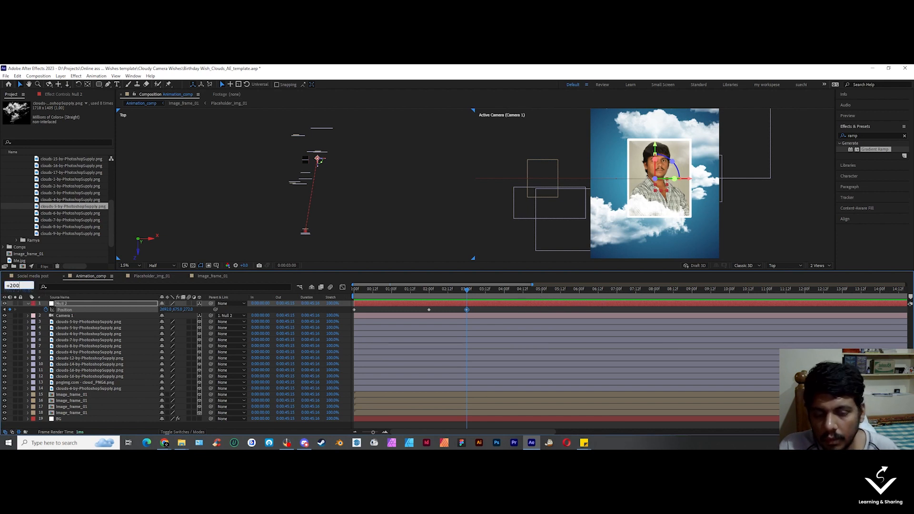
key(Return)
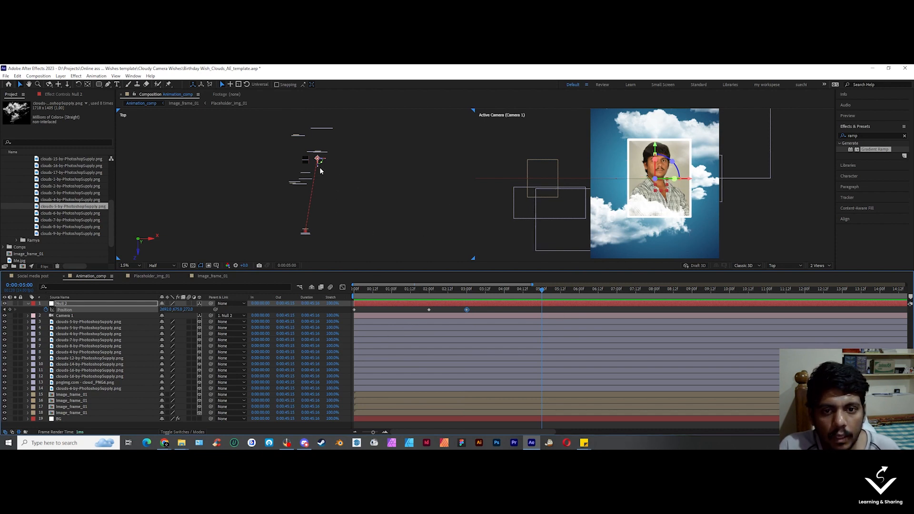
drag(319, 165, 318, 164)
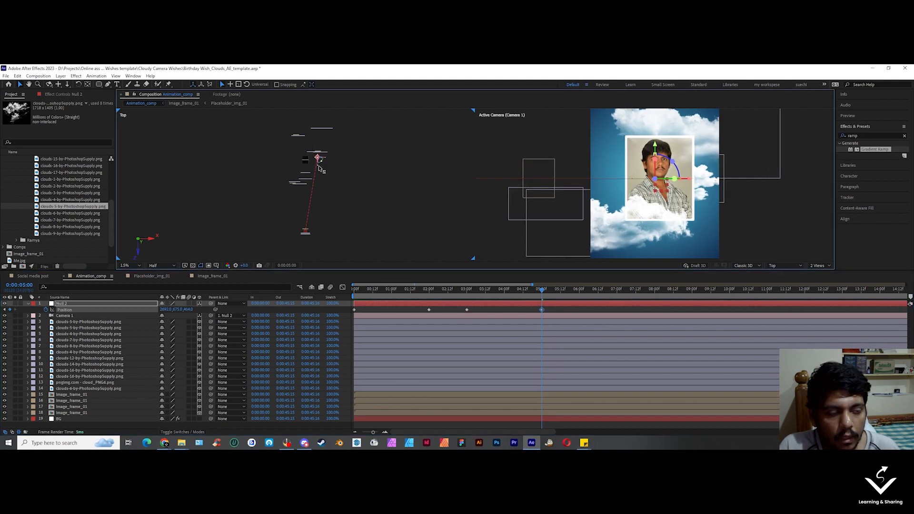
key(space)
click(466, 290)
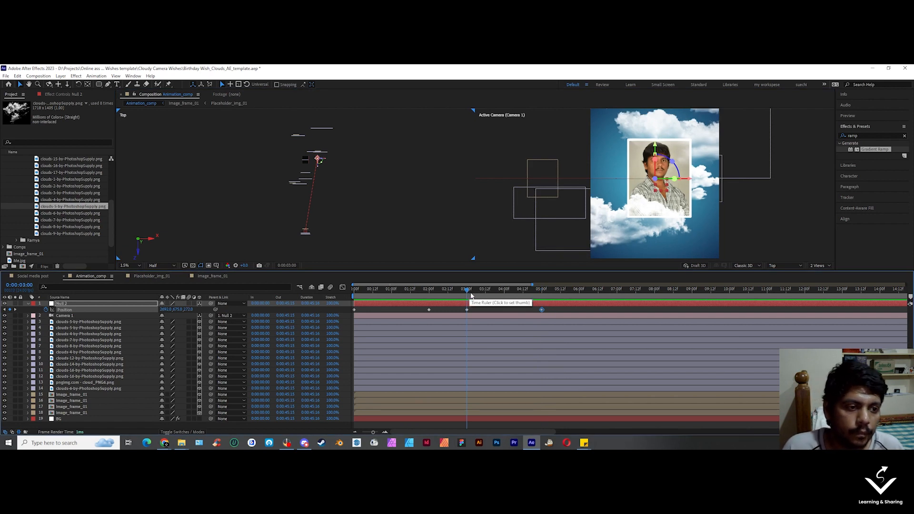
key(space)
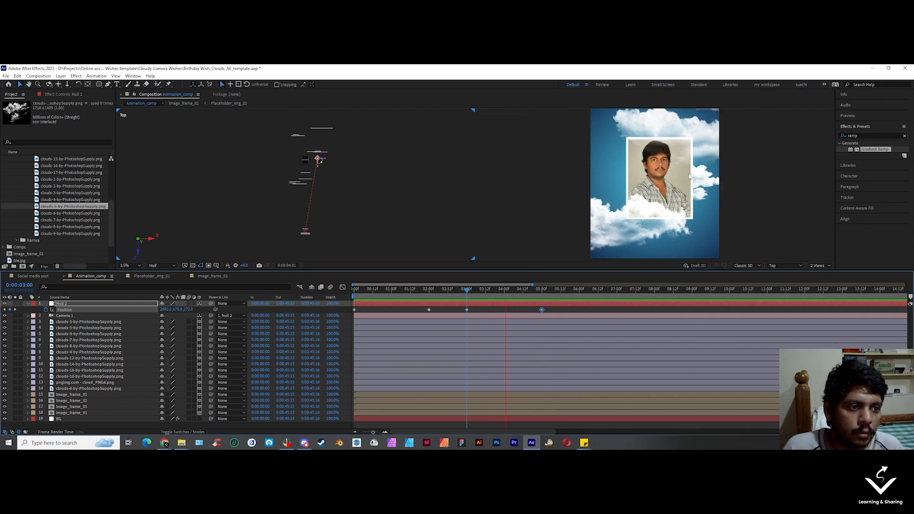
click(540, 291)
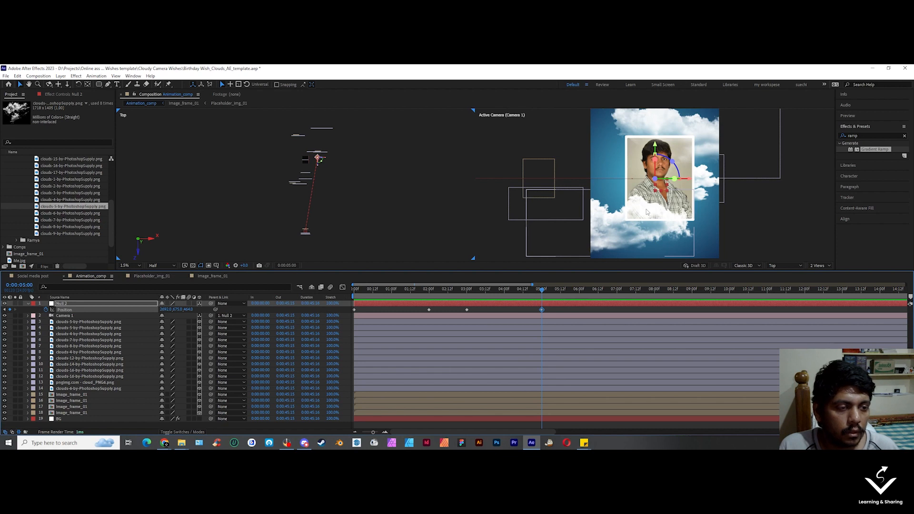
Step: Push Null 2 further forward in Z at 0:00:05:00 to enlarge the photo, and preview the drift from 0:00:03:00
drag(190, 309, 391, 306)
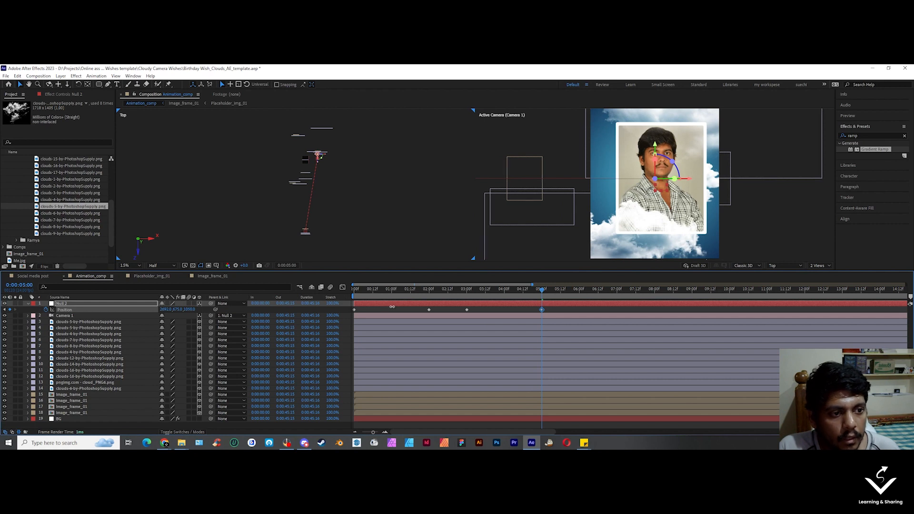
click(431, 291)
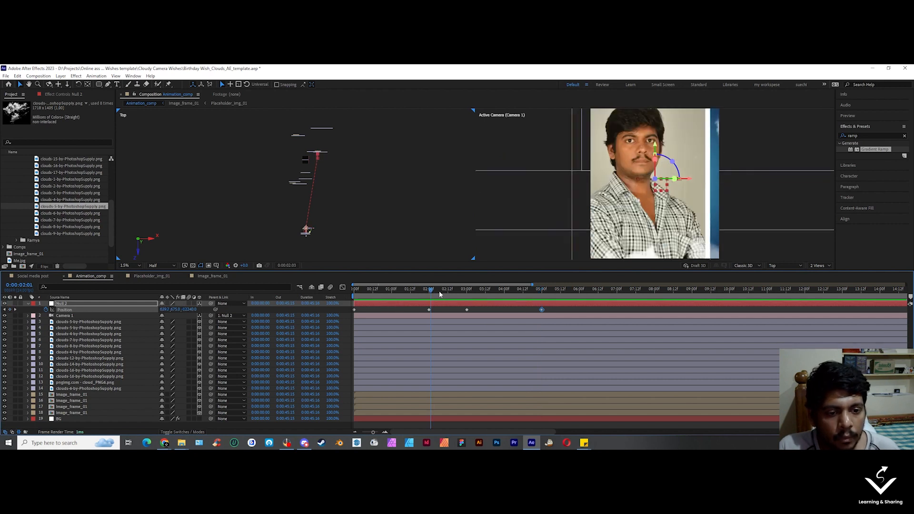
drag(440, 294, 466, 298)
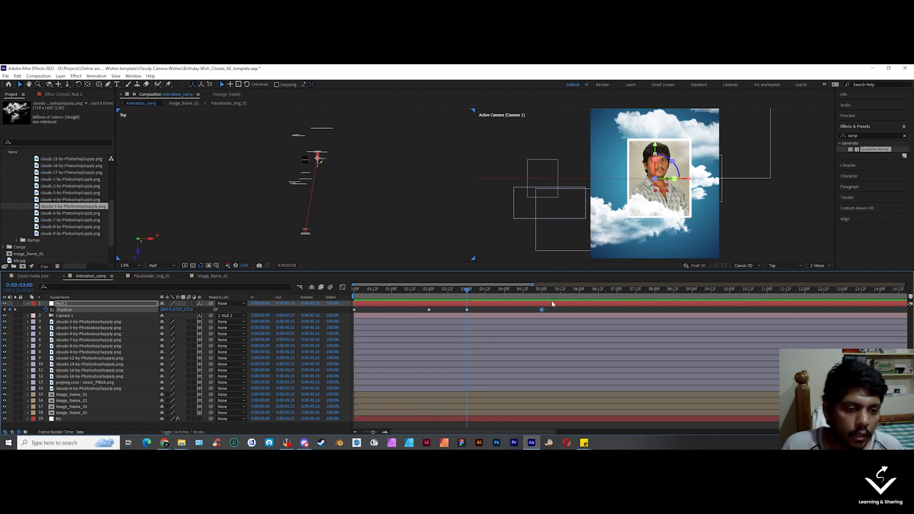
key(space)
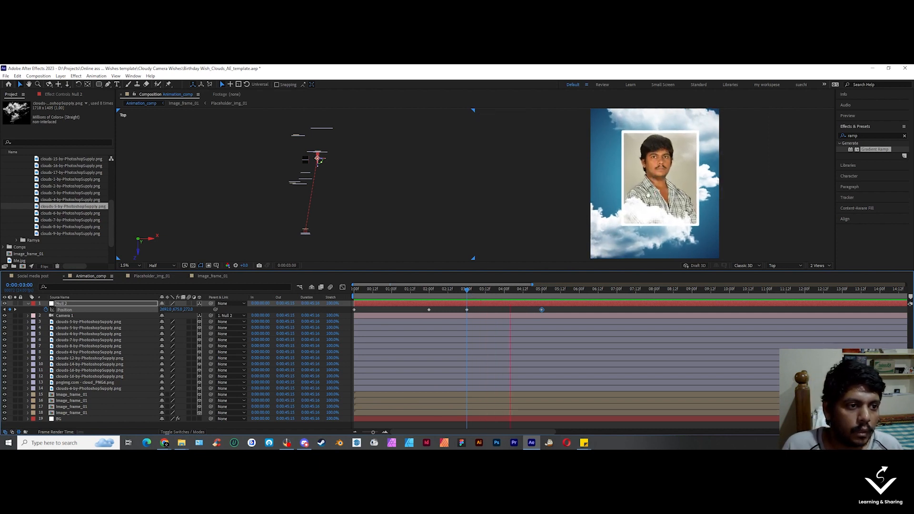
click(468, 293)
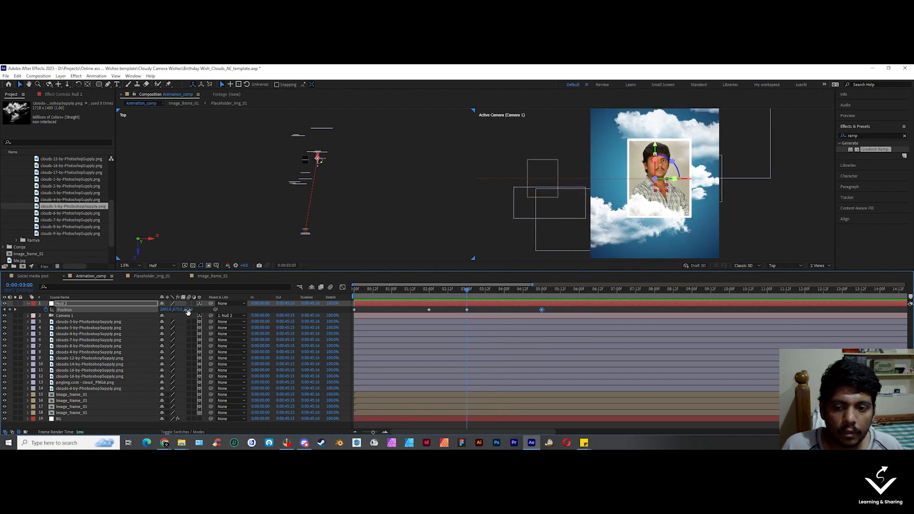
Step: At 0:00:03:00, push Null 2 forward in Z until the photo nearly fills the view, and paste that Position keyframe at 0:00:05:00
drag(188, 310, 507, 295)
key(k)
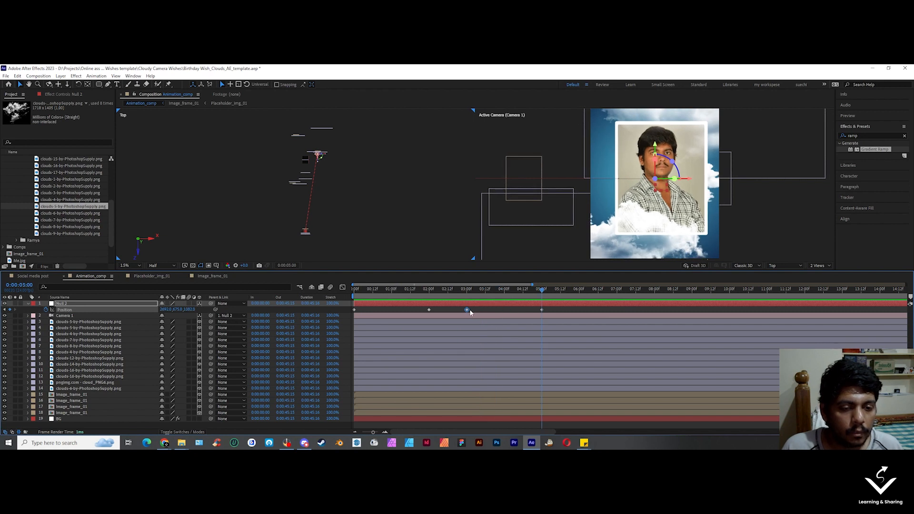
click(467, 293)
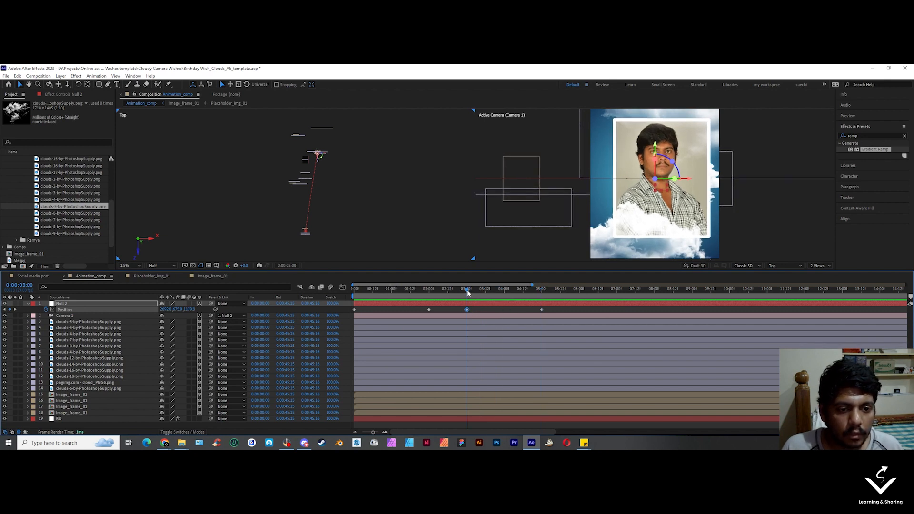
drag(467, 292, 549, 293)
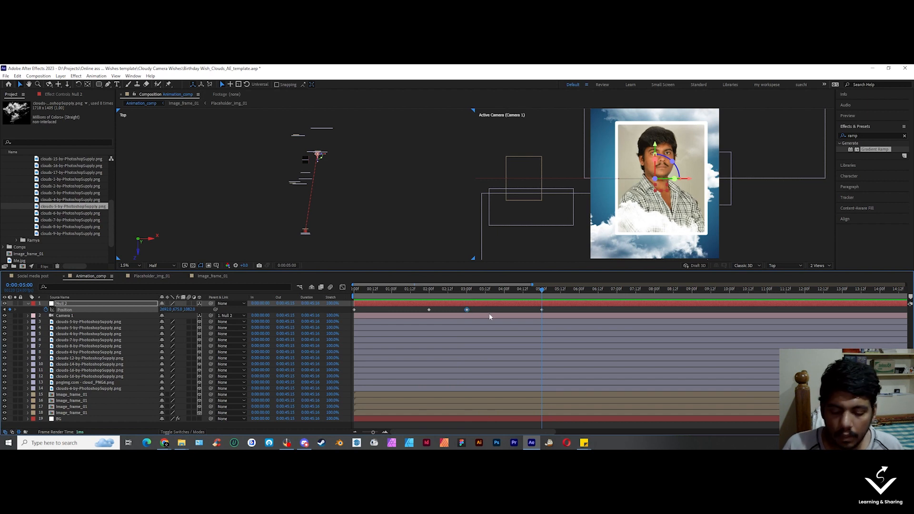
key(ctrl+v)
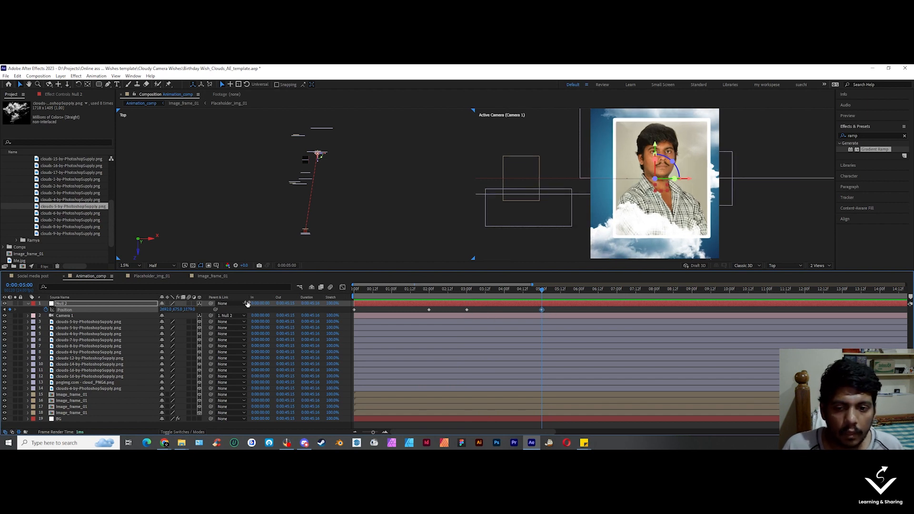
Step: Push Null 2 slightly further forward in Z at 0:00:05:00, and preview the camera move from about 0:00:02:05
drag(190, 309, 226, 319)
click(466, 290)
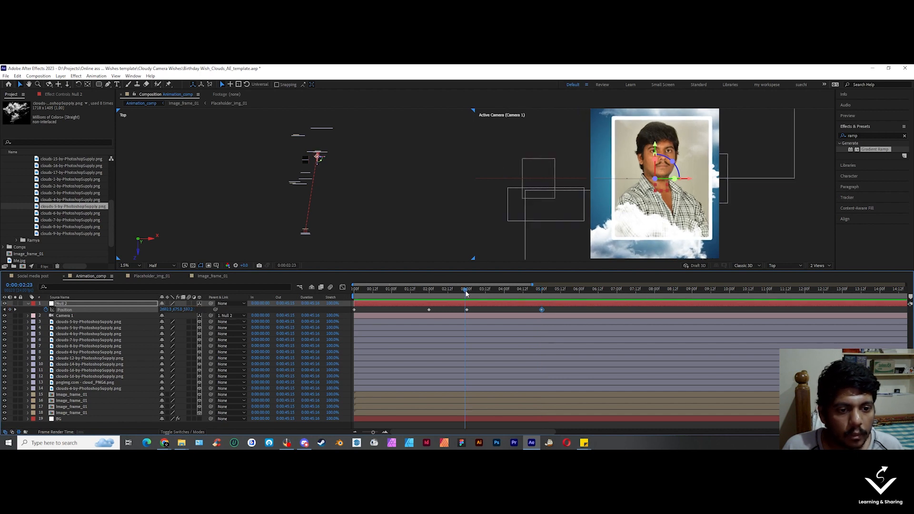
drag(459, 294, 436, 295)
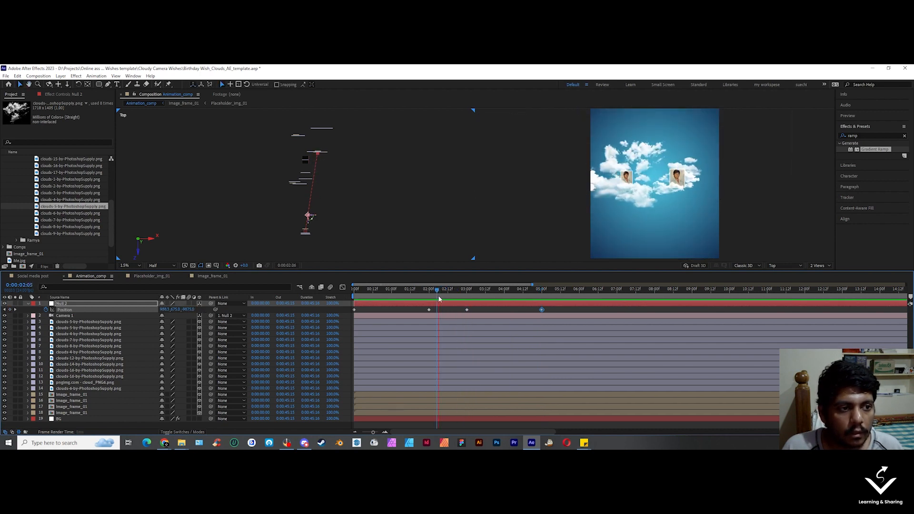
key(space)
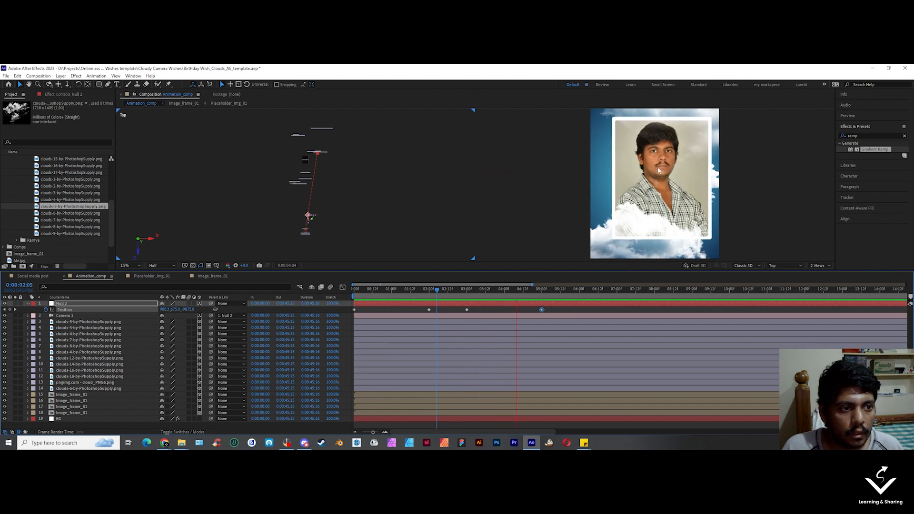
key(space)
click(542, 295)
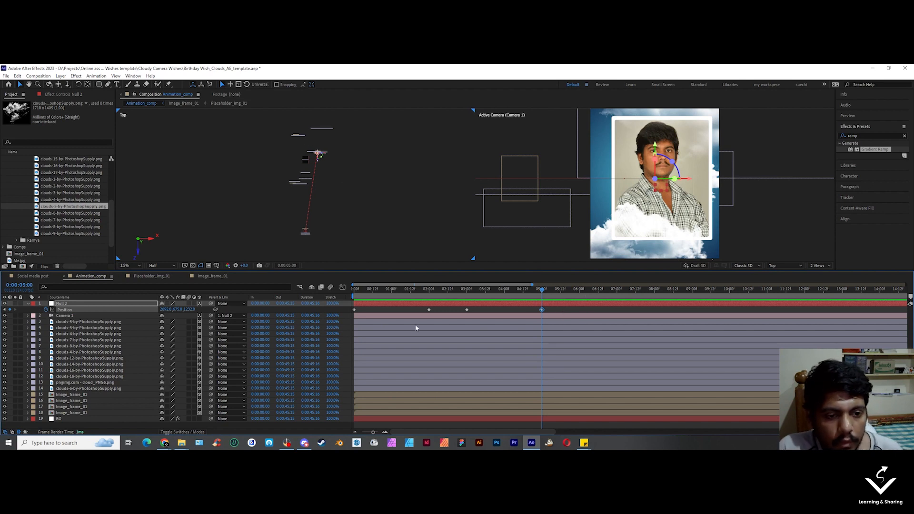
Step: At 0:00:06:00, move Null 2 in the Top view to frame the farther photo on the other side, keyframing its Position
click(19, 285)
text(+)
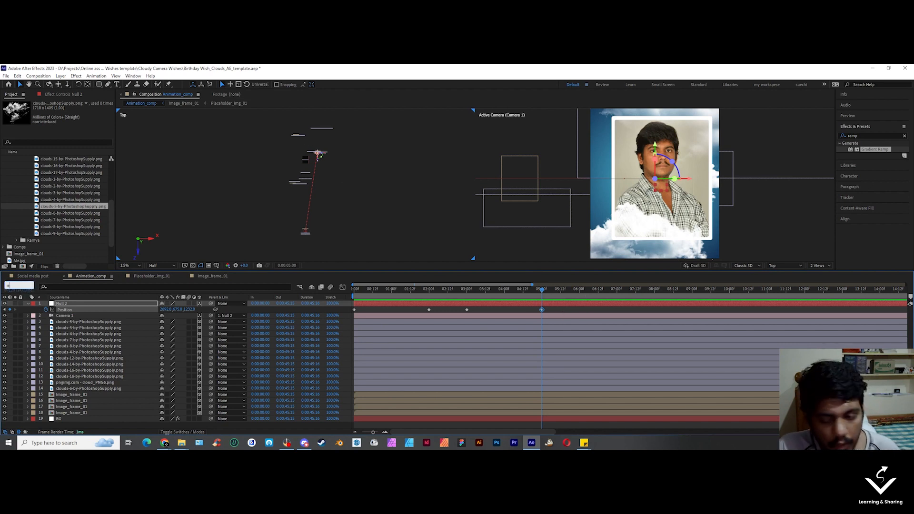
text(100)
key(Return)
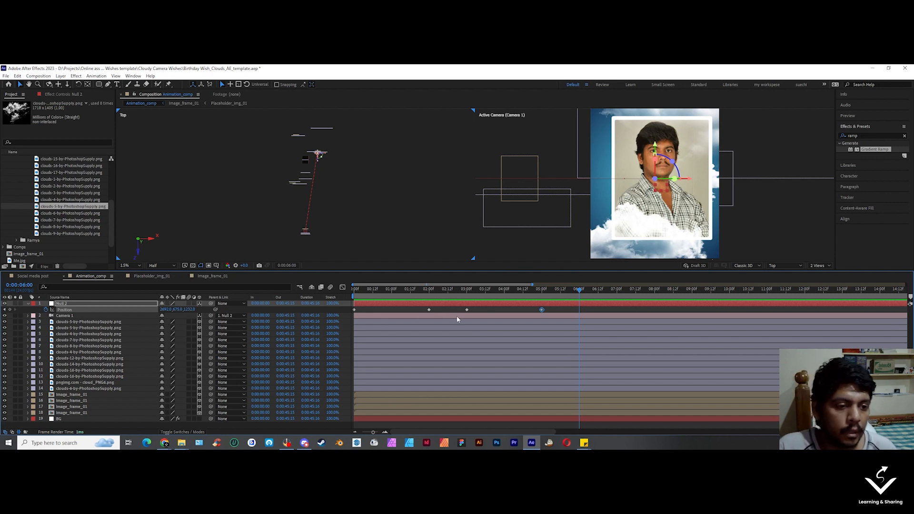
click(569, 310)
click(582, 303)
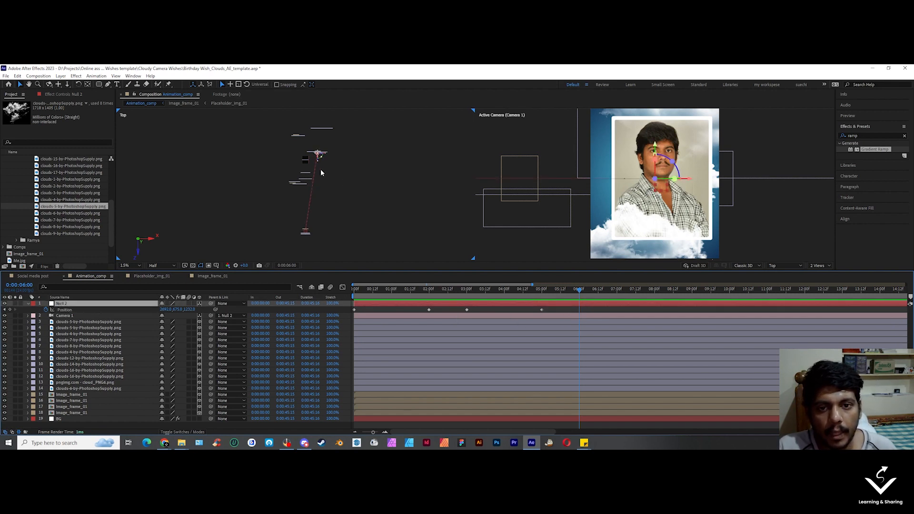
drag(326, 156, 302, 139)
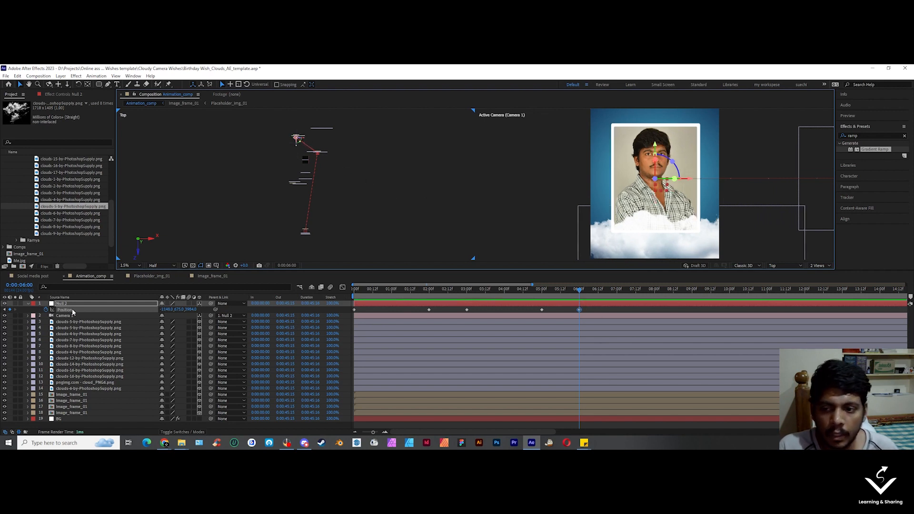
Step: At 0:00:08:00, reduce Null 2's Z Position slightly so the camera slowly pulls back from the photo
click(19, 285)
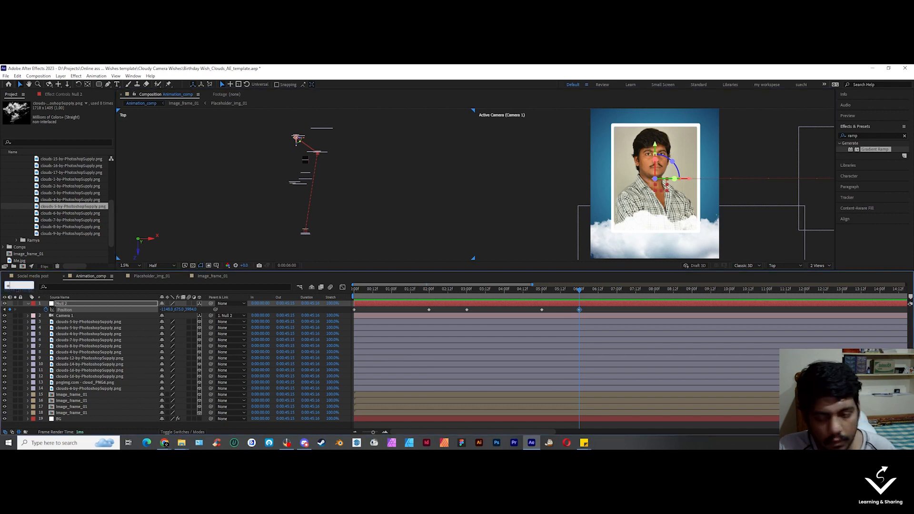
text(+200)
key(Return)
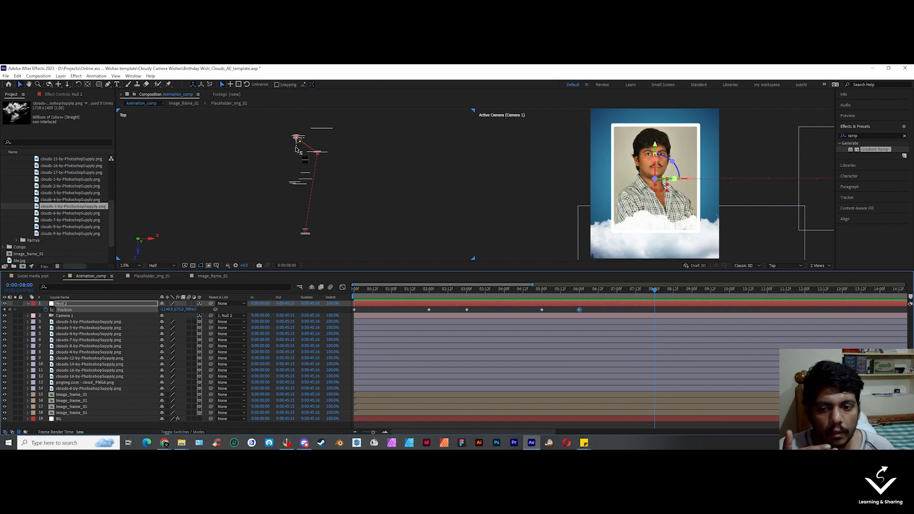
drag(190, 309, 130, 301)
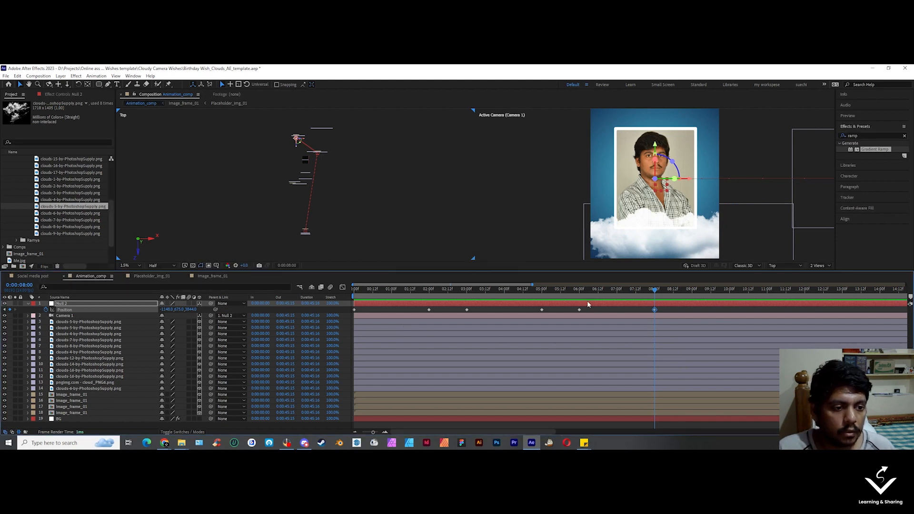
drag(563, 293, 547, 294)
key(k)
key(k)
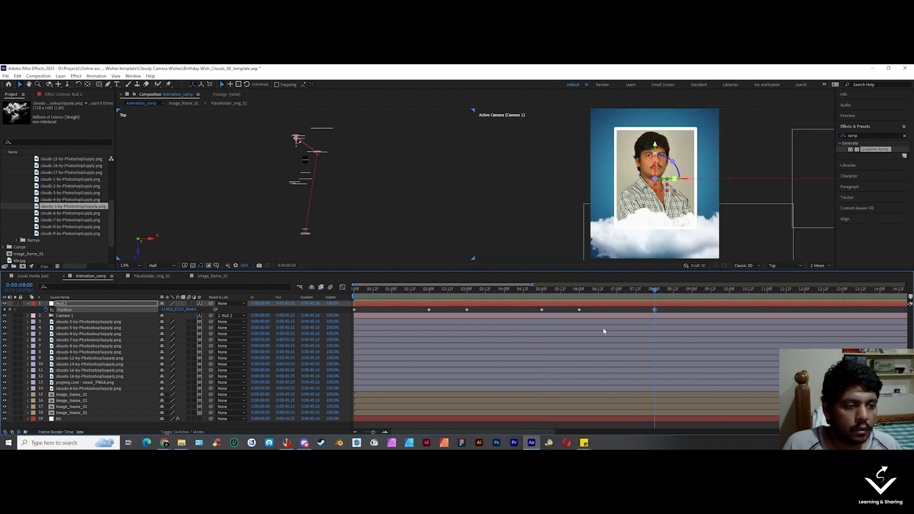
Step: Add a Position keyframe on Null 2 at 0:00:09:00, preview from just before 0:00:08:00, and return to 0:00:09:00
click(19, 285)
text(+)
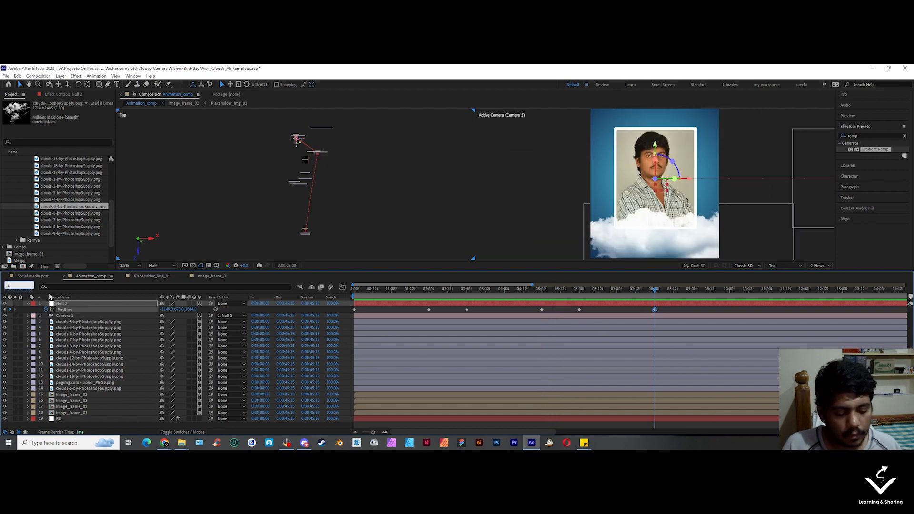
text(100)
key(Return)
key(ctrl+v)
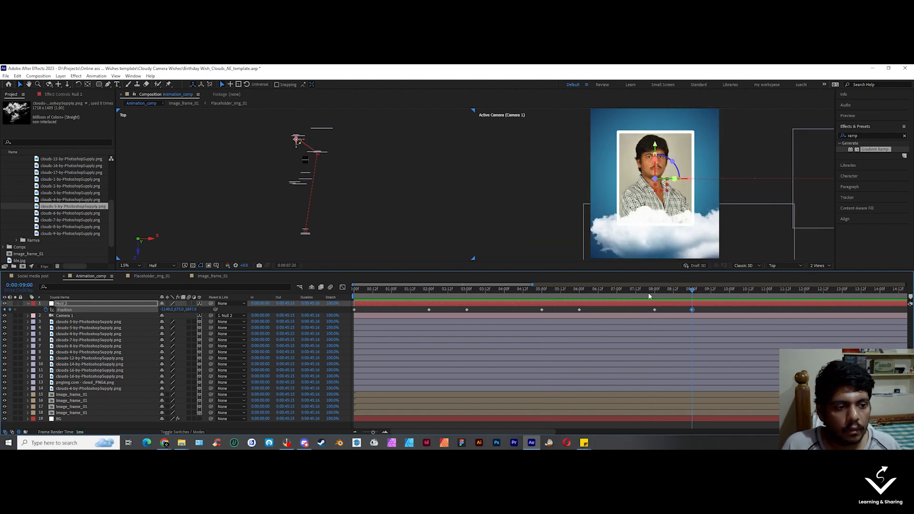
click(648, 294)
key(space)
click(693, 292)
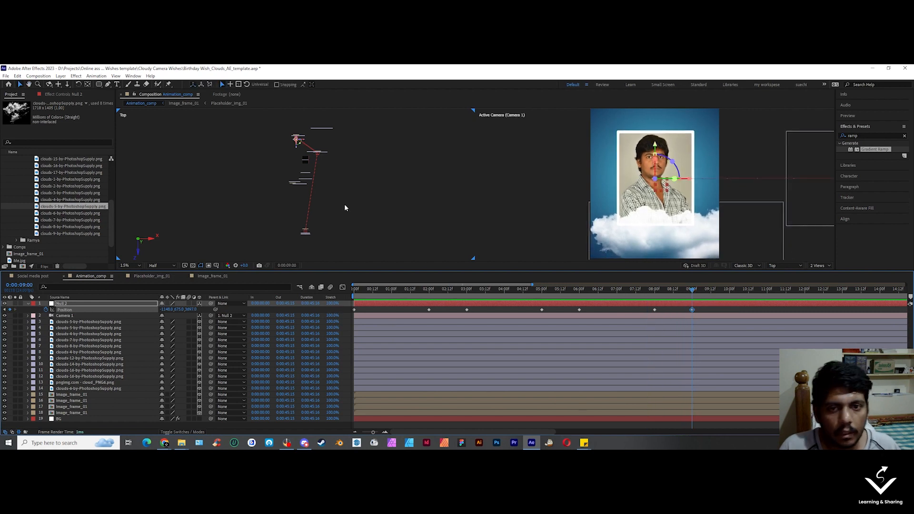
Step: At 0:00:09:00, move Null 2 back in Z and adjust its X until the nearer left-side photo is centred in the camera view
drag(298, 150, 300, 189)
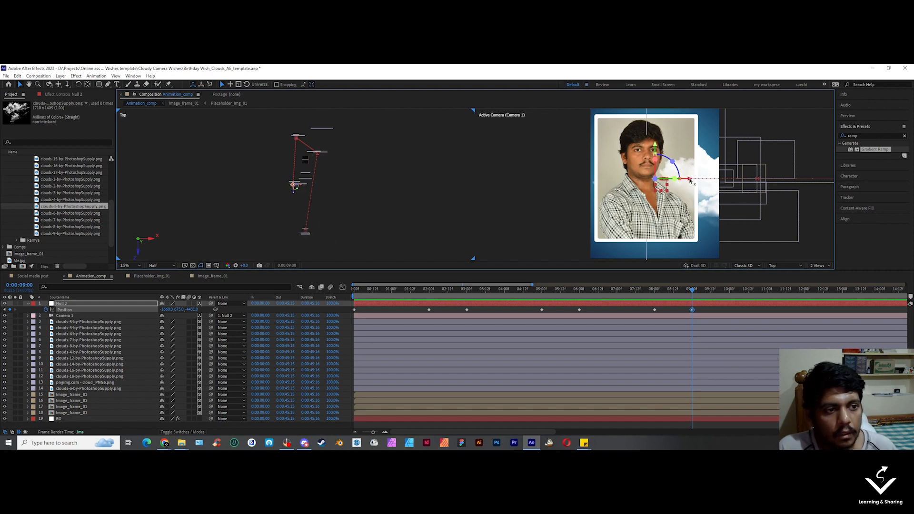
drag(689, 180, 687, 182)
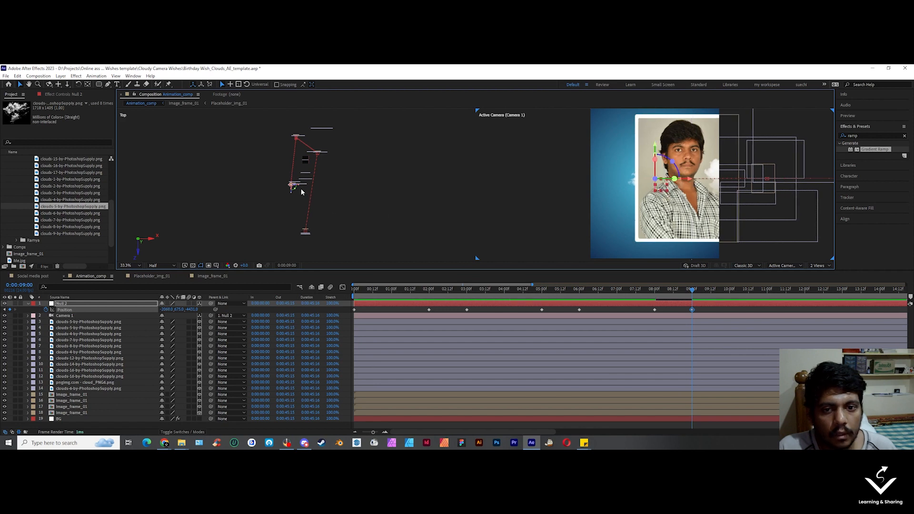
drag(300, 188, 293, 183)
mouse_move(167, 309)
mouse_down()
mouse_move(150, 319)
mouse_move(201, 313)
mouse_move(160, 314)
mouse_up()
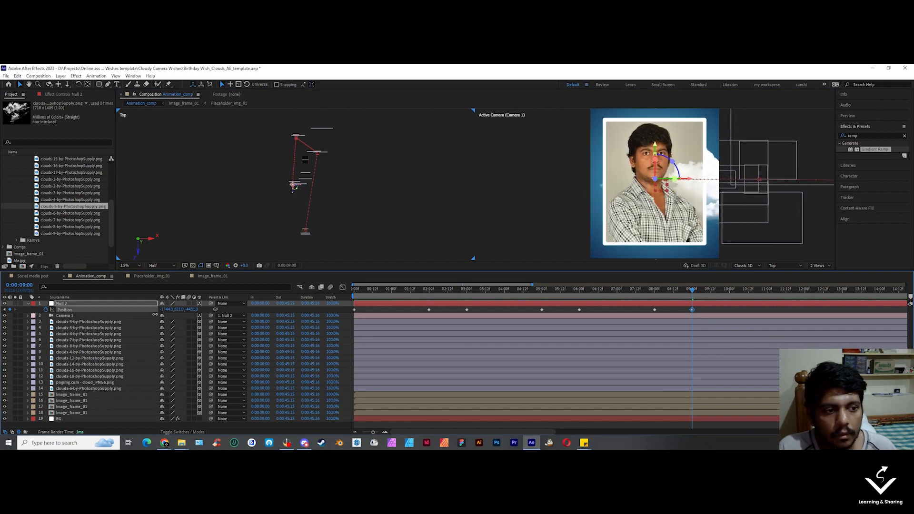
Step: At 0:00:11:00, reduce Null 2's Z Position slightly so the camera slowly pulls back from the photo, and preview from just before 0:00:09:00
click(29, 286)
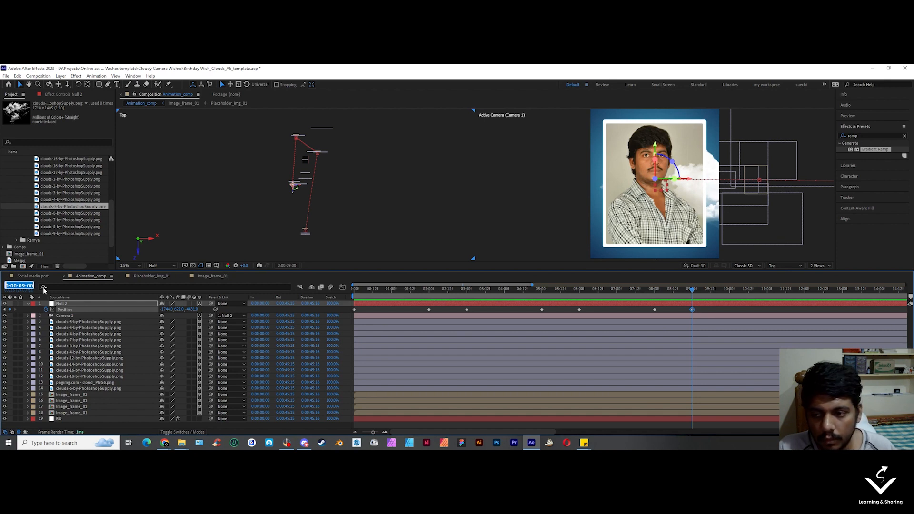
text(+200)
key(Return)
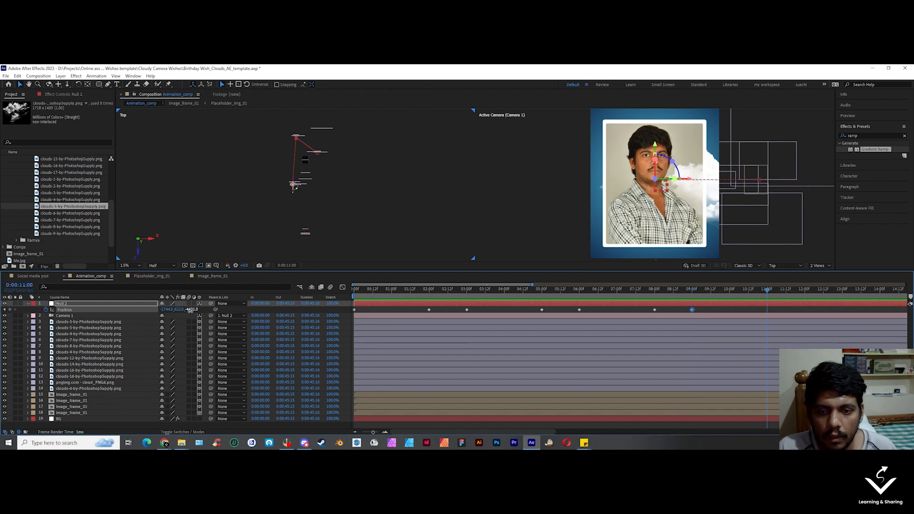
drag(191, 310, 141, 313)
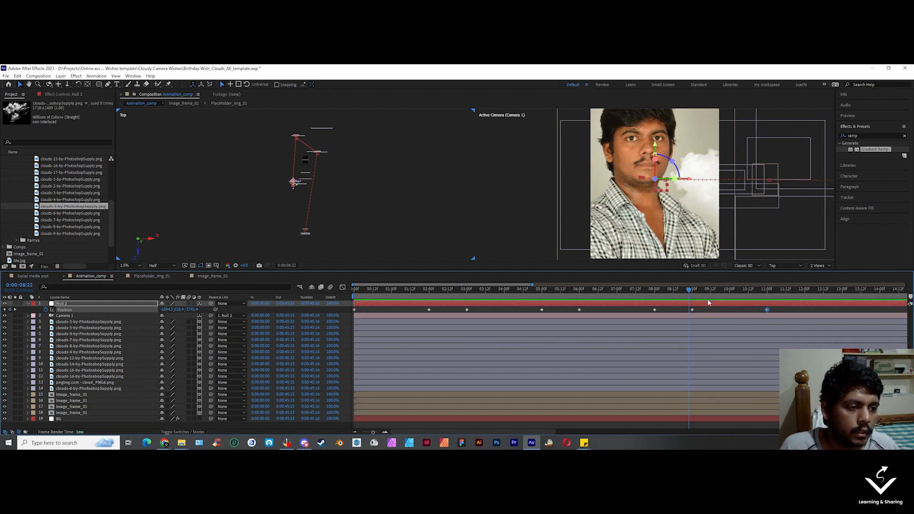
key(space)
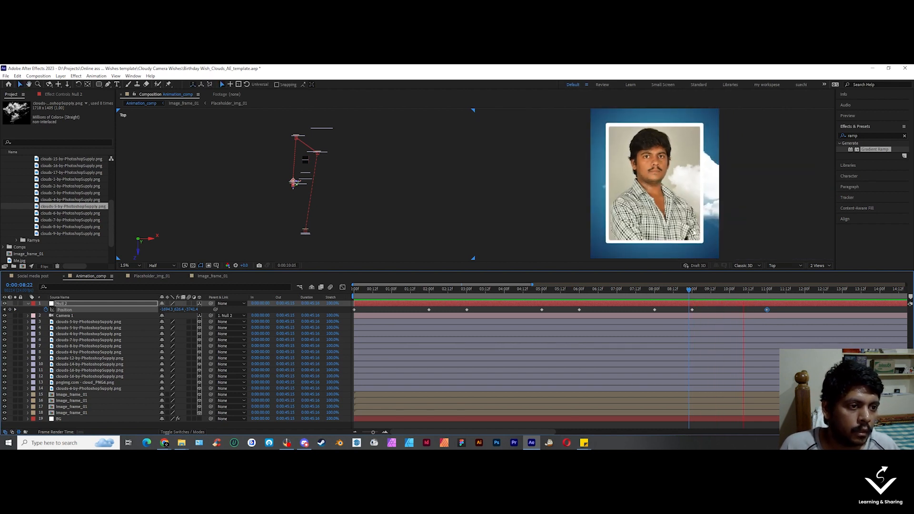
click(767, 291)
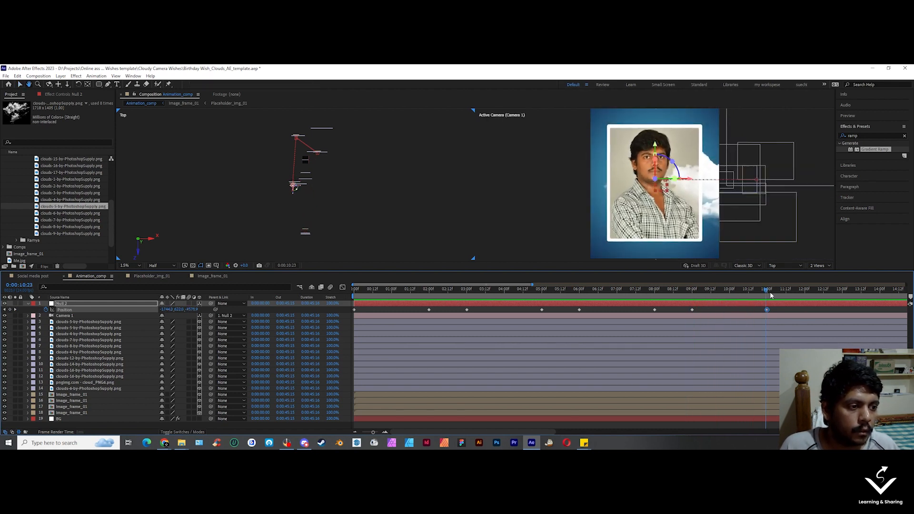
Step: At 0:00:12:00, move Null 2 in the Top view back to the starting photo, and paste a copy of its first Position keyframe there
click(19, 285)
text(+100)
key(Return)
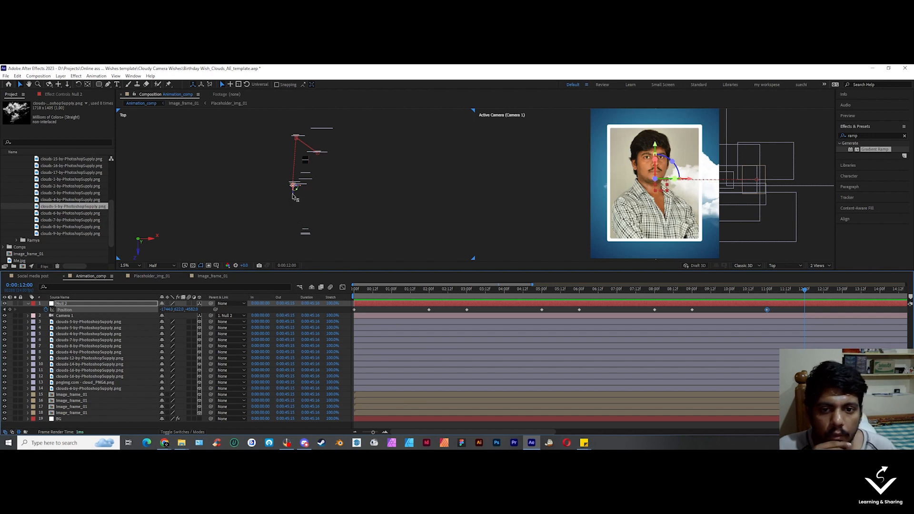
drag(297, 201, 305, 234)
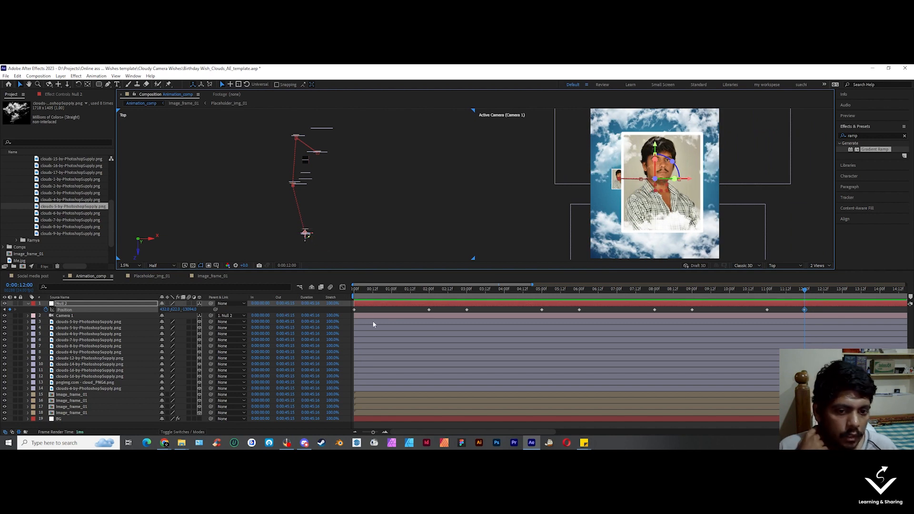
click(354, 310)
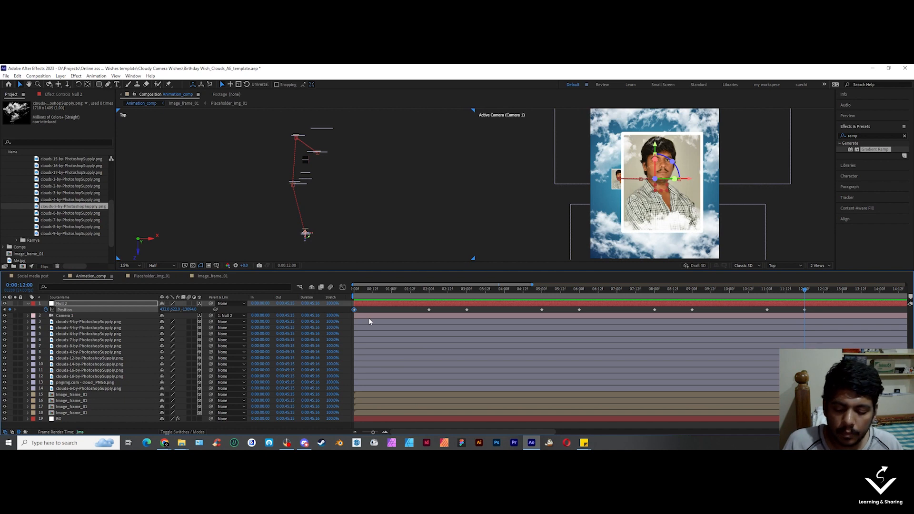
key(ctrl+v)
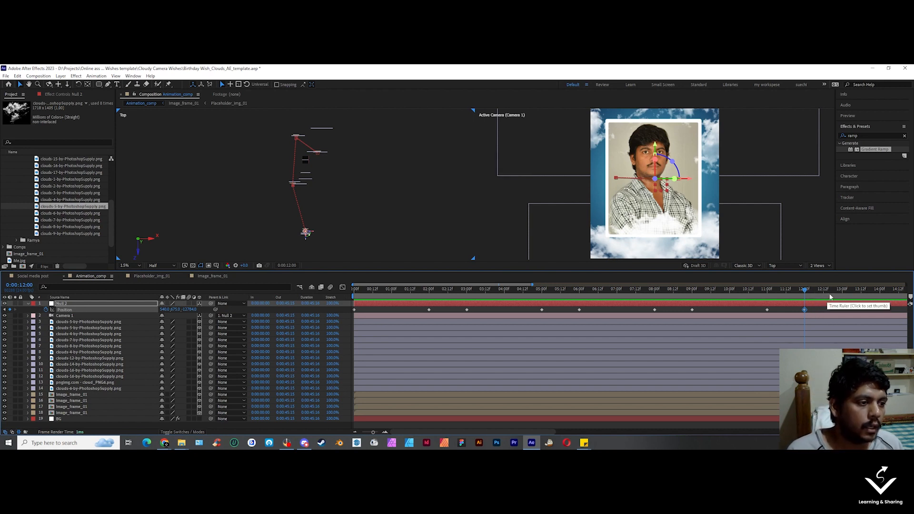
Step: Pull Null 2 slightly back along Z with a new Position keyframe at 14 seconds, and preview the movement from 12 seconds
drag(829, 290, 830, 299)
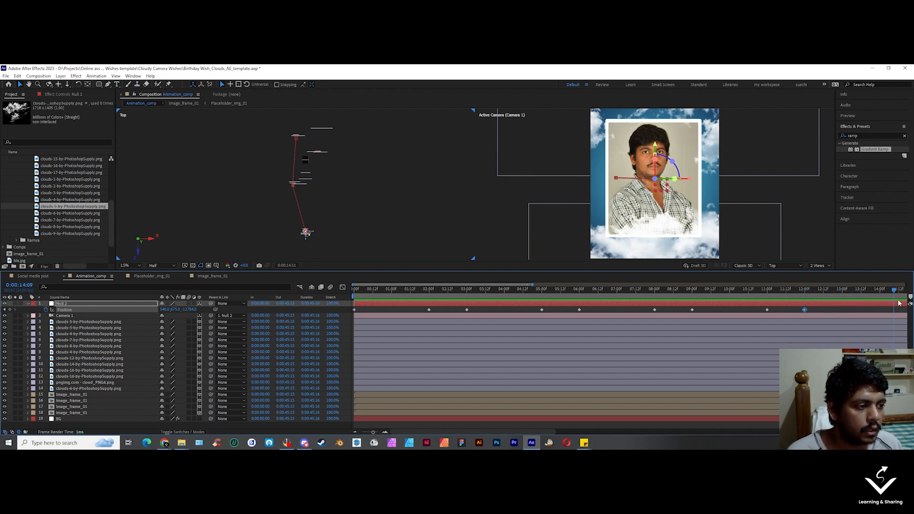
click(879, 291)
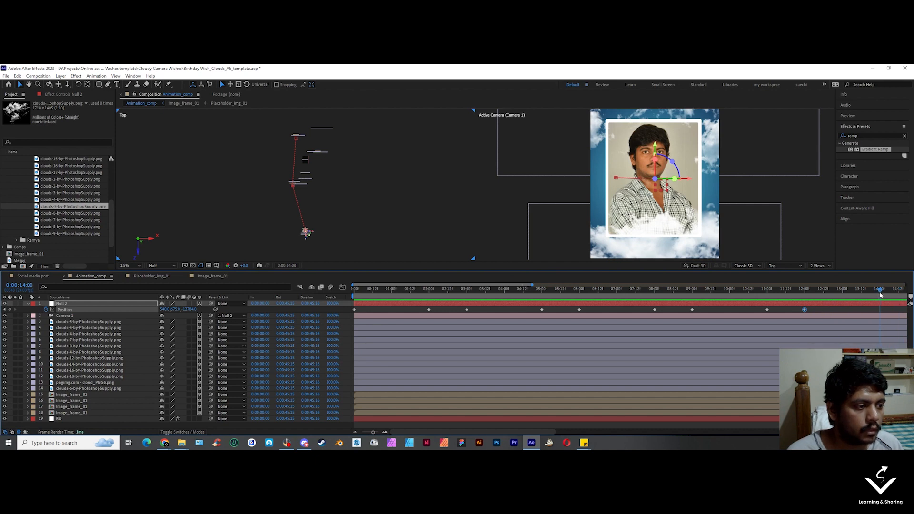
drag(196, 309, 166, 310)
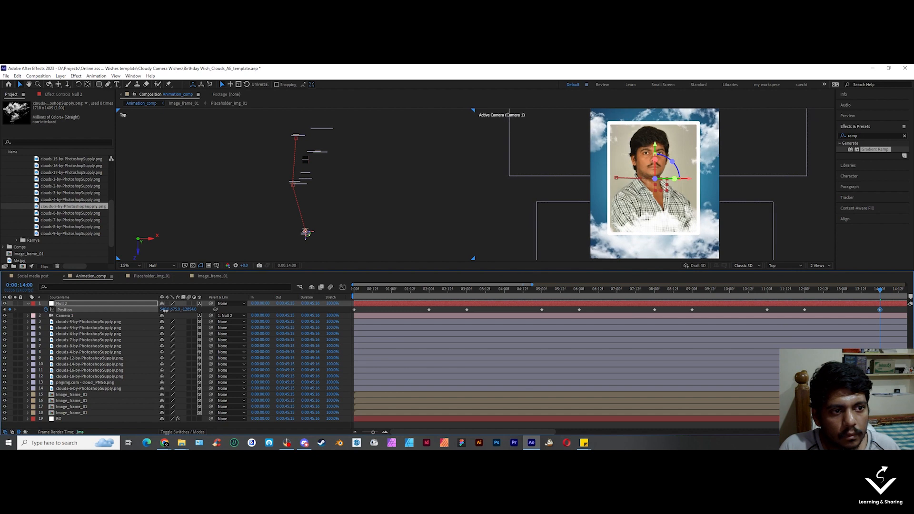
click(804, 291)
key(space)
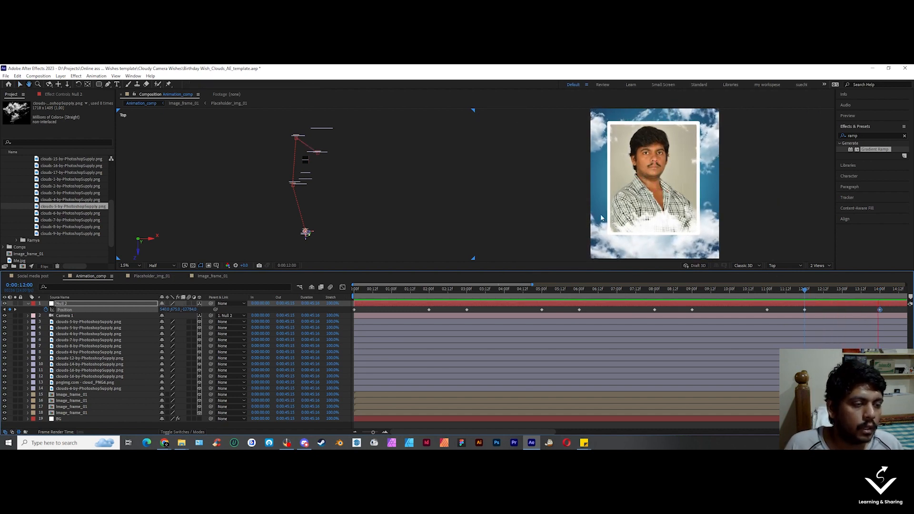
key(space)
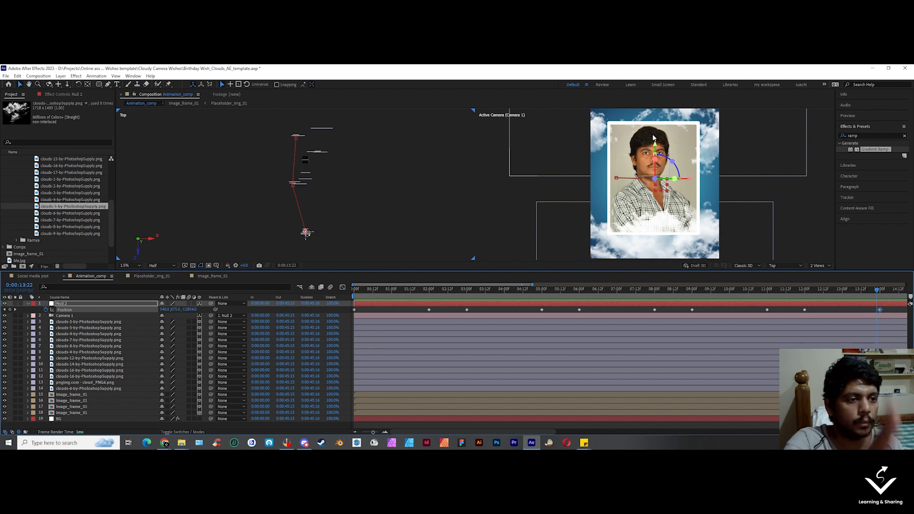
Step: End the work area at 15 seconds and preview the whole camera animation from the start
click(860, 308)
scroll(459, 333, down, 1)
click(859, 291)
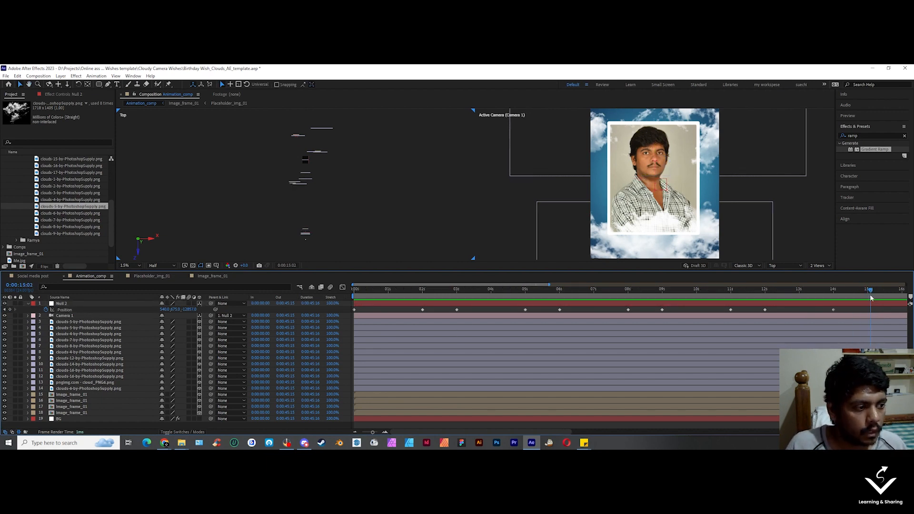
drag(868, 296, 867, 295)
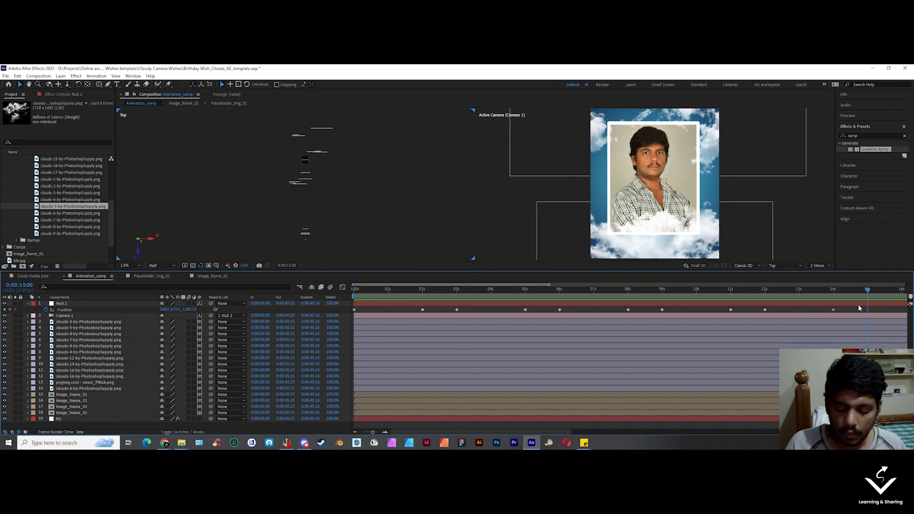
key(n)
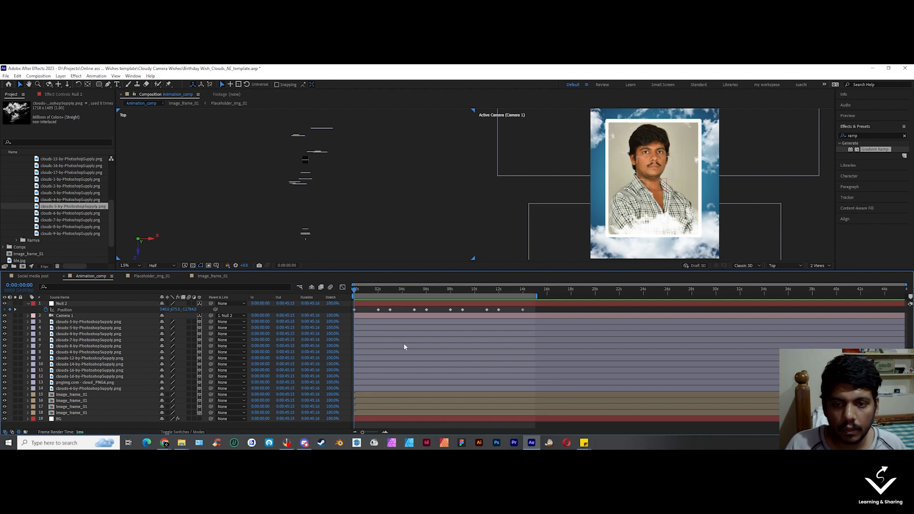
key(space)
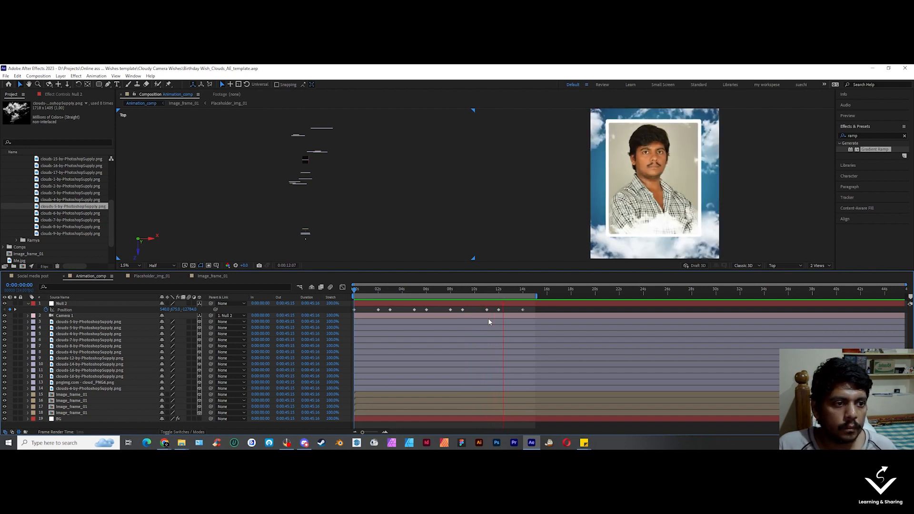
key(space)
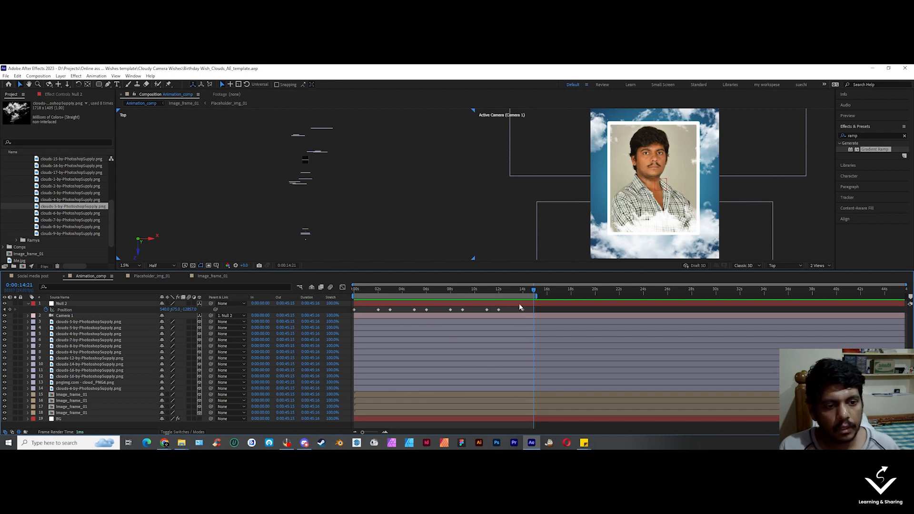
Step: Apply Easy Ease to all Position keyframes of Null 2 and play the animation from the start
mouse_move(522, 310)
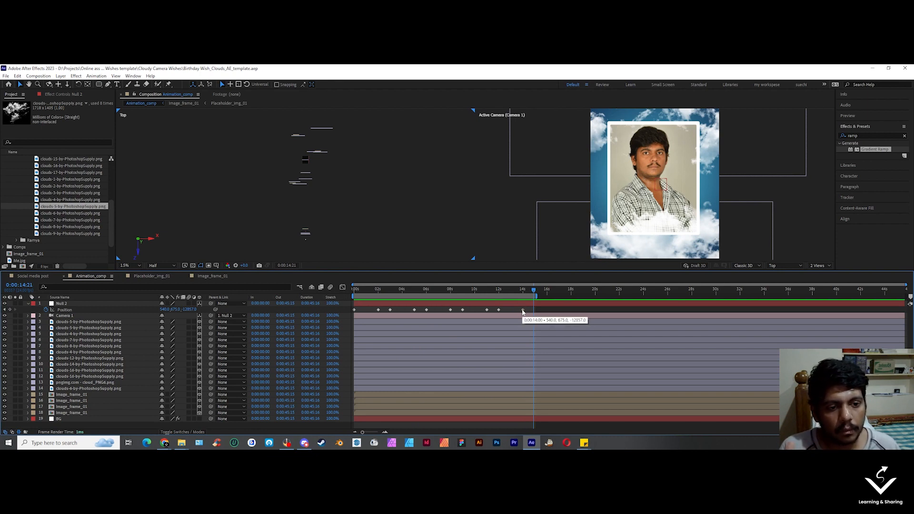
click(363, 290)
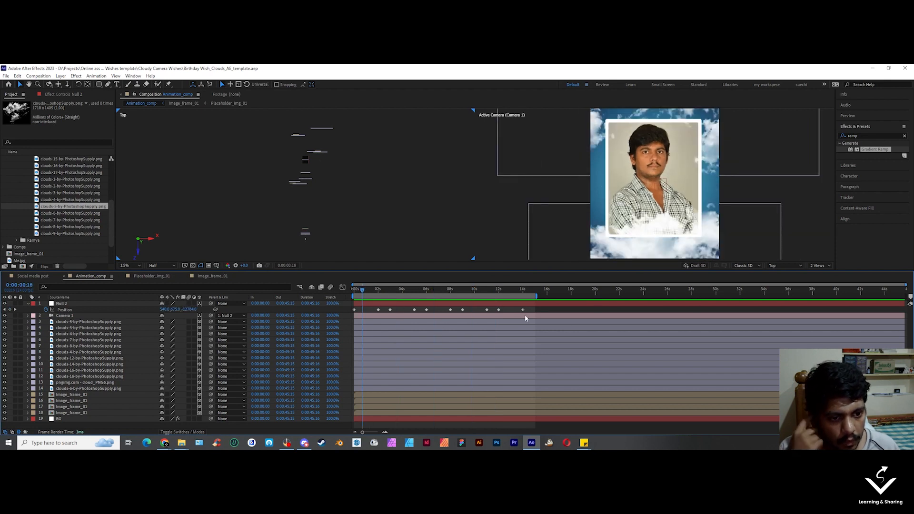
drag(534, 310, 331, 322)
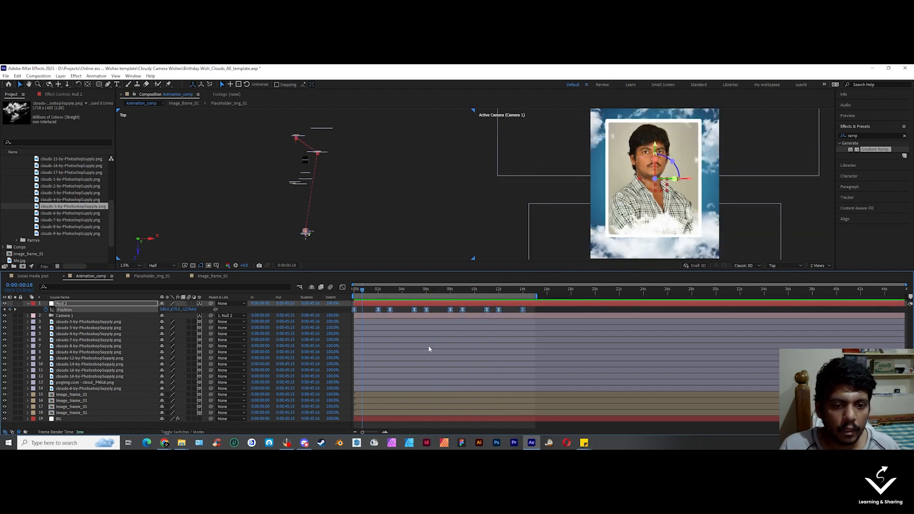
key(Home)
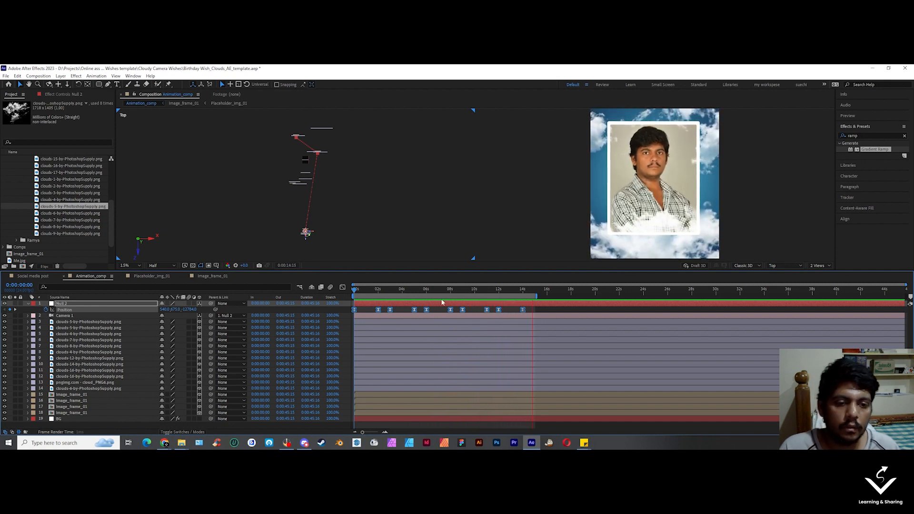
key(space)
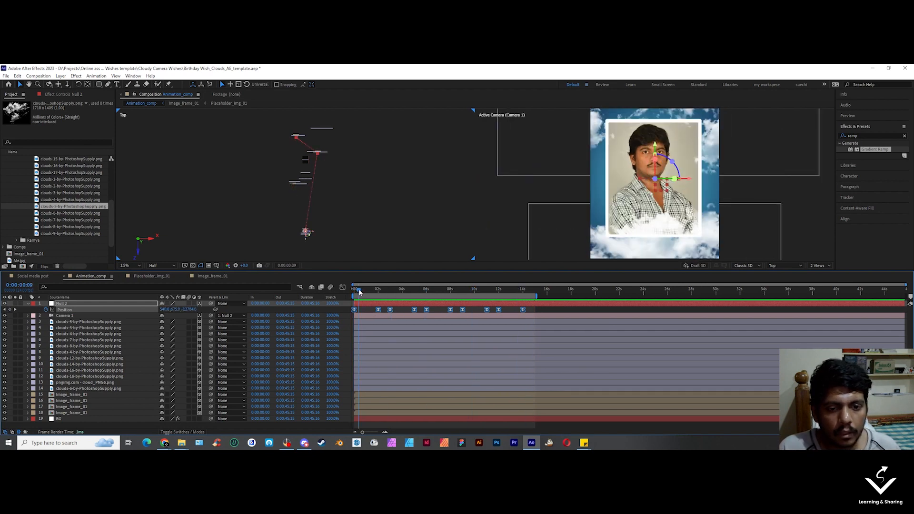
Step: Collapse the Null 2 layer's properties and check where each of the four Image_frame_01 layers sits in the scene
drag(359, 291, 372, 291)
click(295, 332)
click(28, 304)
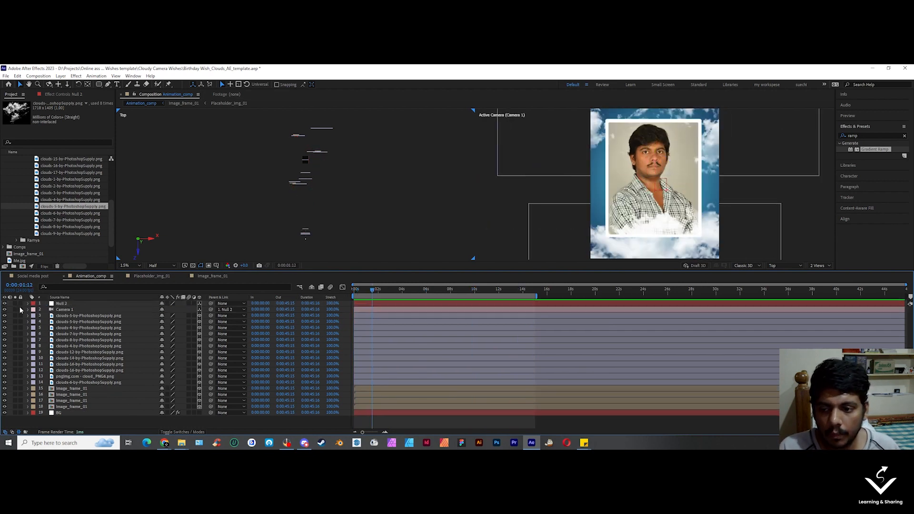
click(85, 389)
click(85, 395)
click(85, 400)
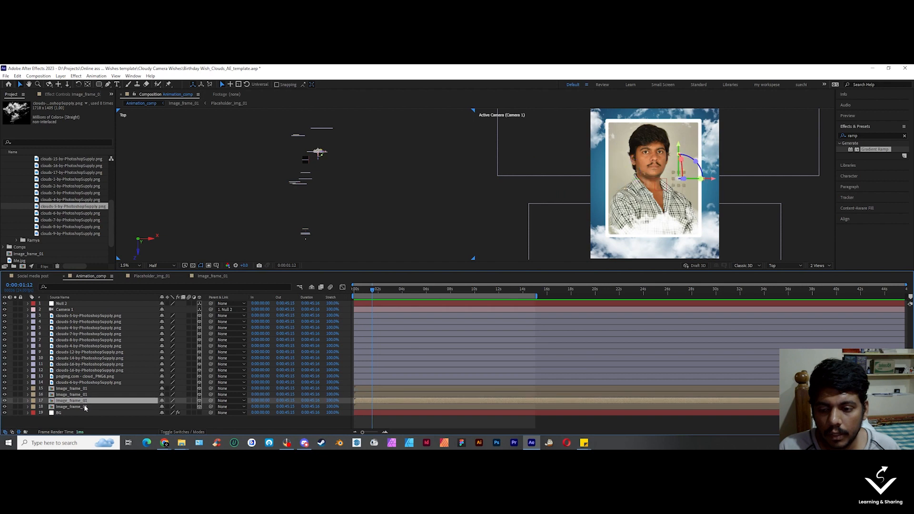
click(85, 407)
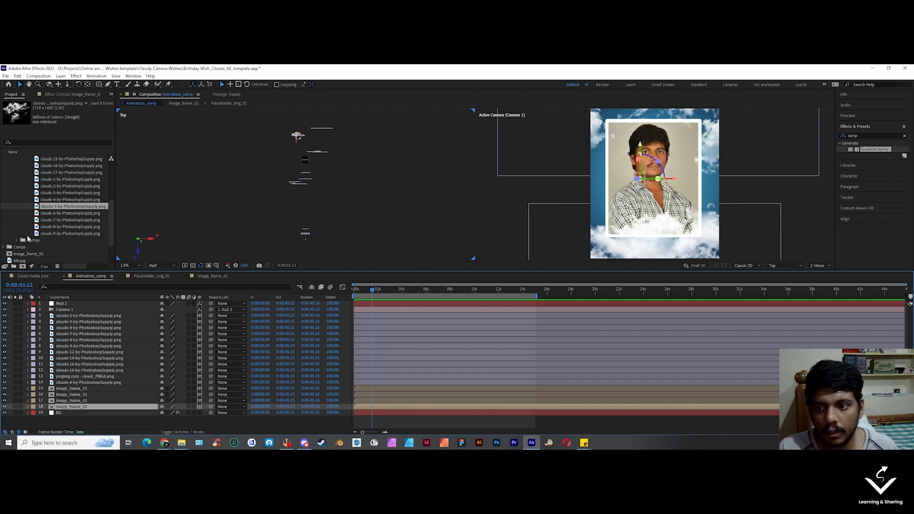
Step: Collapse the asset folders and organize the loose compositions and images into Images, Main comp and Placeholders folders inside Tutorial
scroll(24, 191, up, 5)
click(16, 192)
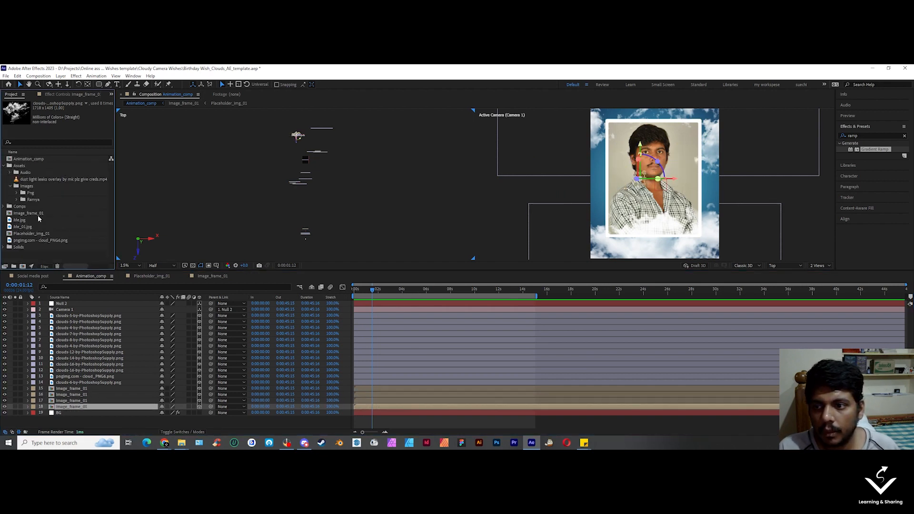
click(38, 234)
click(5, 166)
click(33, 224)
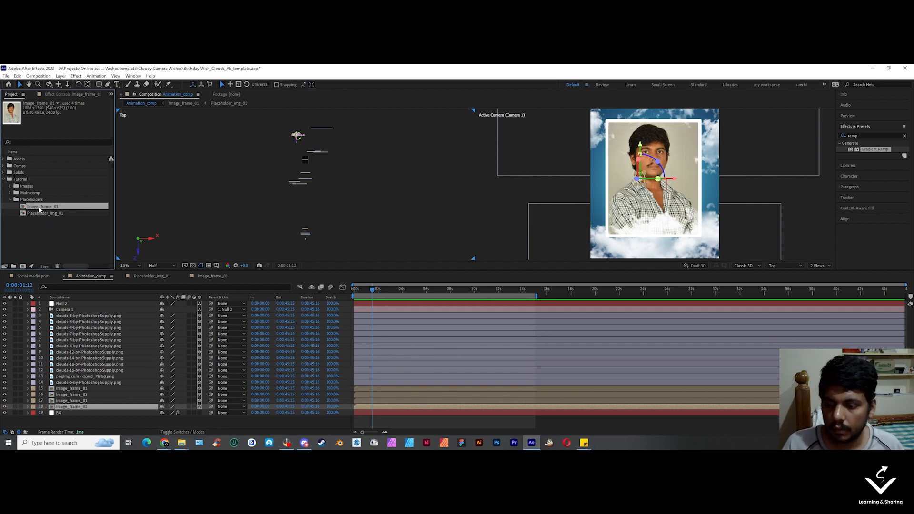
Step: Duplicate the Image_frame_01 and Placeholder_img_01 compositions in the Placeholders folder
key(ctrl+d)
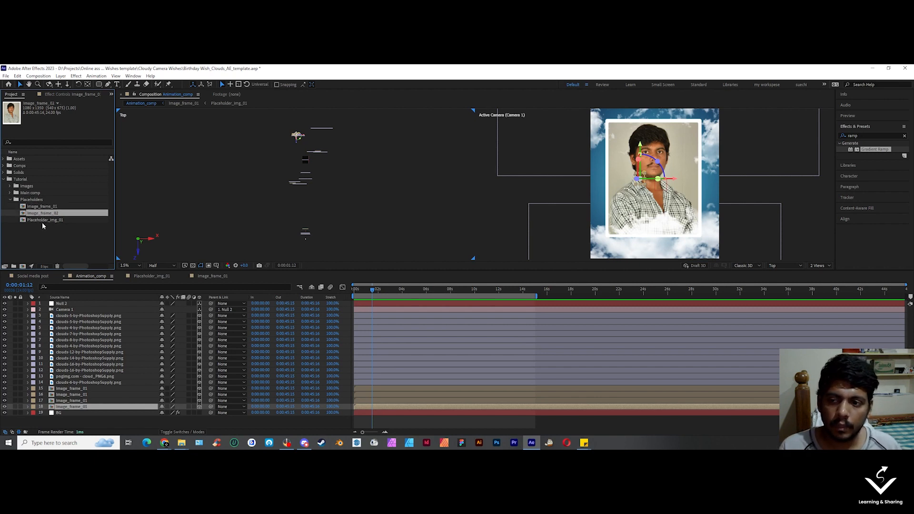
click(43, 222)
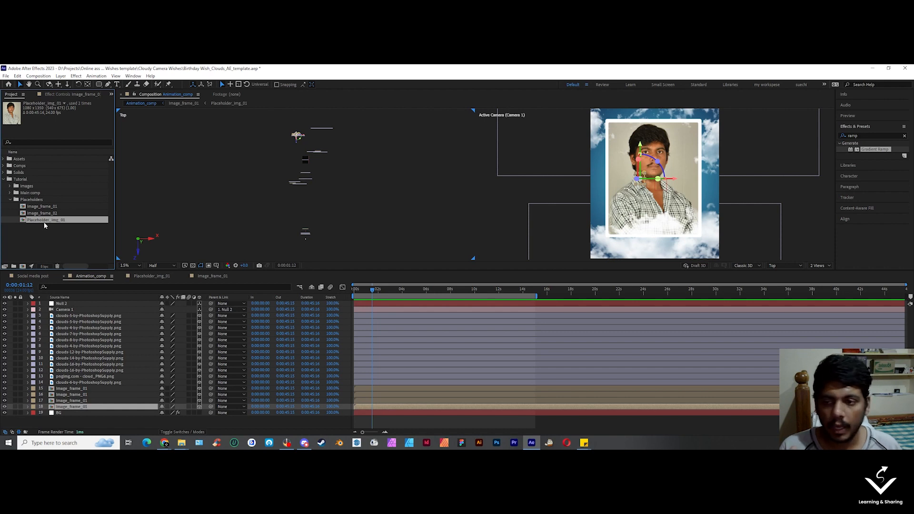
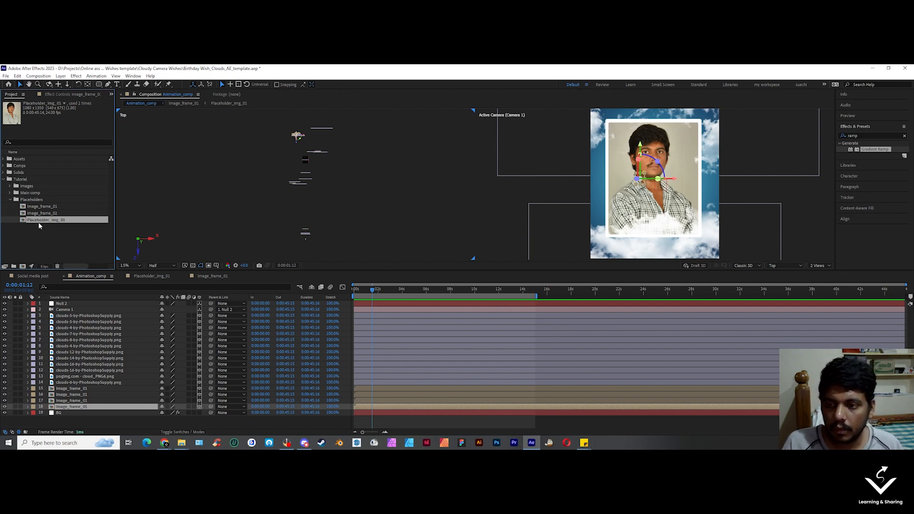
key(ctrl+d)
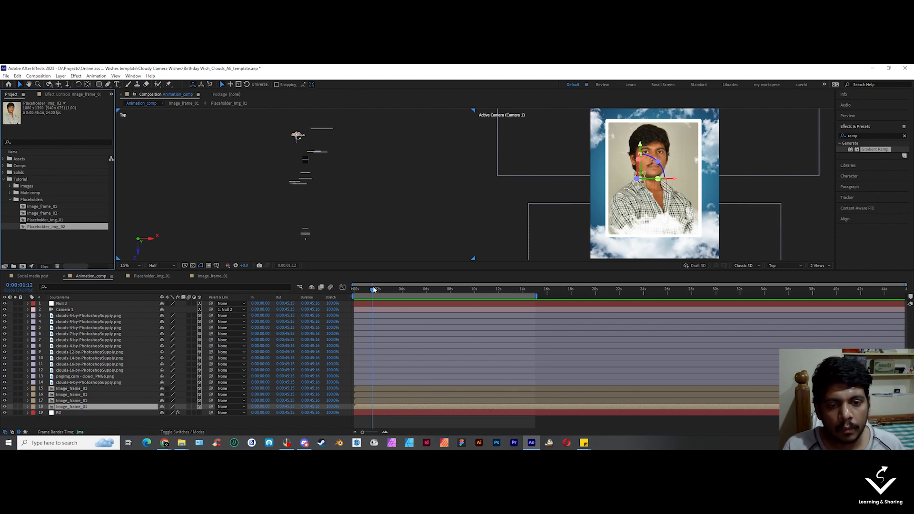
Step: Replace layer 16 of Animation_comp, the second Image_frame_01 layer, with the Image_frame_02 composition
drag(373, 290, 365, 294)
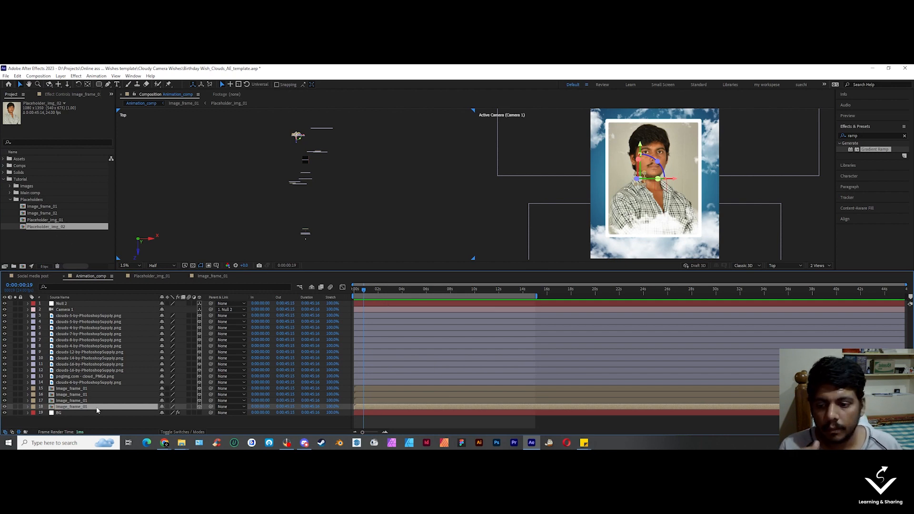
drag(365, 294, 382, 292)
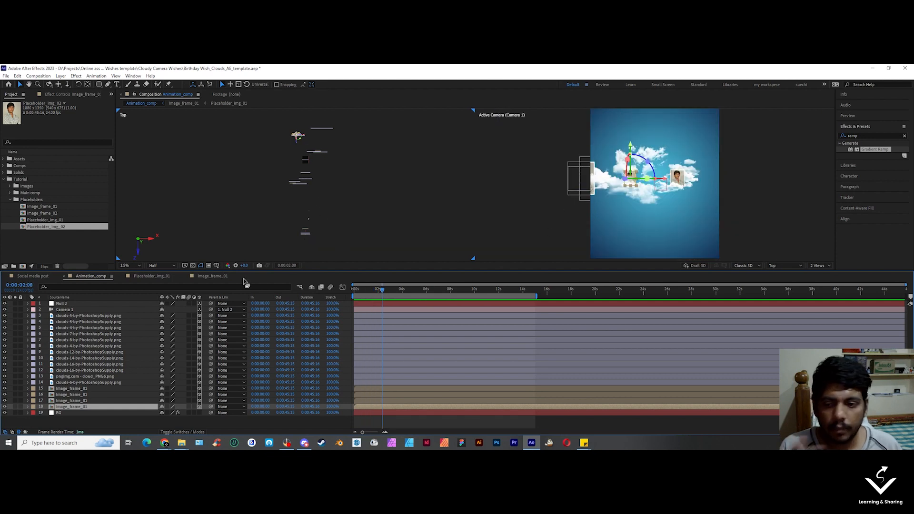
click(84, 395)
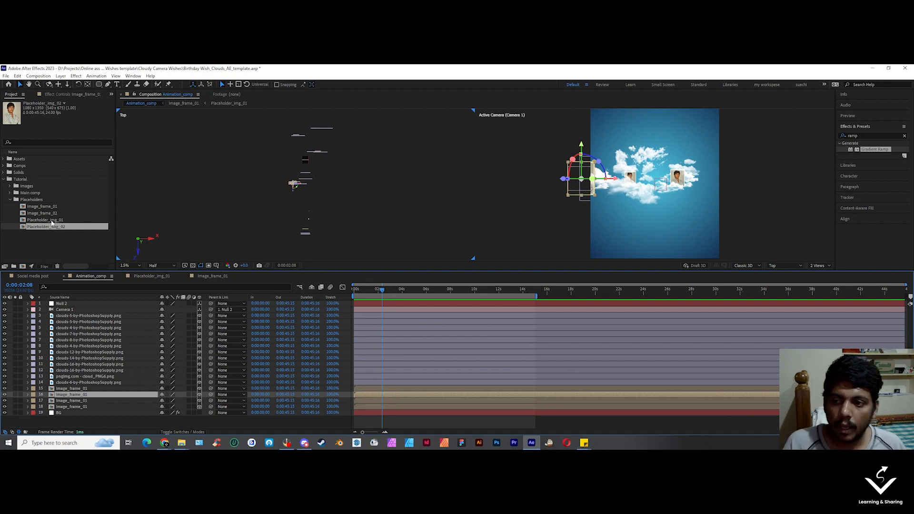
click(52, 214)
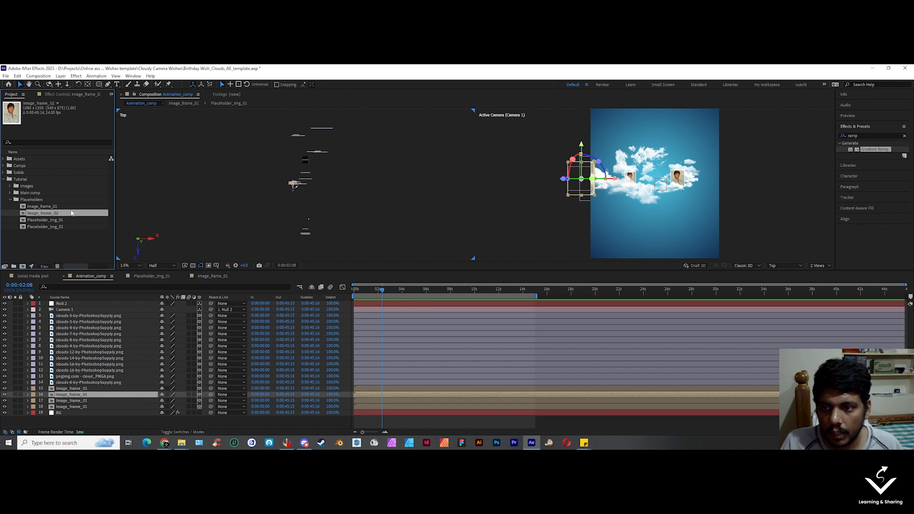
click(98, 394)
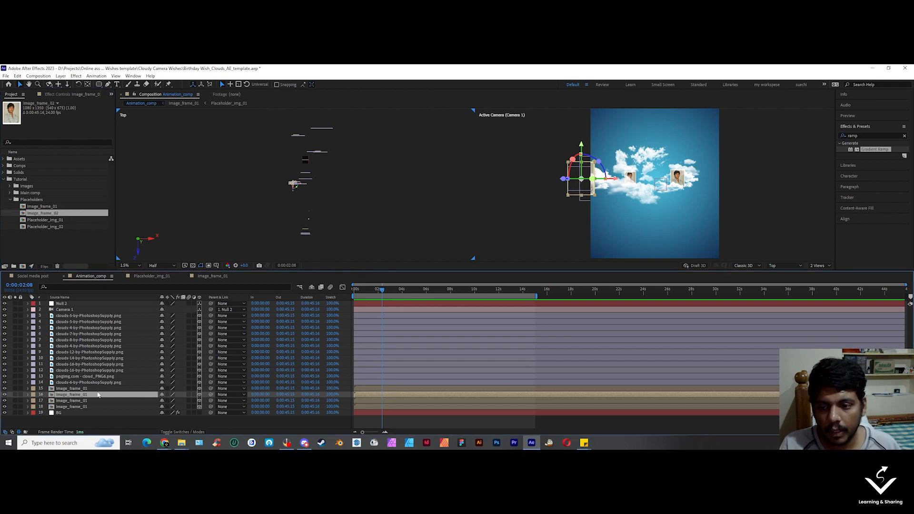
click(59, 214)
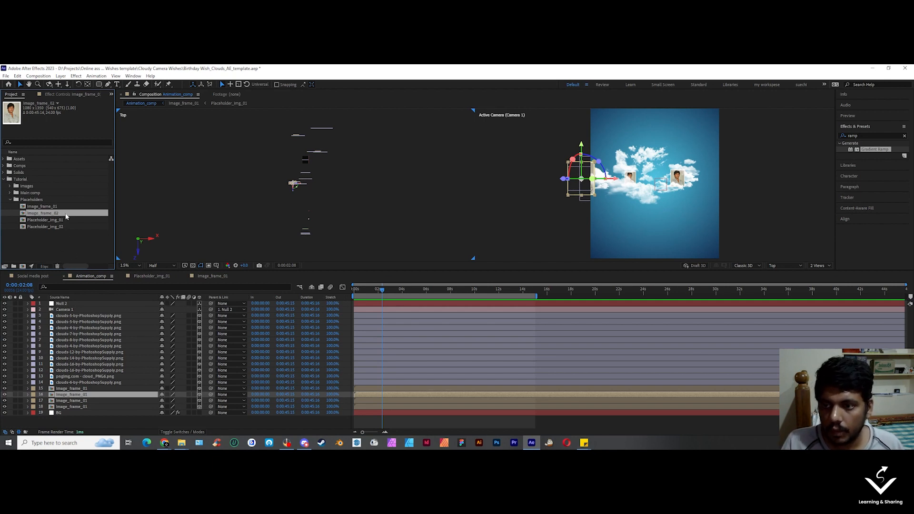
drag(65, 214, 94, 399)
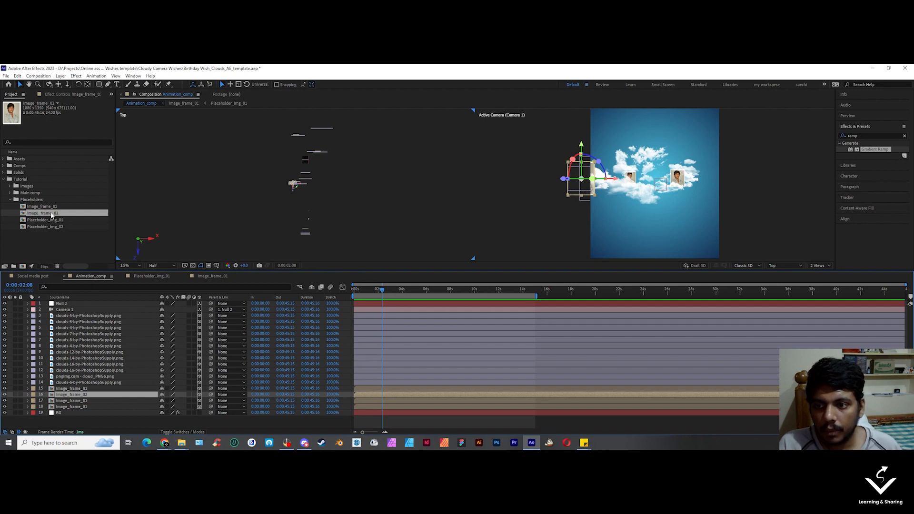
Step: In the Image_frame_02 composition, replace the Placeholder_img_01 layer with the Placeholder_img_02 composition
double_click(76, 394)
click(94, 310)
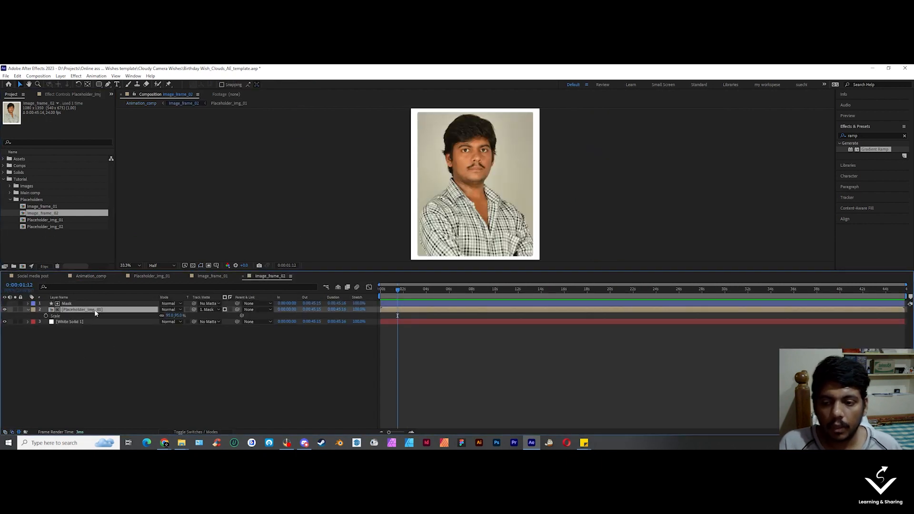
click(46, 227)
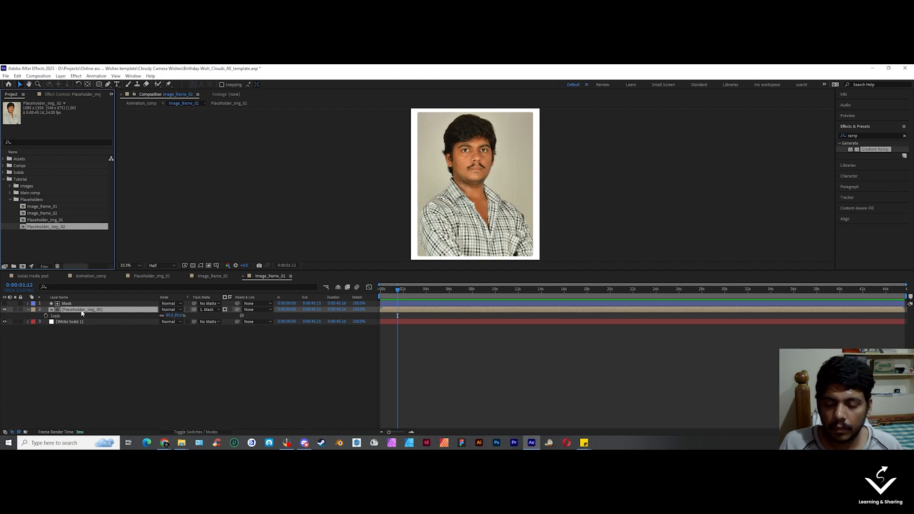
click(106, 313)
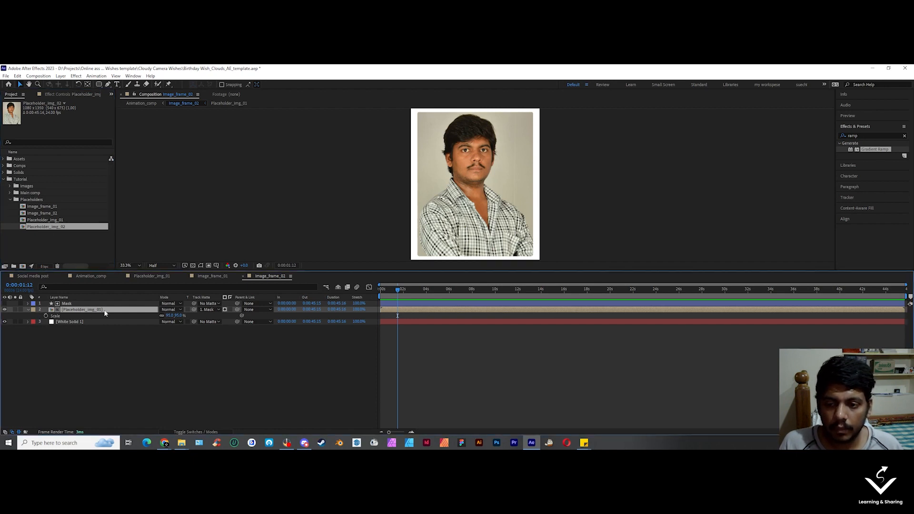
click(51, 228)
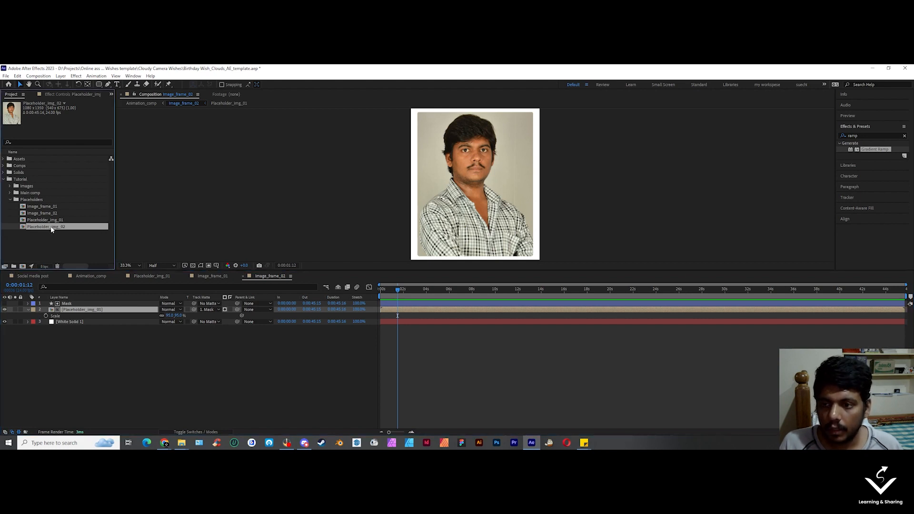
drag(52, 228, 89, 311)
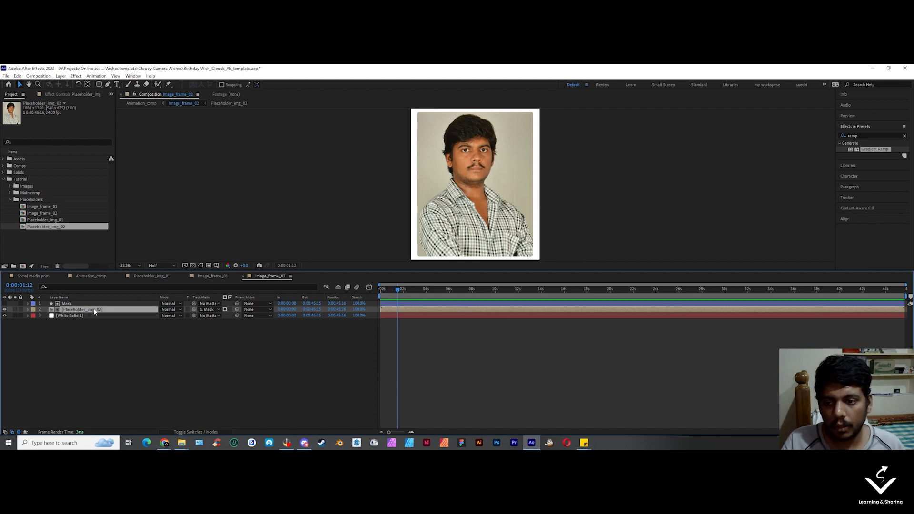
Step: Inside Placeholder_img_02, delete the Me.jpg layer and add Me_01.jpg from the Images folder in its place
double_click(94, 310)
click(98, 304)
key(s)
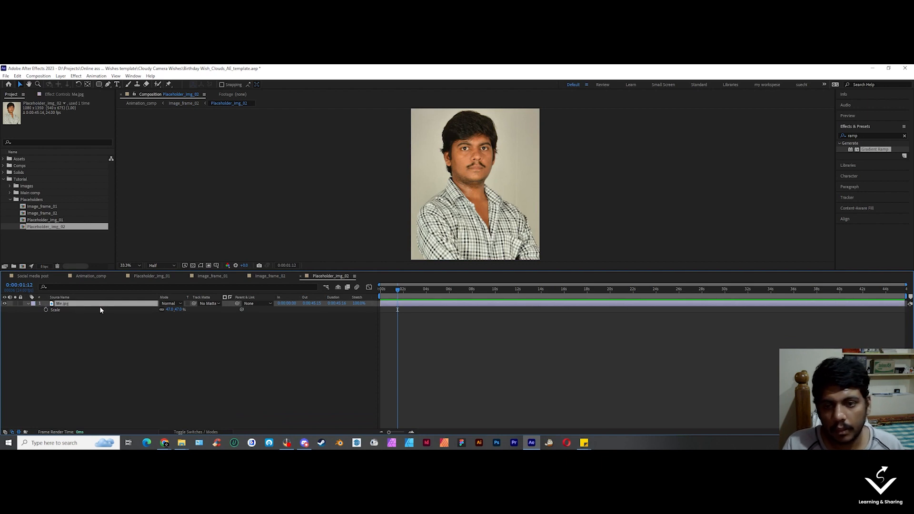
key(Delete)
click(21, 193)
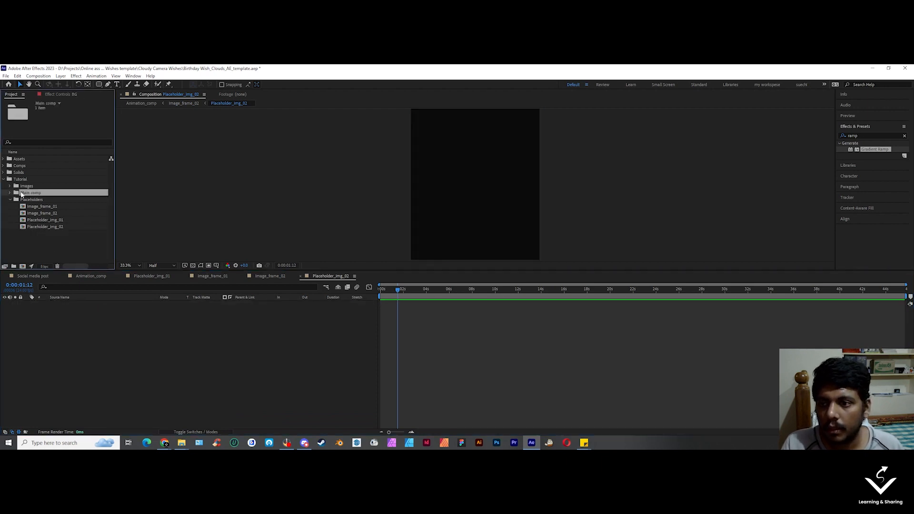
click(19, 186)
click(10, 186)
click(35, 200)
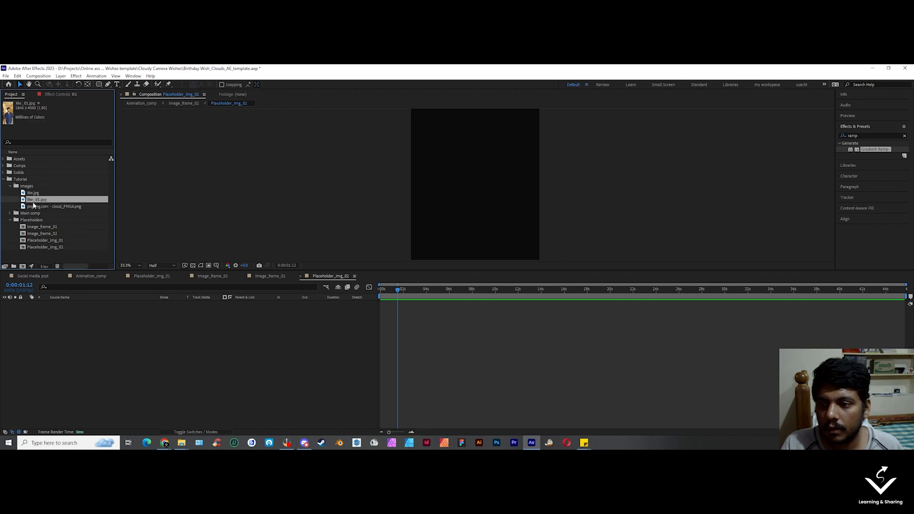
drag(39, 201, 69, 315)
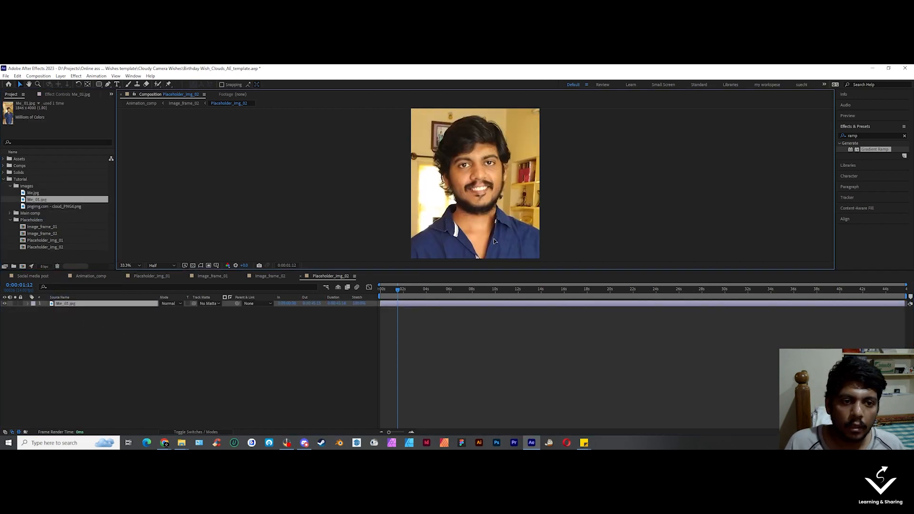
Step: Return to Animation_comp and move the current time to 0:00:09:21 to check the photo in Image_frame_02
click(115, 304)
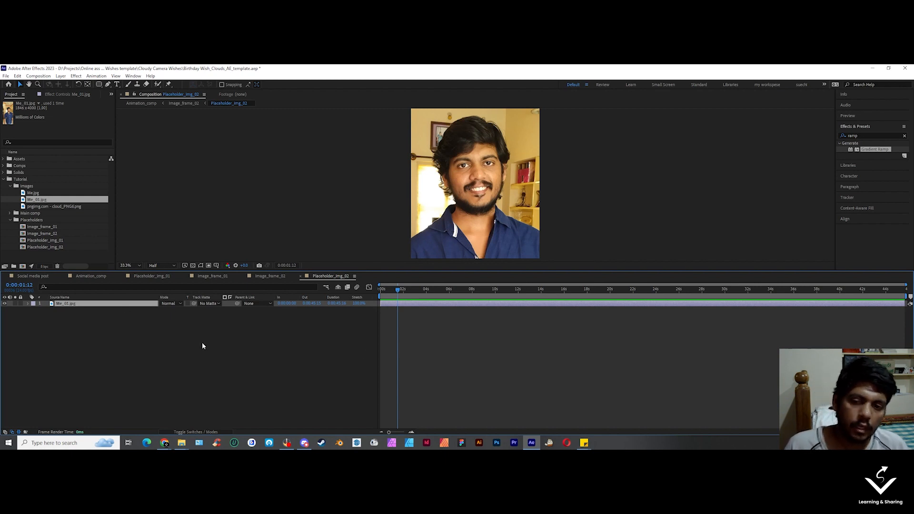
click(186, 342)
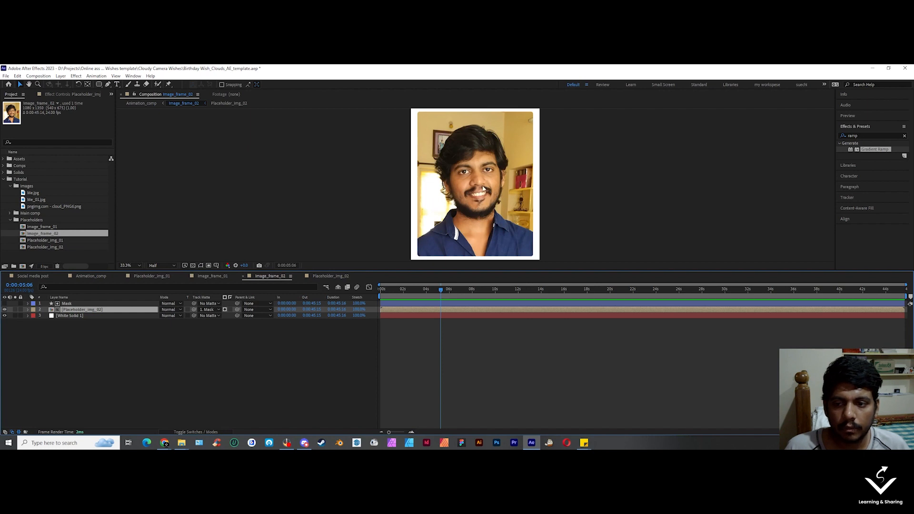
click(91, 276)
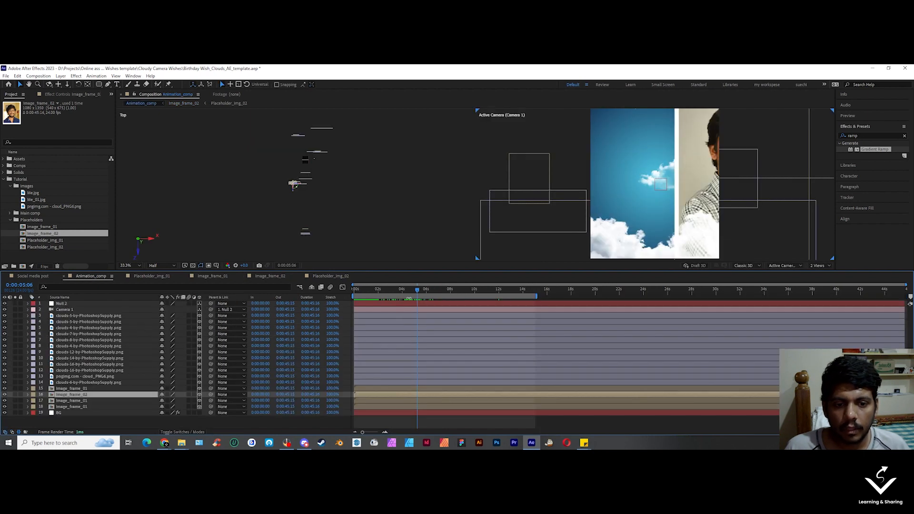
drag(420, 291, 473, 295)
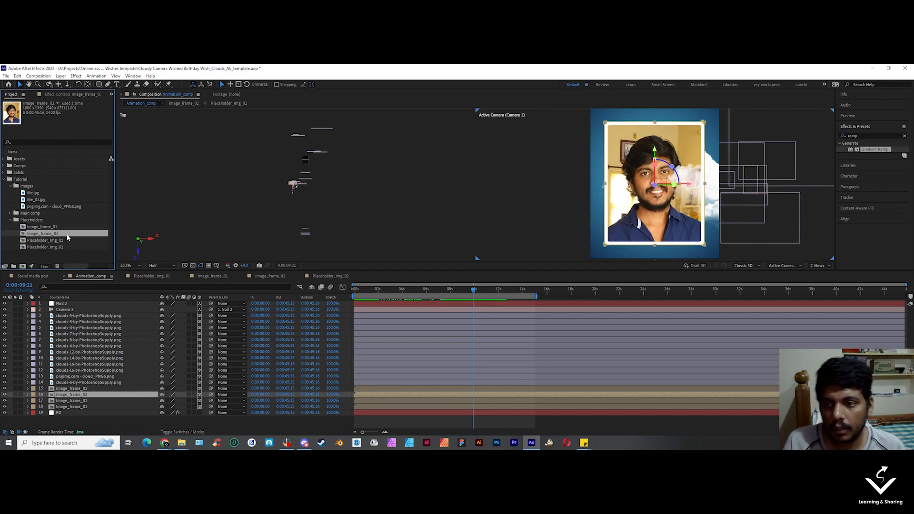
Step: Duplicate the Image_frame_02 and Placeholder_img_02 compositions, and replace layer 17 of Animation_comp with Image_frame_03
shift+click(45, 247)
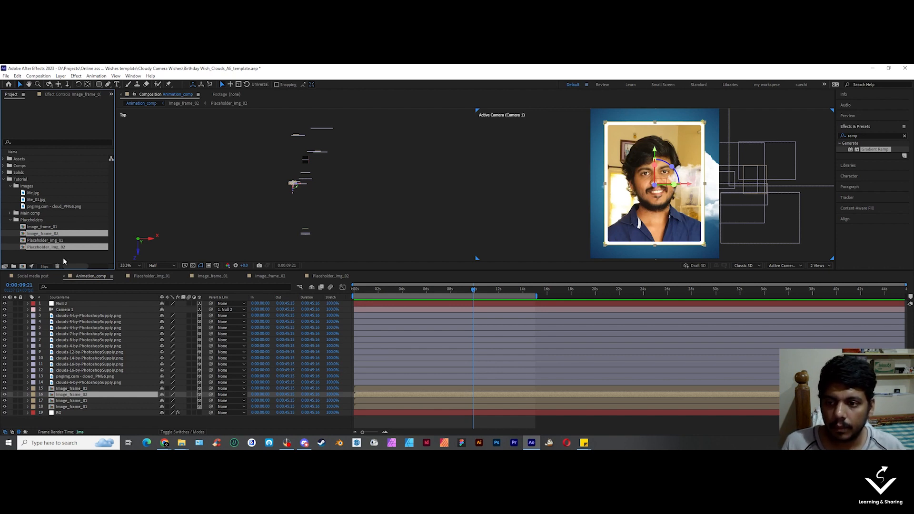
key(ctrl+d)
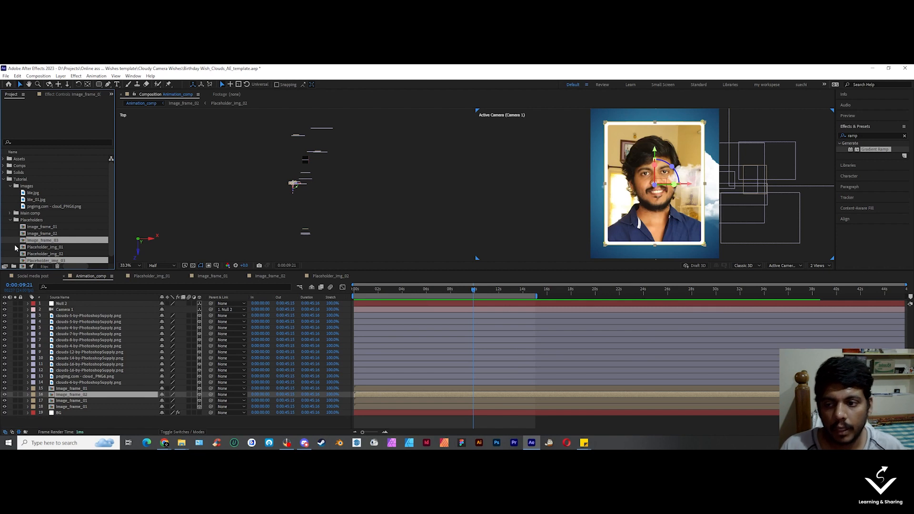
click(66, 240)
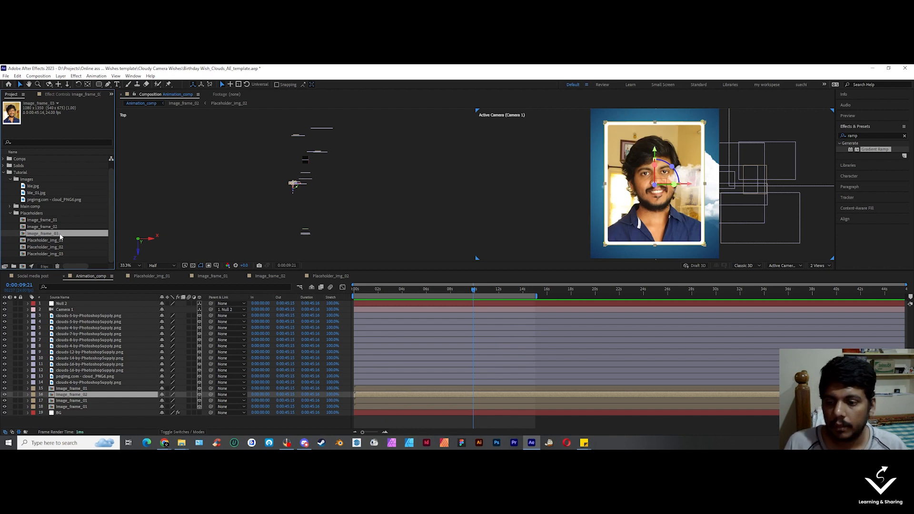
click(91, 401)
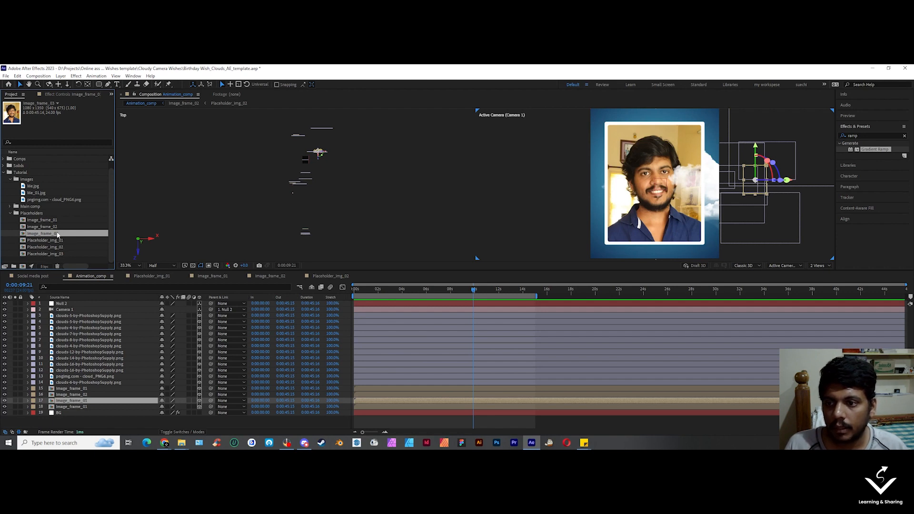
drag(57, 234, 100, 401)
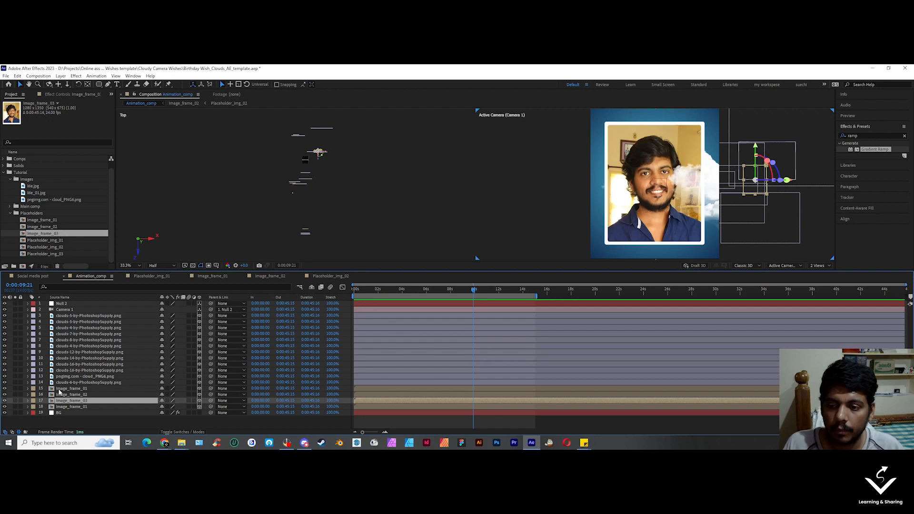
Step: In the Image_frame_03 composition, replace the Placeholder_img_02 layer with the Placeholder_img_03 composition
double_click(87, 400)
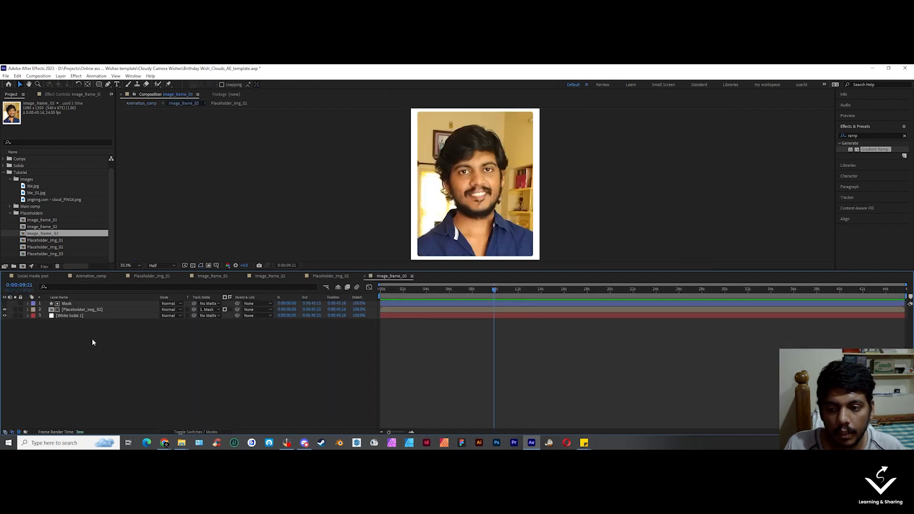
click(96, 309)
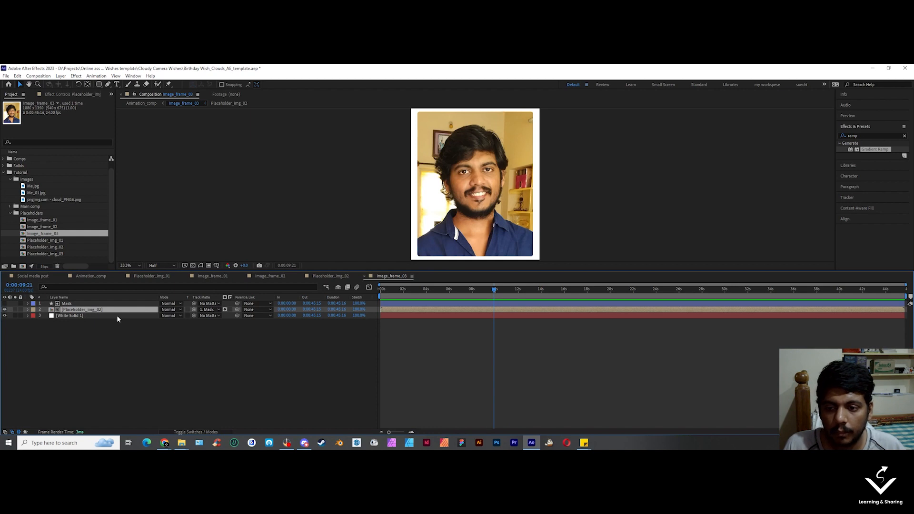
click(55, 255)
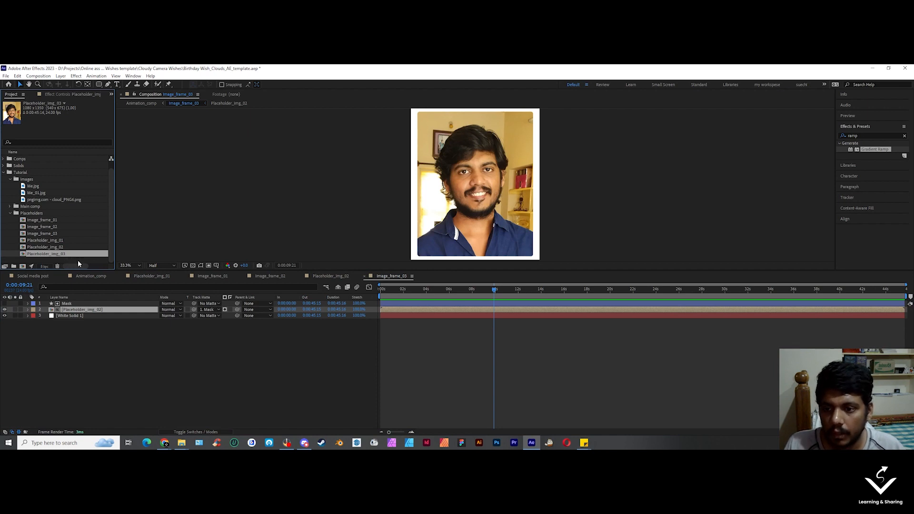
drag(78, 264, 100, 311)
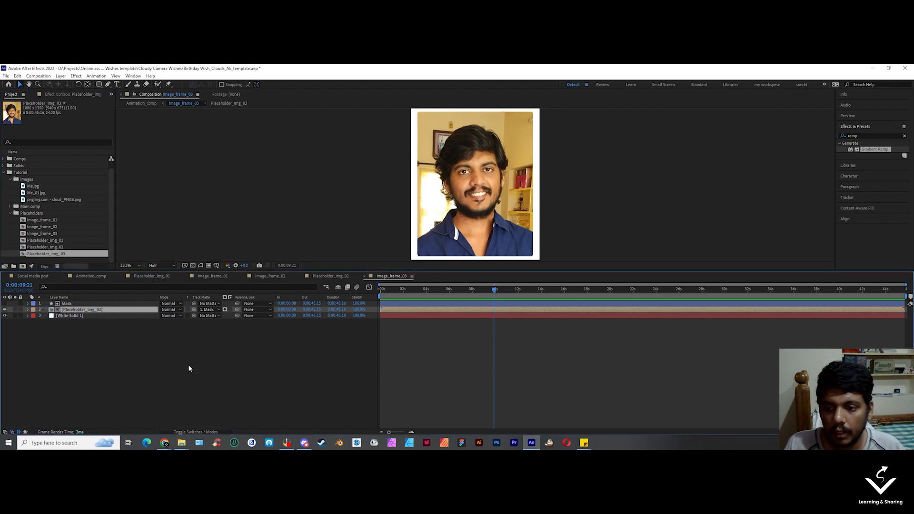
Step: Inside Placeholder_img_03, scale the Me_01.jpg layer down to about 64% and reposition it to show the head and upper body
double_click(96, 310)
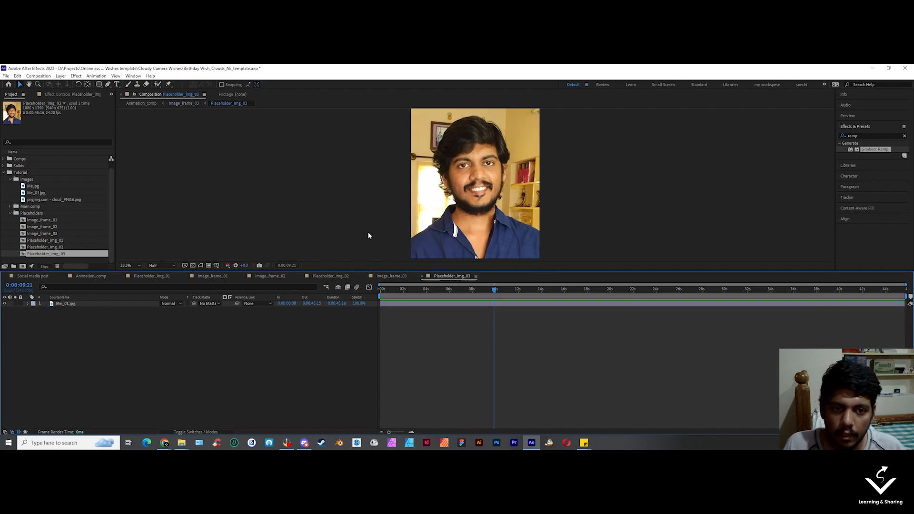
click(79, 305)
key(s)
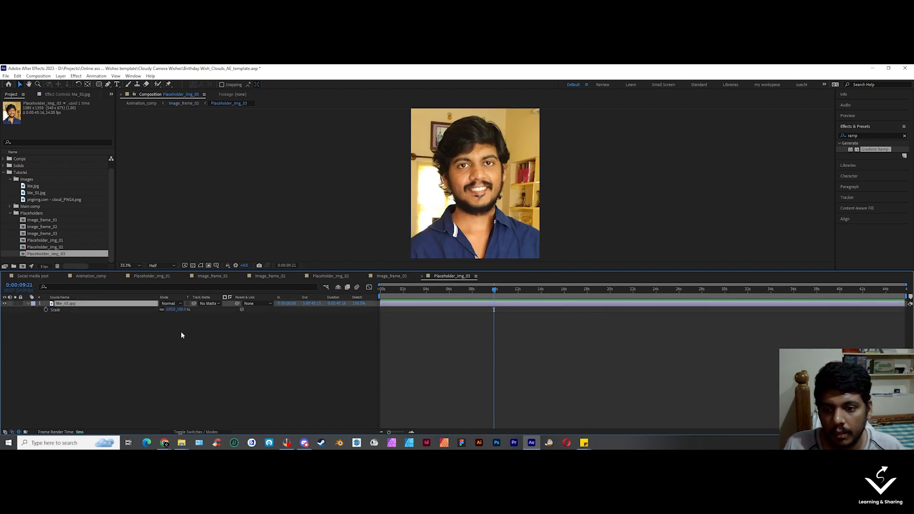
drag(181, 310, 164, 310)
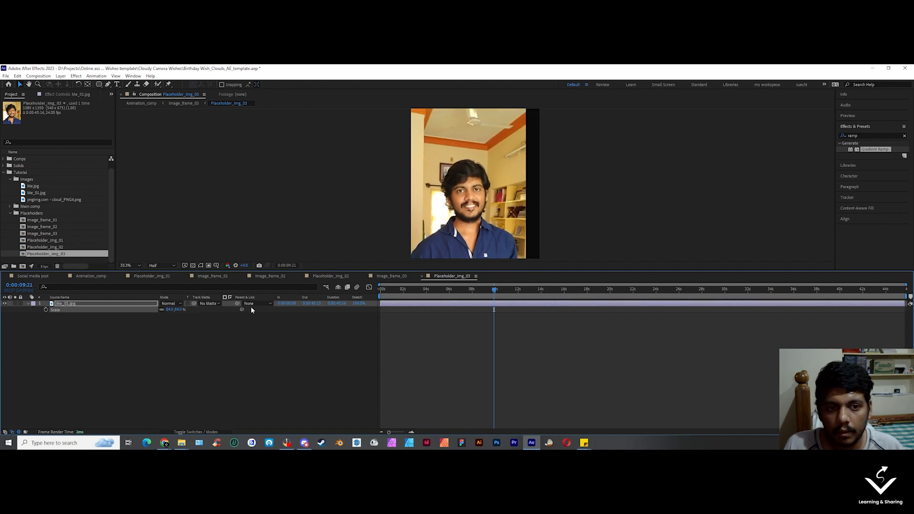
click(491, 202)
drag(492, 202, 499, 138)
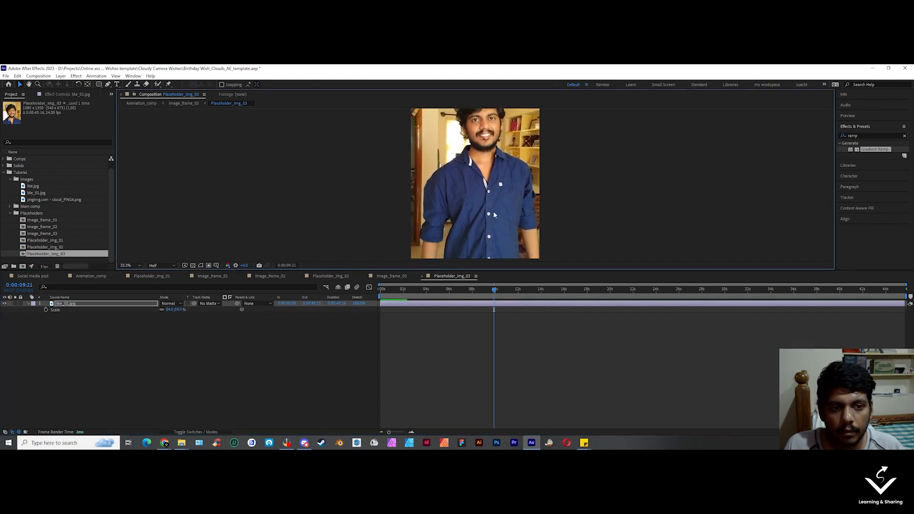
drag(496, 223, 496, 255)
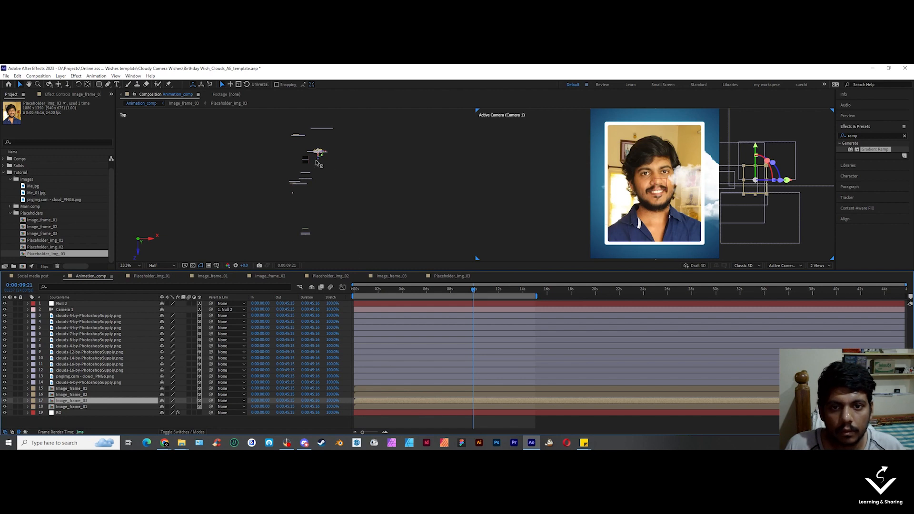
Step: Move Animation_comp's current time to 0:00:06:23 and duplicate the Image_frame_03 and Placeholder_img_03 compositions
drag(409, 289, 438, 312)
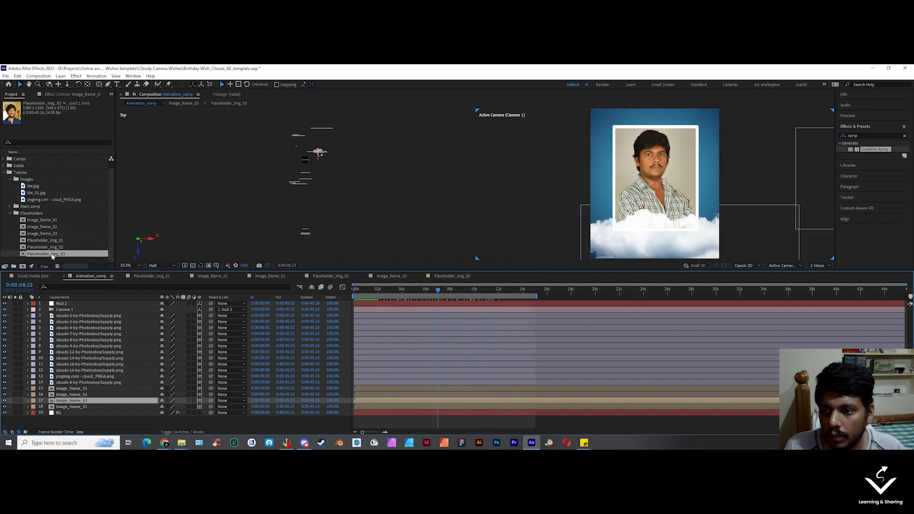
ctrl+click(44, 234)
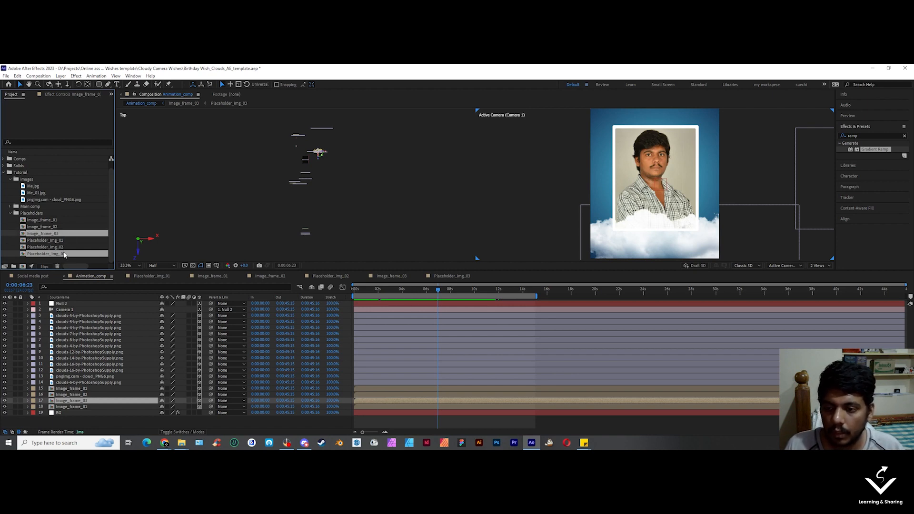
key(ctrl+d)
Step: Replace layer 18 of Animation_comp, the lowest Image_frame_01 layer, with the Image_frame_04 composition
click(88, 389)
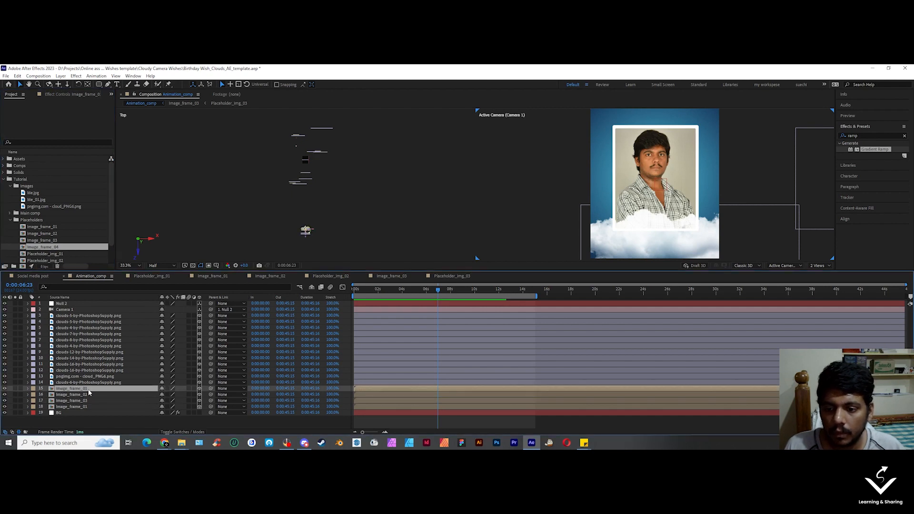
click(95, 406)
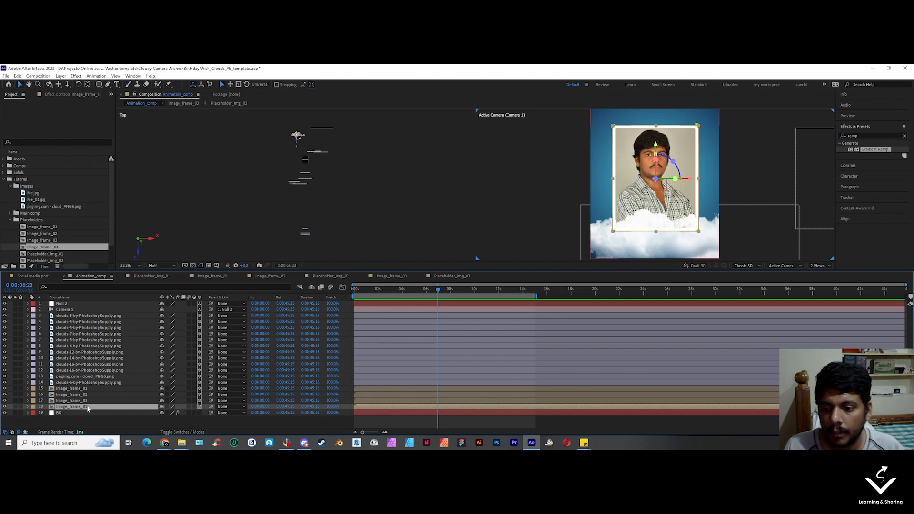
scroll(43, 228, down, 1)
click(43, 227)
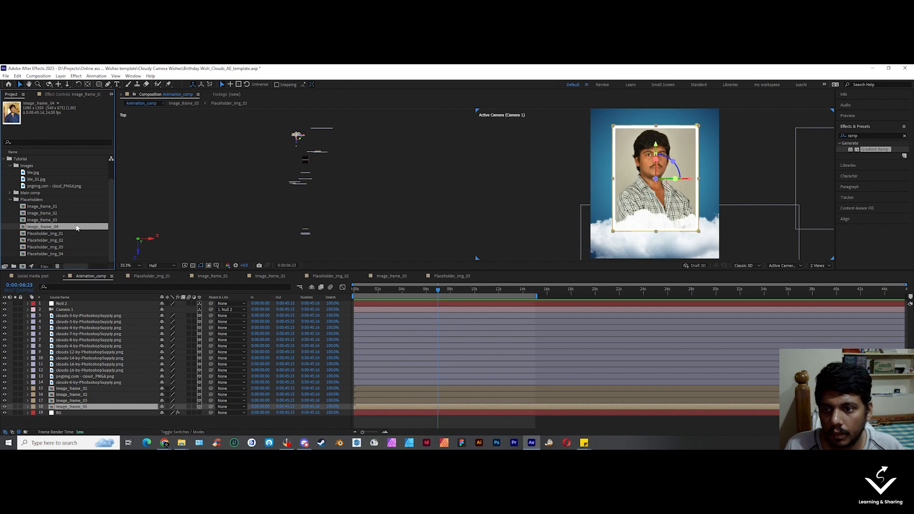
drag(76, 229, 102, 407)
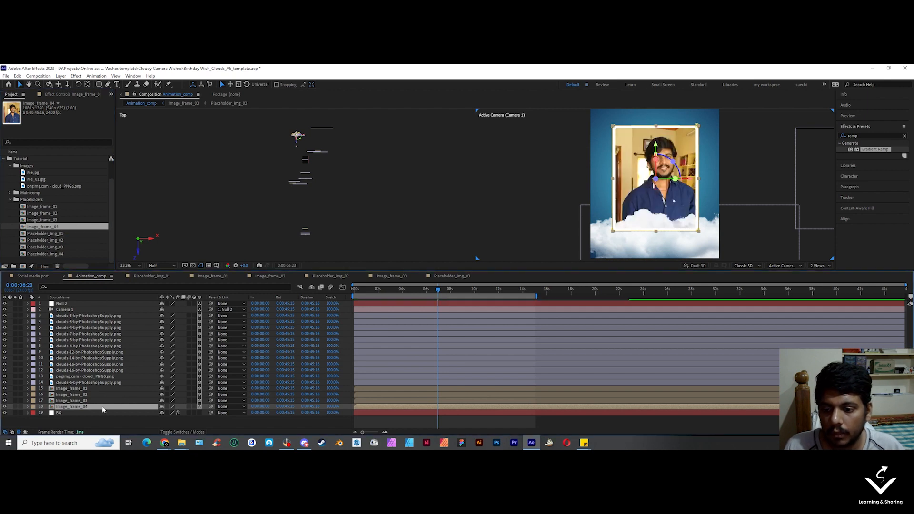
Step: In Image_frame_04, replace the Placeholder_img_03 layer with Placeholder_img_04 and open that placeholder composition
double_click(102, 408)
click(62, 254)
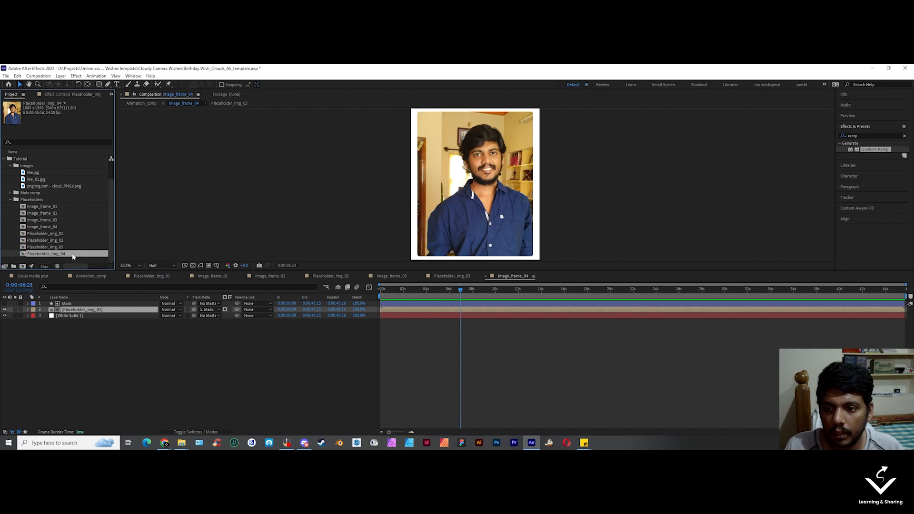
drag(73, 257, 90, 310)
double_click(112, 310)
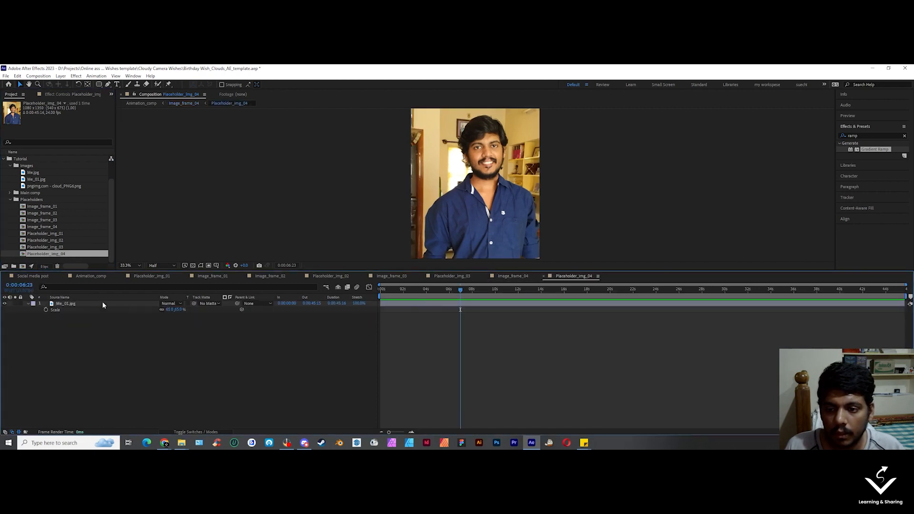
Step: In Placeholder_img_04, back the reduced Me_01.jpg photo with a duplicate using Gaussian Blur at blurriness 100 with Repeat Edge Pixels on
click(103, 304)
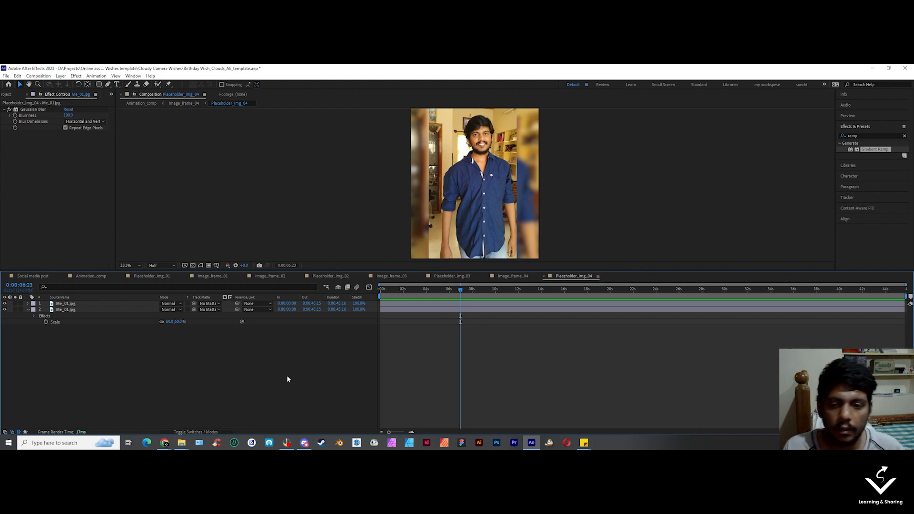
Step: Play Animation_comp from the start and inspect the frames around 0:00:03:11 and 0:00:04:18
click(97, 278)
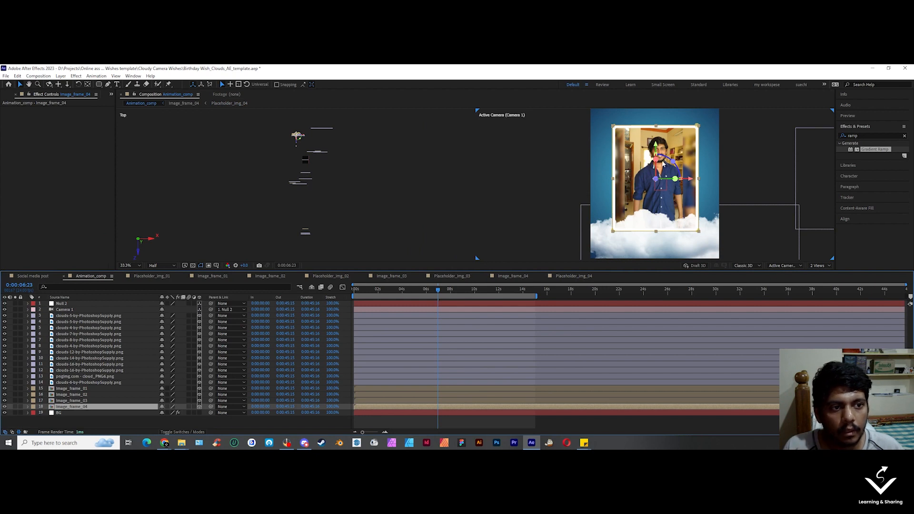
click(461, 424)
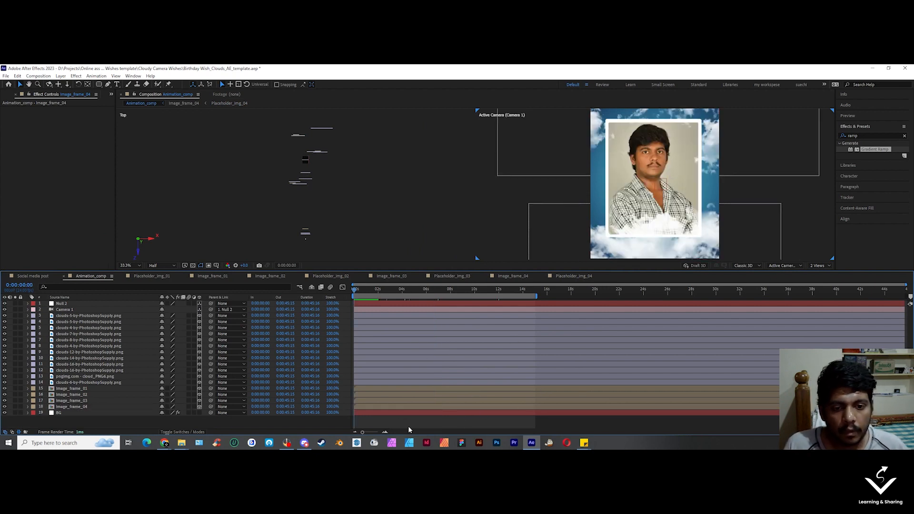
key(space)
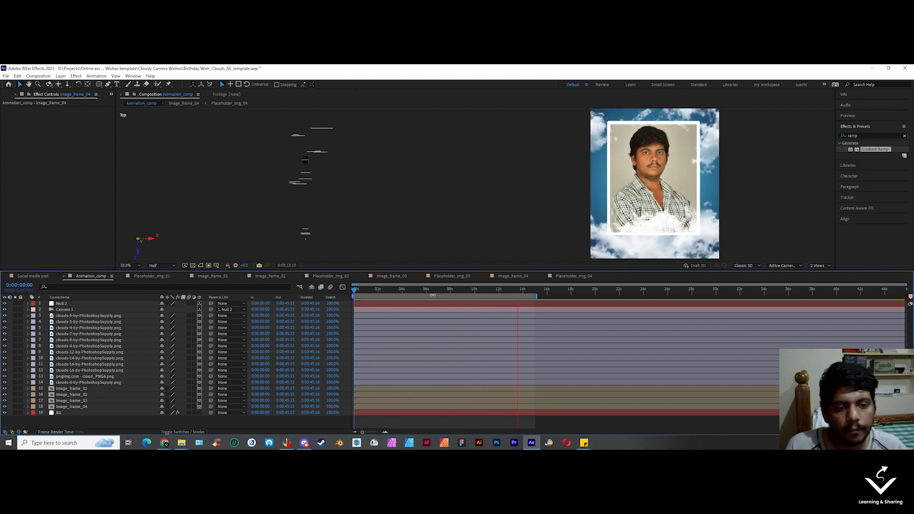
mouse_move(400, 290)
mouse_down()
mouse_move(366, 296)
mouse_move(447, 301)
mouse_move(381, 306)
mouse_move(396, 303)
mouse_up()
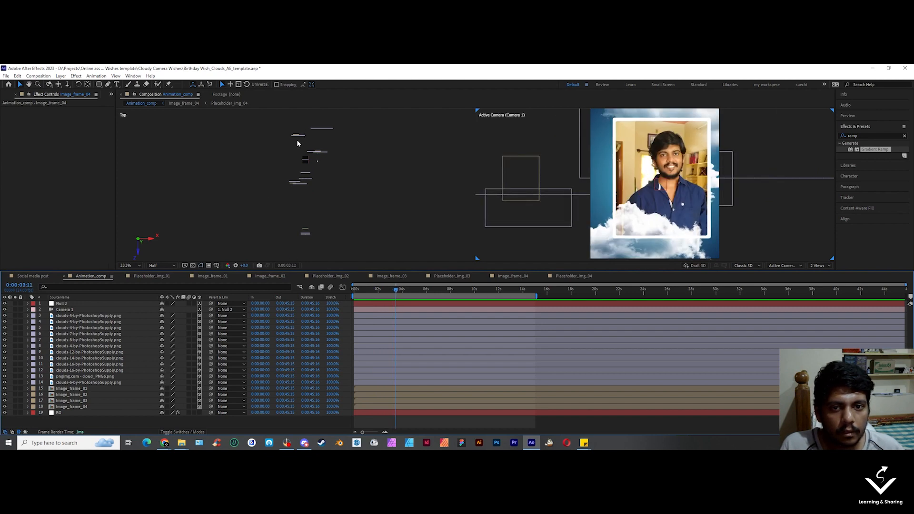
mouse_move(408, 291)
mouse_down()
mouse_move(426, 294)
mouse_move(412, 290)
mouse_up()
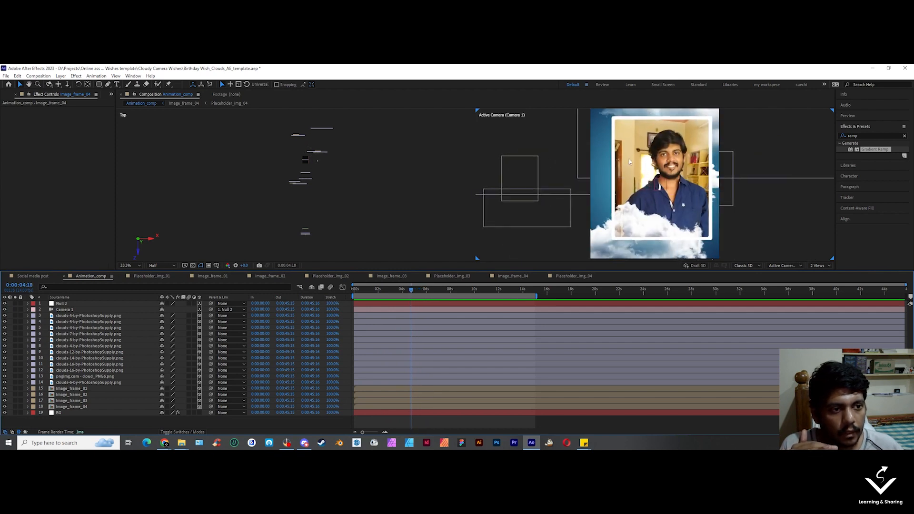
Step: Try lowering Image_frame_04 along its Y axis at 0:00:04:18, check it at 0:00:06:02, and undo the move
click(525, 175)
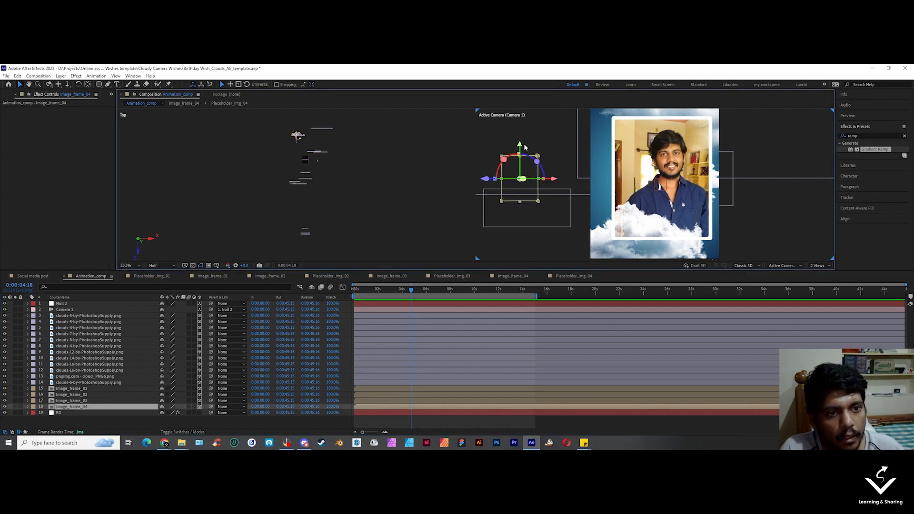
drag(522, 172, 536, 219)
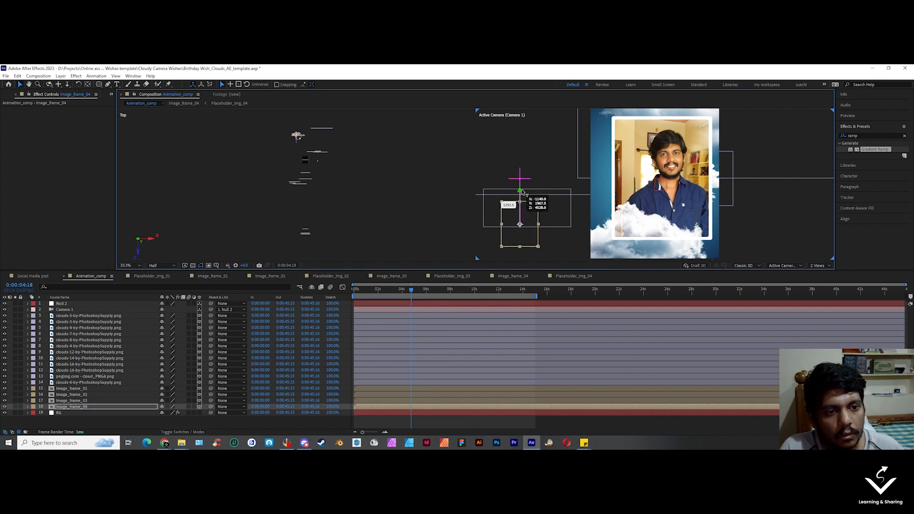
click(419, 291)
drag(421, 294, 427, 295)
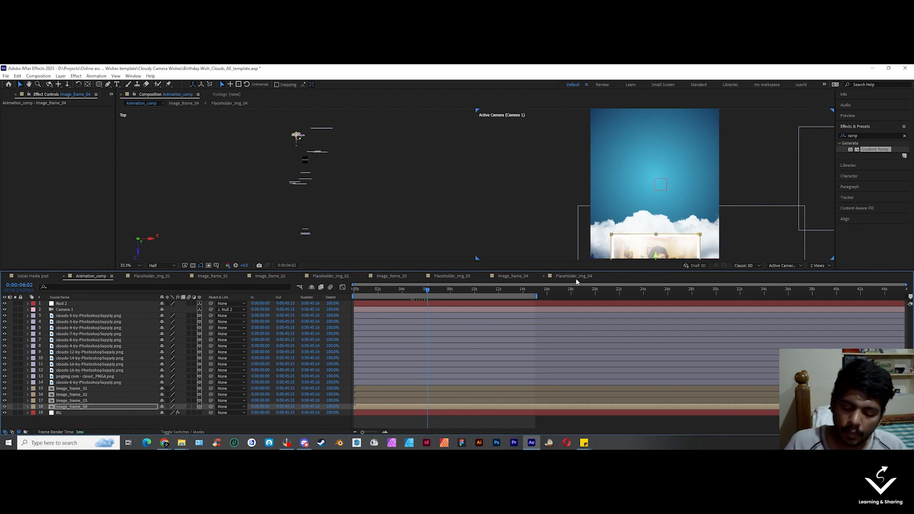
key(space)
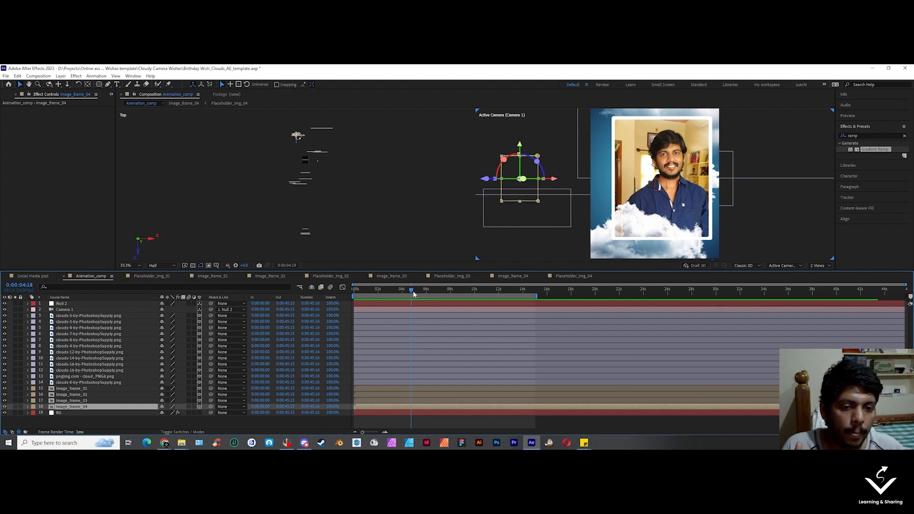
Step: Review the camera move between the photo frames in Animation_comp and return to 0:00:00:00
mouse_move(412, 293)
mouse_down()
mouse_move(426, 297)
mouse_move(417, 295)
mouse_up()
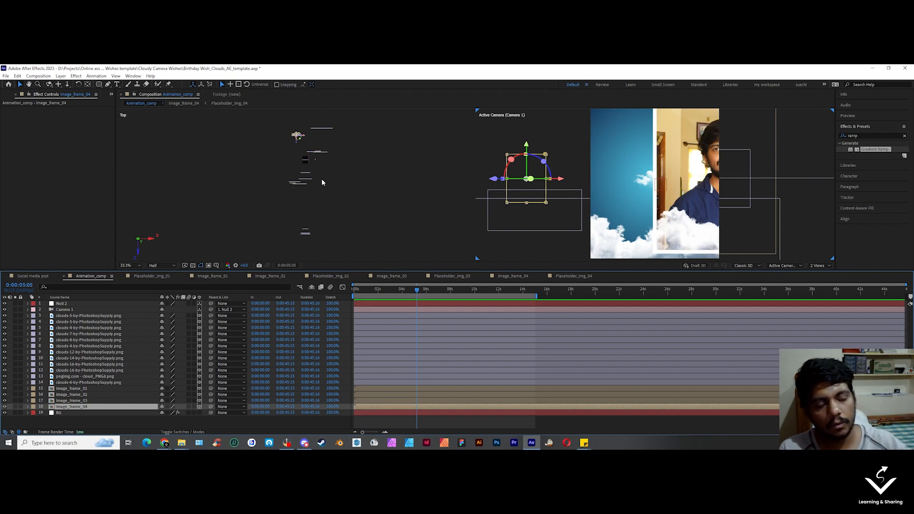
mouse_move(423, 293)
mouse_down()
mouse_move(366, 292)
mouse_move(410, 295)
mouse_up()
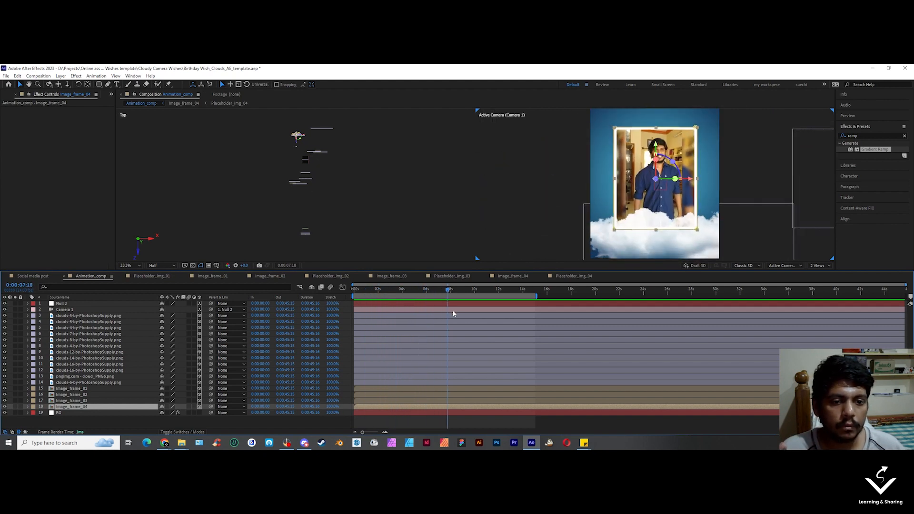
key(Home)
drag(355, 289, 373, 345)
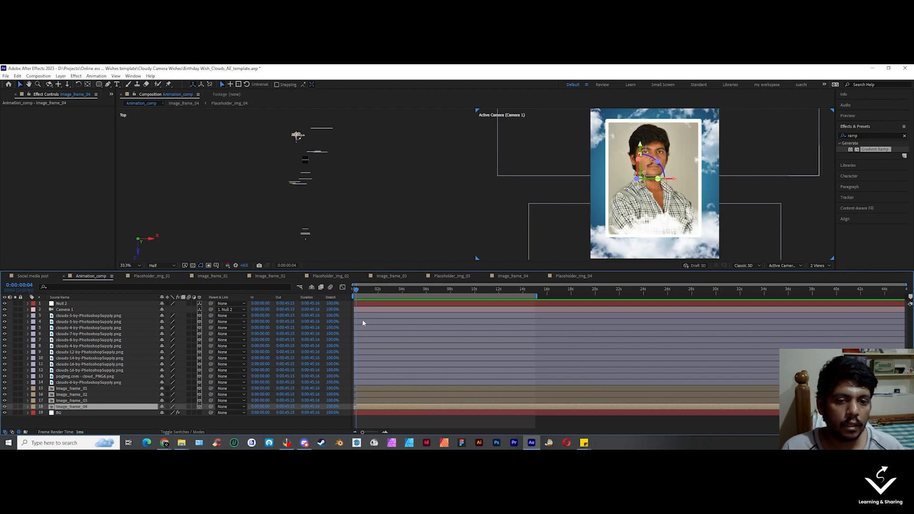
click(374, 304)
click(378, 290)
drag(379, 291, 350, 303)
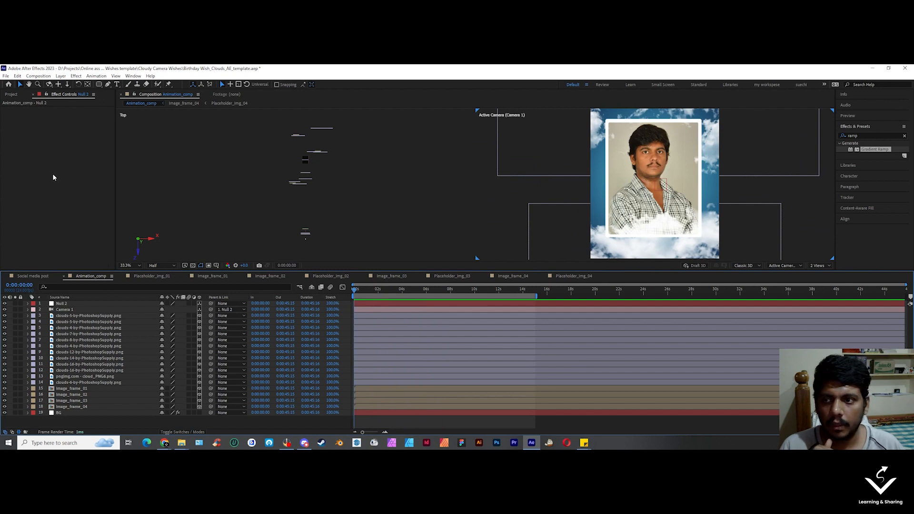
Step: Create a 1080 x 1350 px, 24 fps composition named Main comp_social media in the Main comp folder
click(11, 94)
click(11, 200)
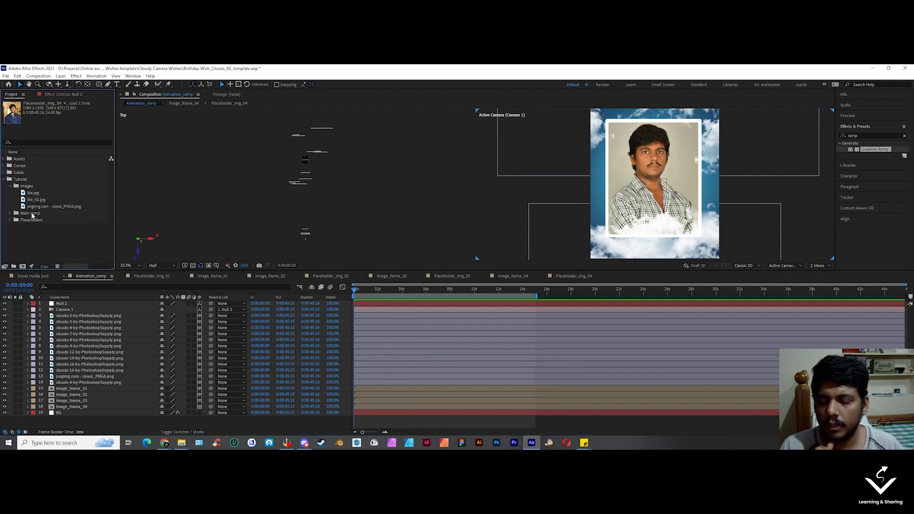
click(19, 212)
click(10, 186)
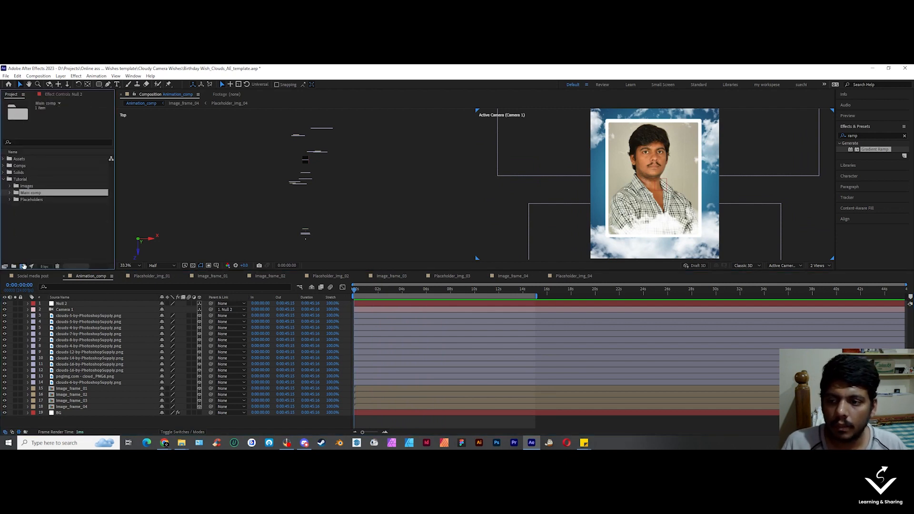
click(23, 266)
text(Main comp)
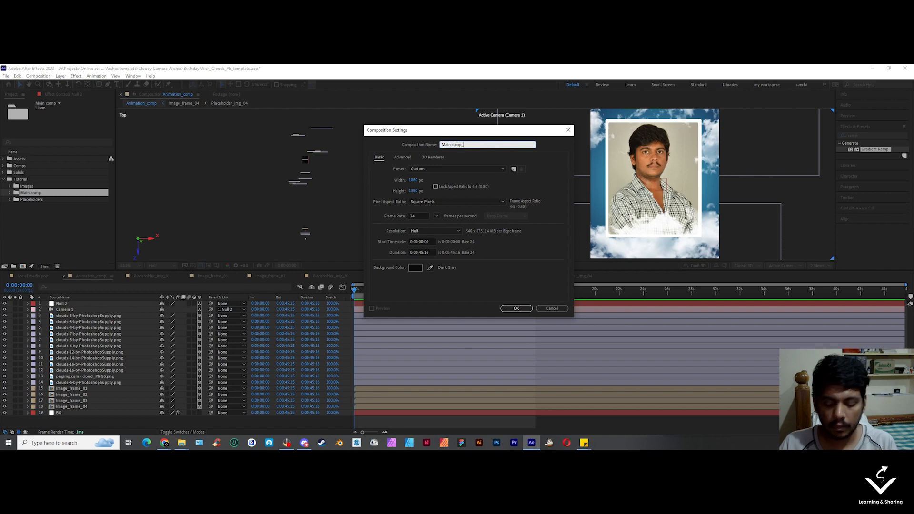
text(_social media)
click(516, 308)
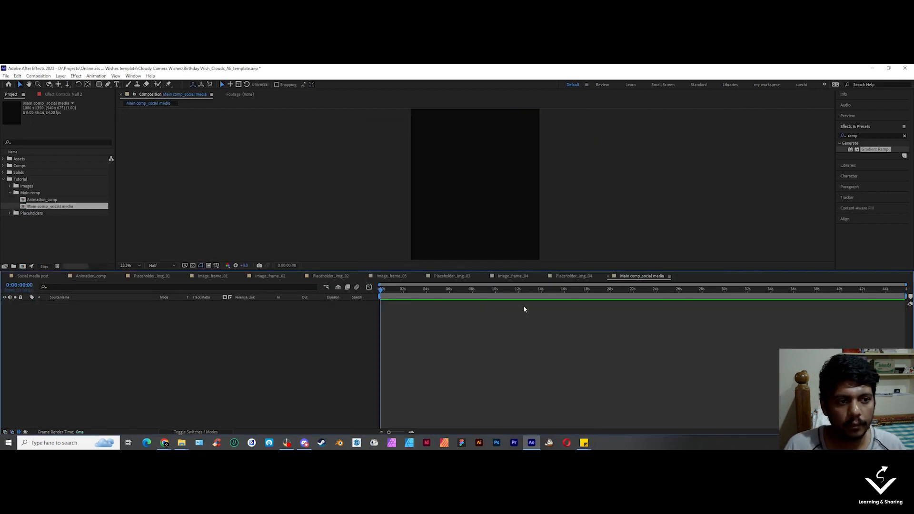
Step: Add Animation_comp to Main comp_social media, cut its first two seconds, and start the trimmed layer at 0:00:00:00
click(47, 200)
drag(49, 205, 91, 330)
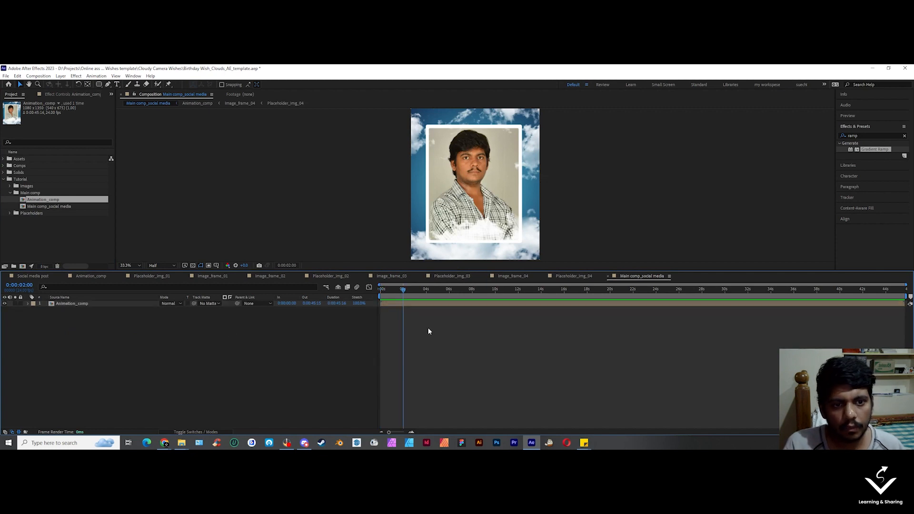
drag(405, 289, 403, 292)
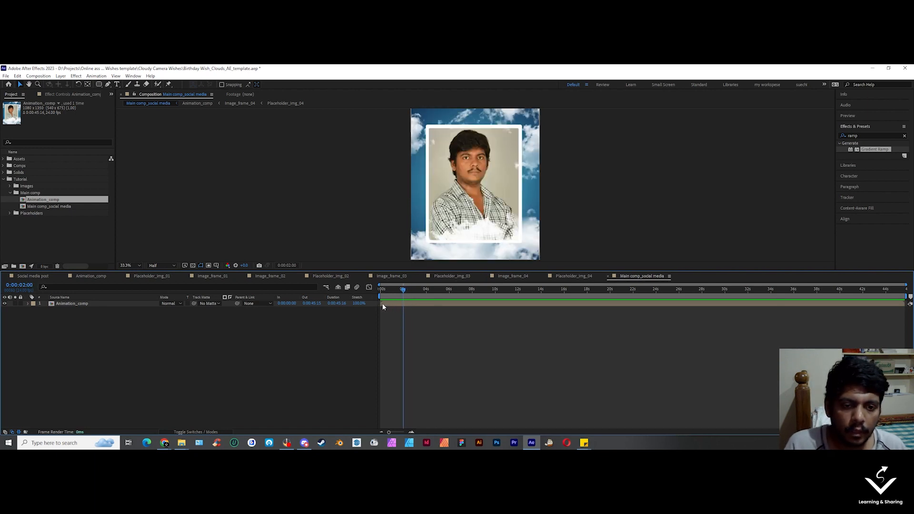
mouse_move(381, 304)
mouse_down()
mouse_move(402, 306)
mouse_move(393, 305)
mouse_up()
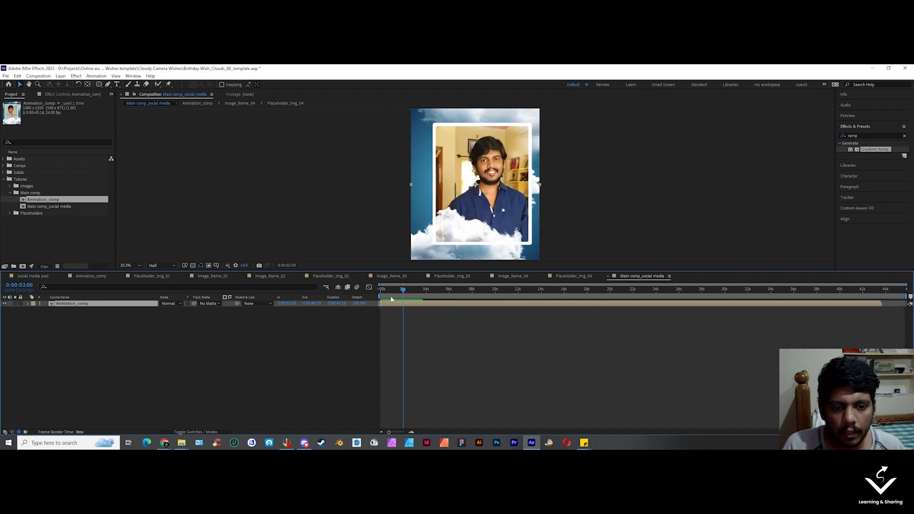
key(Home)
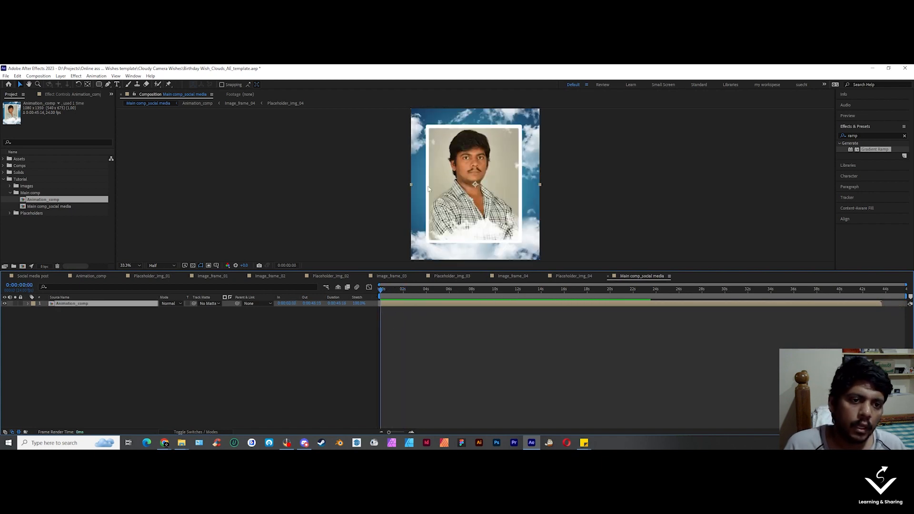
click(383, 290)
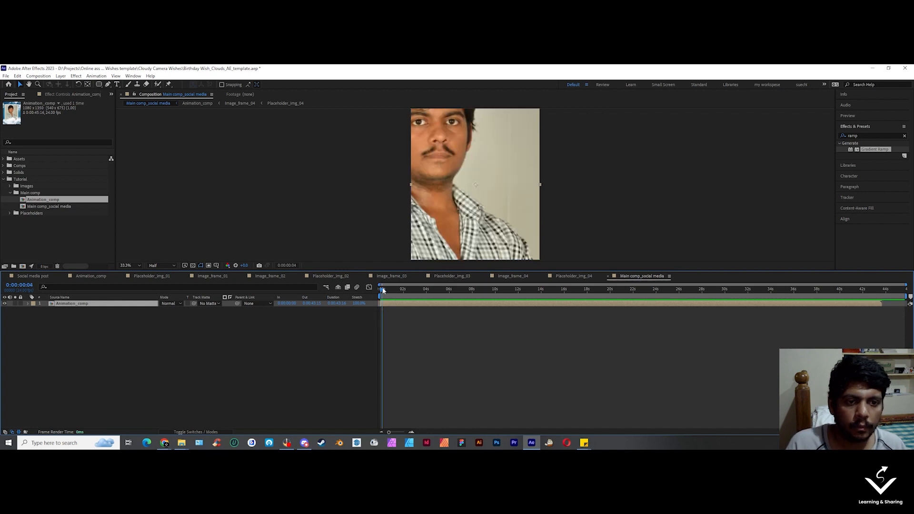
click(384, 289)
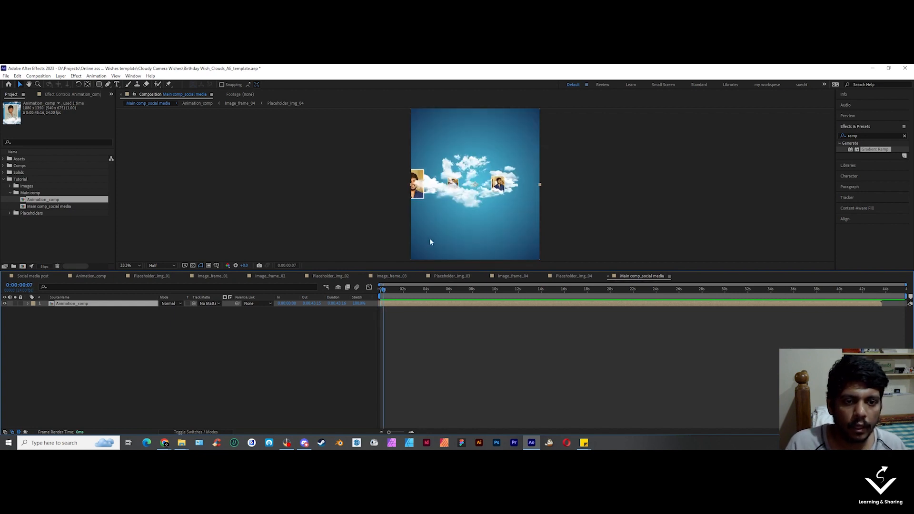
click(381, 292)
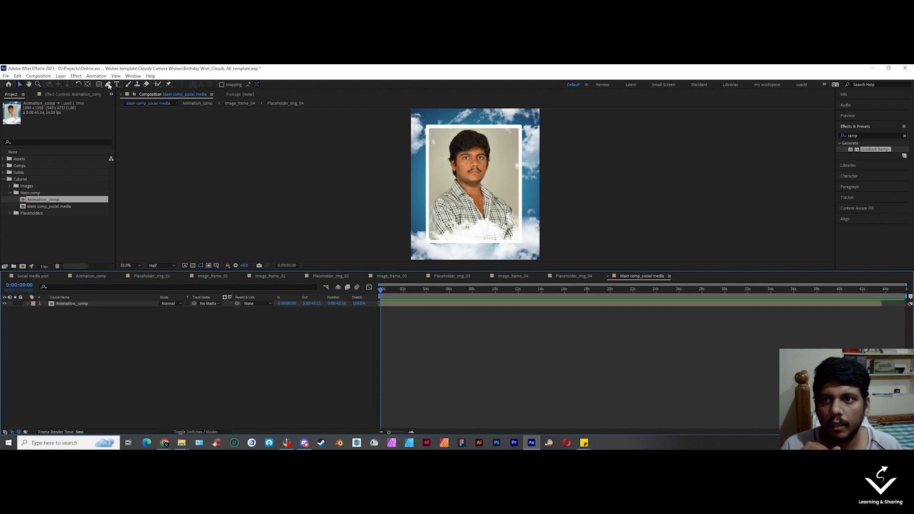
Step: Create a white, composition-sized solid layer named Fade above Animation_comp
click(60, 76)
mouse_move(86, 84)
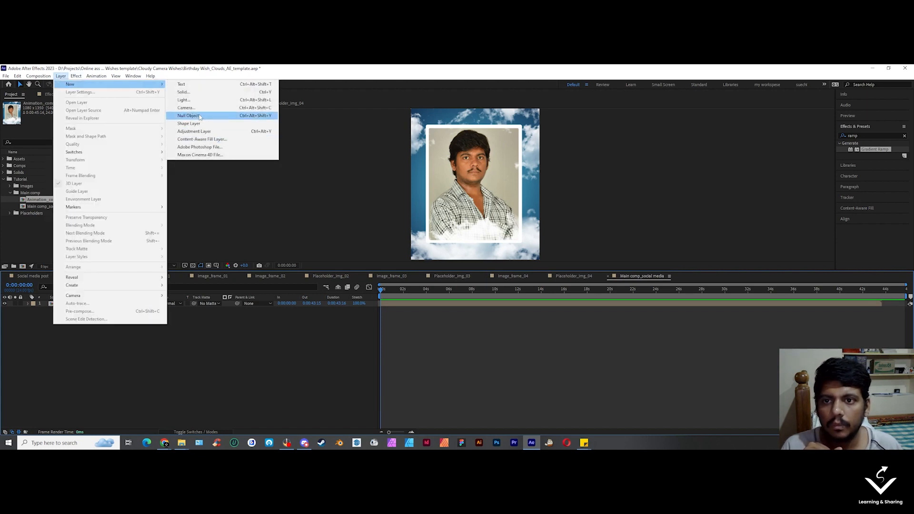
click(188, 92)
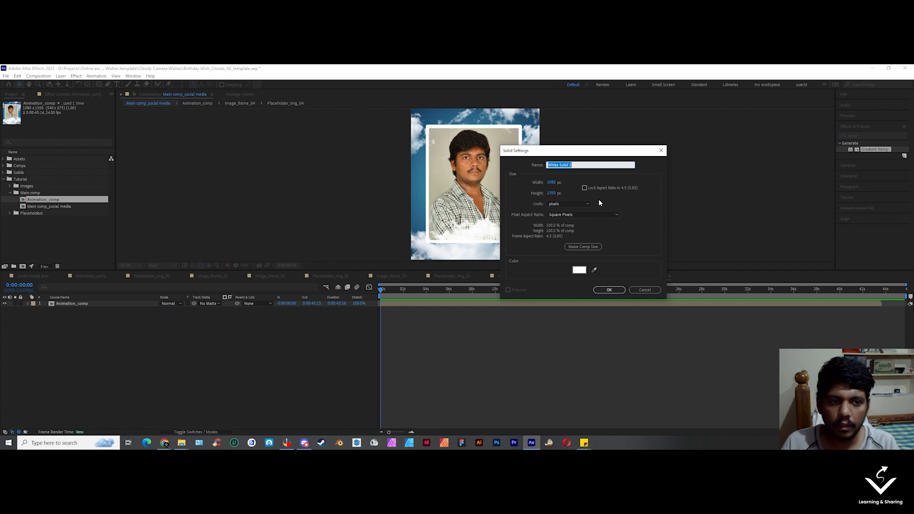
text(Fade)
click(579, 270)
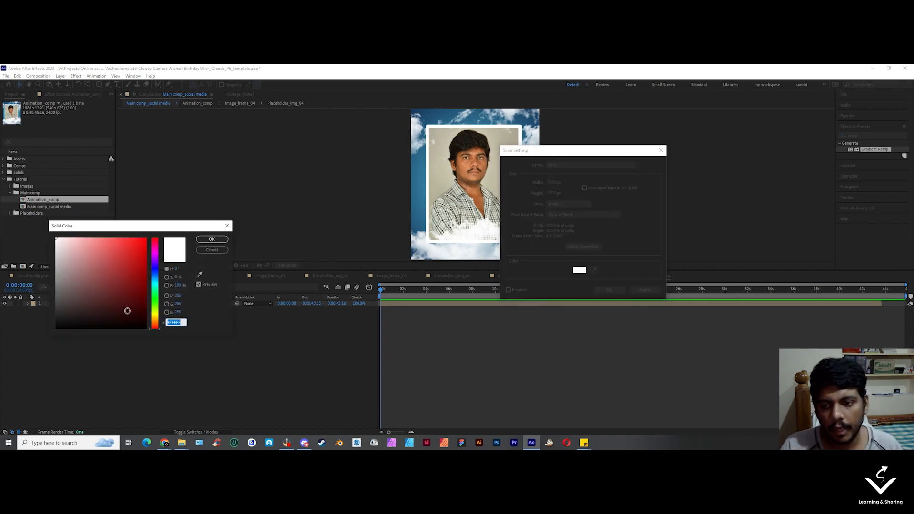
click(209, 242)
key(Return)
Step: Keyframe the Fade layer's opacity from 100% at 0:00:00:00 to 0% at 0:00:00:12 and trim the layer's end there
key(t)
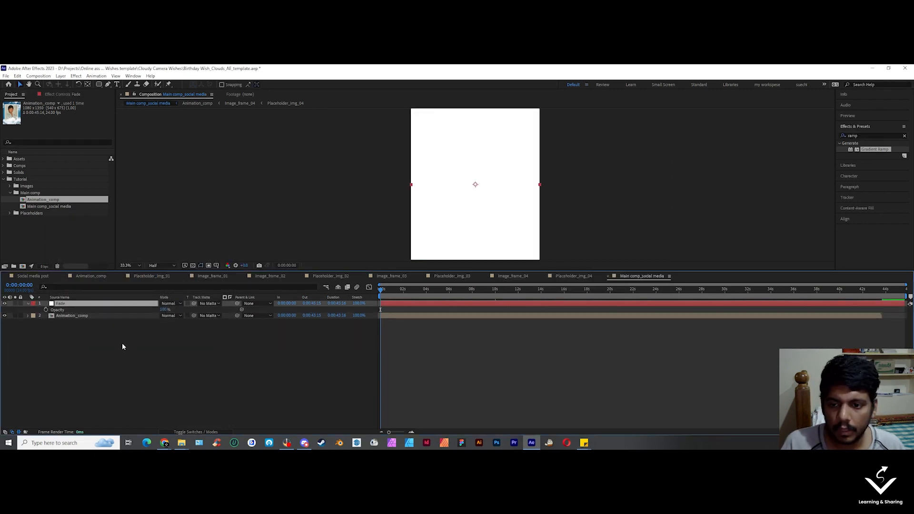
click(46, 309)
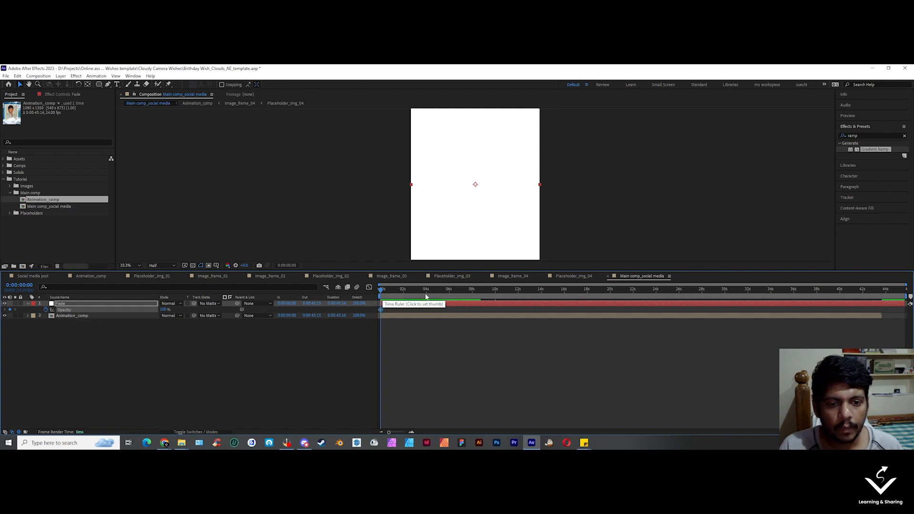
click(391, 296)
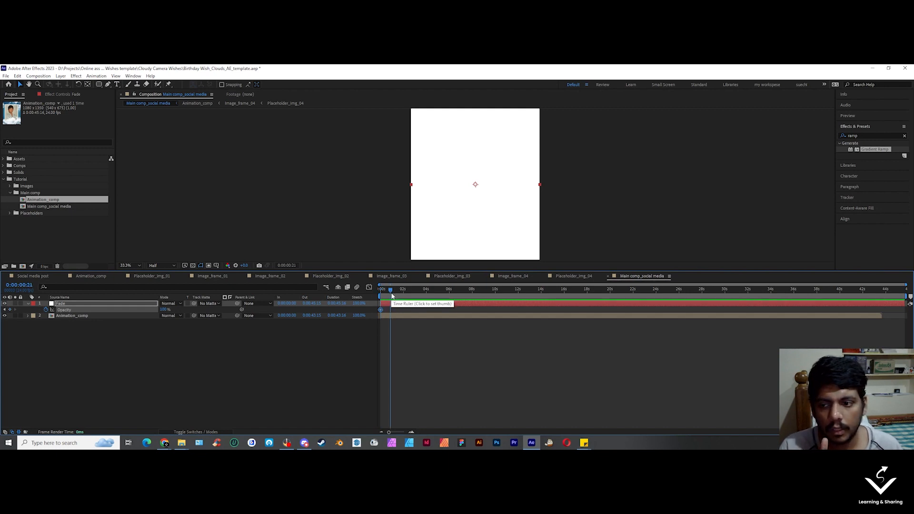
key(Page_Up)
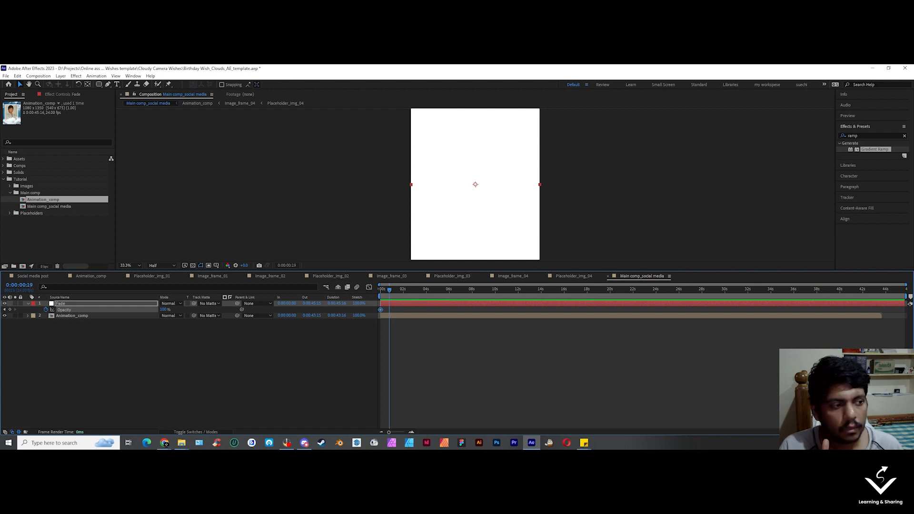
drag(905, 284, 515, 285)
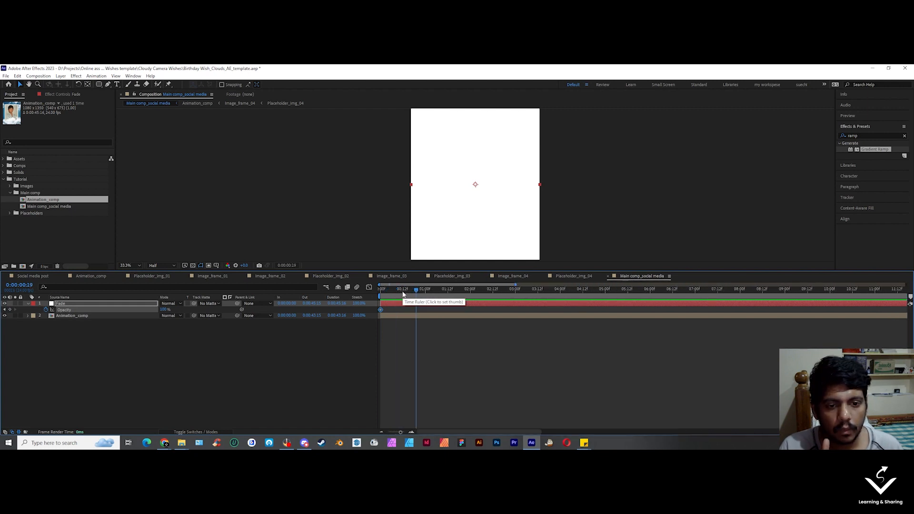
click(403, 296)
drag(164, 309, 114, 309)
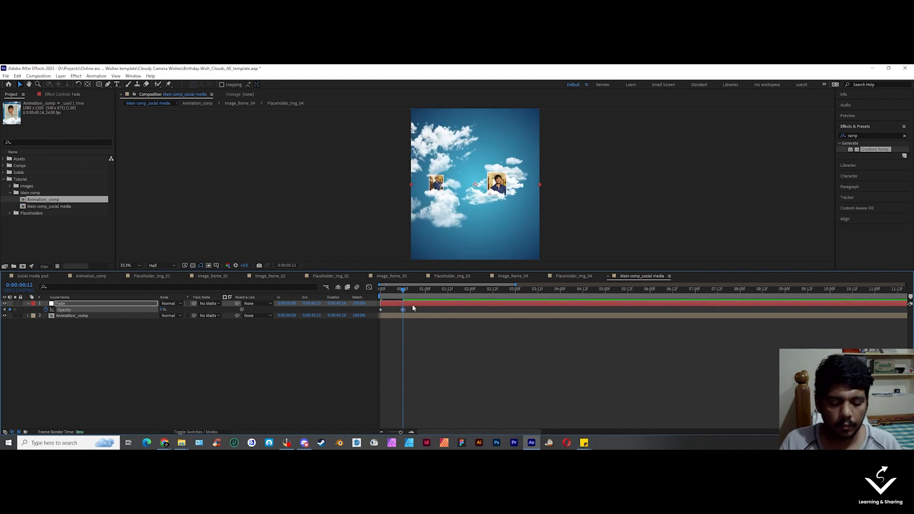
key(alt+bracketright)
click(400, 324)
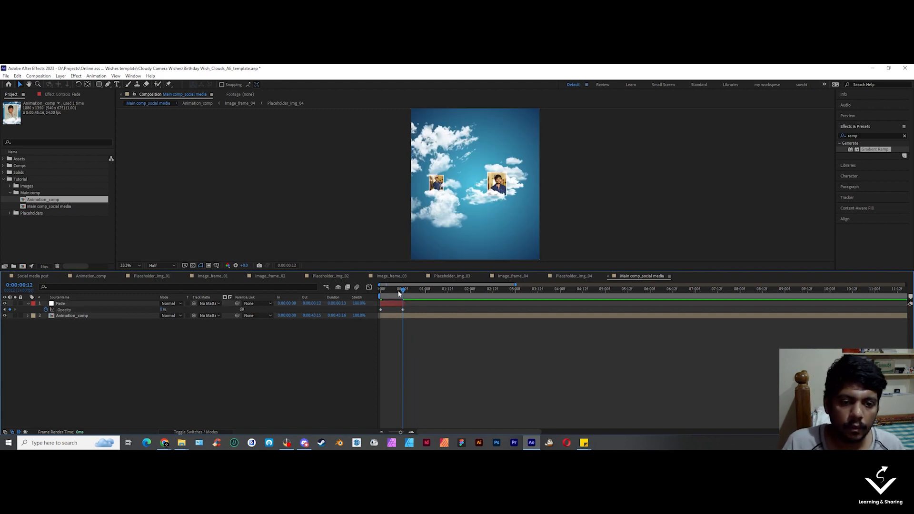
Step: Shift the Fade layer's first opacity keyframe to about 0:00:00:06 and preview the shortened fade
key(Home)
key(space)
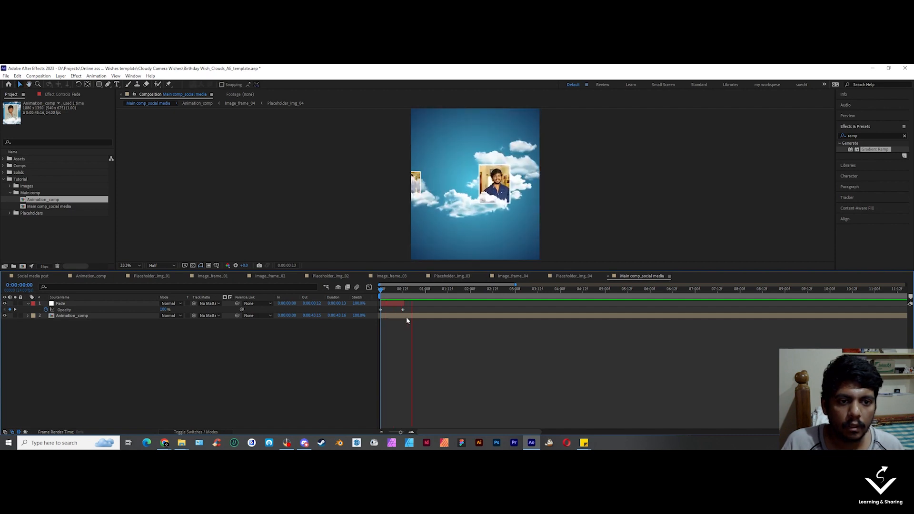
drag(414, 299, 392, 293)
mouse_move(380, 310)
mouse_down()
mouse_move(392, 310)
mouse_move(372, 297)
mouse_up()
click(400, 326)
key(space)
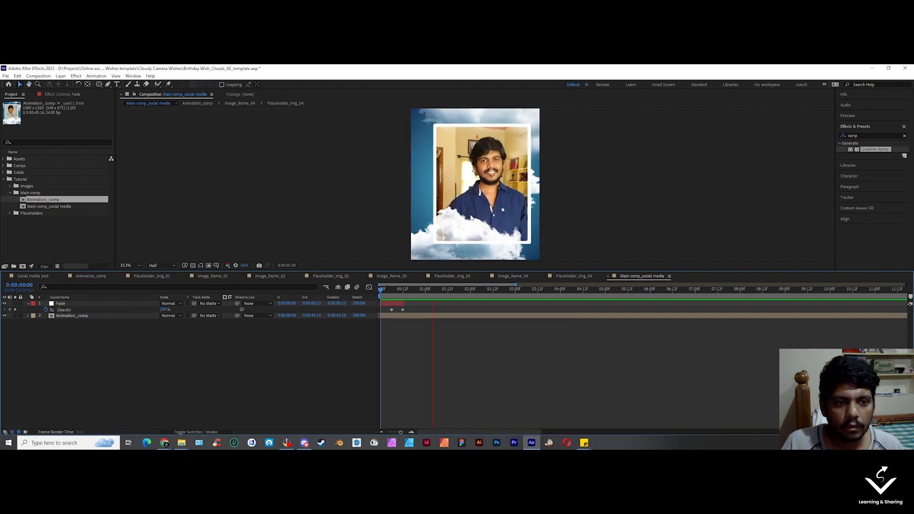
key(space)
key(space)
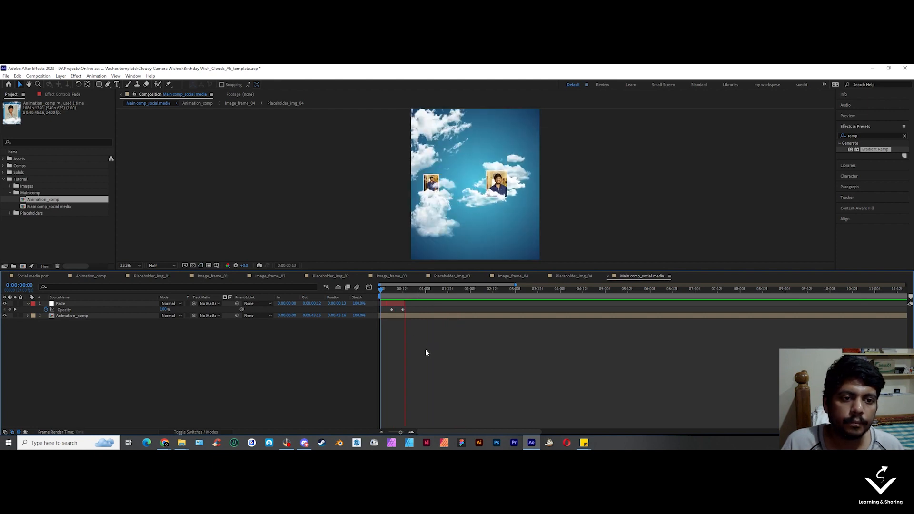
key(space)
key(space)
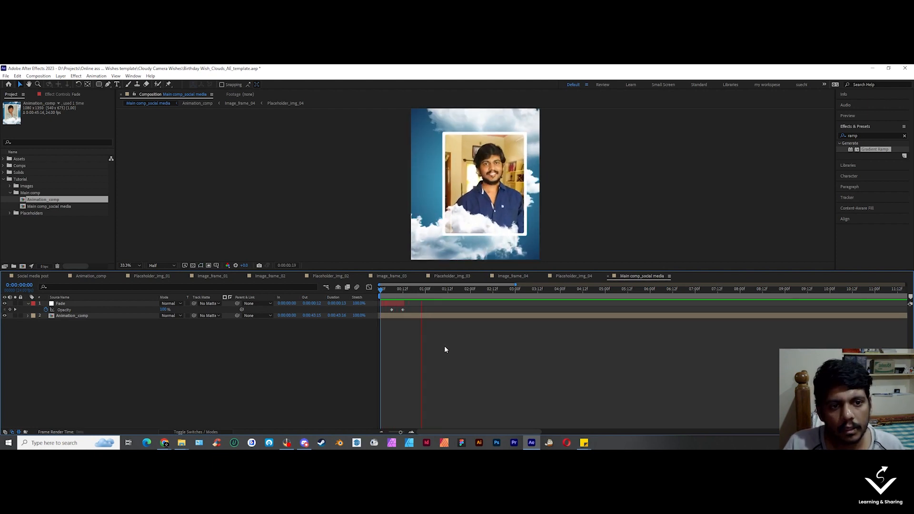
key(space)
Step: Add the karaoke MP3 from the Assets Audio folder above the Fade layer in Main comp_social media and preview it with the animation
scroll(518, 342, down, 4)
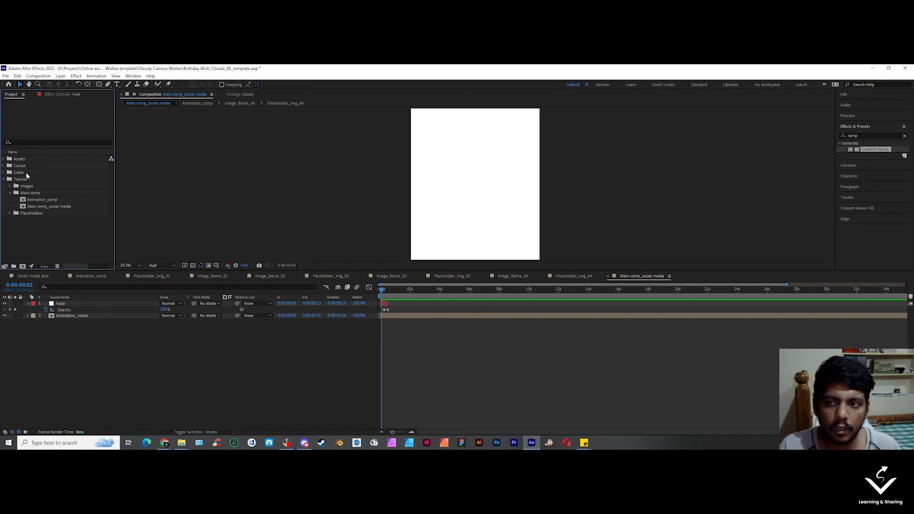
double_click(20, 166)
click(25, 173)
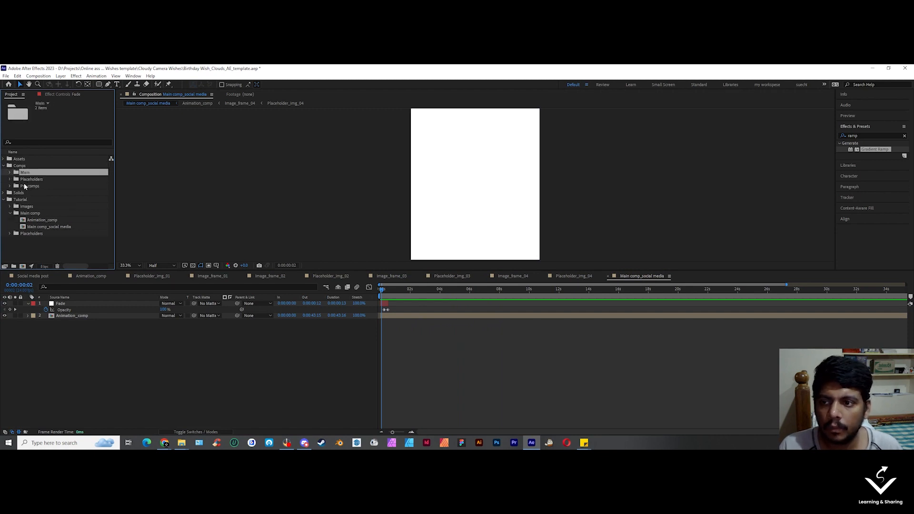
click(4, 165)
click(3, 159)
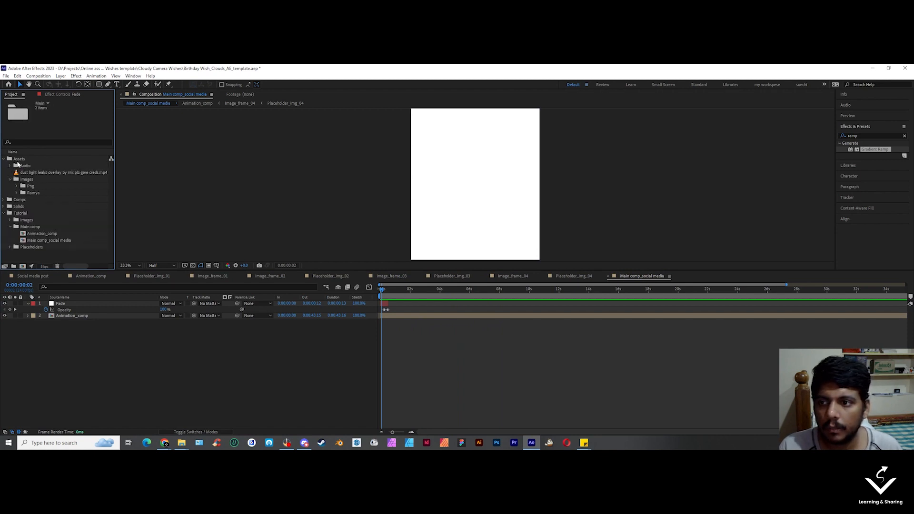
click(10, 166)
click(9, 166)
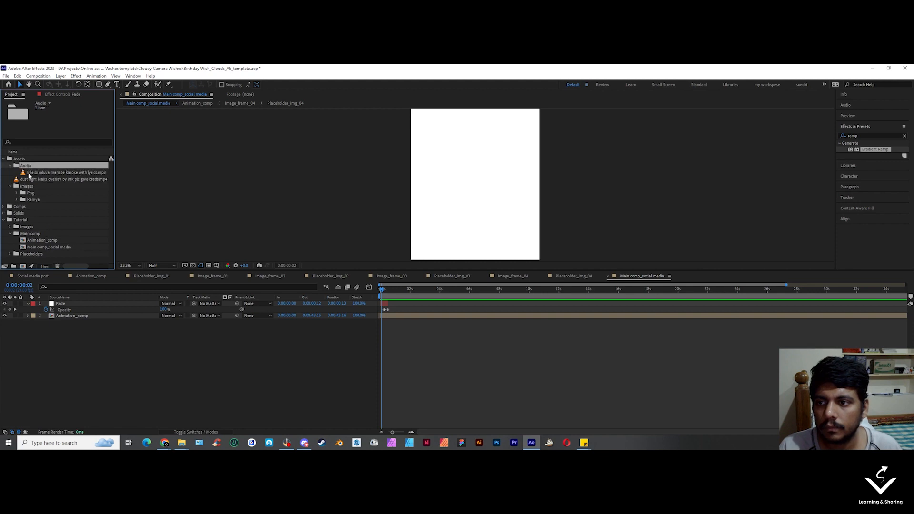
click(32, 173)
drag(40, 176, 54, 305)
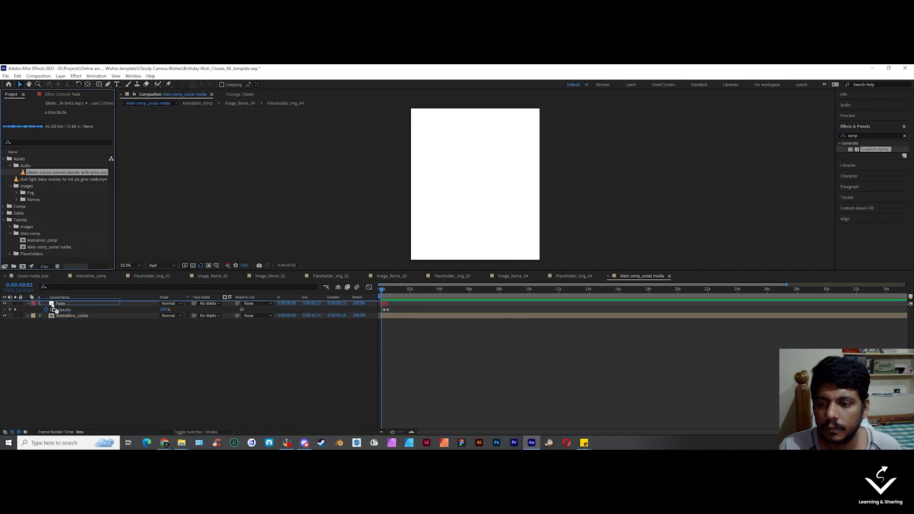
key(space)
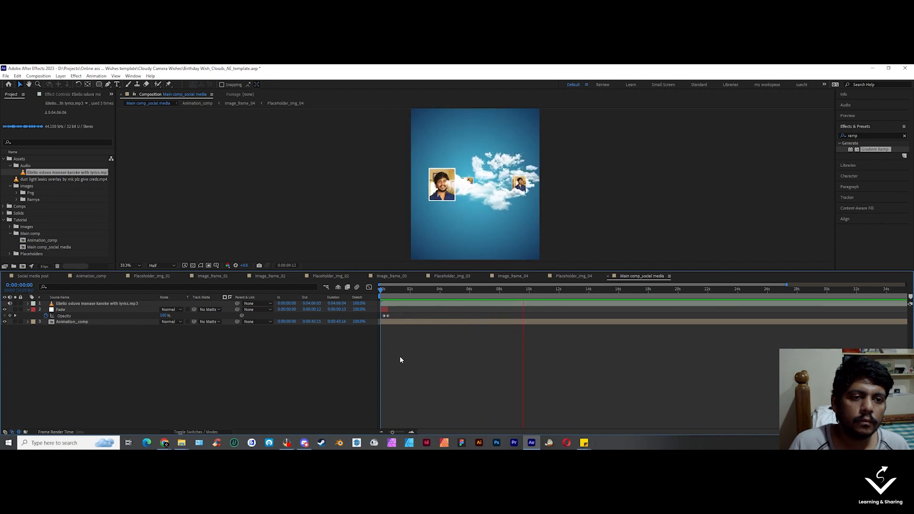
key(space)
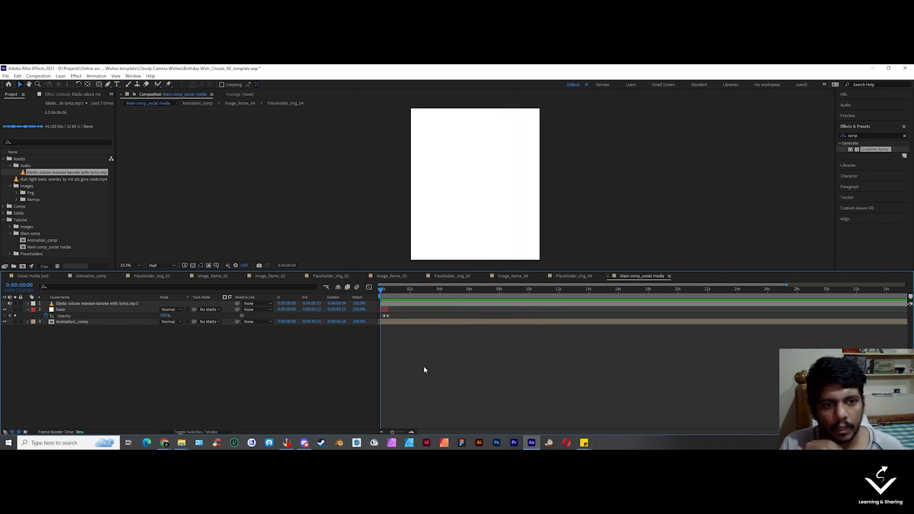
Step: Mute the MP3 layer and scrub around the two-second mark to check the camera's hold on the photo frame
click(414, 303)
drag(390, 290, 401, 320)
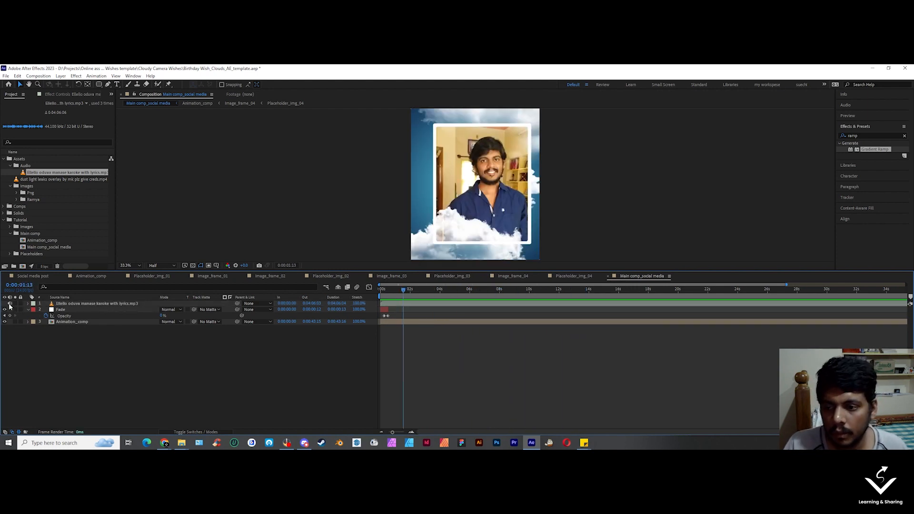
key(space)
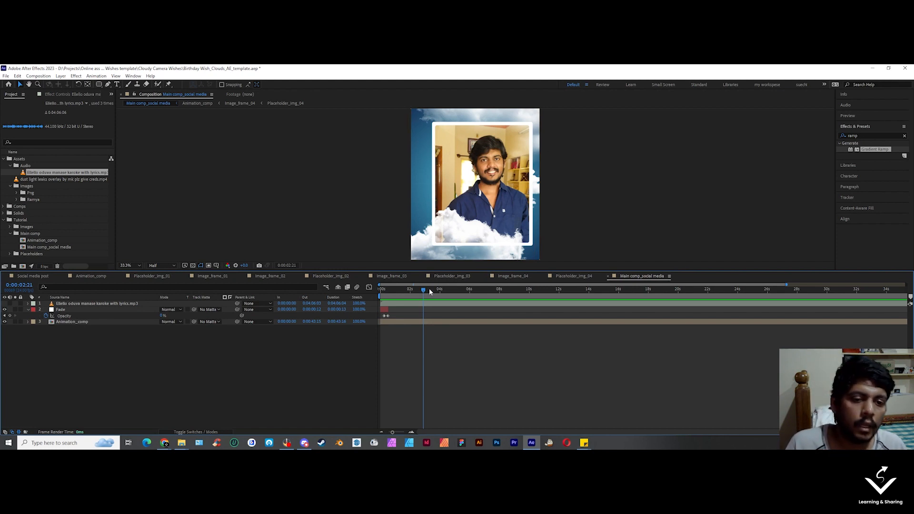
click(412, 288)
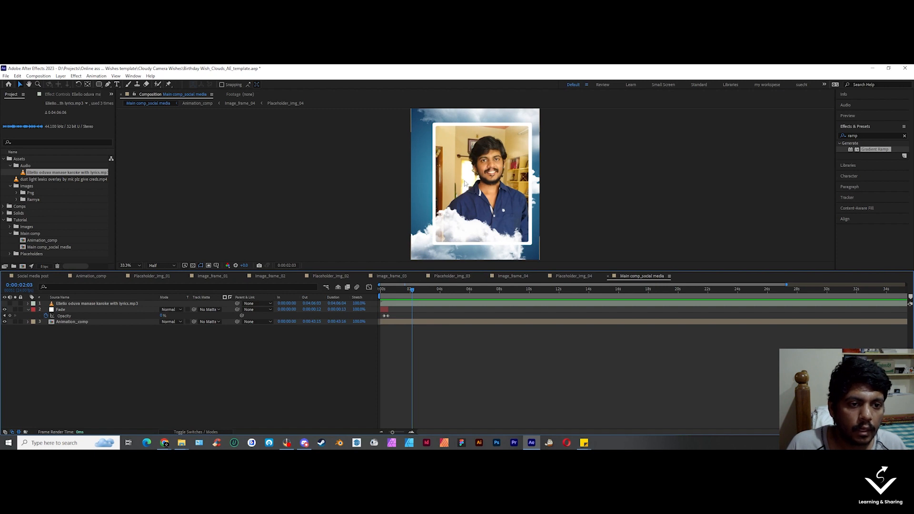
mouse_move(415, 294)
mouse_down()
mouse_move(438, 296)
mouse_move(407, 294)
mouse_up()
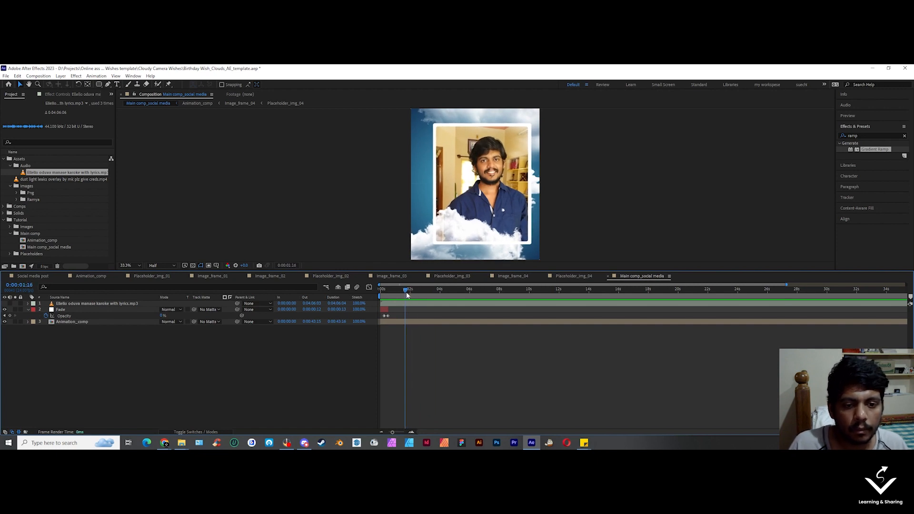
Step: Open Animation_comp and enter the expression wiggle(.8,10) on the position of the Image_frame_03 layer
double_click(119, 321)
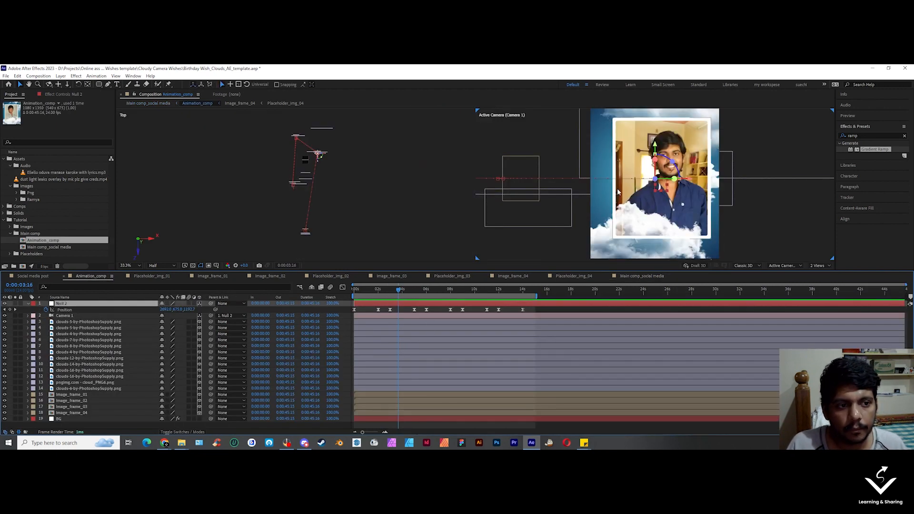
click(78, 407)
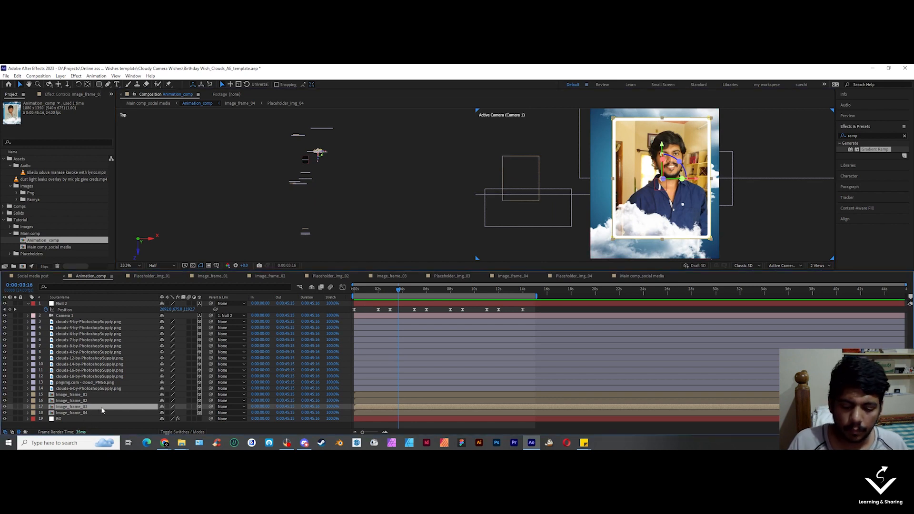
key(p)
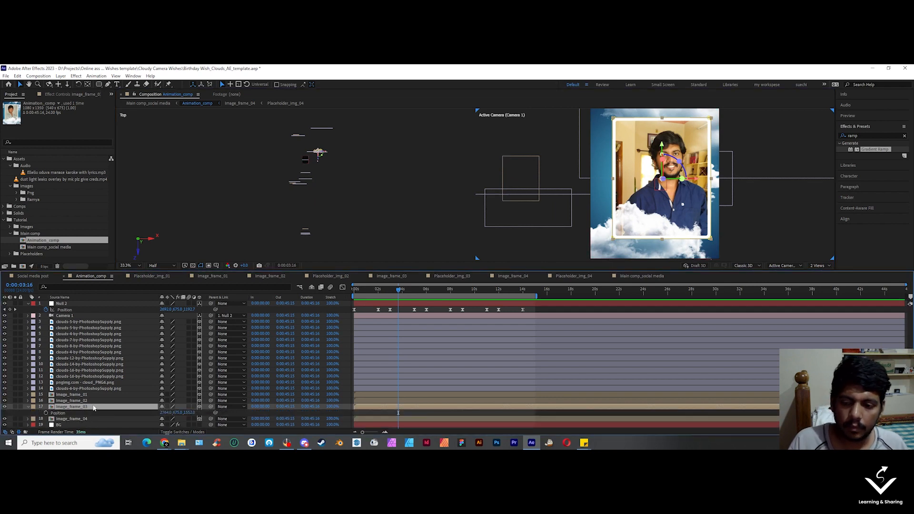
alt+click(46, 413)
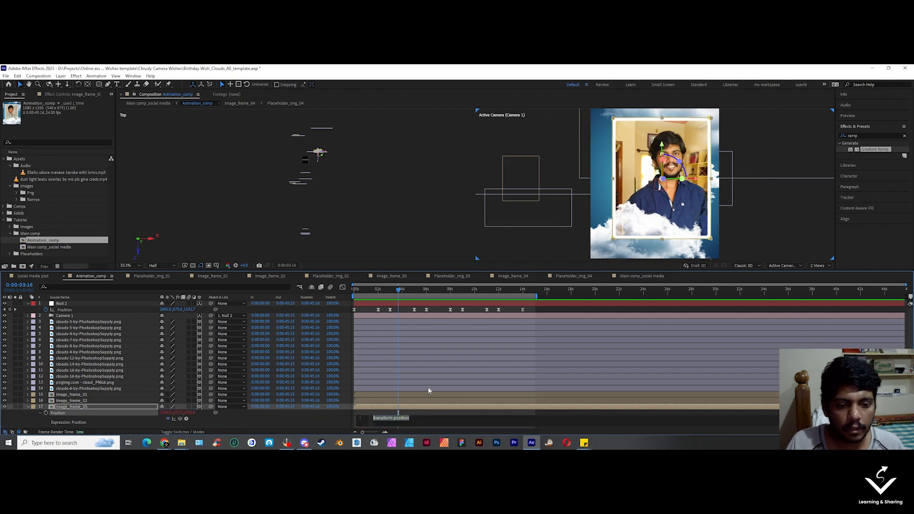
text(wiggle)
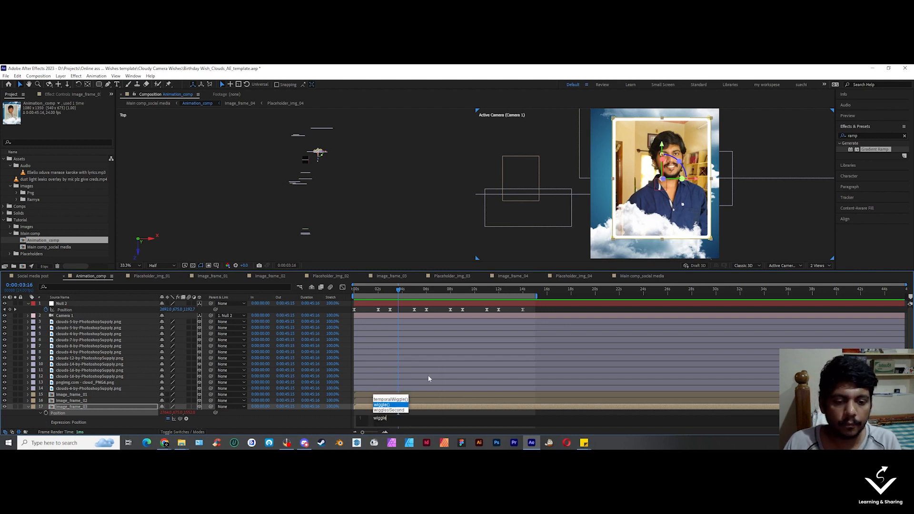
key(Return)
text(8)
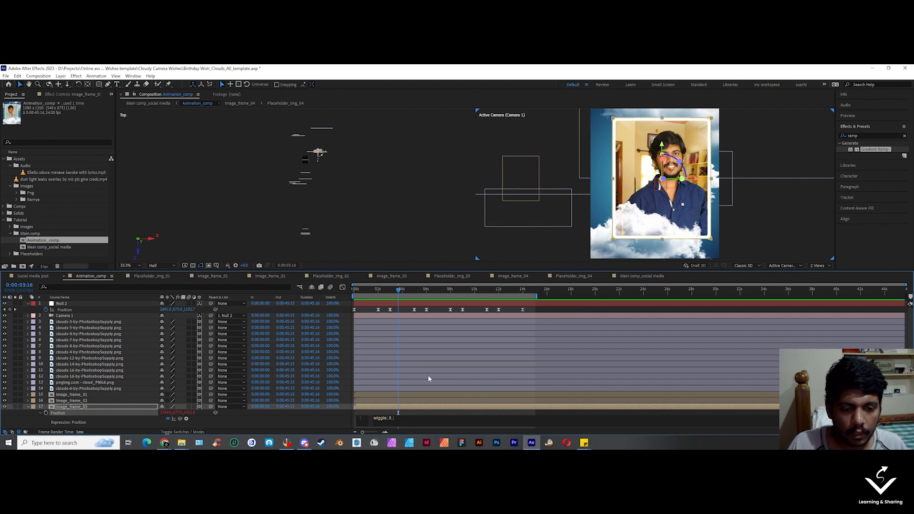
text(,10)
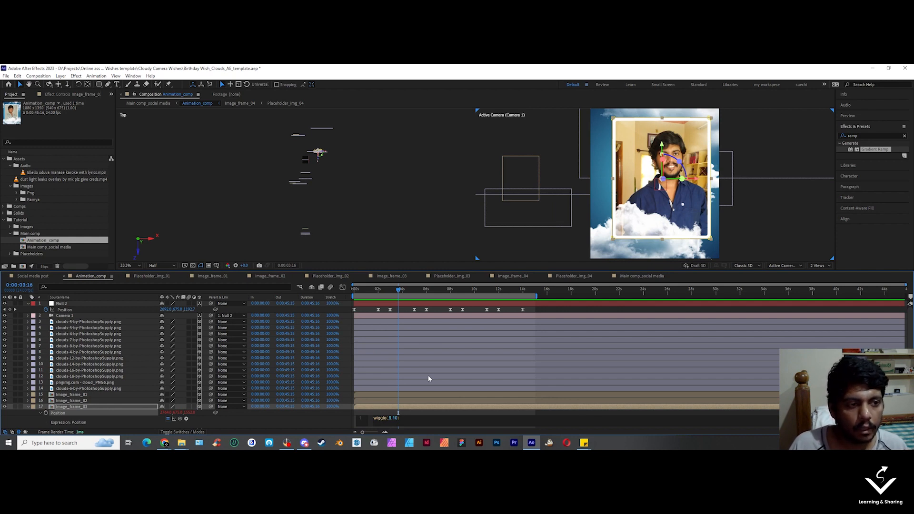
Step: Preview Image_frame_03's movement, change its position expression to wiggle(.7,25), and play the result
click(362, 291)
drag(379, 291, 383, 291)
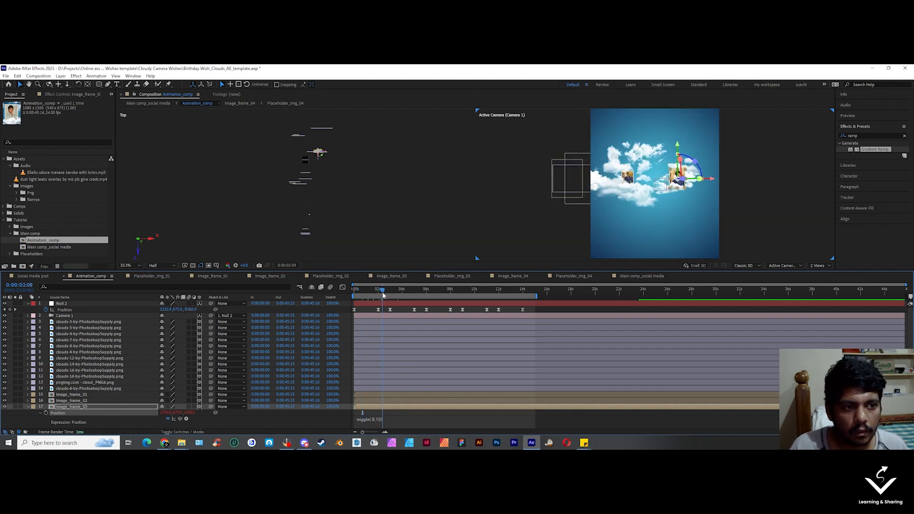
key(space)
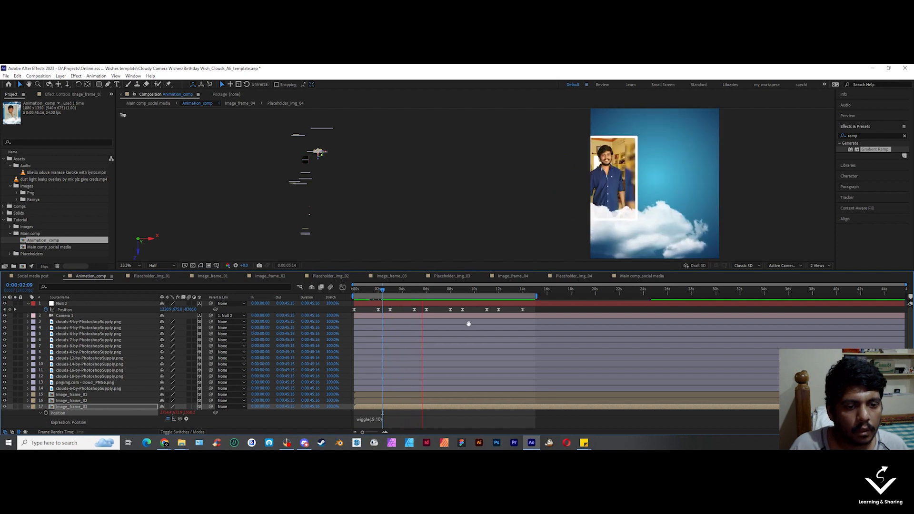
drag(425, 291, 395, 295)
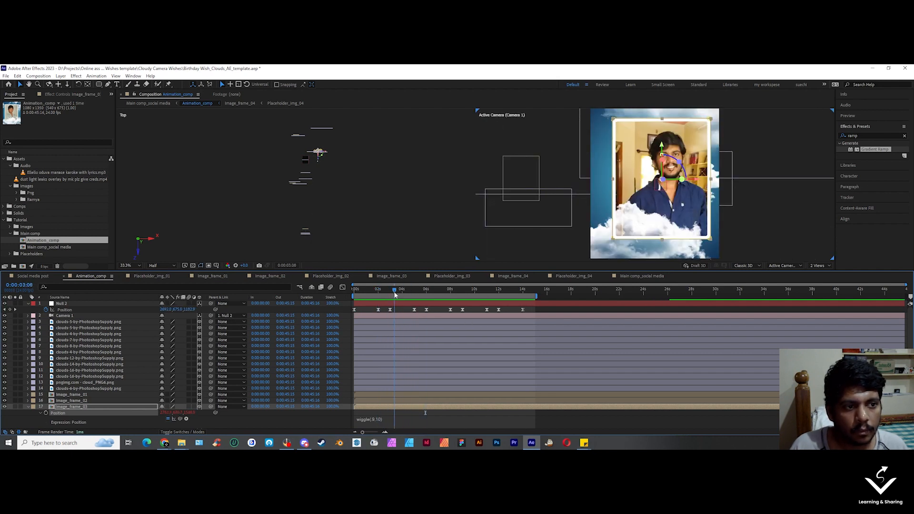
click(376, 423)
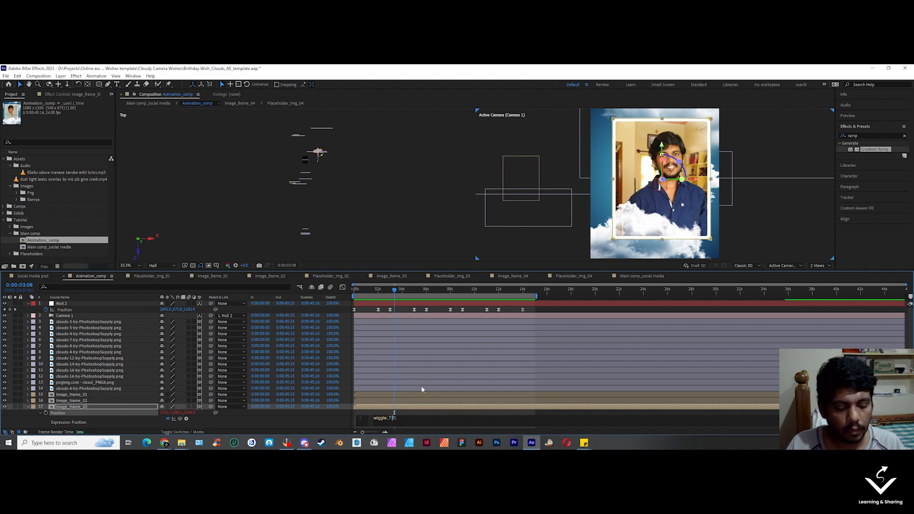
click(421, 390)
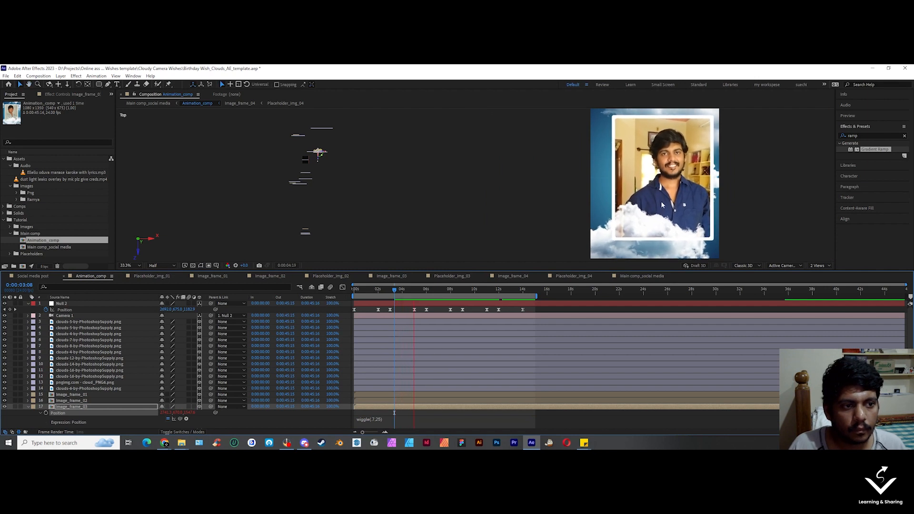
click(377, 290)
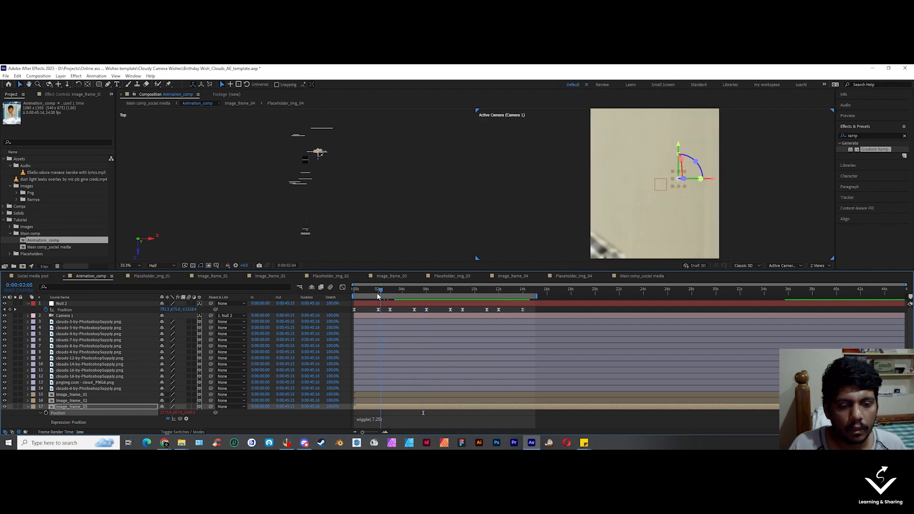
drag(378, 290, 386, 293)
Step: Lower the wiggle frequency in Image_frame_03's position expression to .5 and preview the motion
click(384, 423)
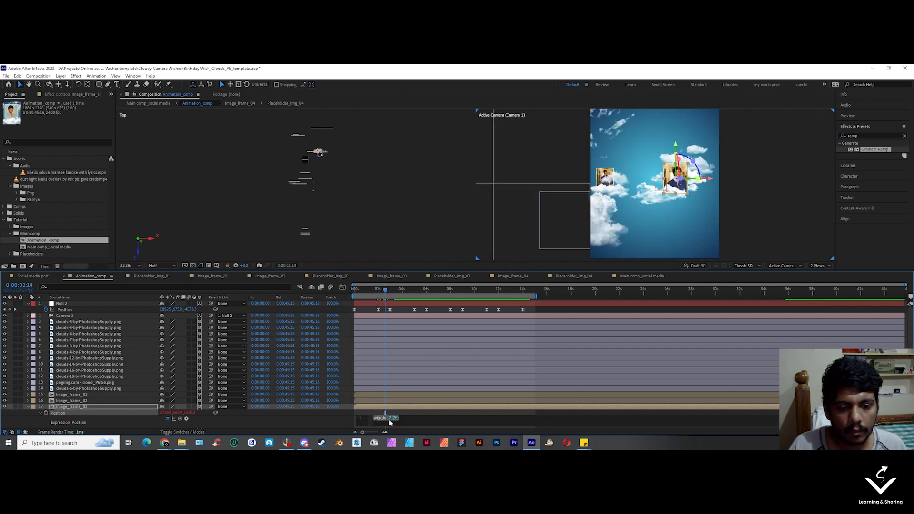
click(389, 421)
text(.)
key(Delete)
text(5)
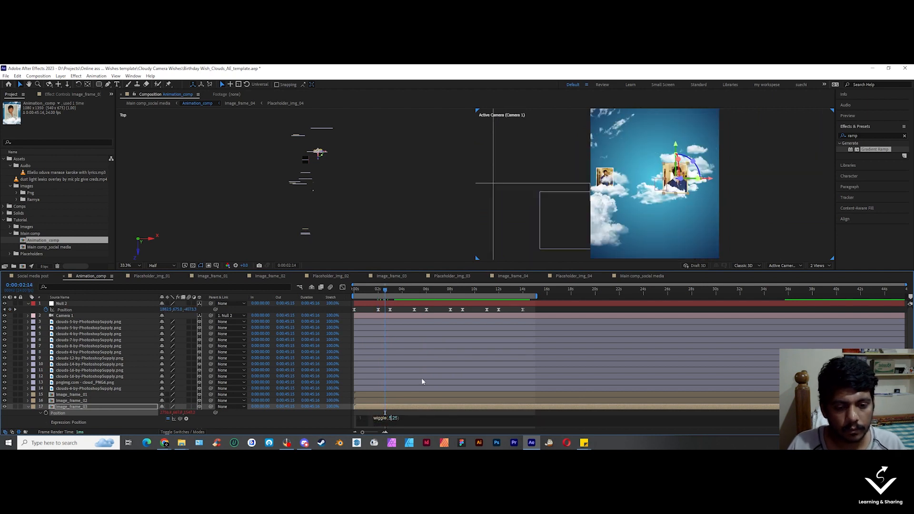
key(KP_Enter)
key(space)
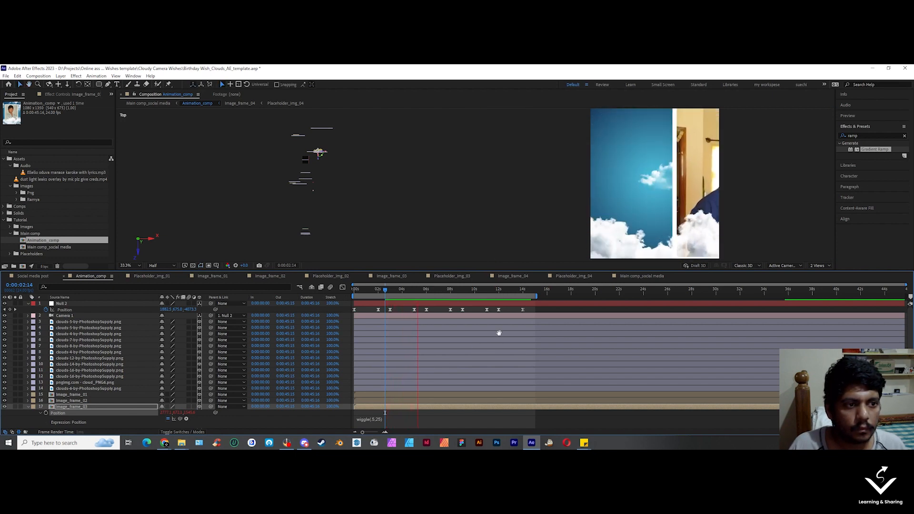
key(space)
Step: Reduce the wiggle amplitude in Image_frame_03's position expression to 15 and preview the motion from about three seconds
drag(410, 292, 391, 291)
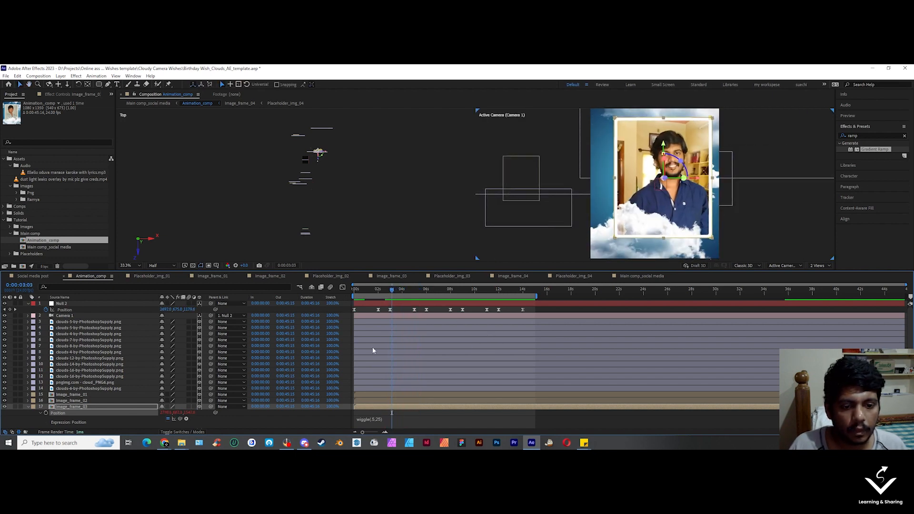
click(379, 423)
click(395, 420)
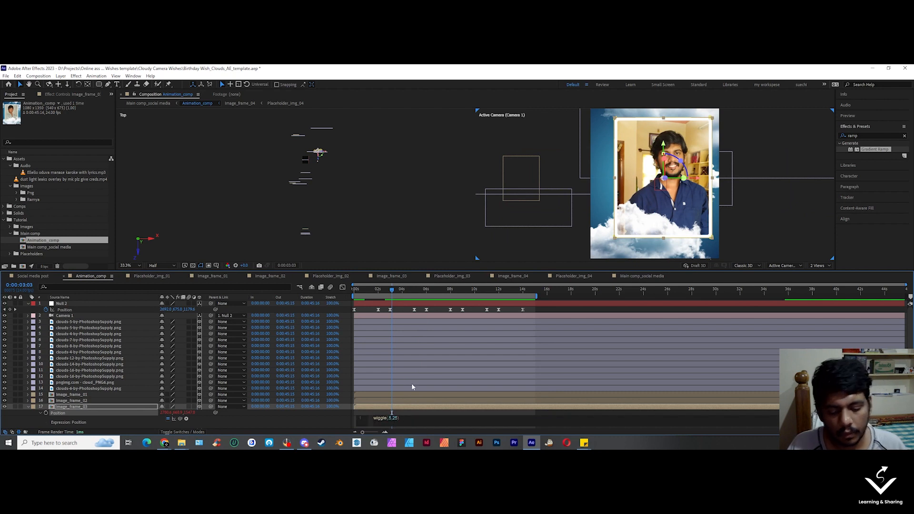
text(1)
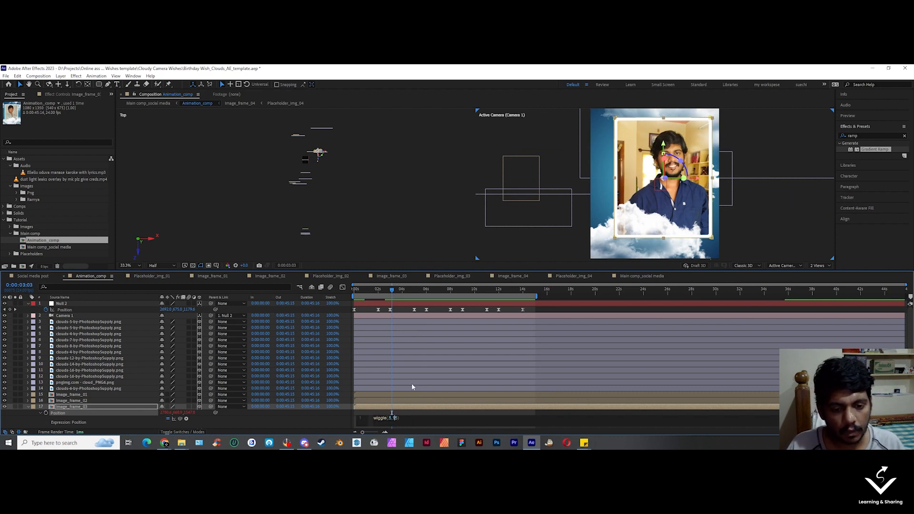
key(KP_Enter)
key(space)
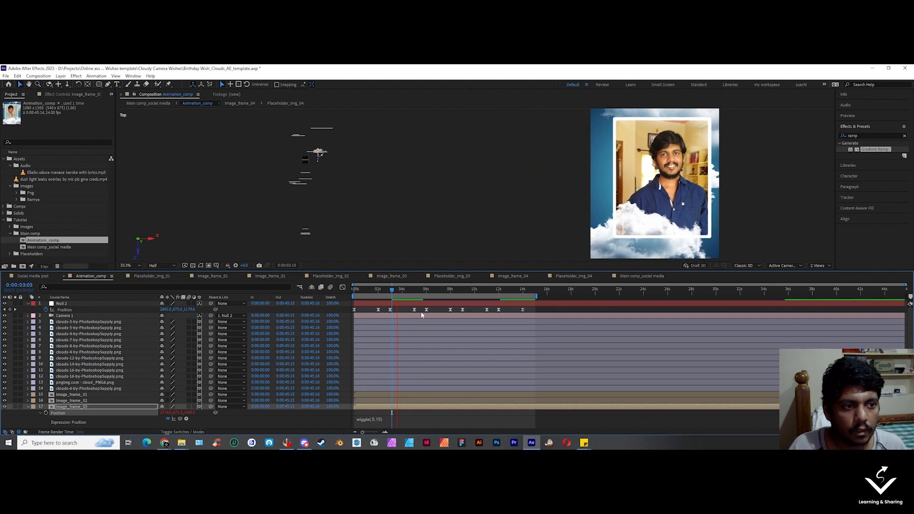
Step: Replay Image_frame_03's motion with the current wiggle expression and stop at about four and a half seconds
click(393, 295)
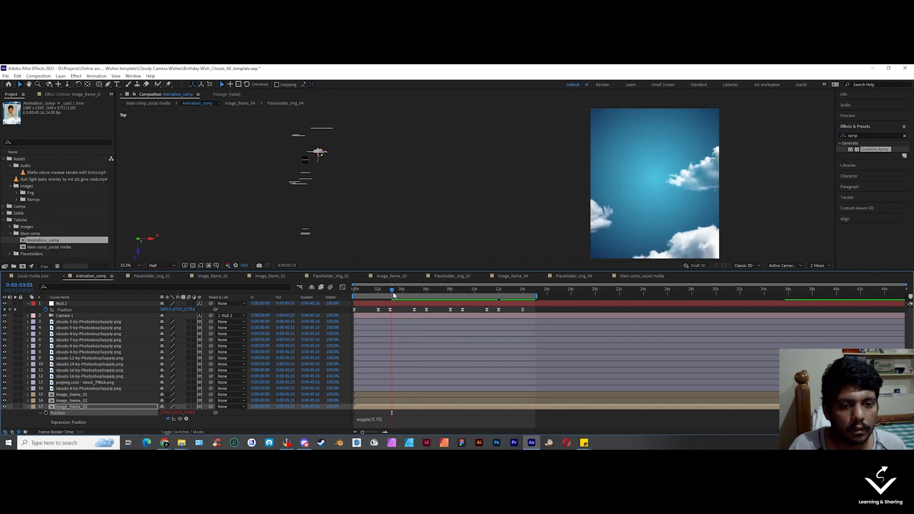
key(space)
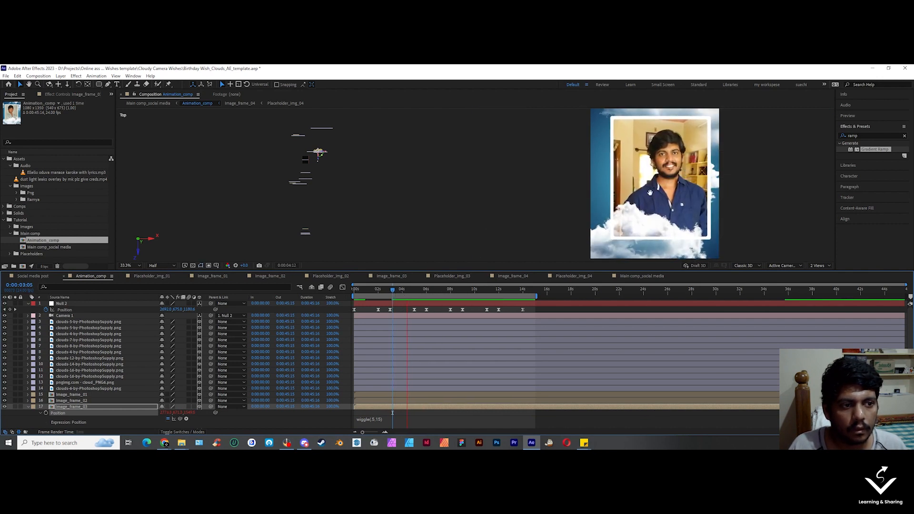
click(378, 419)
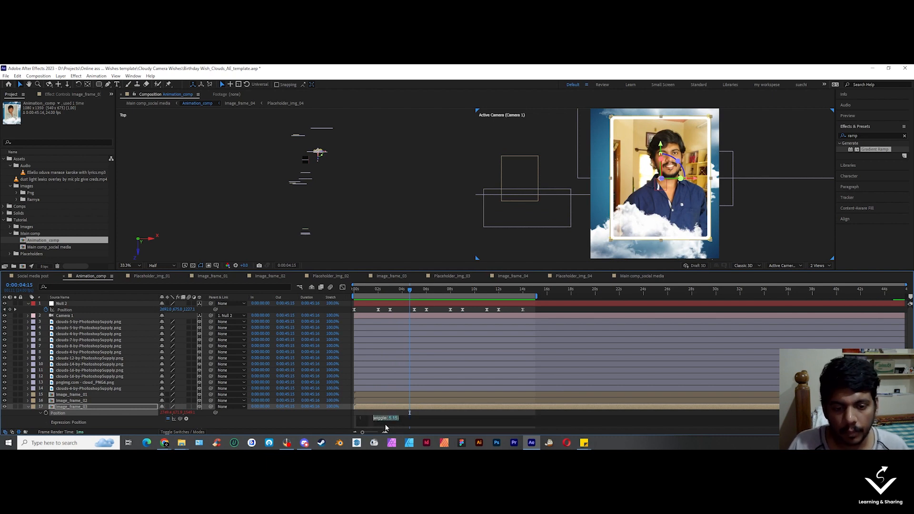
Step: Copy only the position expression of Image_frame_03 and paste it onto Image_frame_01, Image_frame_02 and Image_frame_04
right_click(108, 412)
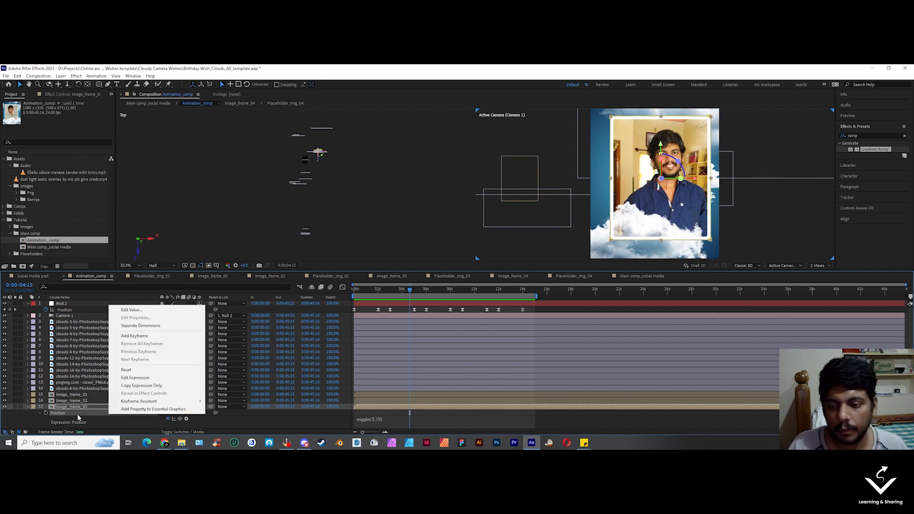
click(138, 387)
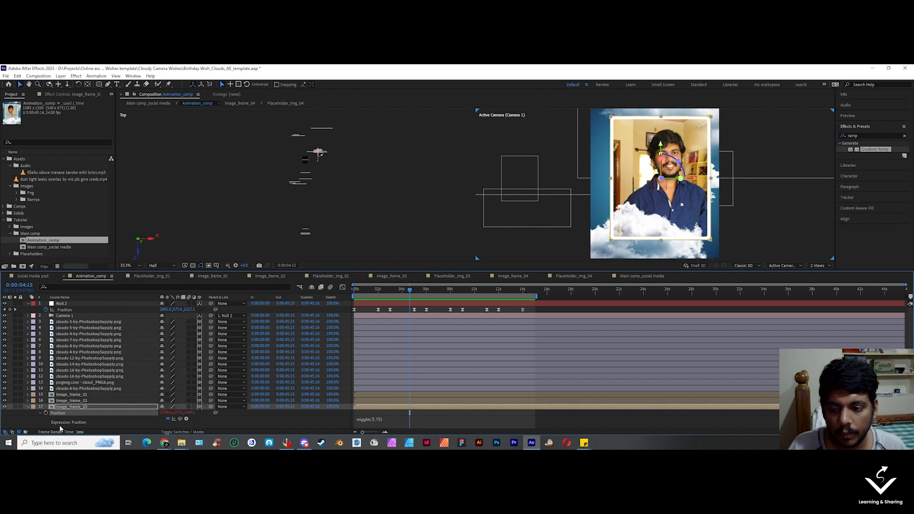
click(28, 407)
click(72, 413)
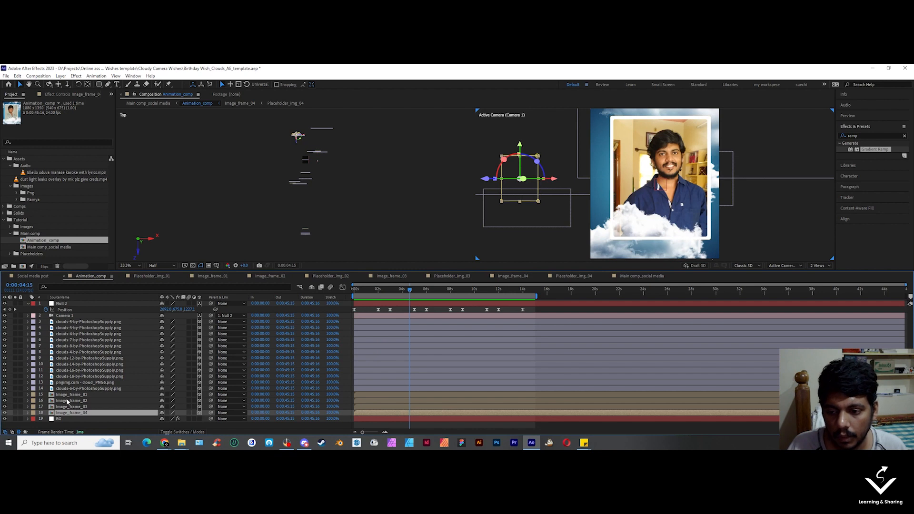
ctrl+click(72, 401)
ctrl+click(73, 395)
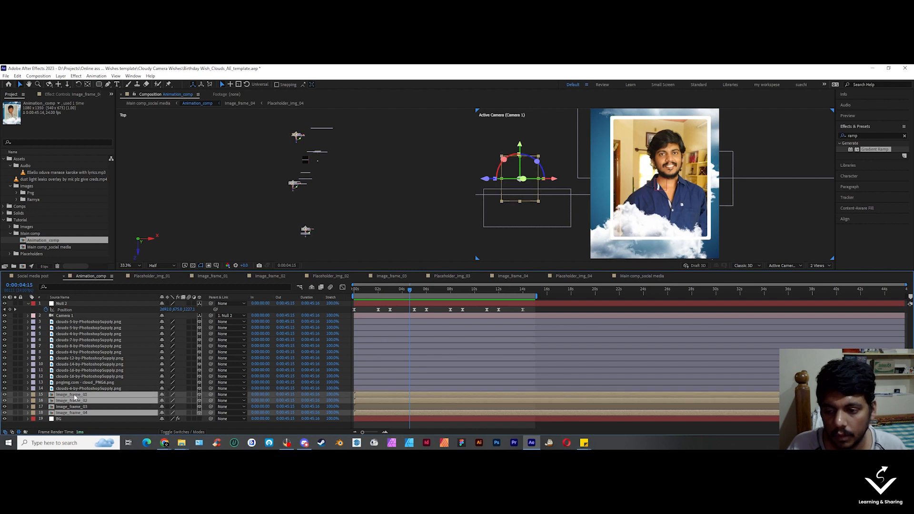
key(Home)
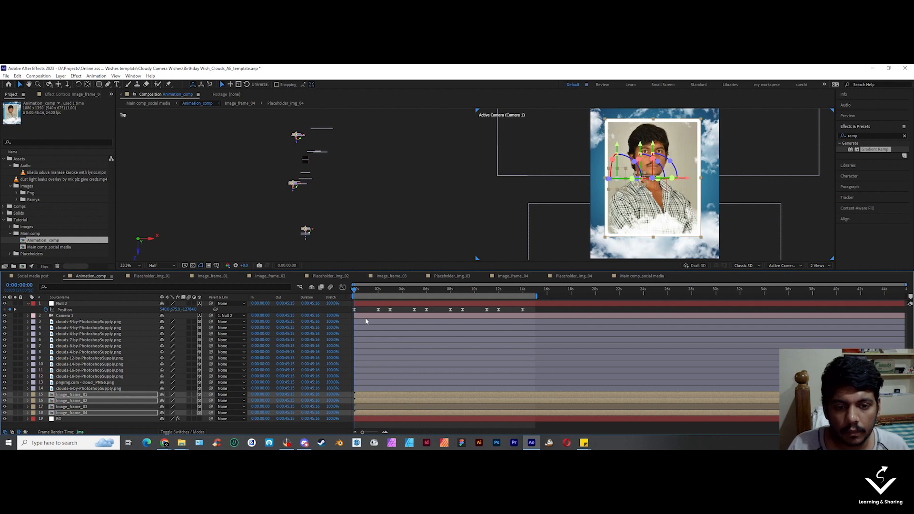
Step: Open Main comp_social media and place the dust light leaks overlay video between the Fade and Animation_comp layers
click(638, 276)
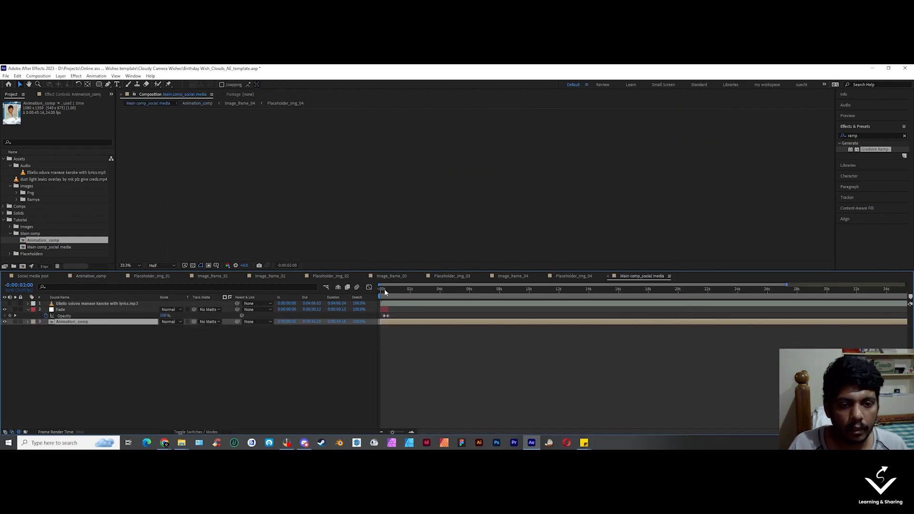
drag(480, 294, 508, 300)
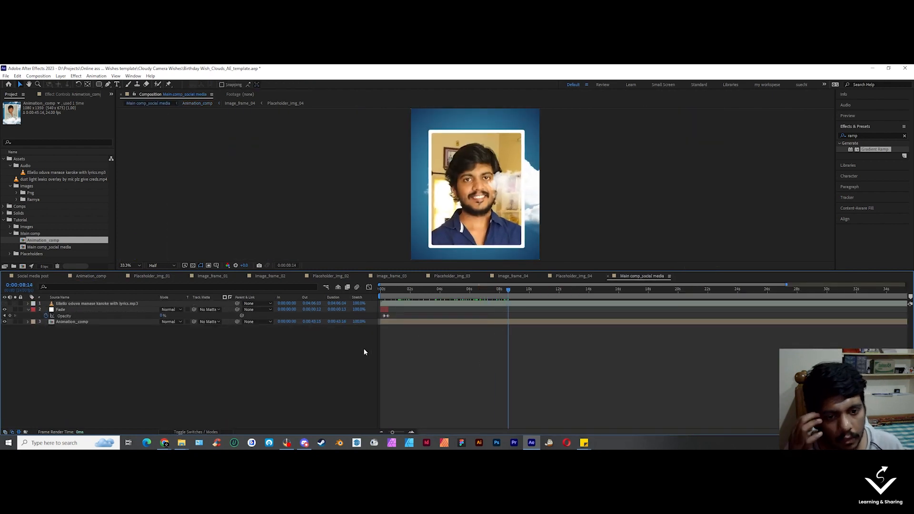
click(10, 233)
click(4, 220)
click(46, 179)
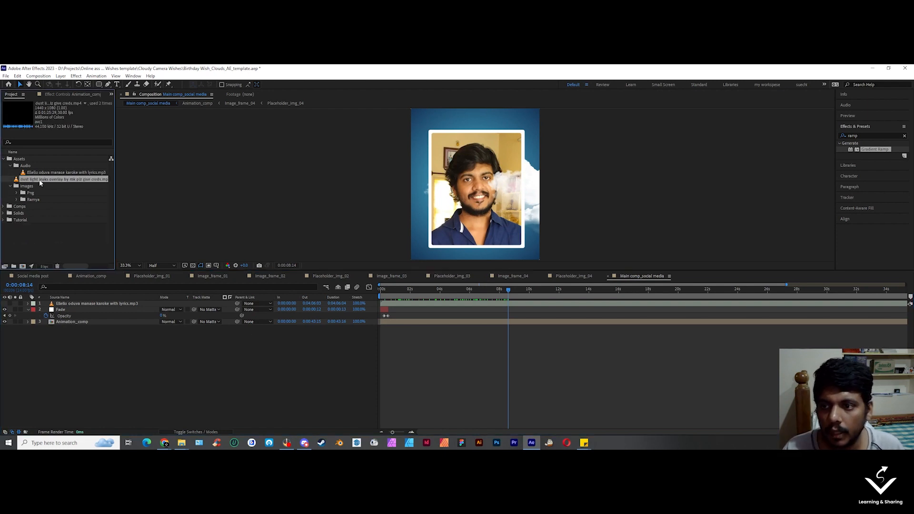
drag(46, 180, 143, 323)
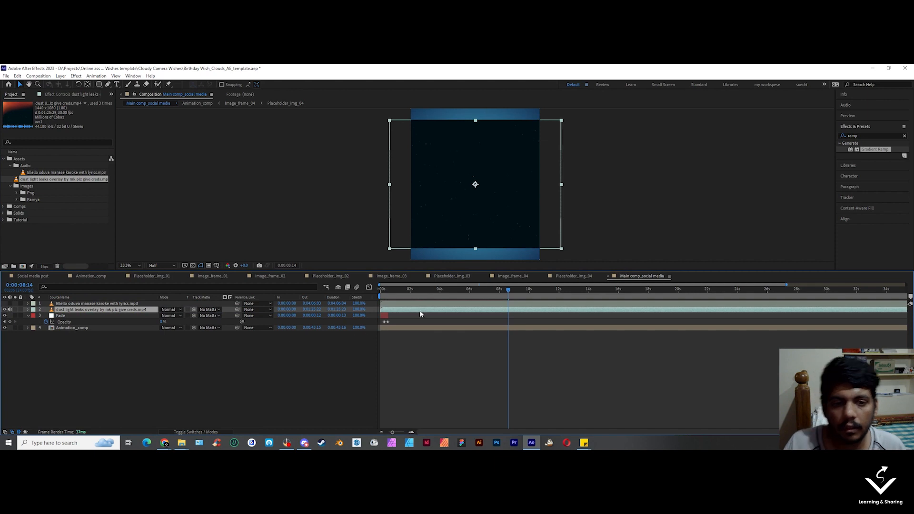
drag(85, 309, 79, 325)
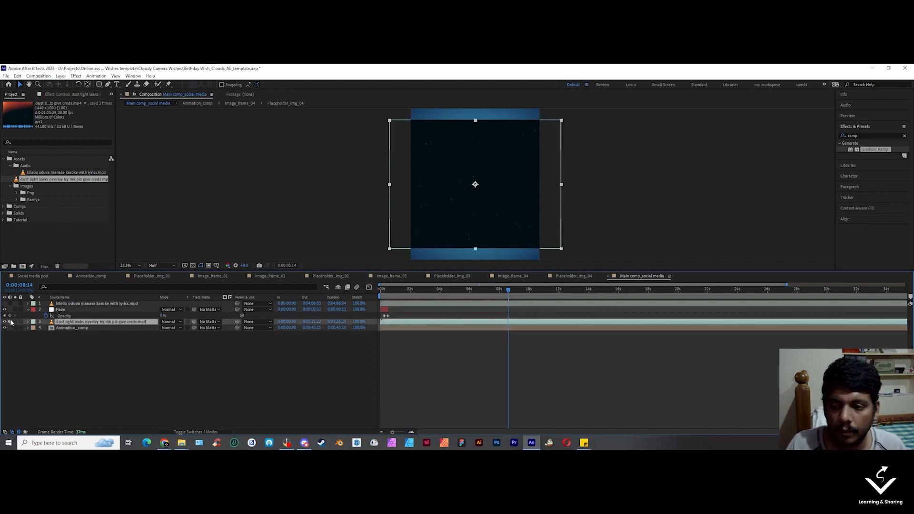
Step: Mute the dust light leaks layer, scale it to about 121% so it fills the composition, and preview it
key(s)
drag(176, 328, 190, 328)
click(408, 351)
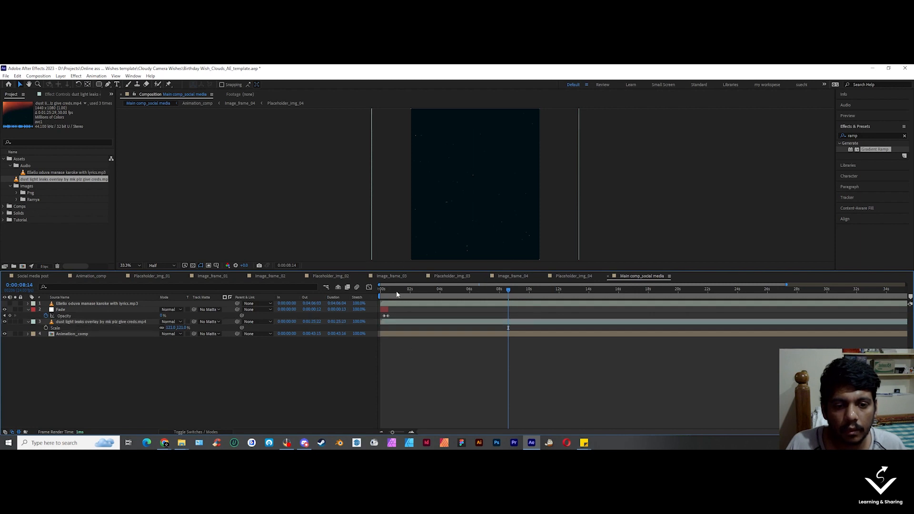
key(space)
Step: Try the Multiply, Classic Color Burn and Screen blending modes on the dust light leaks layer
click(108, 323)
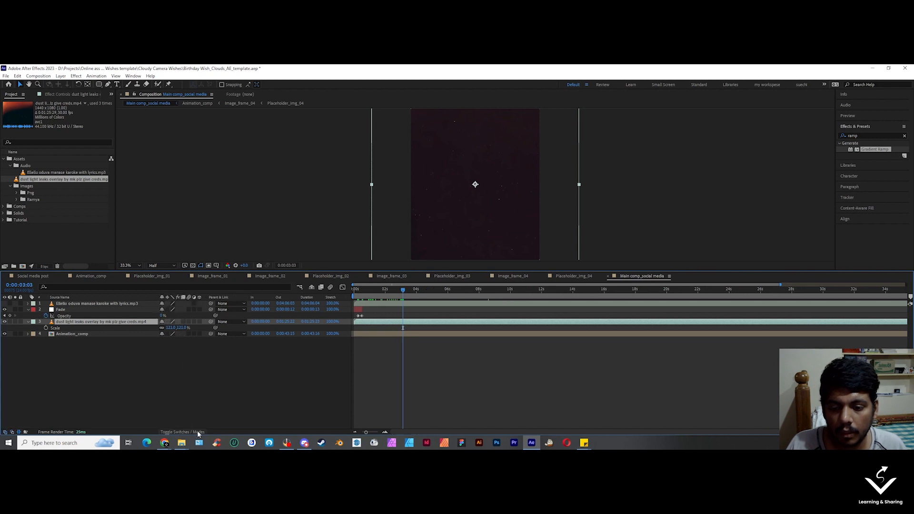
click(171, 322)
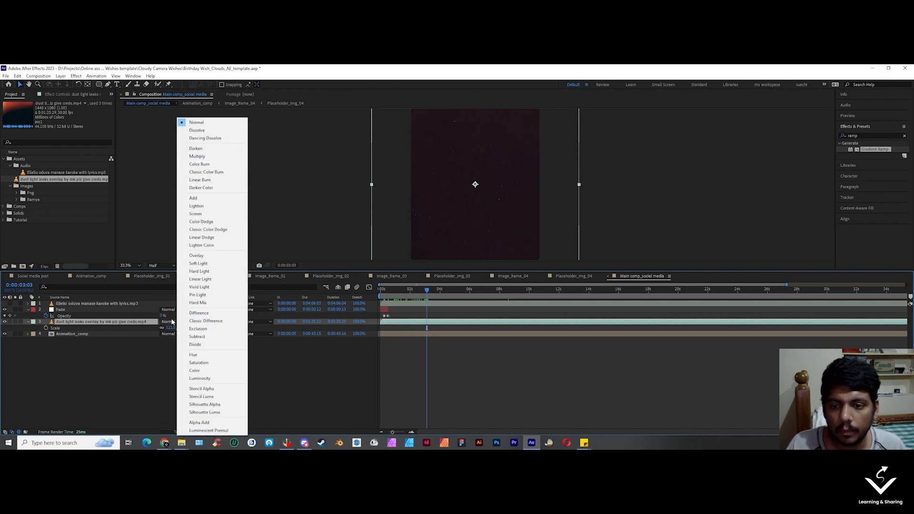
click(197, 156)
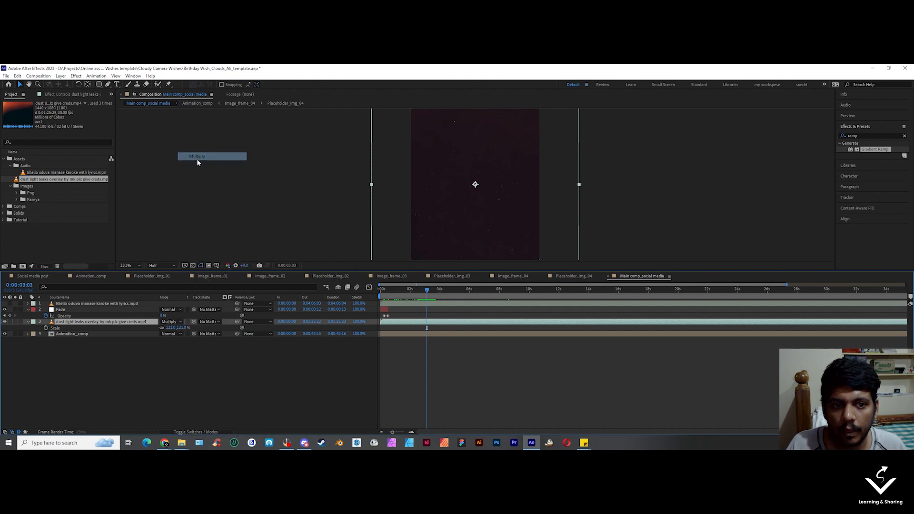
click(179, 321)
click(194, 173)
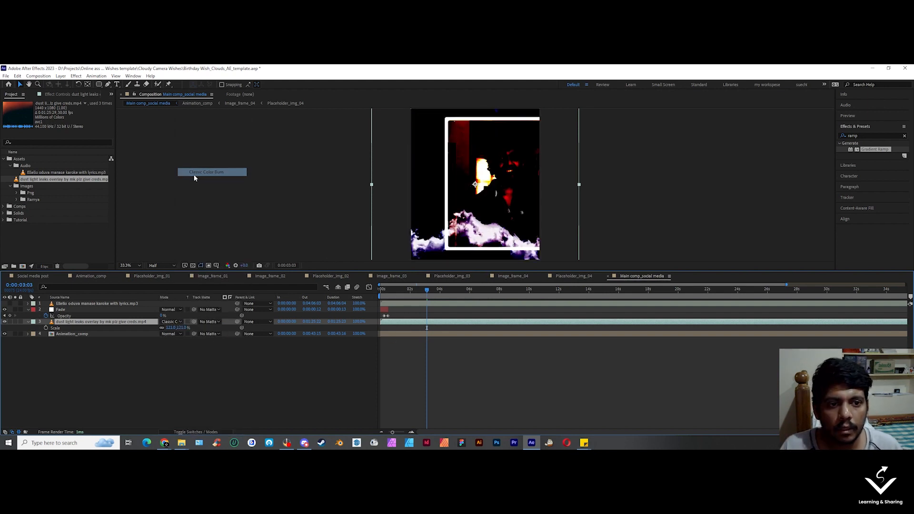
click(180, 322)
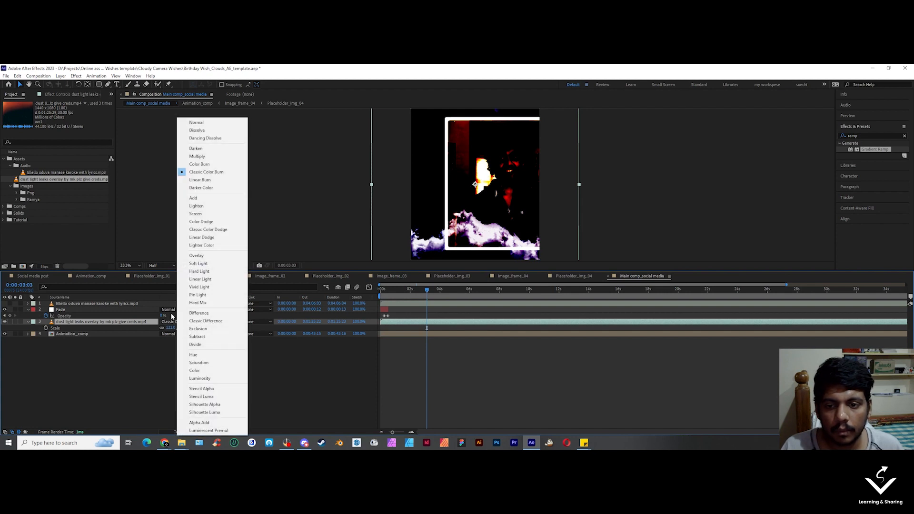
click(209, 208)
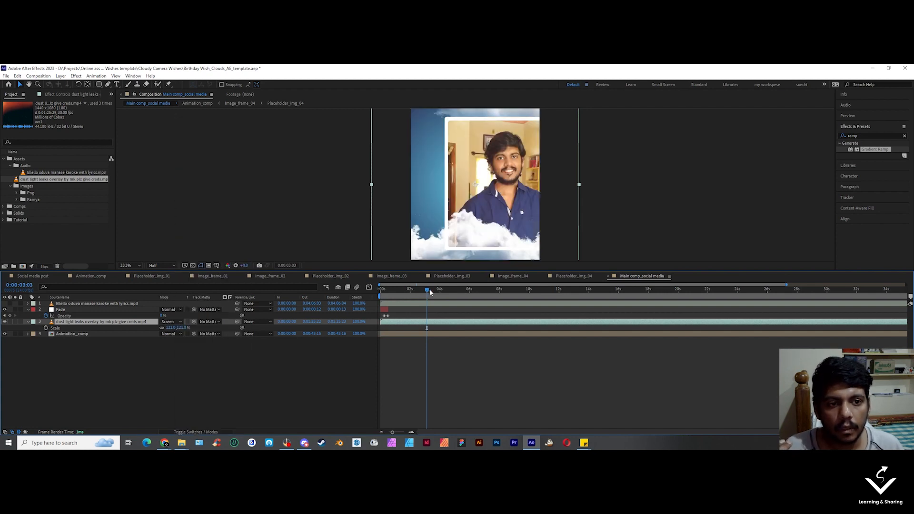
Step: Try the Overlay blending mode on the dust light leaks layer at several times and lower its opacity to 50%
drag(429, 291, 524, 314)
click(179, 322)
click(183, 322)
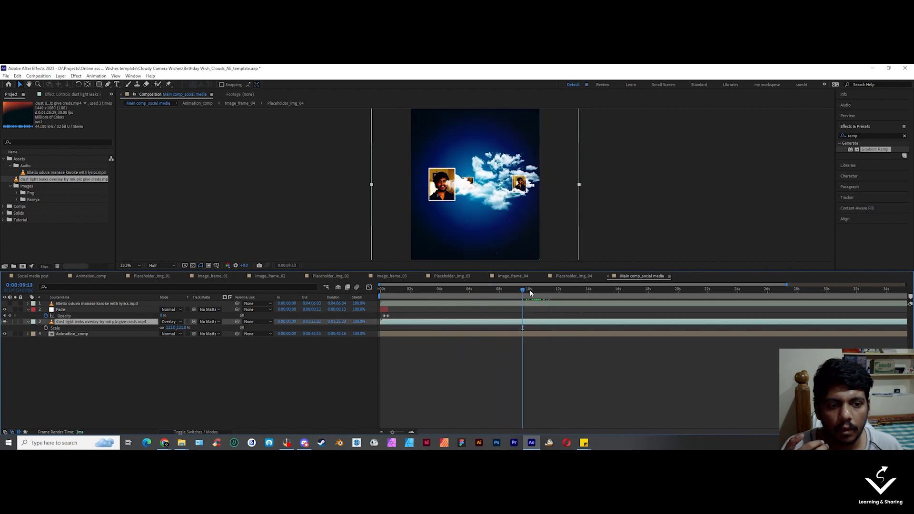
drag(524, 291, 489, 300)
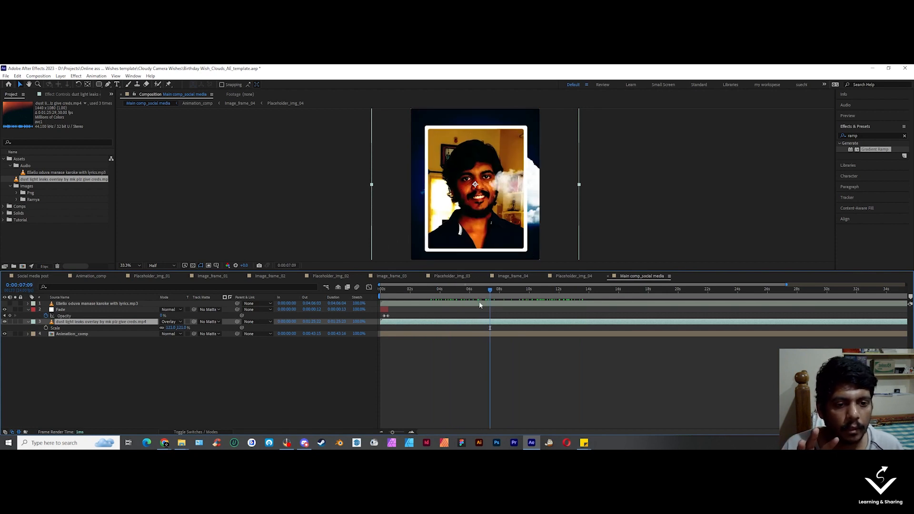
drag(479, 305, 451, 303)
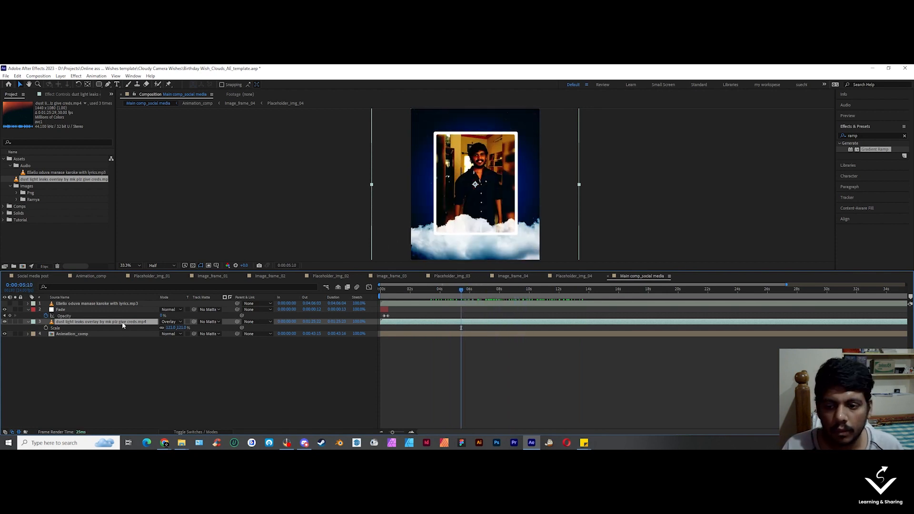
key(t)
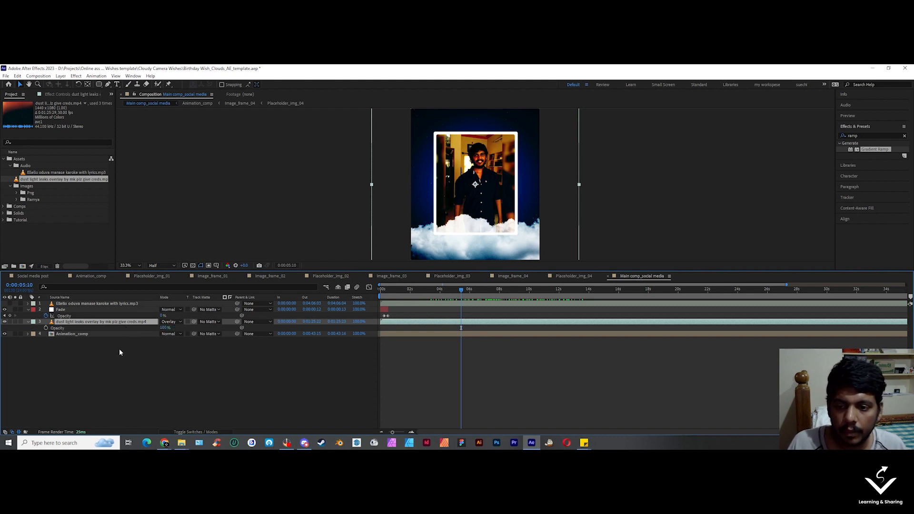
drag(170, 328, 152, 328)
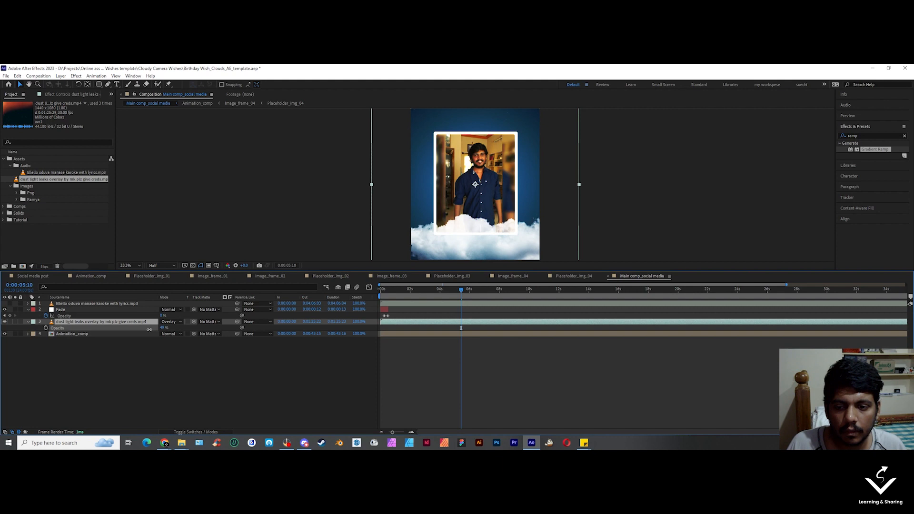
click(449, 357)
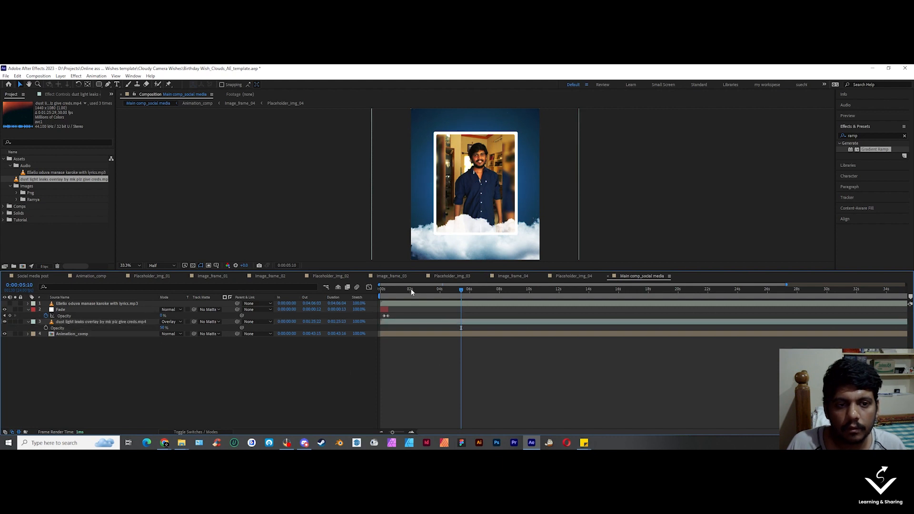
Step: Play the social media composition from the start and inspect the light leak blend up to about nine seconds
mouse_move(382, 290)
mouse_down()
mouse_move(455, 305)
mouse_move(381, 304)
mouse_up()
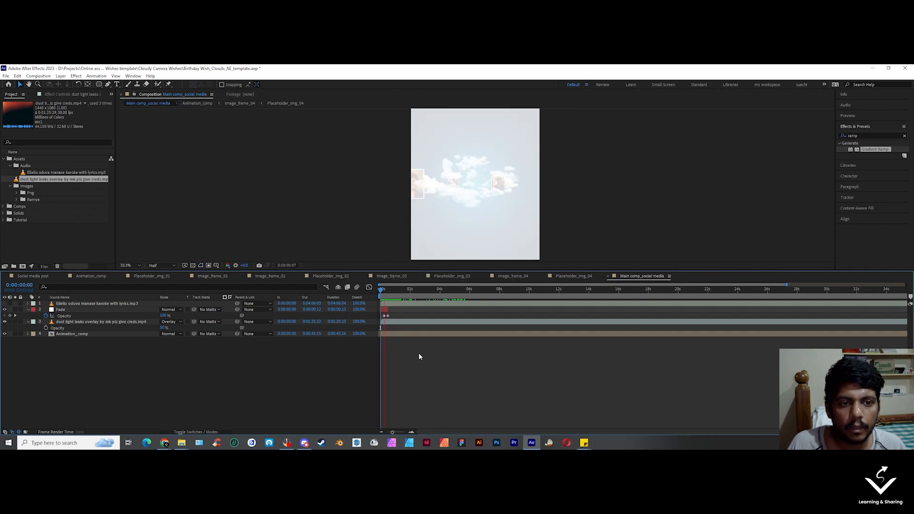
key(space)
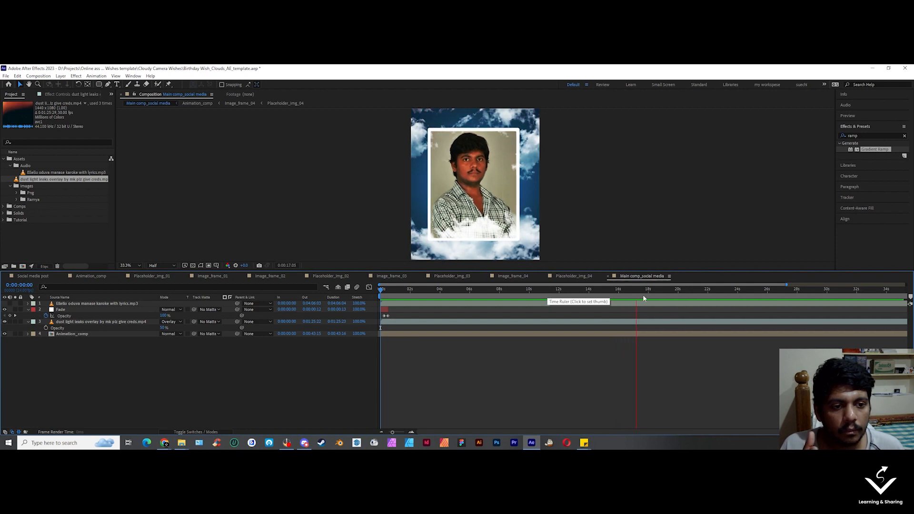
click(432, 302)
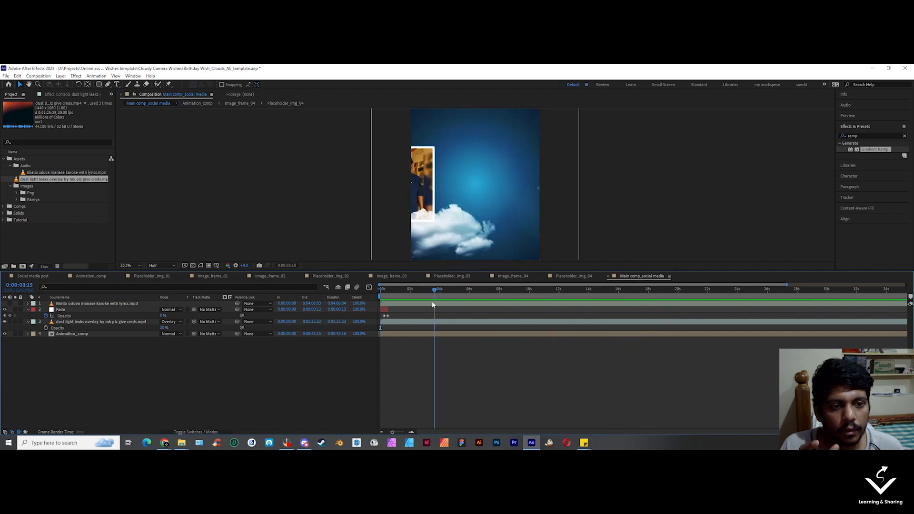
drag(432, 303, 521, 316)
Step: Set the dust light leaks layer's blending mode to Screen and its opacity to 100%
click(170, 321)
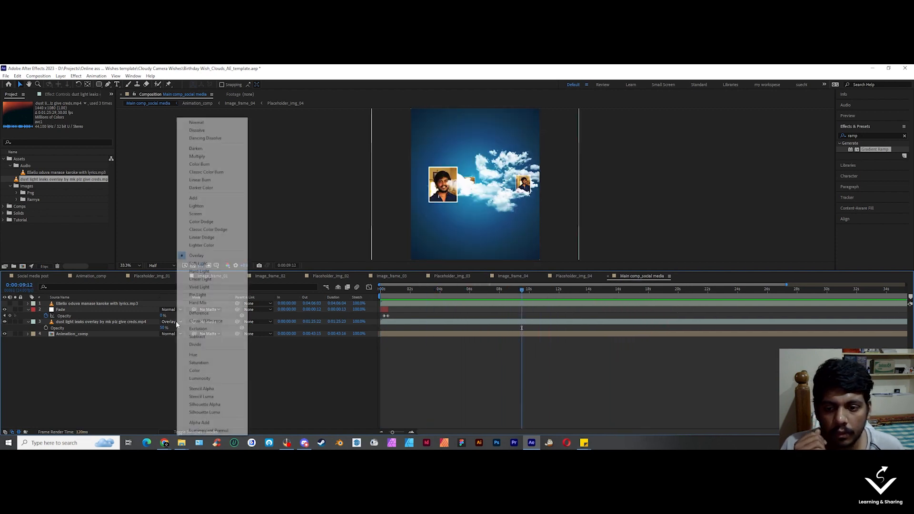
click(205, 214)
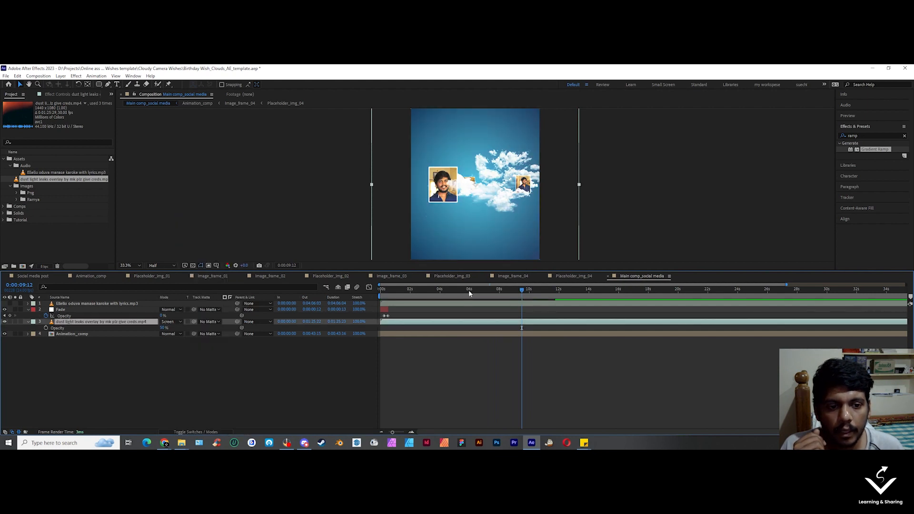
drag(472, 290, 491, 295)
drag(163, 328, 210, 334)
Step: Duplicate the dust light leaks layer and set the copy's blending mode to Overlay with about 20% opacity
click(130, 321)
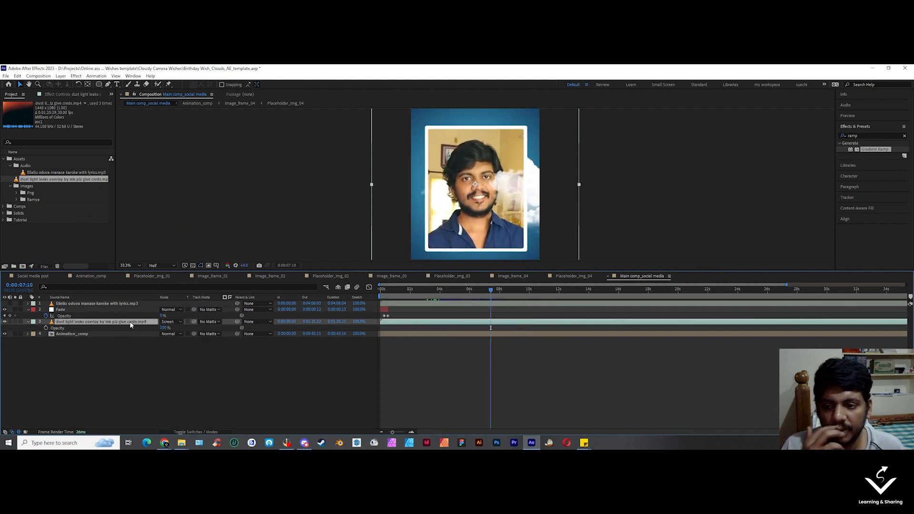
key(ctrl+d)
click(174, 321)
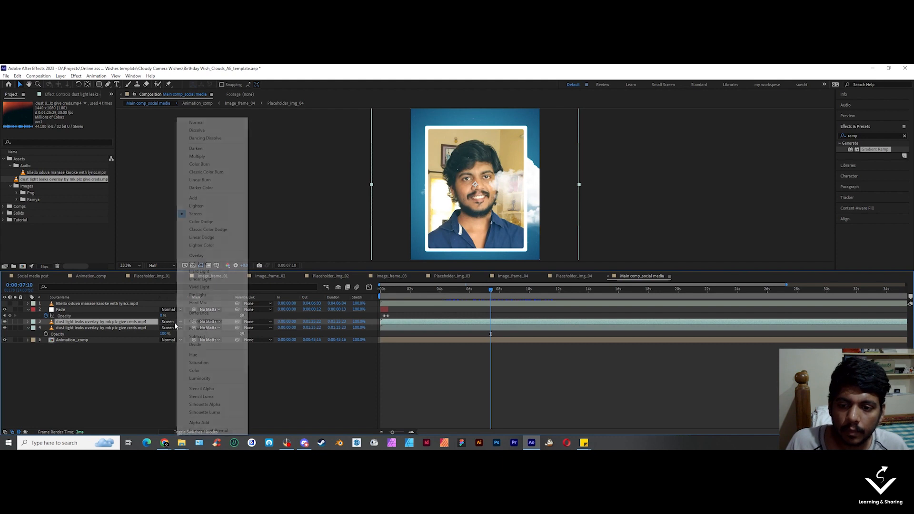
click(201, 256)
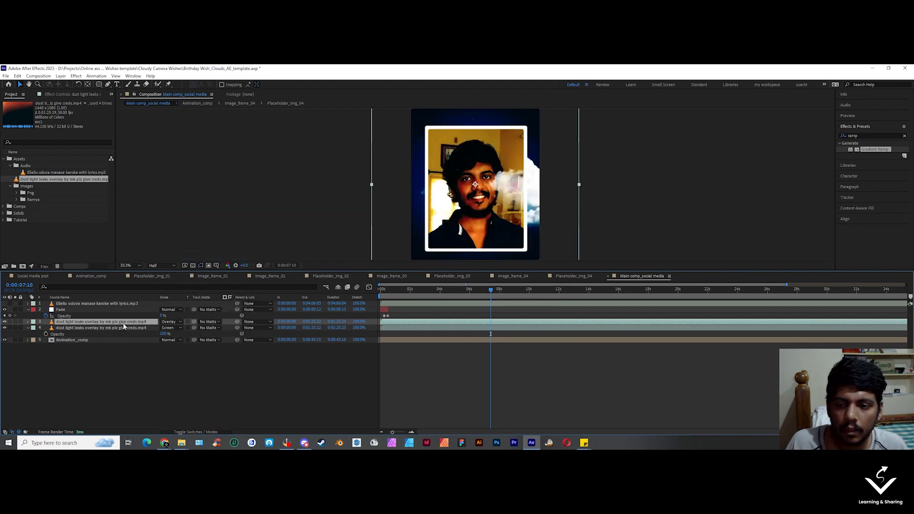
key(t)
drag(163, 328, 134, 328)
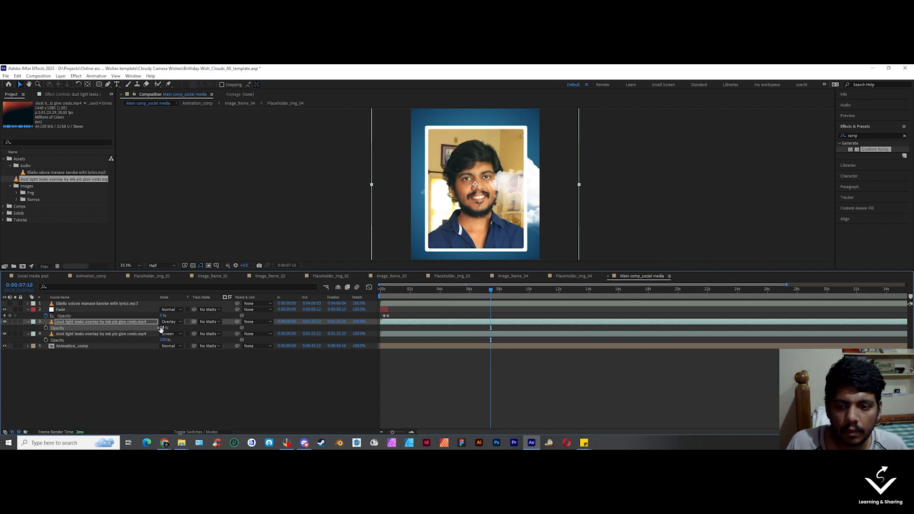
Step: Add a two-line "Happy Birthday" text layer and trim its start to 0:00:09:23
drag(490, 305, 537, 319)
click(461, 363)
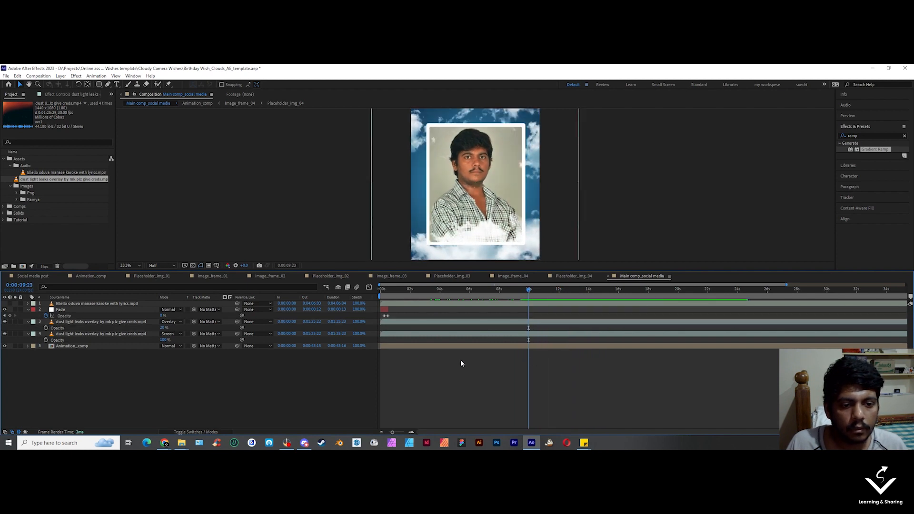
click(116, 84)
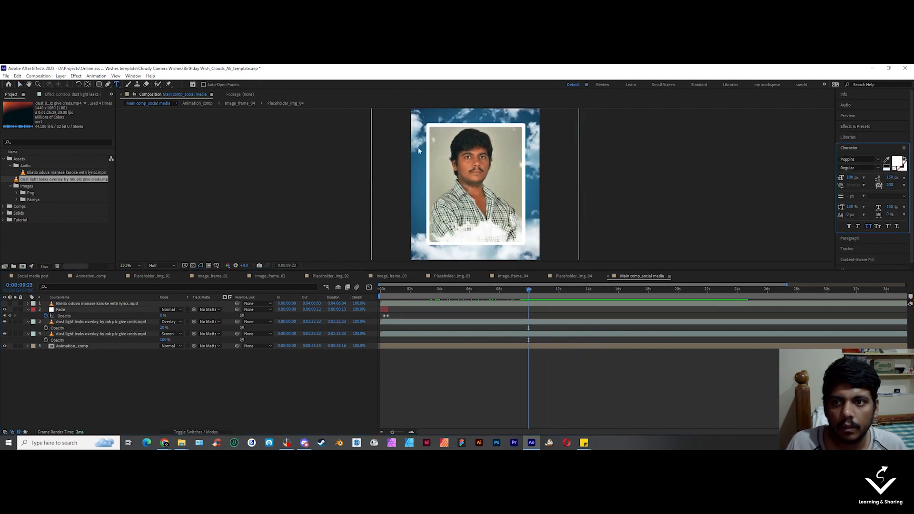
click(444, 150)
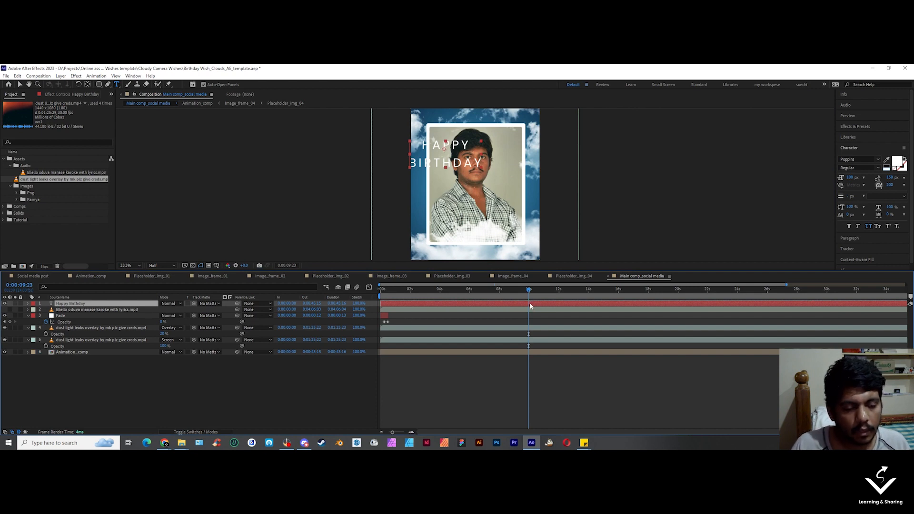
key(alt+bracketleft)
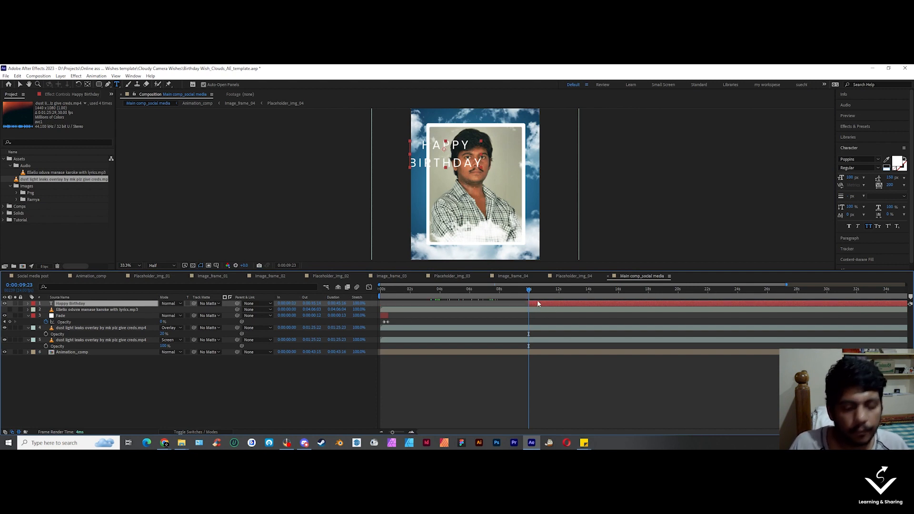
key(v)
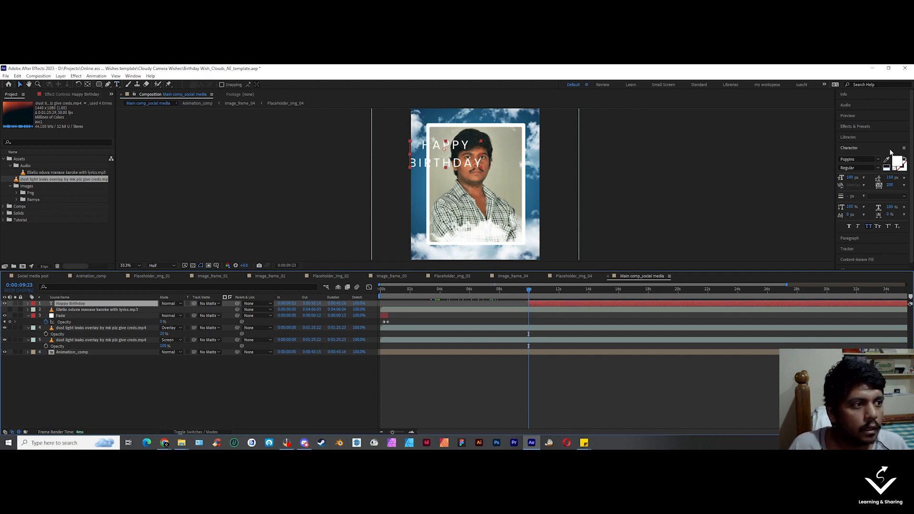
Step: Center the Happy Birthday text near the top of the frame and format it in Poppins Black with tighter line spacing
click(853, 146)
click(849, 192)
click(855, 209)
click(890, 208)
drag(489, 178, 489, 112)
click(870, 148)
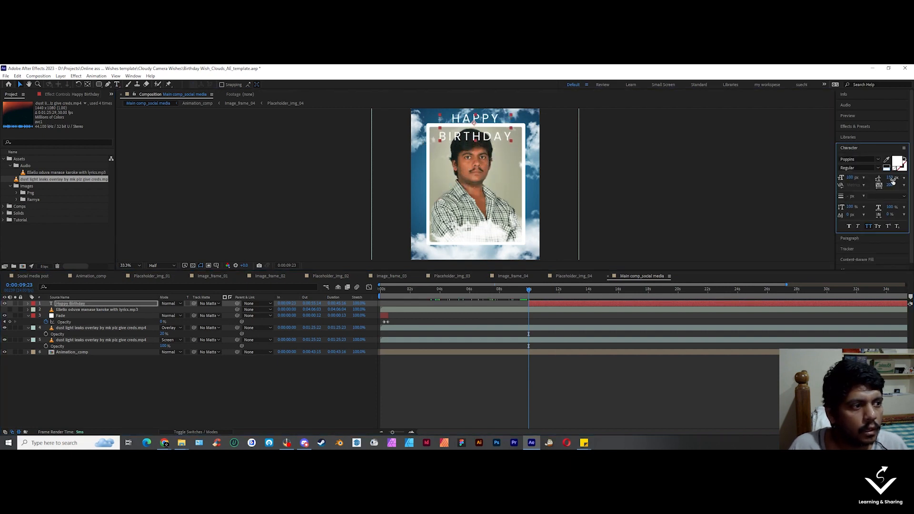
drag(888, 177, 873, 179)
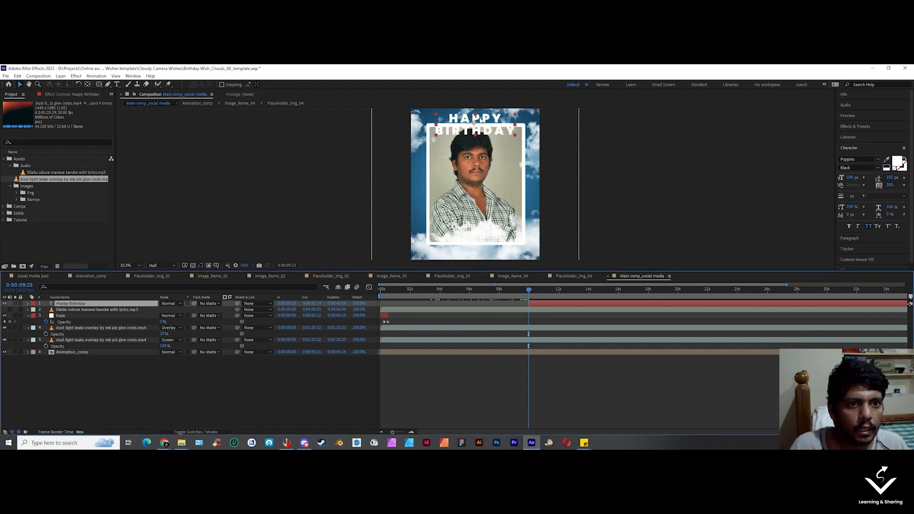
Step: Apply a softened Drop Shadow with distance 10 to the Happy Birthday text and nudge the text slightly down
key(ctrl+space)
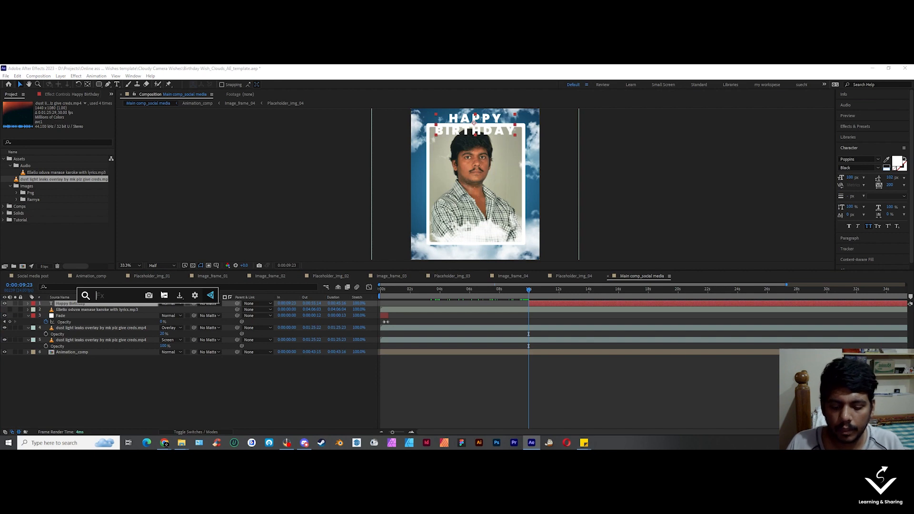
text(drop)
key(Return)
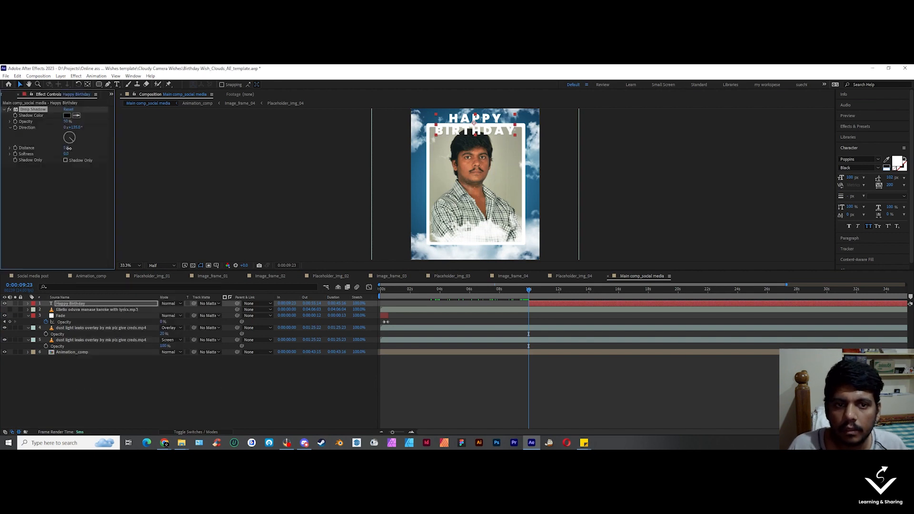
drag(69, 148, 72, 149)
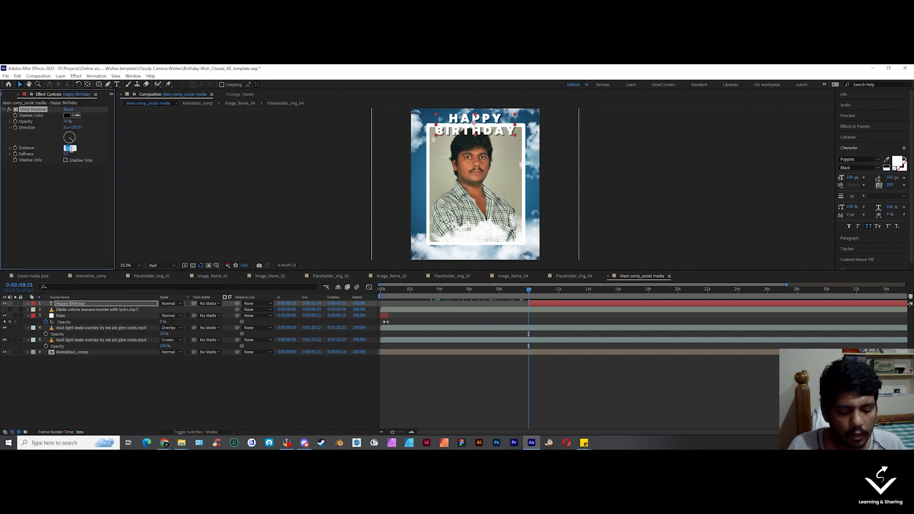
text(10)
key(Tab)
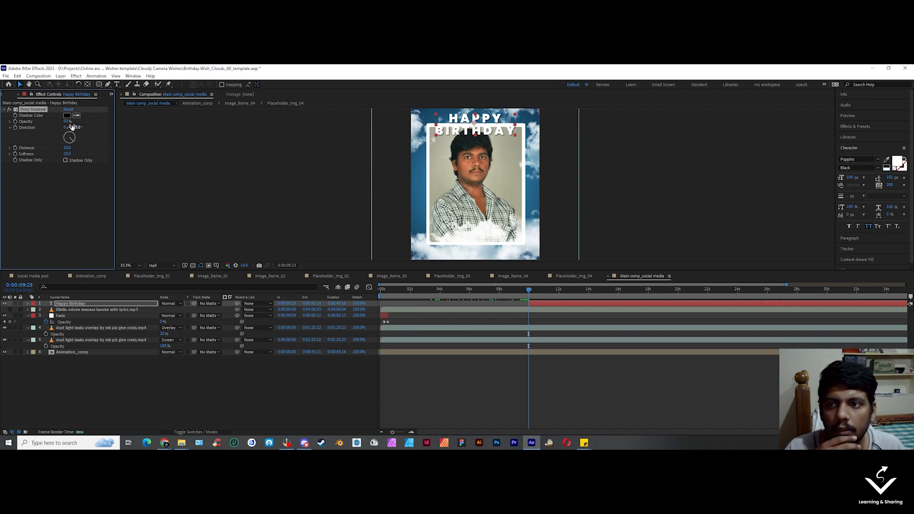
click(494, 131)
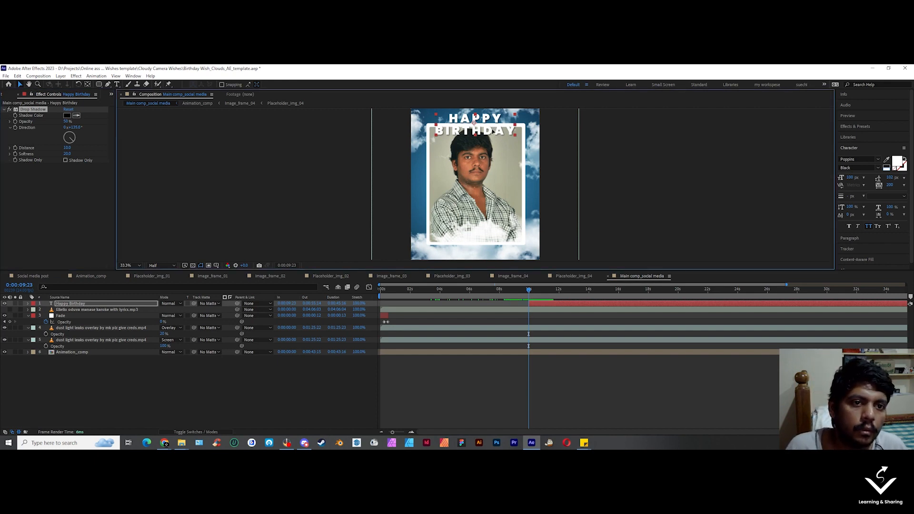
drag(493, 130, 493, 132)
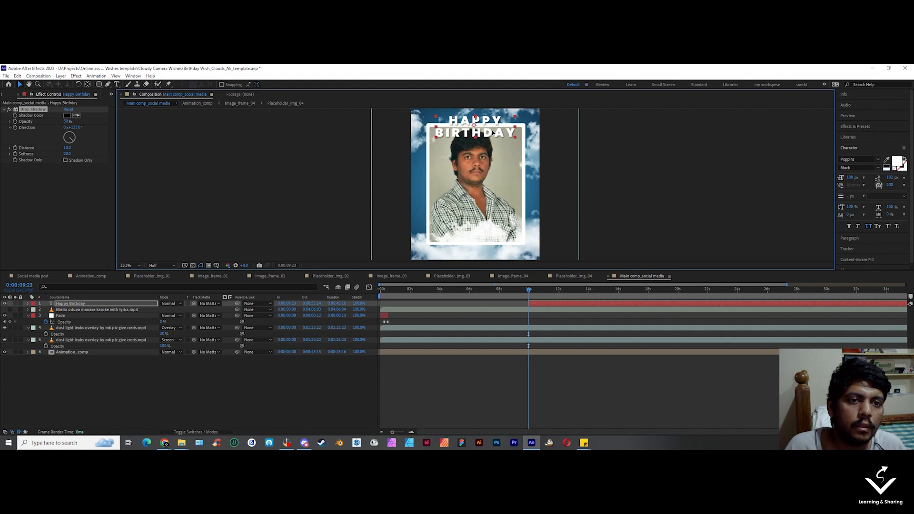
Step: Add a text animator with Position and Opacity properties to the Happy Birthday layer
click(534, 303)
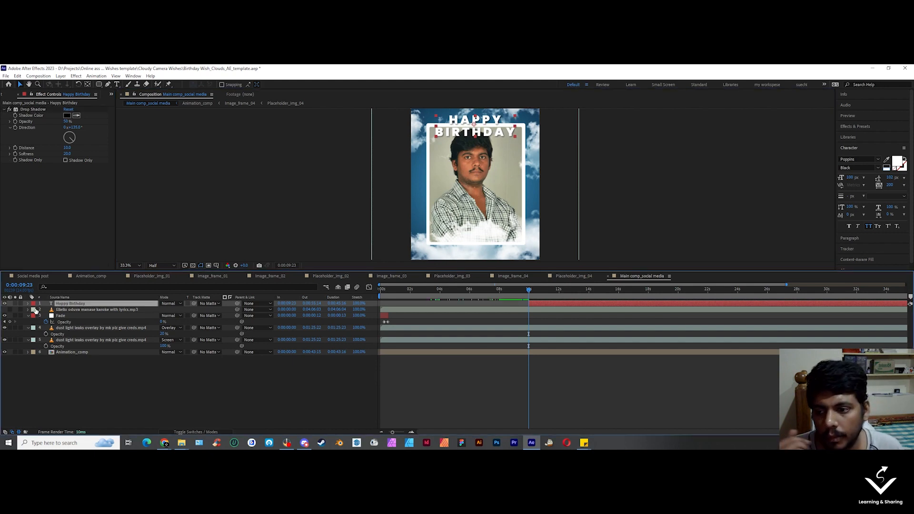
click(28, 303)
click(229, 310)
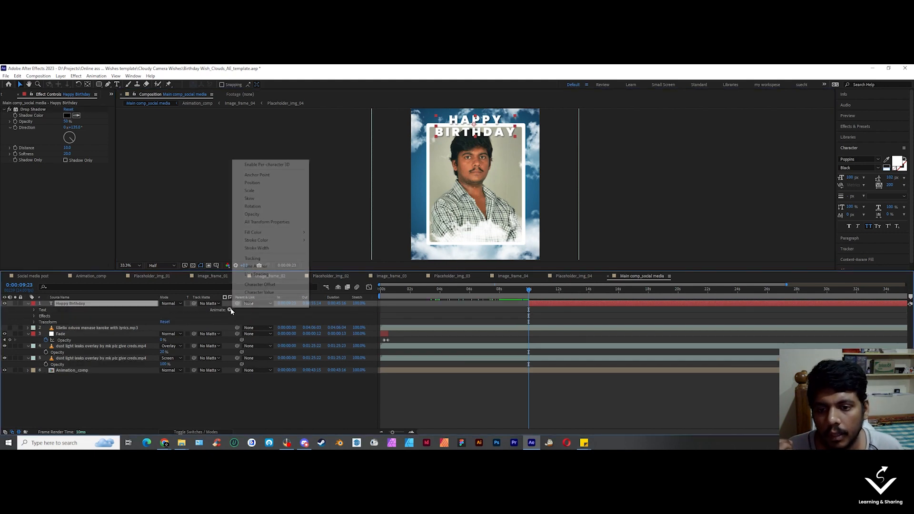
click(252, 182)
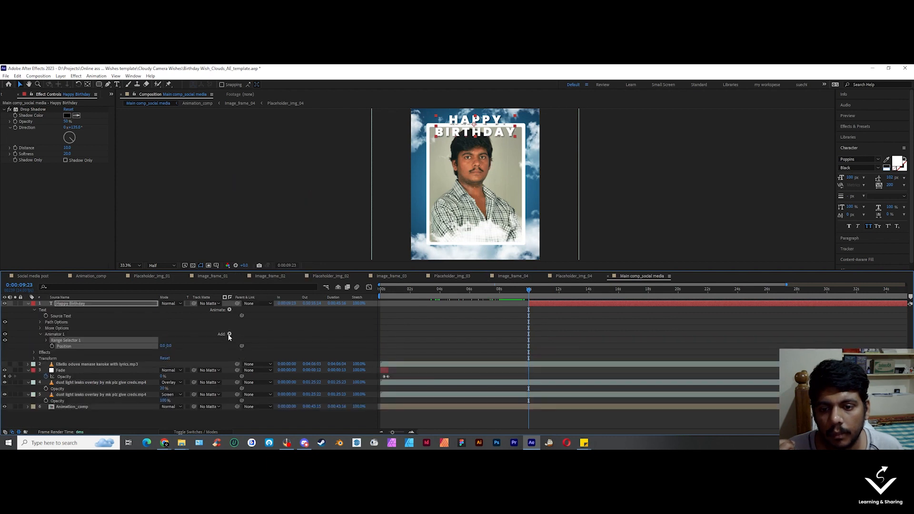
click(230, 334)
click(295, 252)
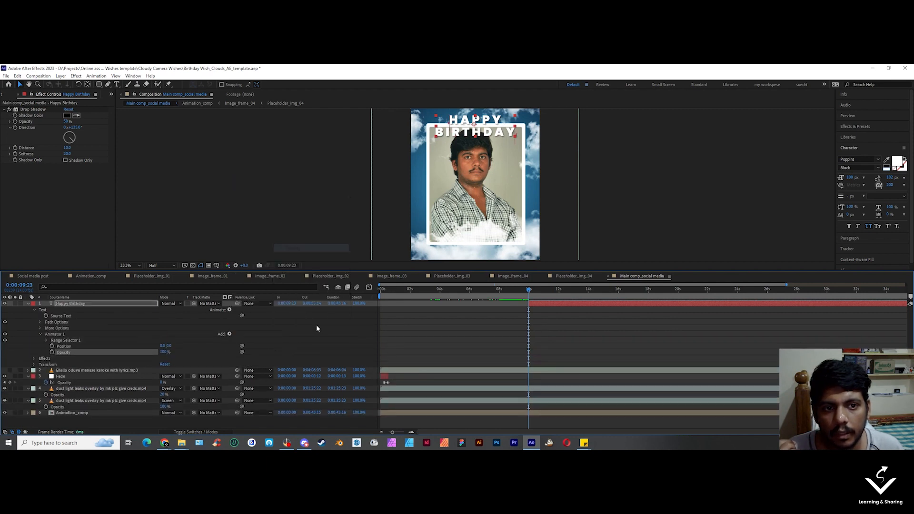
Step: Set the text animator's Position to 0, 40
click(178, 346)
click(170, 346)
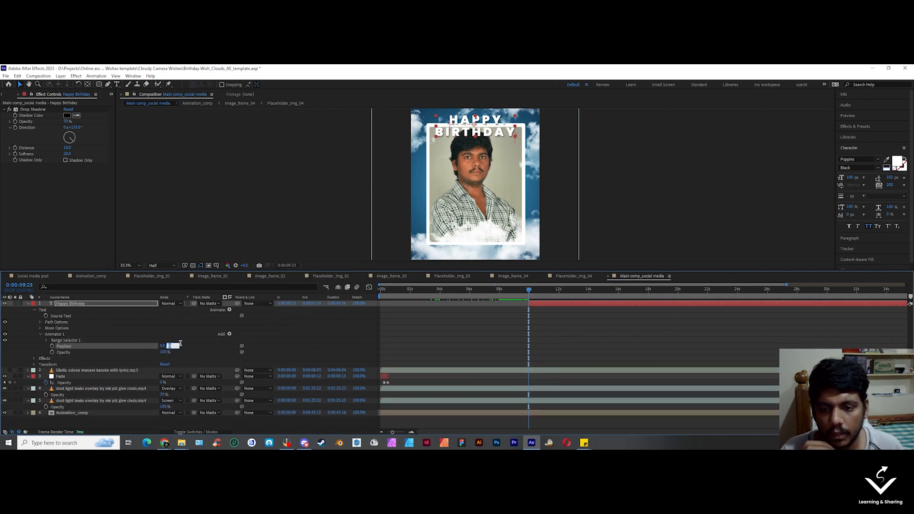
text(40)
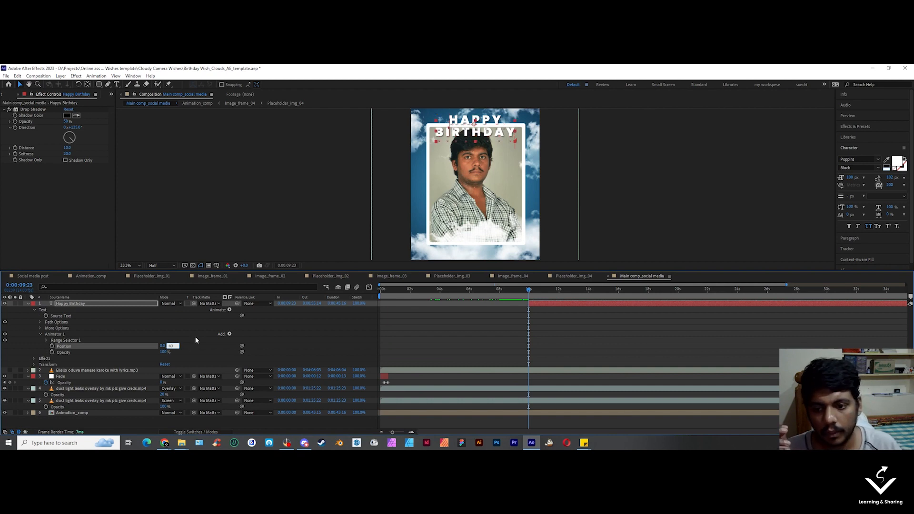
key(Return)
Step: Keyframe the range selector's Offset from -100% at 0:00:09:23 to 100% at 0:00:10:19
click(47, 340)
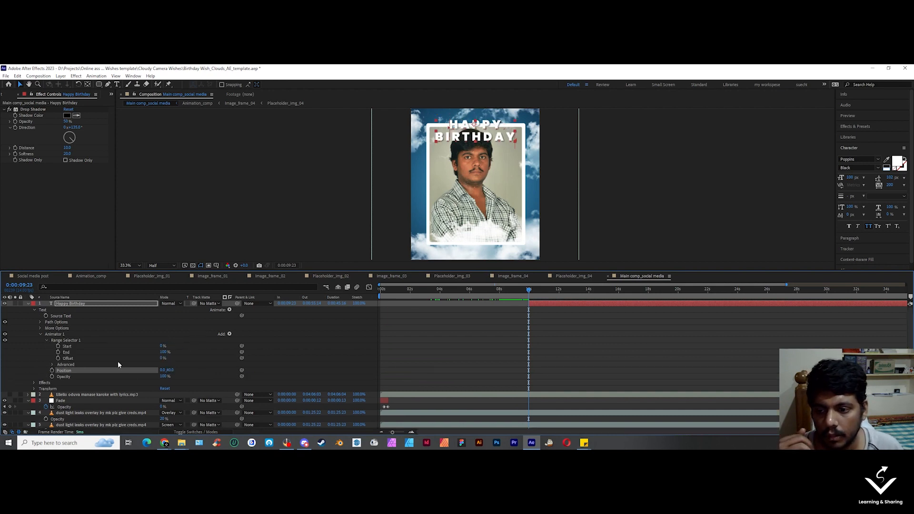
click(84, 346)
click(72, 358)
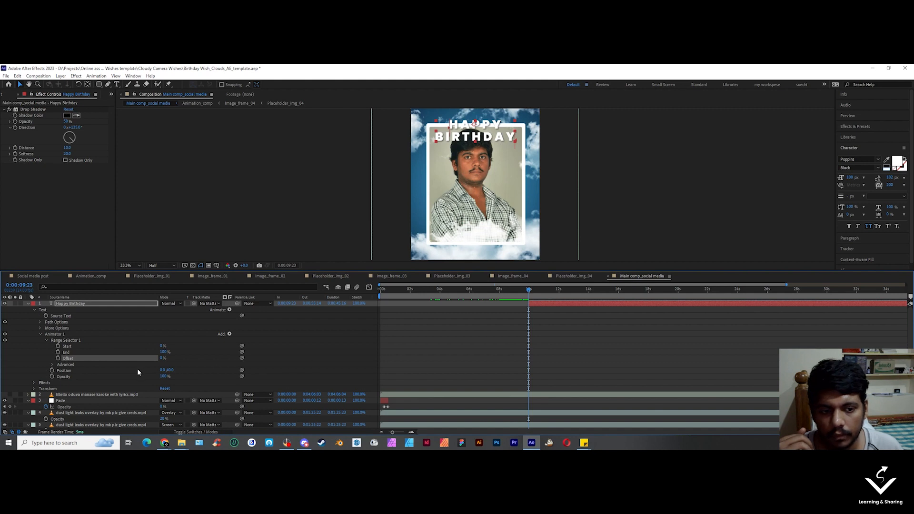
click(58, 358)
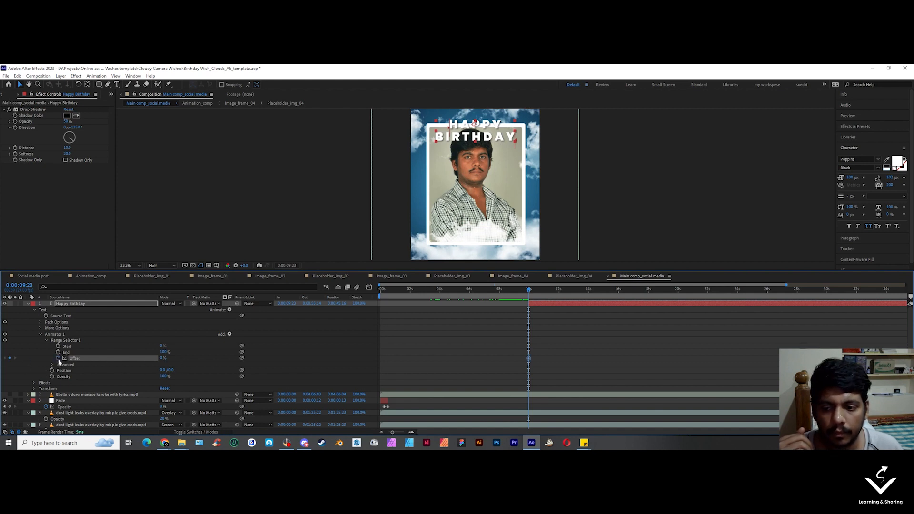
mouse_move(162, 358)
mouse_down()
mouse_move(115, 357)
mouse_move(162, 360)
mouse_up()
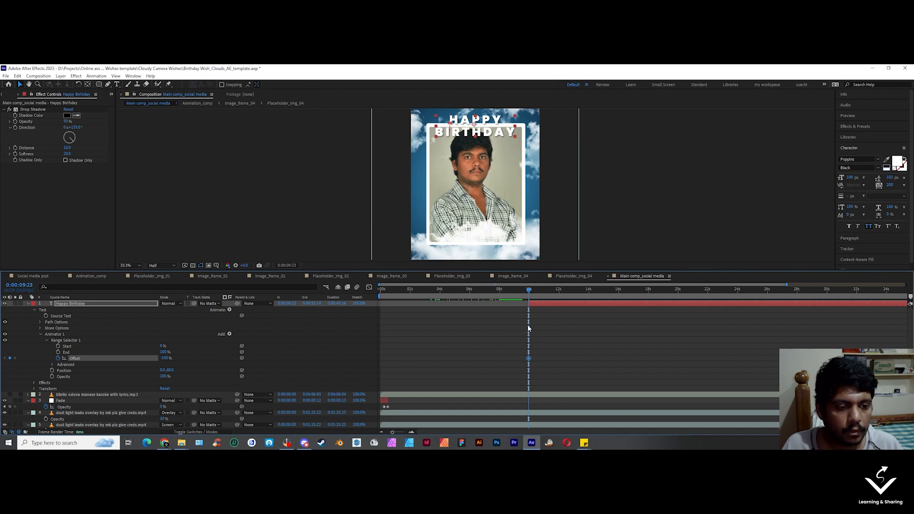
key(shift+Page_Down)
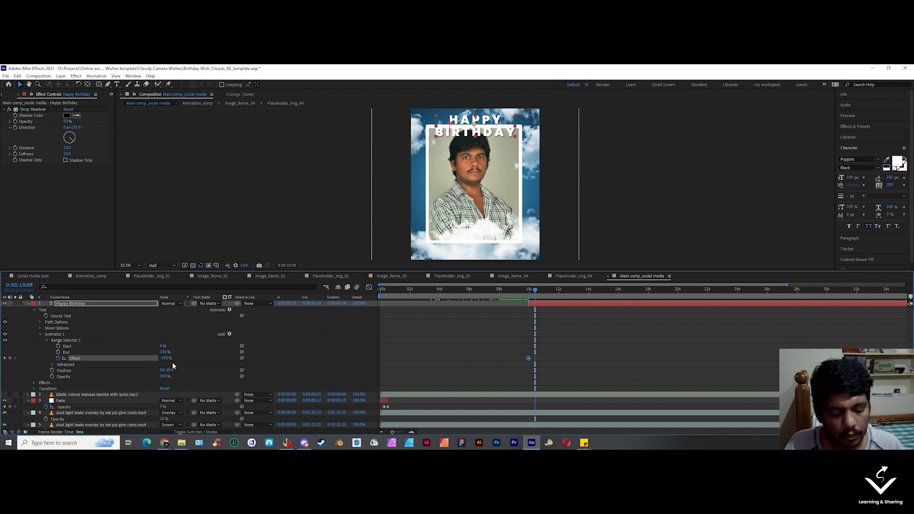
key(shift+Page_Down)
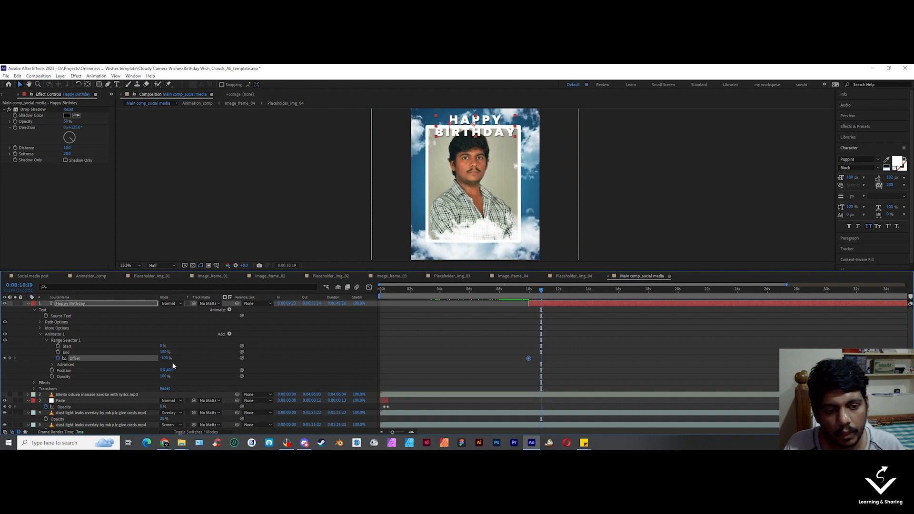
drag(165, 358, 289, 357)
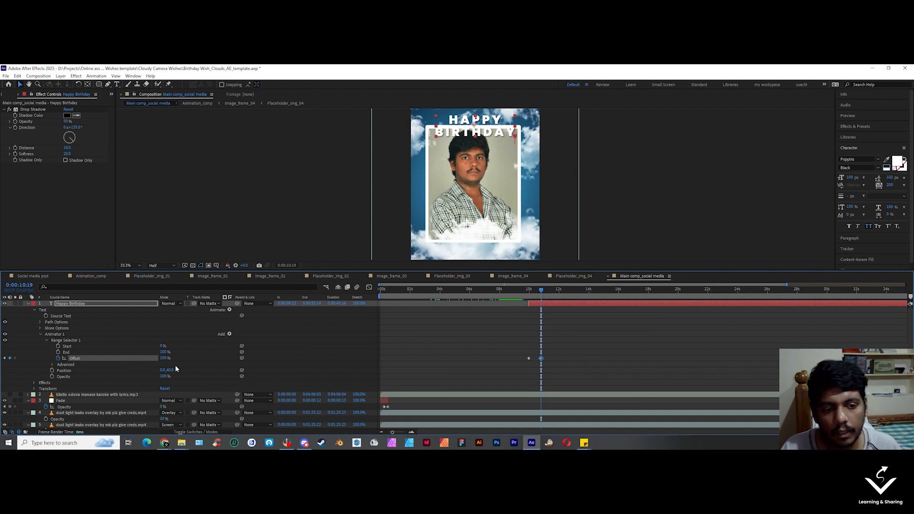
Step: In the range selector's advanced options, set the Shape to Ramp Up and Ease High to -100%
click(53, 364)
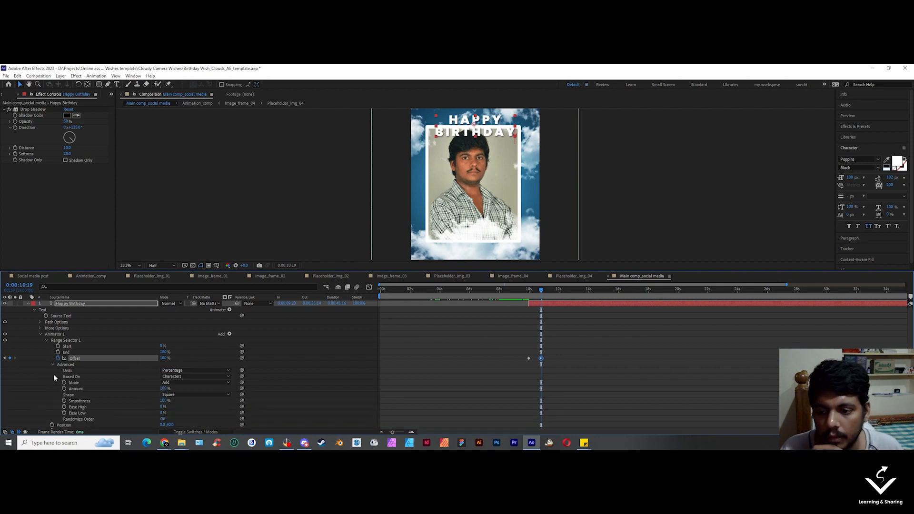
click(186, 395)
click(183, 354)
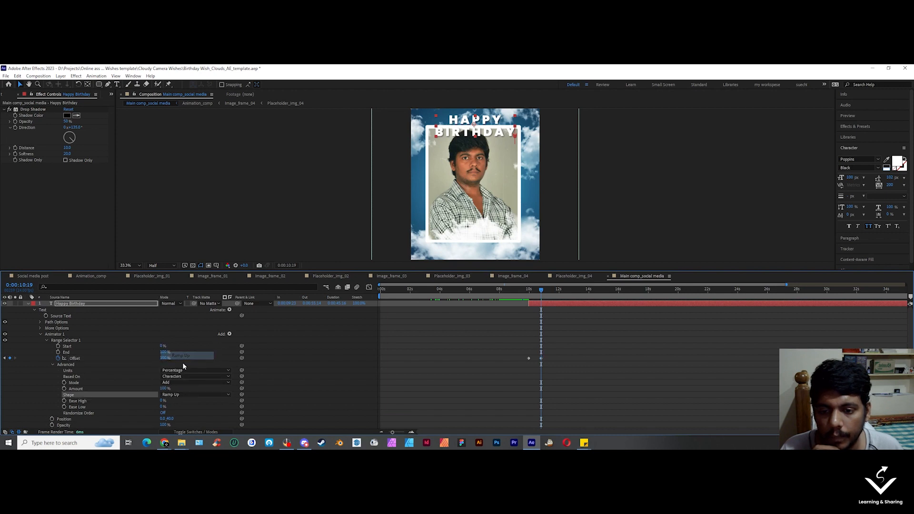
scroll(133, 408, down, 3)
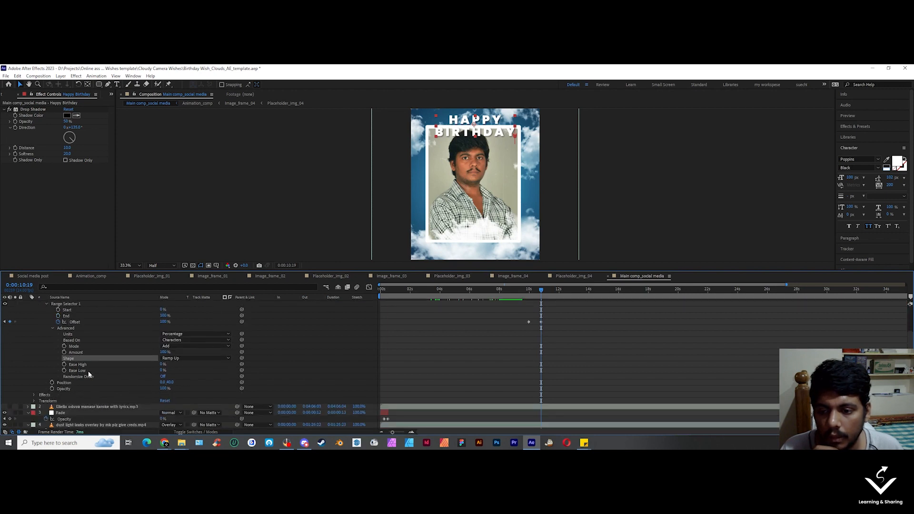
click(79, 369)
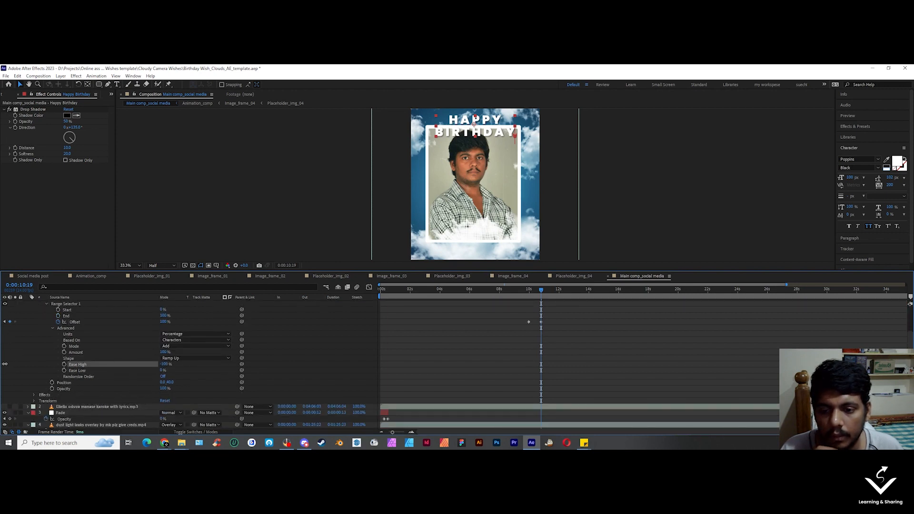
scroll(570, 356, up, 3)
click(539, 304)
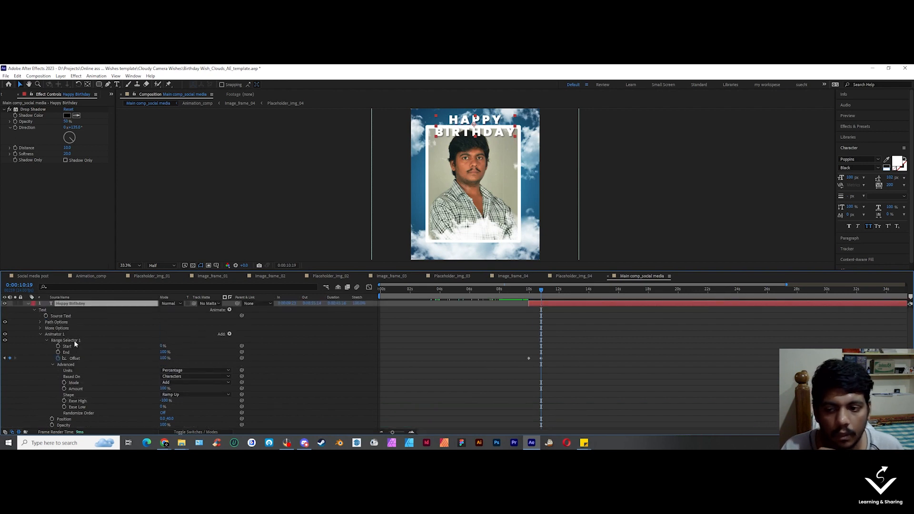
Step: Set the text animator's Opacity to 1% and preview the Happy Birthday title's reveal from its first keyframe
click(47, 340)
click(70, 353)
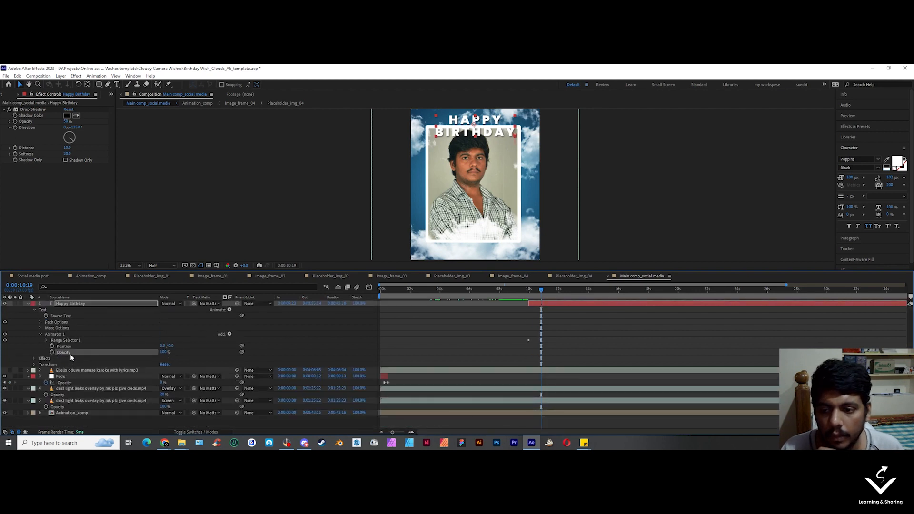
drag(162, 352, 8, 352)
click(626, 356)
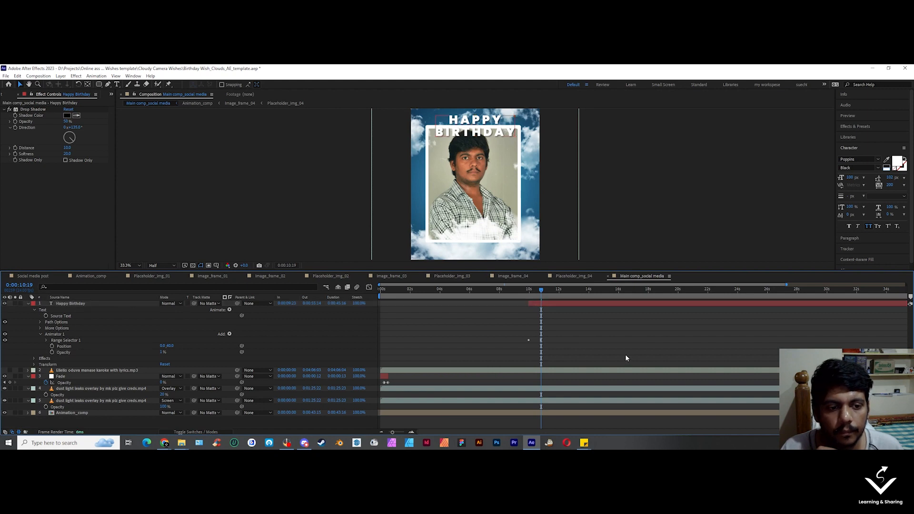
click(528, 292)
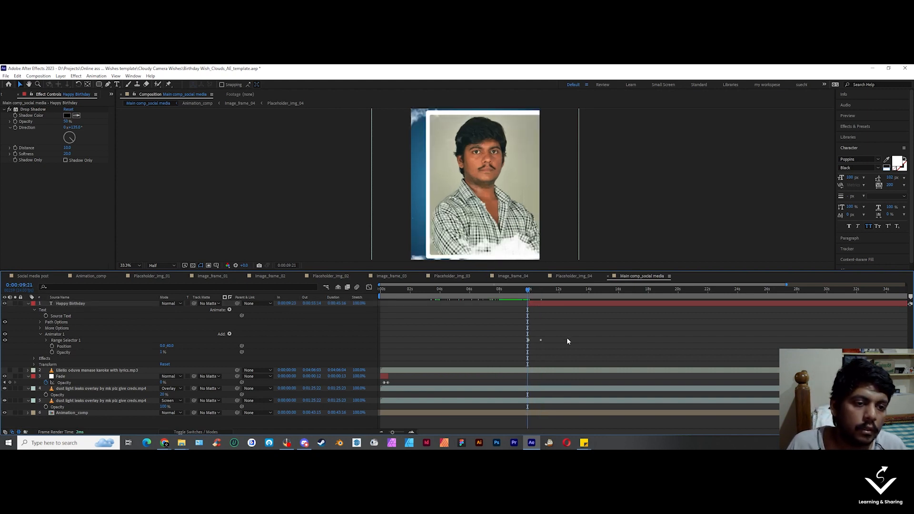
key(space)
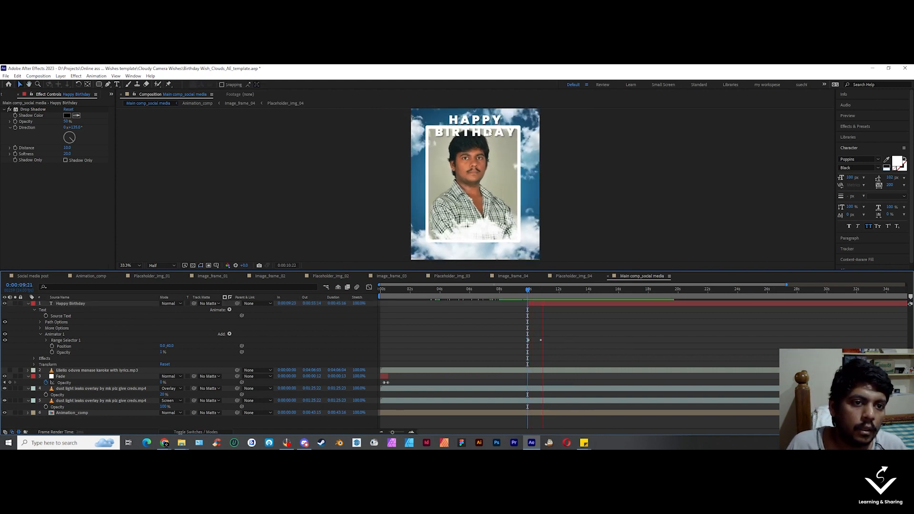
click(550, 291)
drag(551, 291, 529, 292)
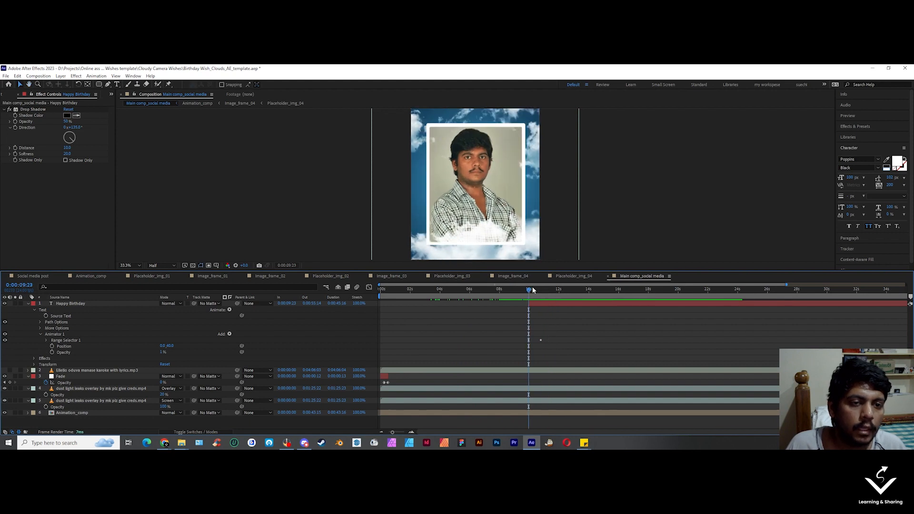
Step: Move the Happy Birthday layer's last Offset keyframe to about 0:00:11:00 and preview the slower text reveal
click(547, 303)
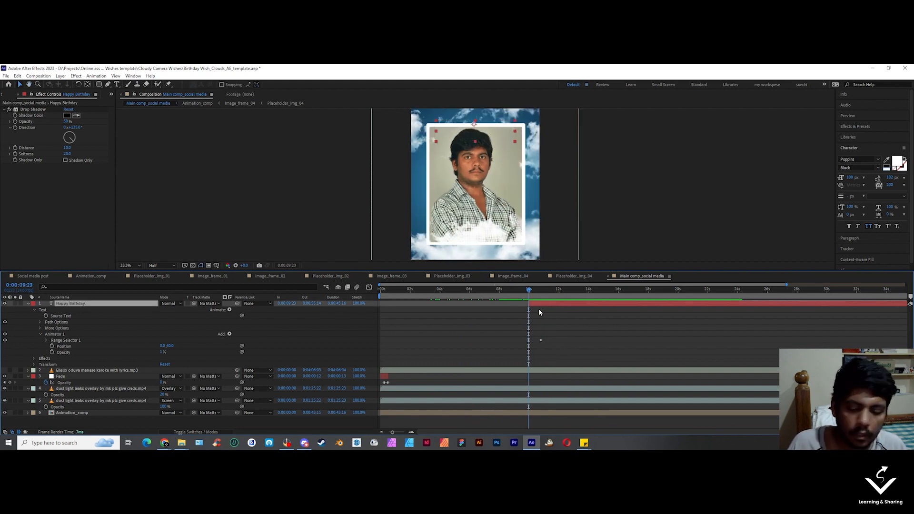
key(u)
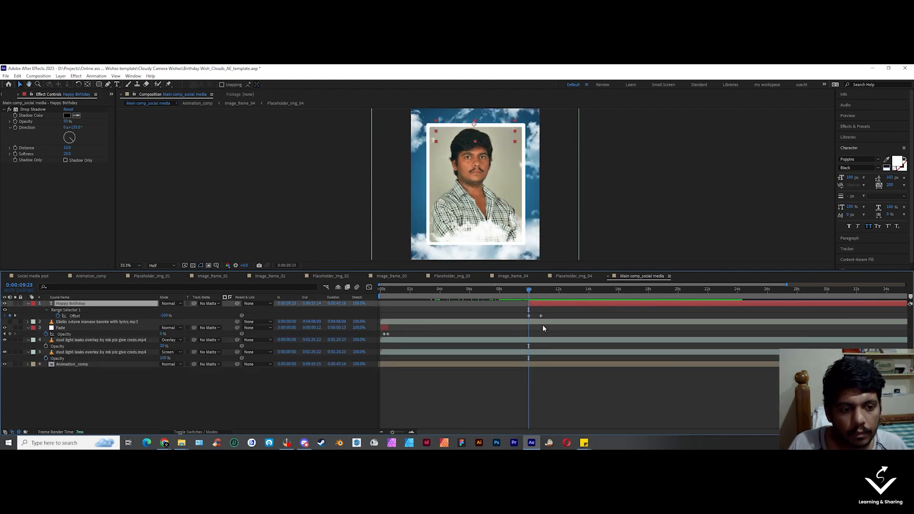
click(541, 315)
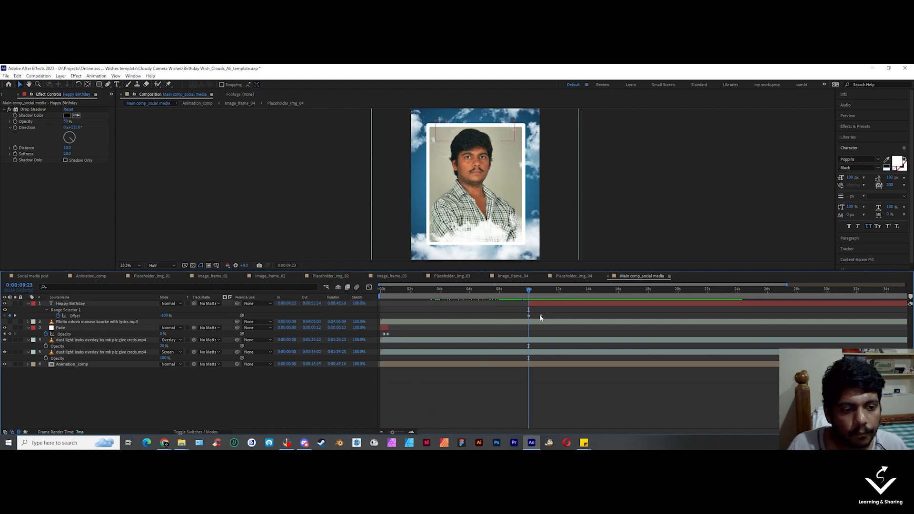
mouse_move(540, 317)
mouse_down()
mouse_move(555, 317)
mouse_move(546, 318)
mouse_up()
scroll(530, 303, up, 2)
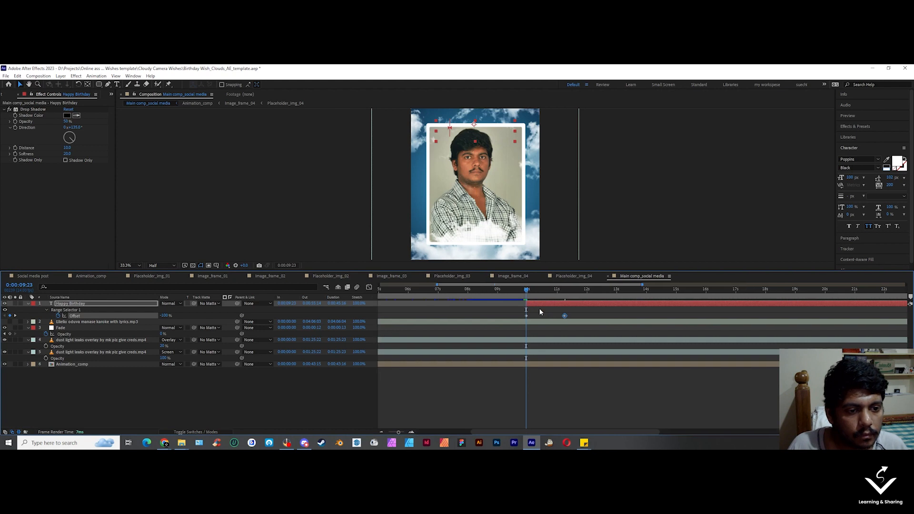
scroll(541, 311, down, 1)
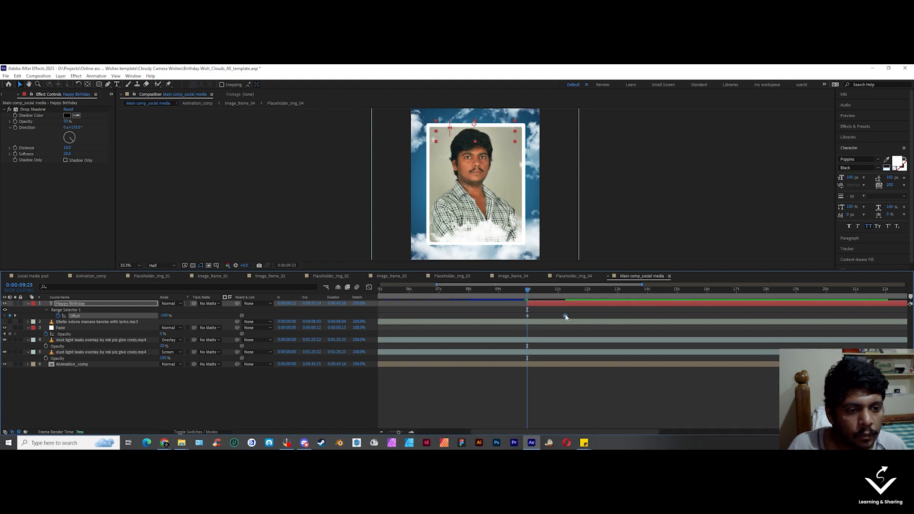
drag(565, 317, 559, 313)
click(558, 290)
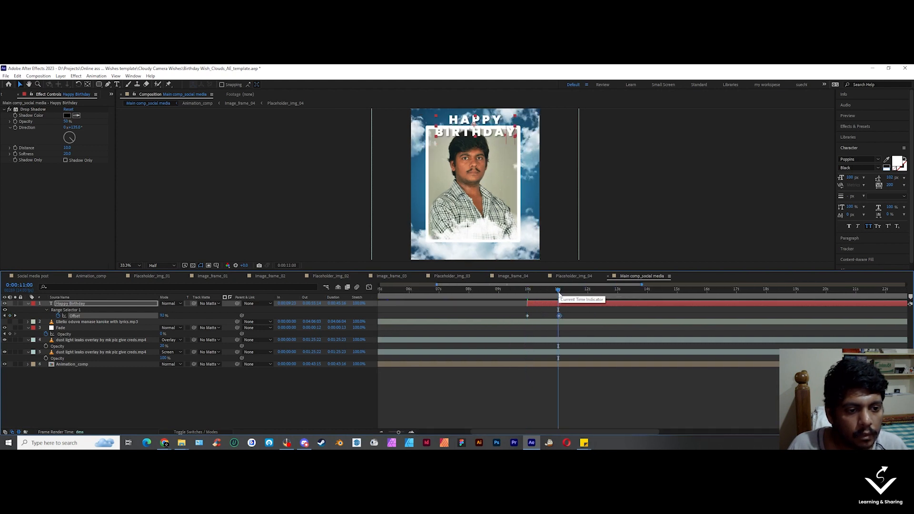
drag(557, 291, 526, 291)
key(space)
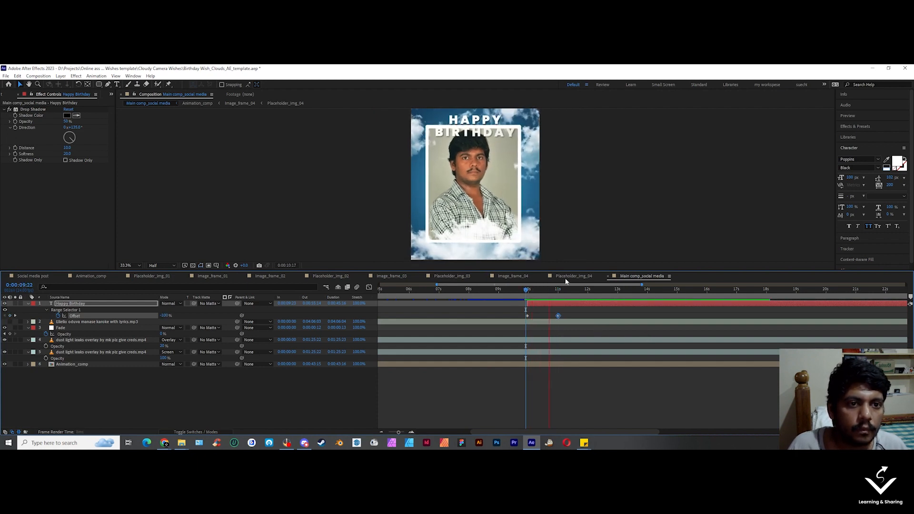
key(space)
Step: Shift the Happy Birthday layer with its keyframes to start at 0:00:10:12 and preview the timing
drag(540, 294, 560, 311)
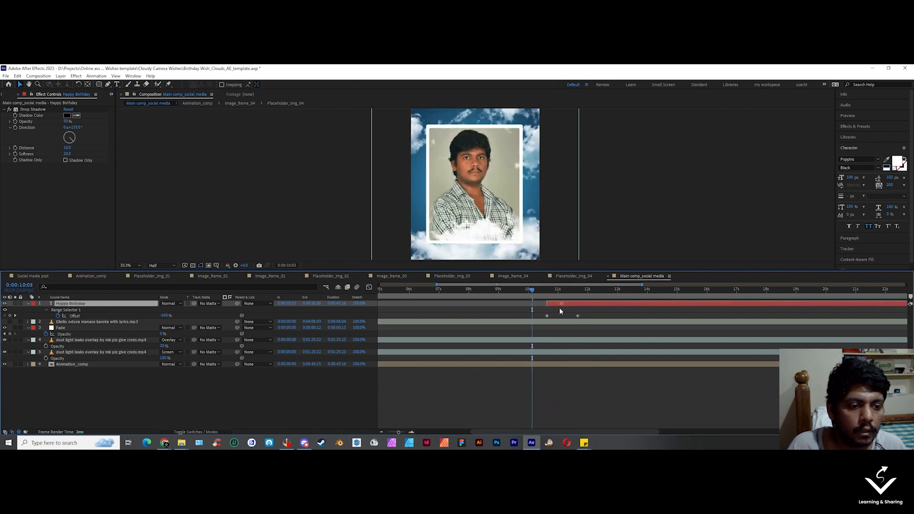
click(593, 316)
key(space)
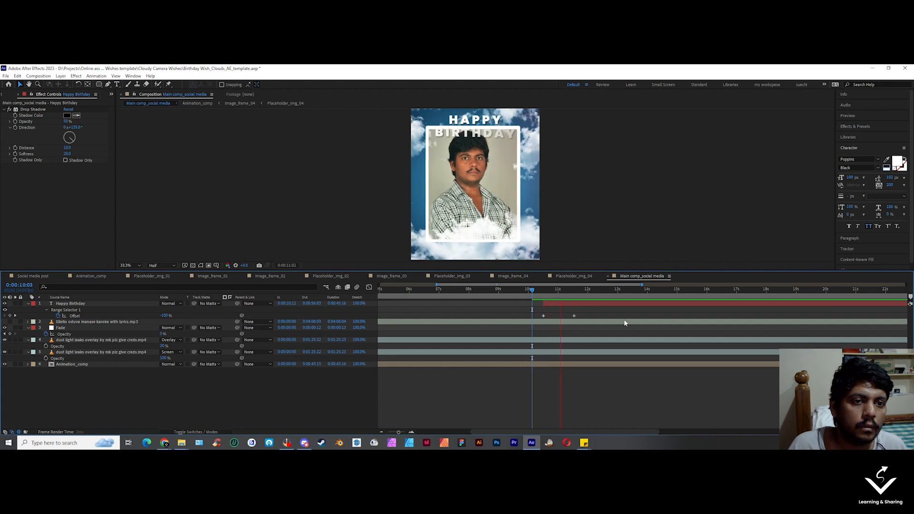
key(space)
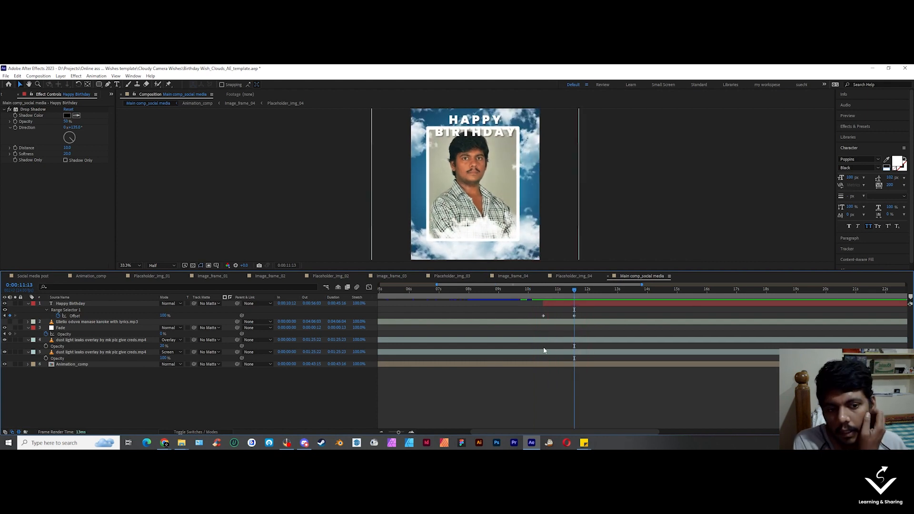
Step: Move the Happy Birthday layer below the light-leak overlays, directly above Animation_comp, and play back the result
click(569, 304)
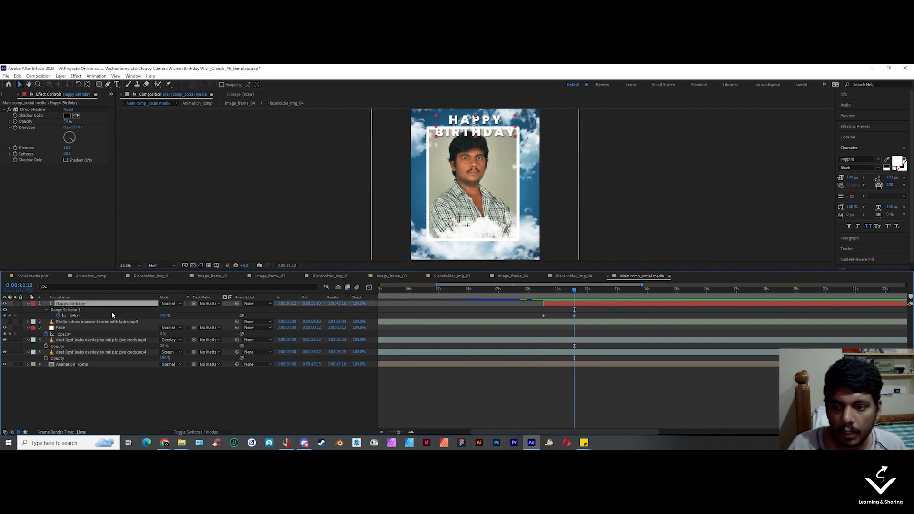
drag(105, 305, 98, 360)
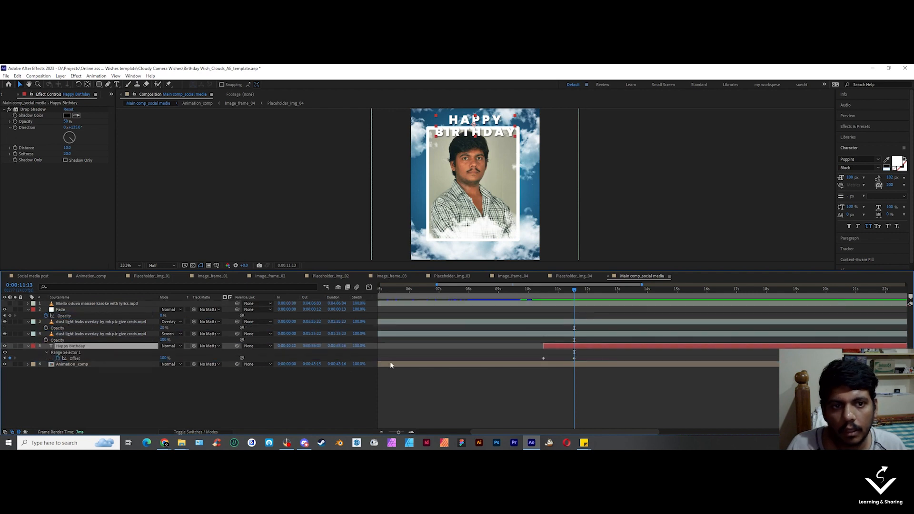
key(space)
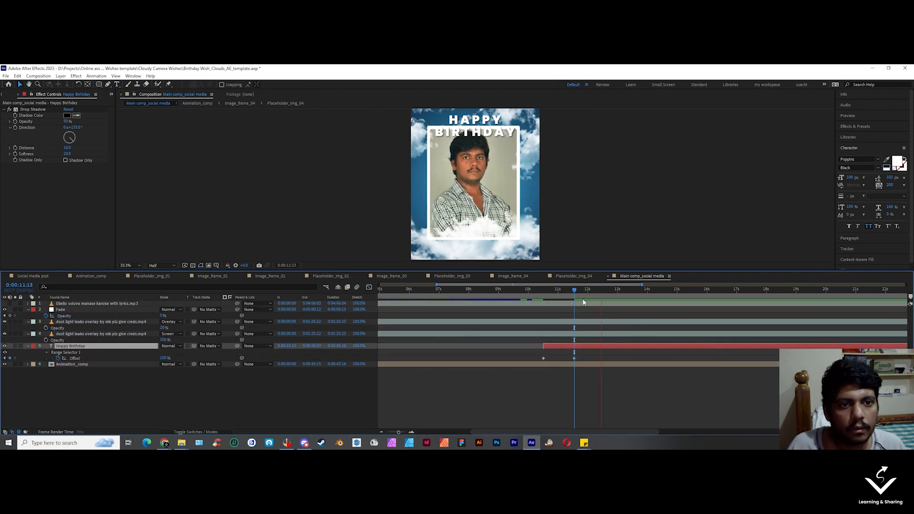
key(space)
Step: Duplicate the Happy Birthday layer, place the copy at the photo frame's lower edge and replace its text with the birthday person's first name
click(28, 346)
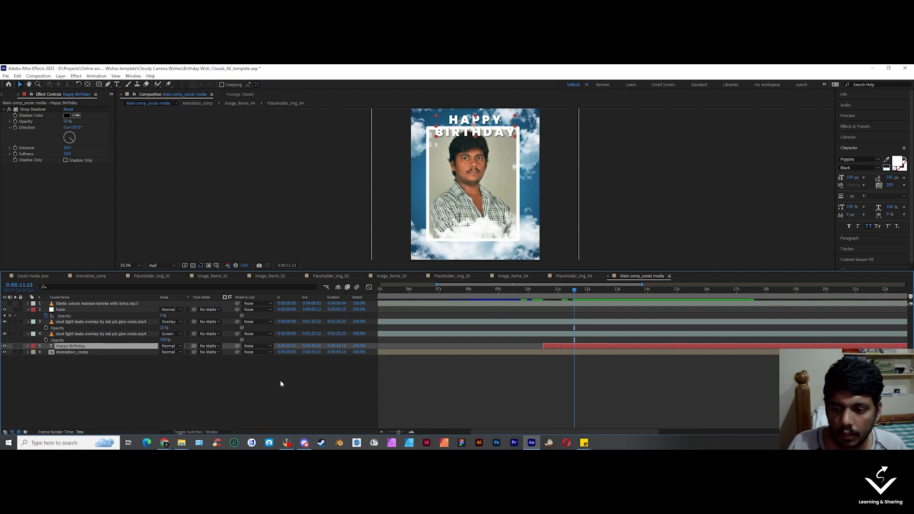
key(ctrl+d)
drag(487, 132, 488, 247)
double_click(484, 248)
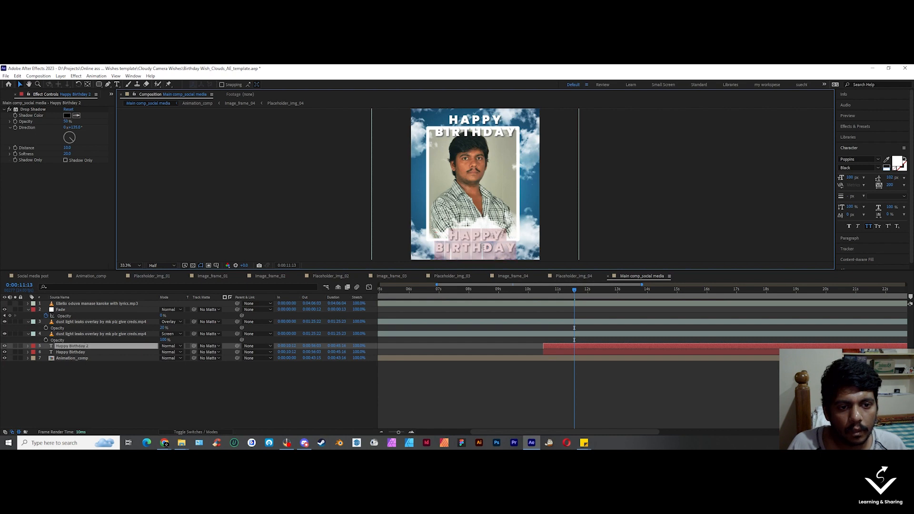
text(Amarnath)
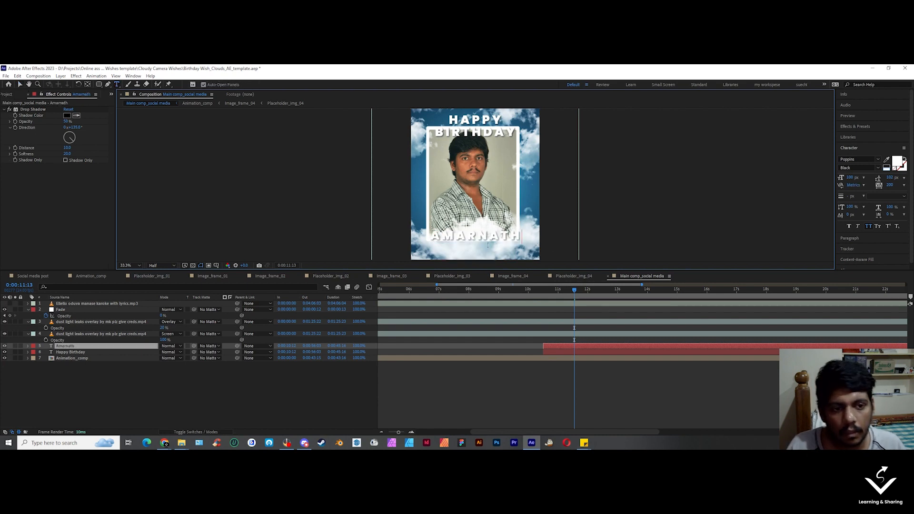
click(578, 346)
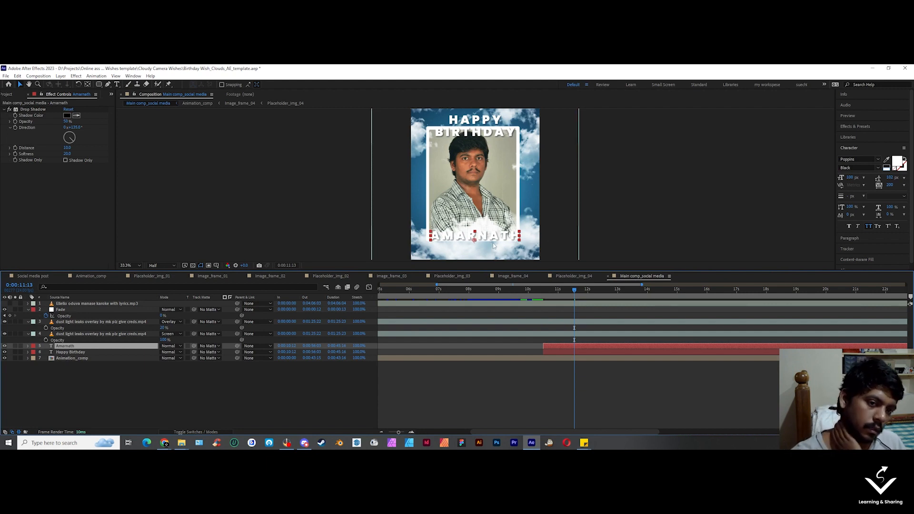
Step: Try the Pricedown, Prism and Pure Joy fonts on the name layer
click(879, 160)
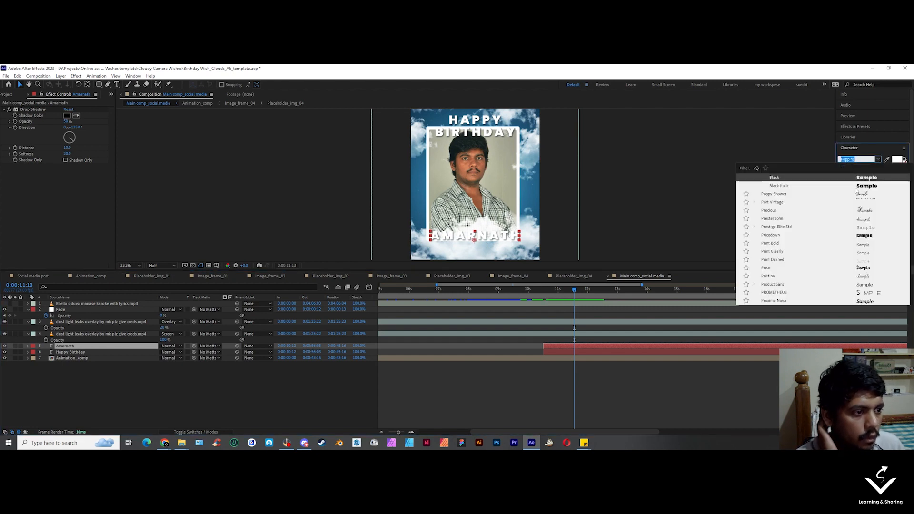
click(821, 235)
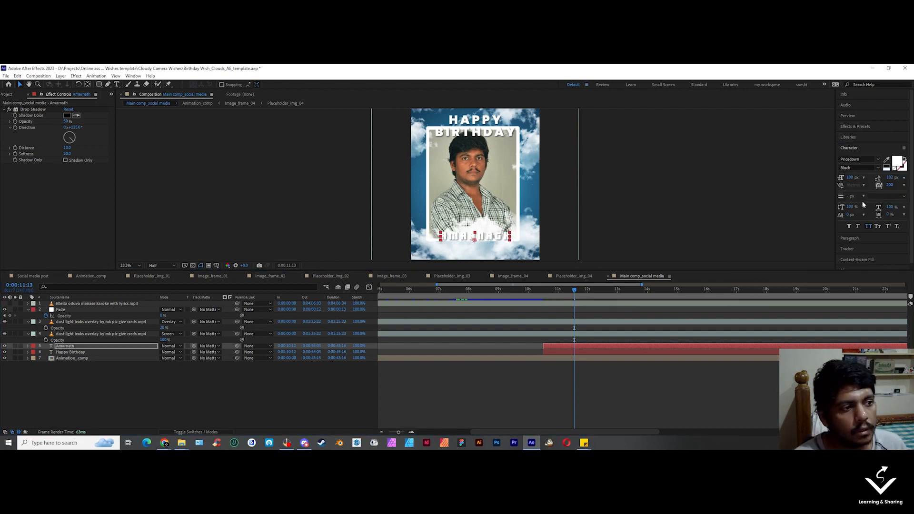
click(876, 161)
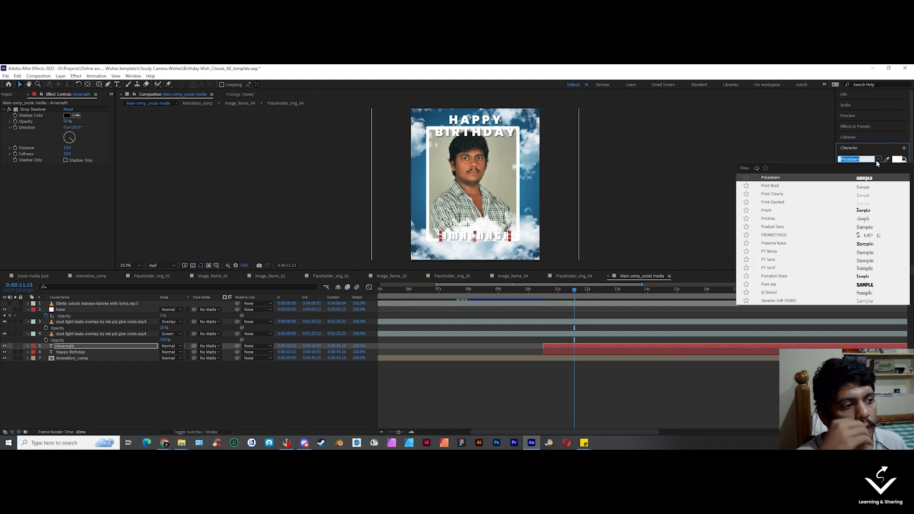
click(775, 211)
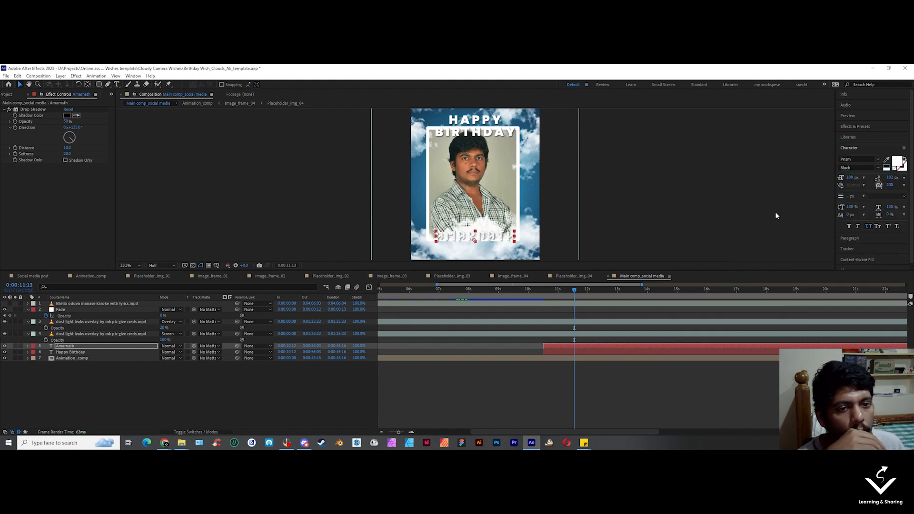
click(878, 159)
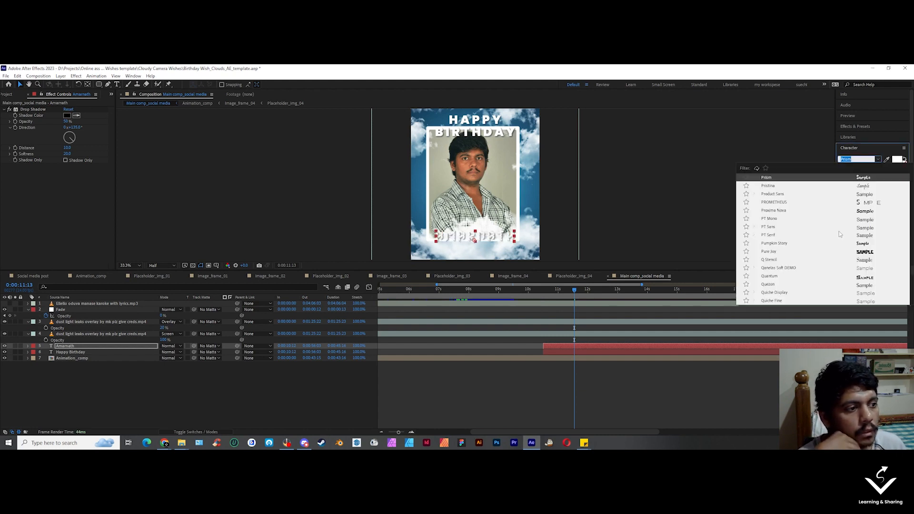
click(773, 250)
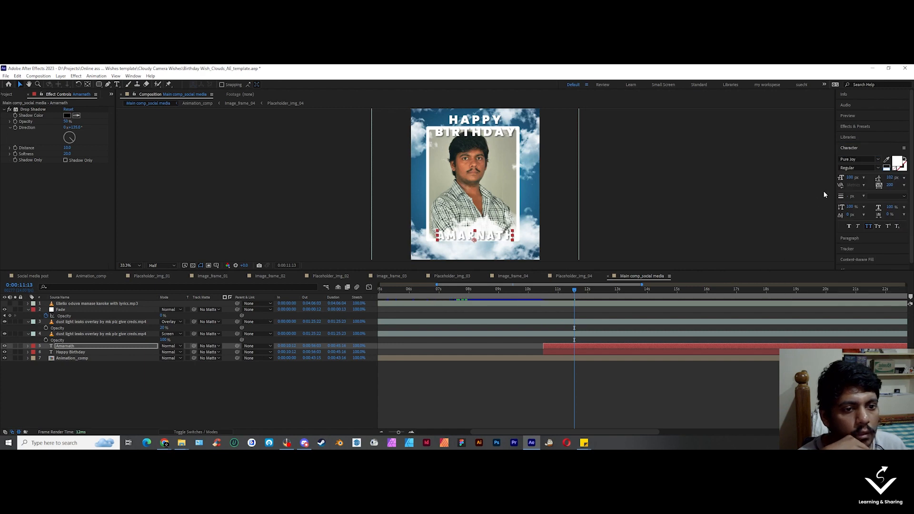
Step: Set the name layer's font to The Humble Script
click(873, 159)
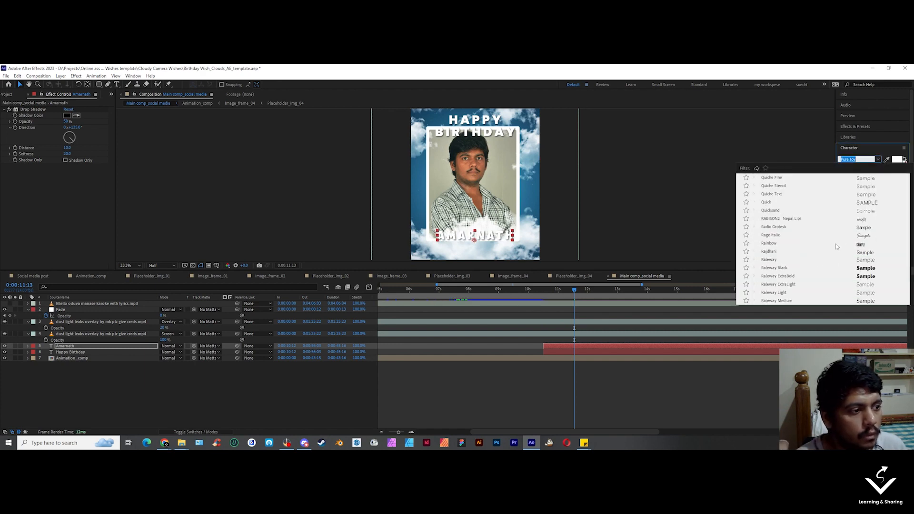
scroll(828, 245, down, 4)
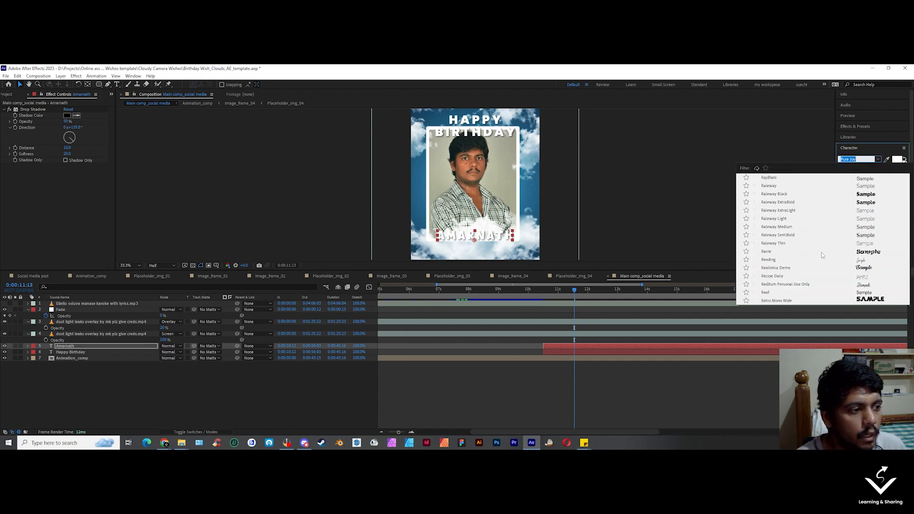
scroll(820, 259, down, 6)
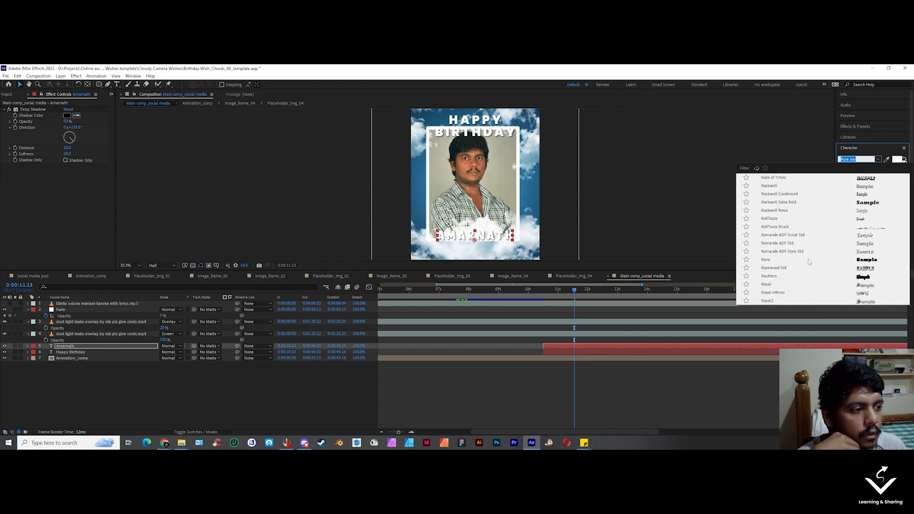
scroll(808, 262, down, 5)
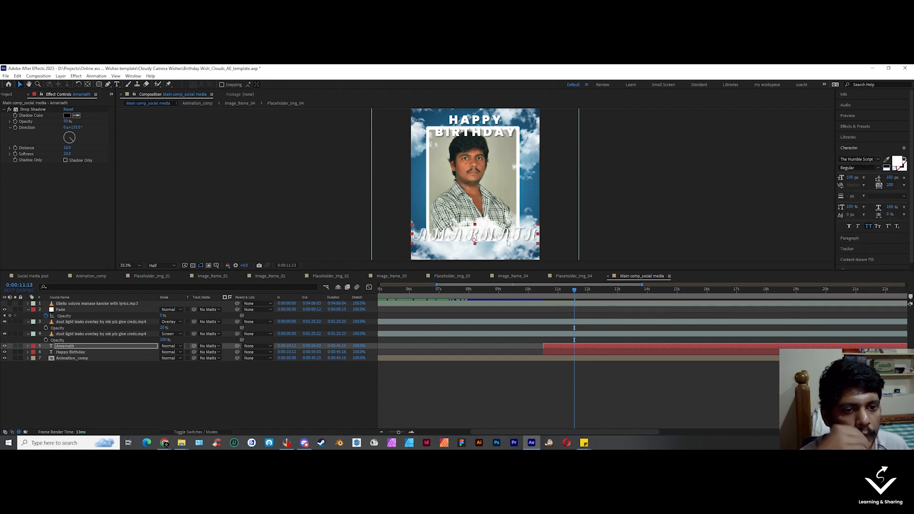
Step: Turn off All Caps for the name text and set its tracking to 0
click(868, 227)
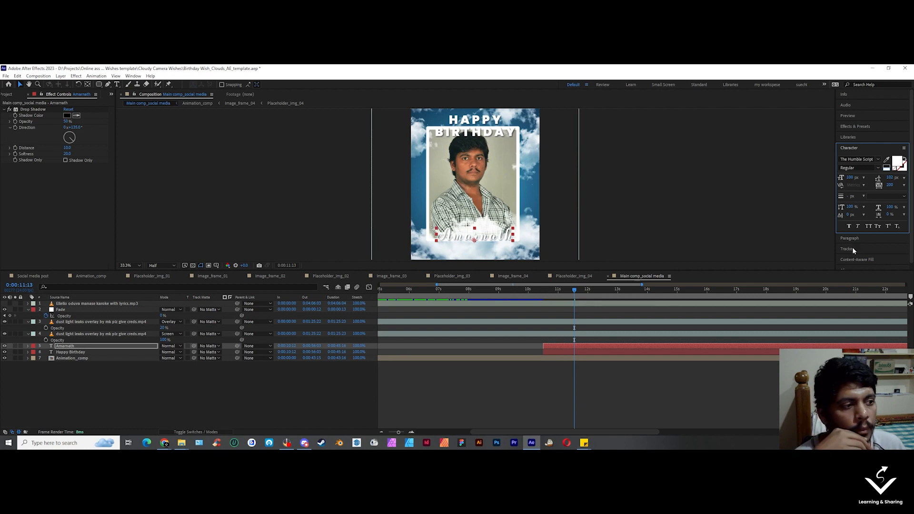
click(904, 185)
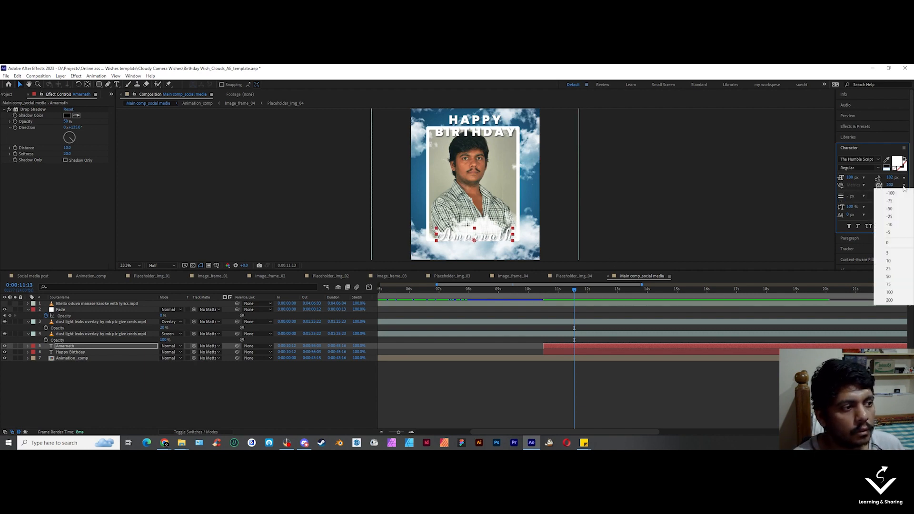
click(894, 245)
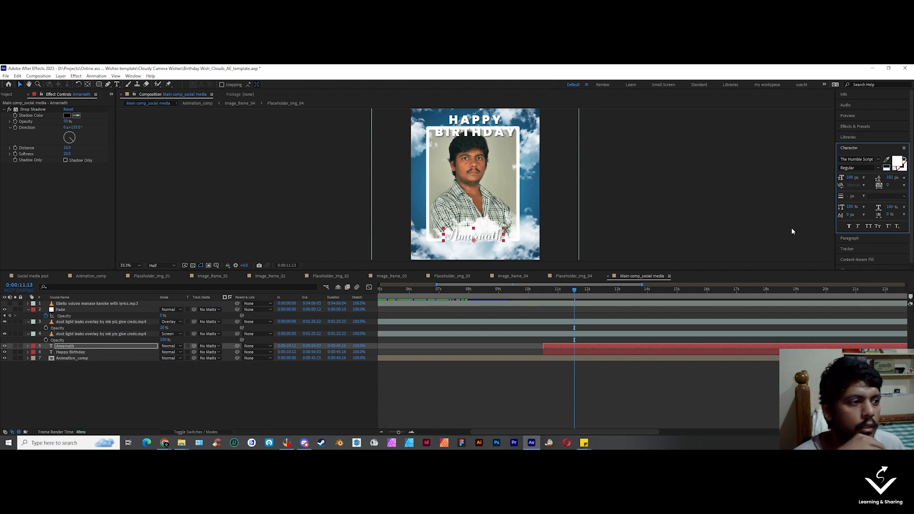
Step: Set the name layer's font size to 150 px and move the name down over the photo frame's lower edge
drag(850, 178, 878, 178)
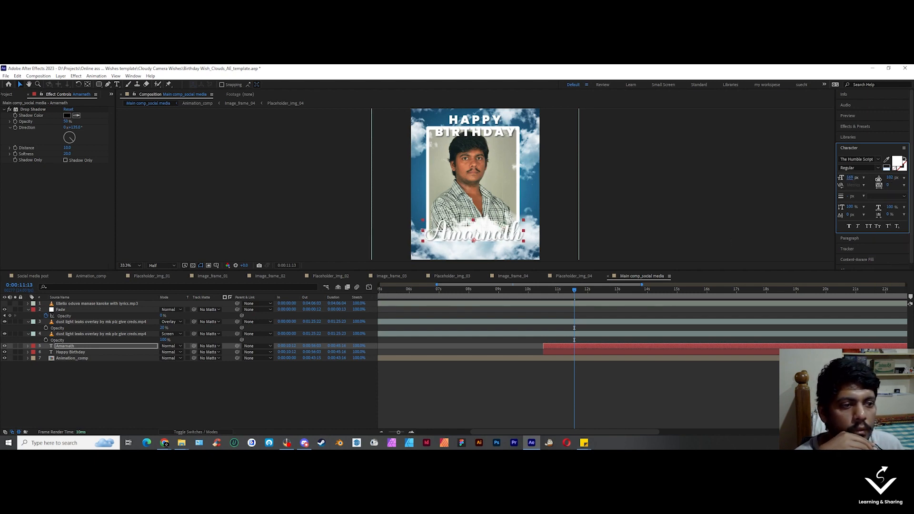
click(848, 177)
text(150)
key(Return)
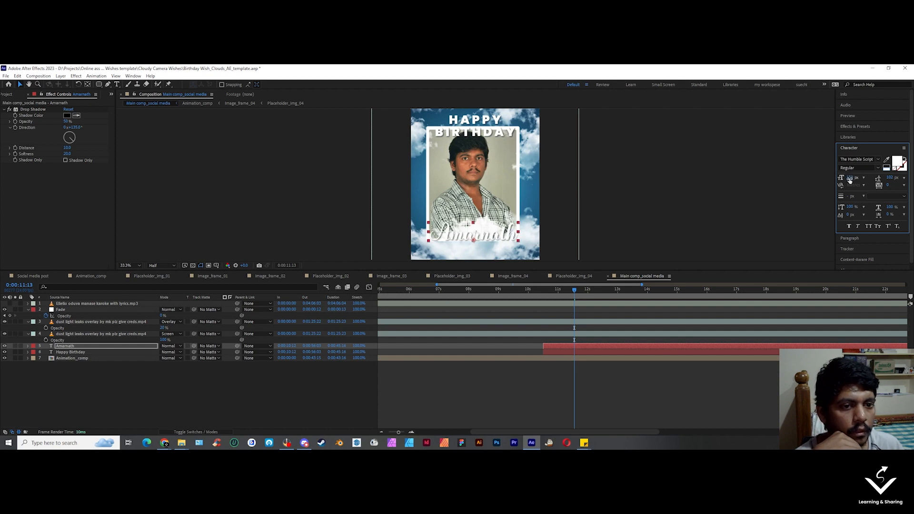
drag(501, 237, 498, 247)
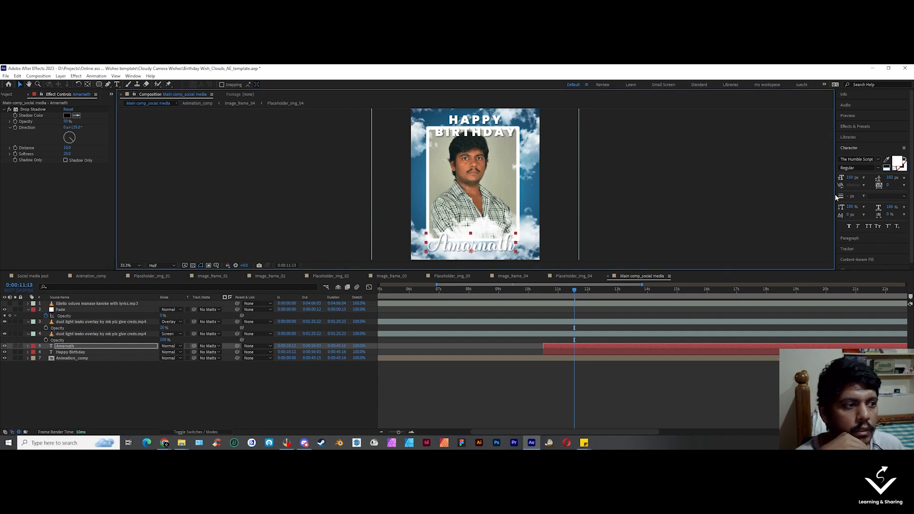
Step: Change the name text's fill colour to golden yellow, FFD200
click(897, 162)
click(154, 318)
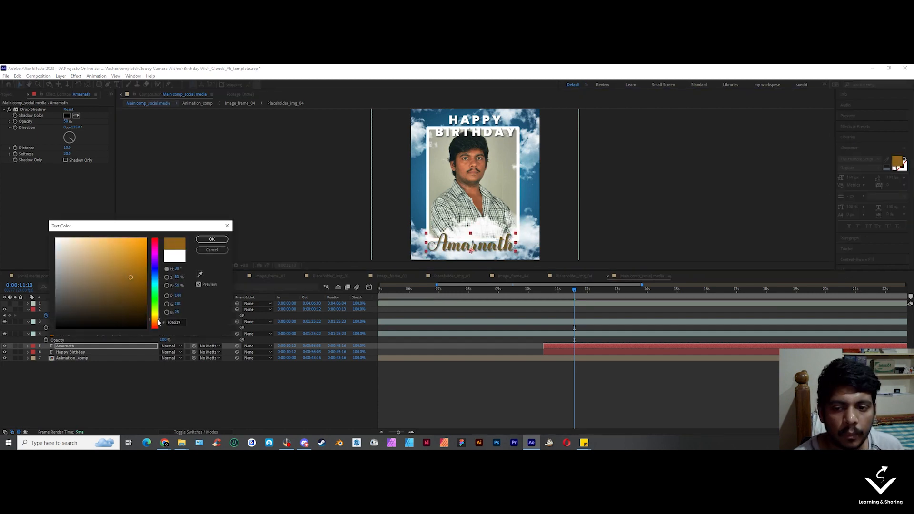
drag(159, 319, 159, 316)
drag(144, 244, 151, 237)
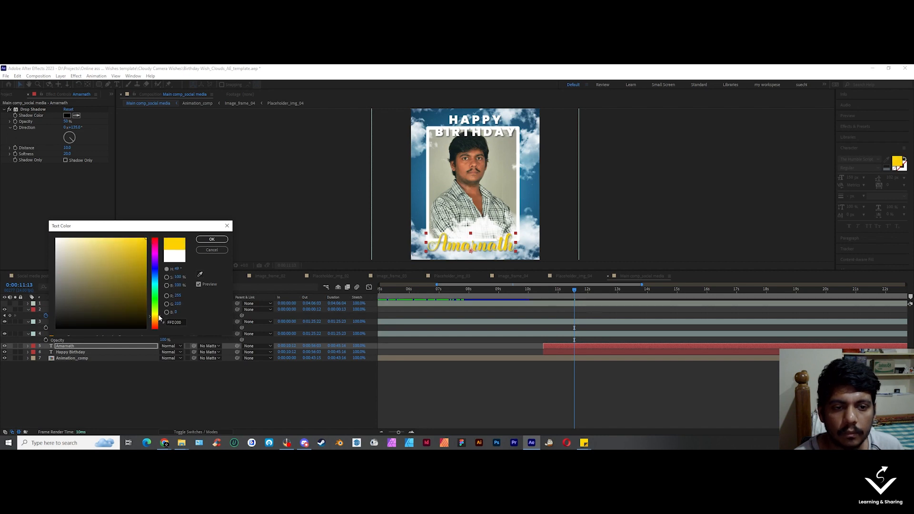
key(Return)
Step: Compare the name layer with and without its drop shadow and set the shadow opacity to 70%
click(9, 109)
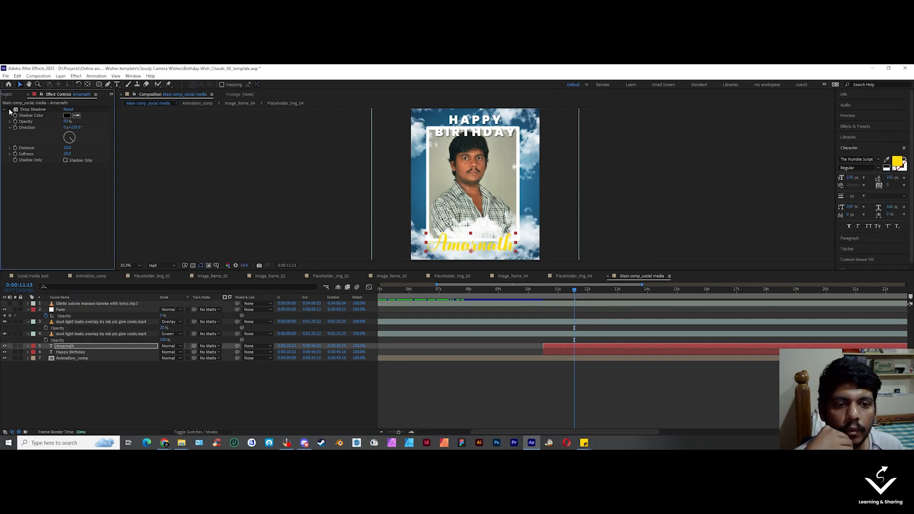
click(9, 110)
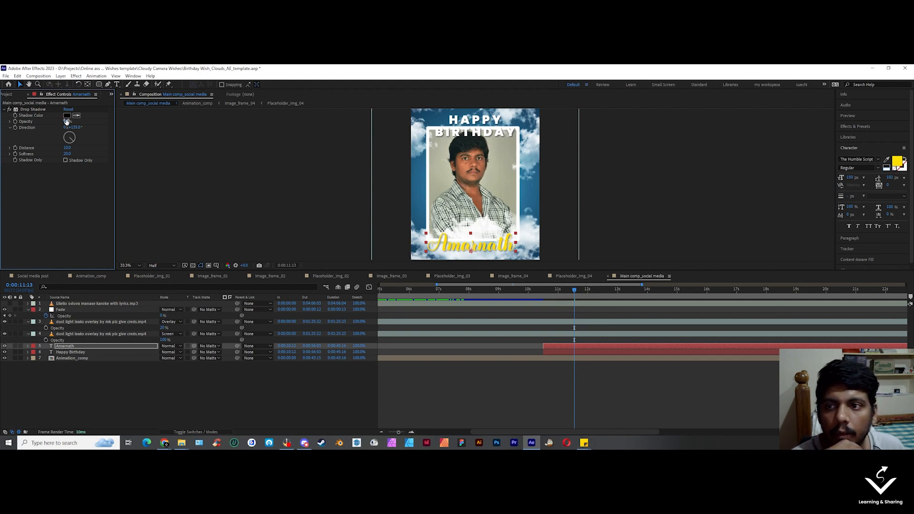
drag(67, 121, 85, 126)
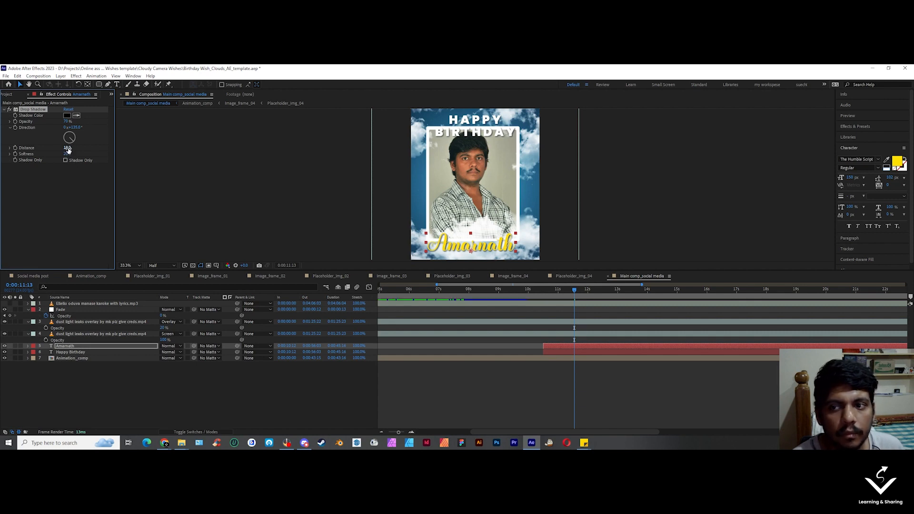
Step: Centre the name layer horizontally in the composition
click(611, 347)
click(847, 149)
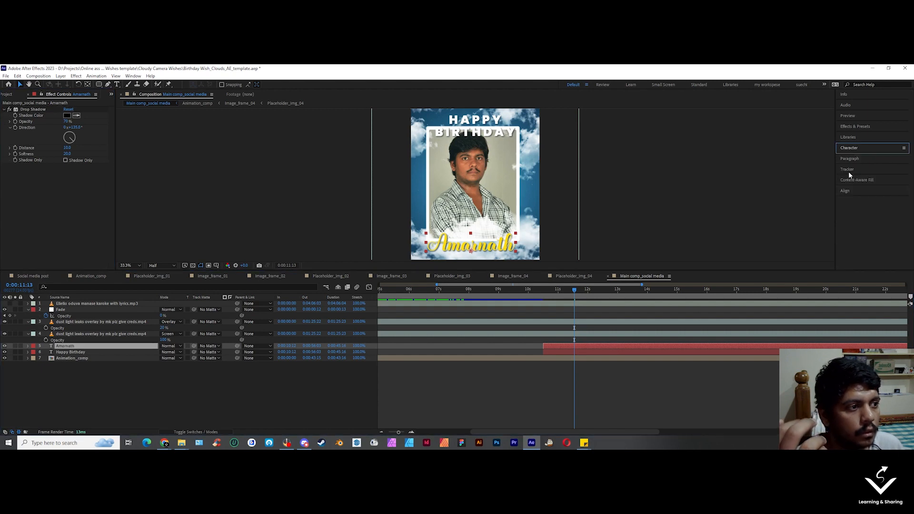
click(849, 191)
click(856, 208)
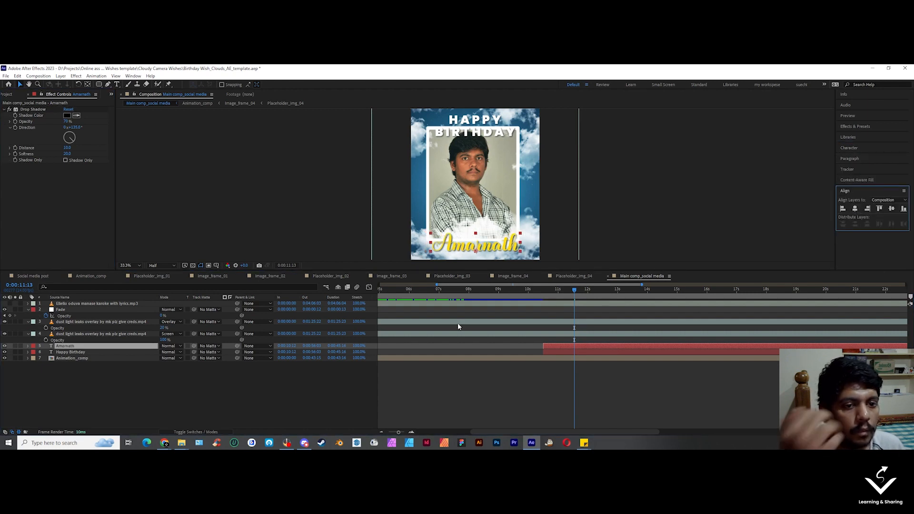
Step: Shift the name layer in time so that it starts shortly after the Happy Birthday layer
click(574, 387)
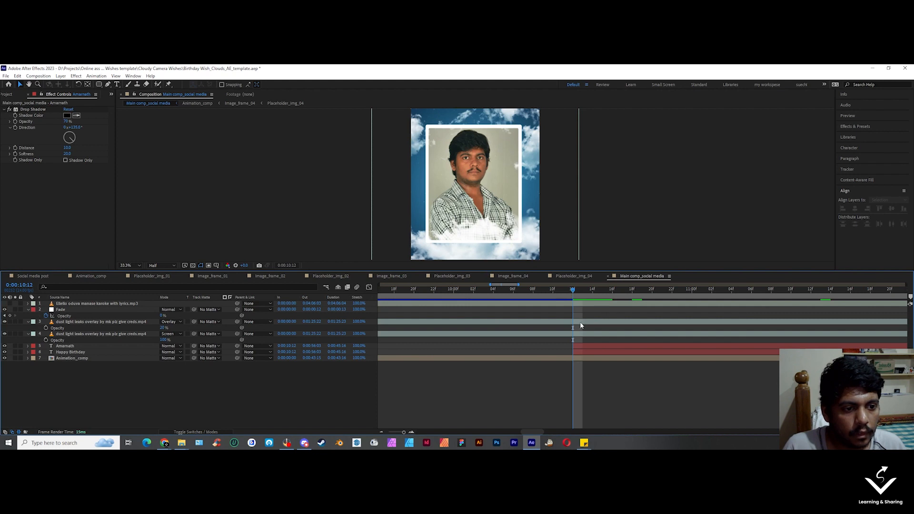
drag(580, 346, 609, 346)
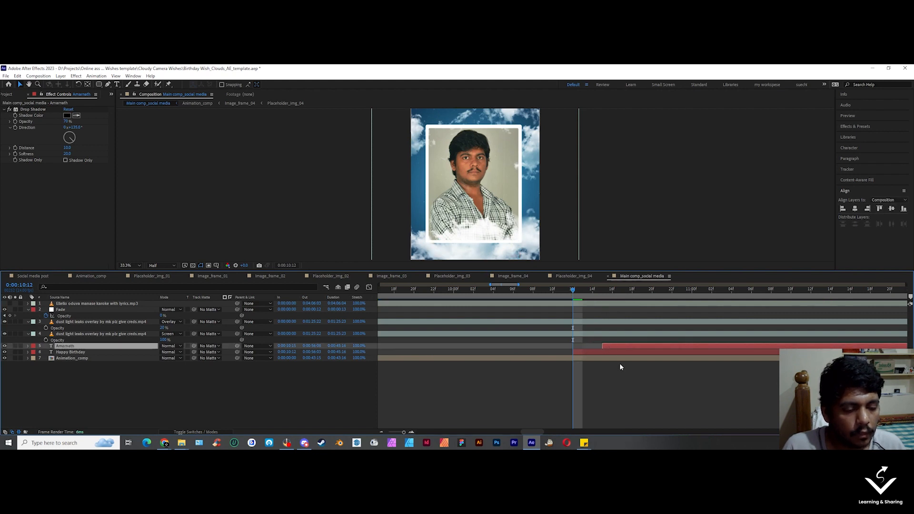
scroll(620, 369, down, 2)
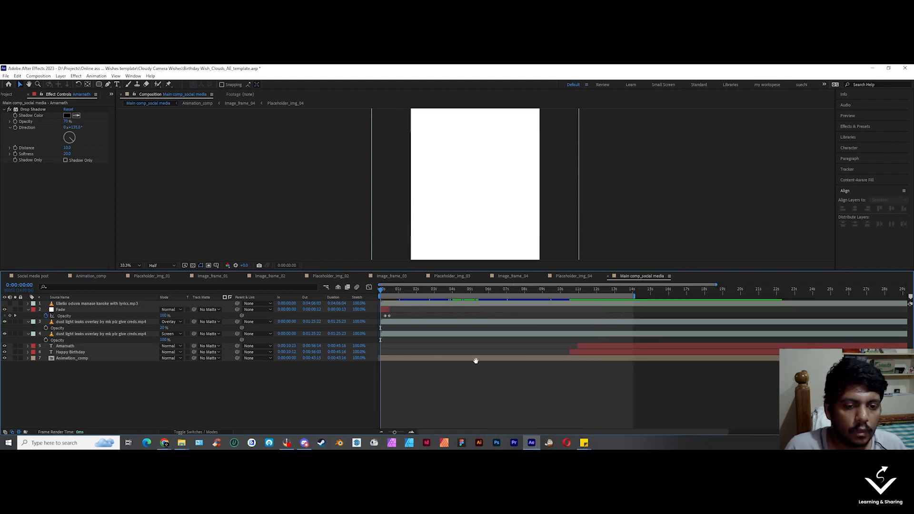
Step: Preview the composition from its start and toggle the music layer's audio
key(space)
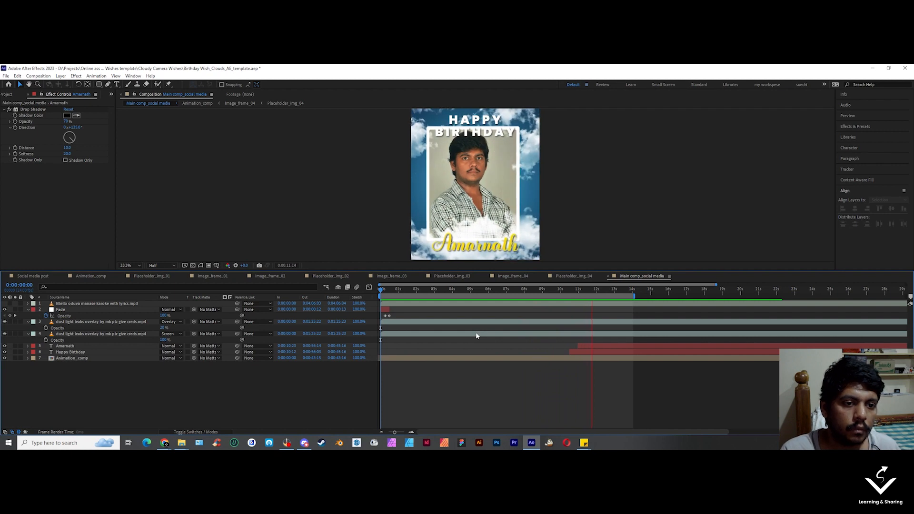
key(space)
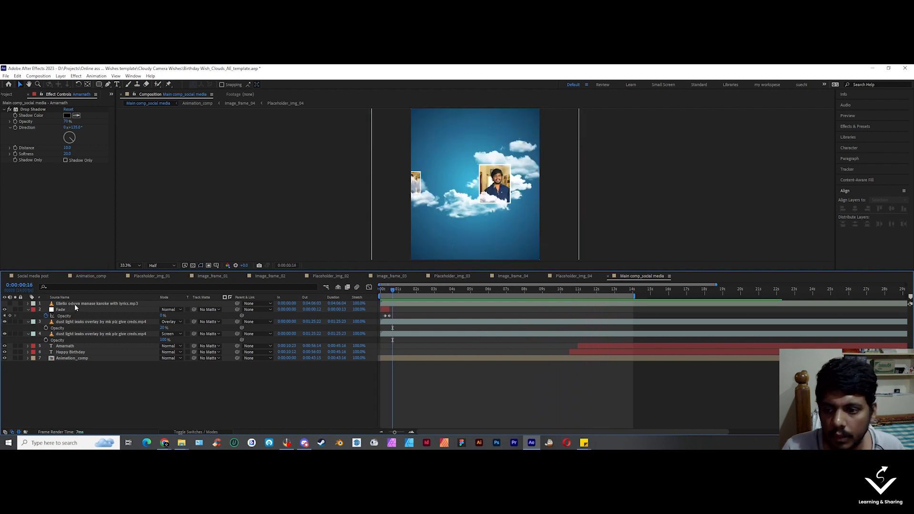
click(74, 304)
click(10, 303)
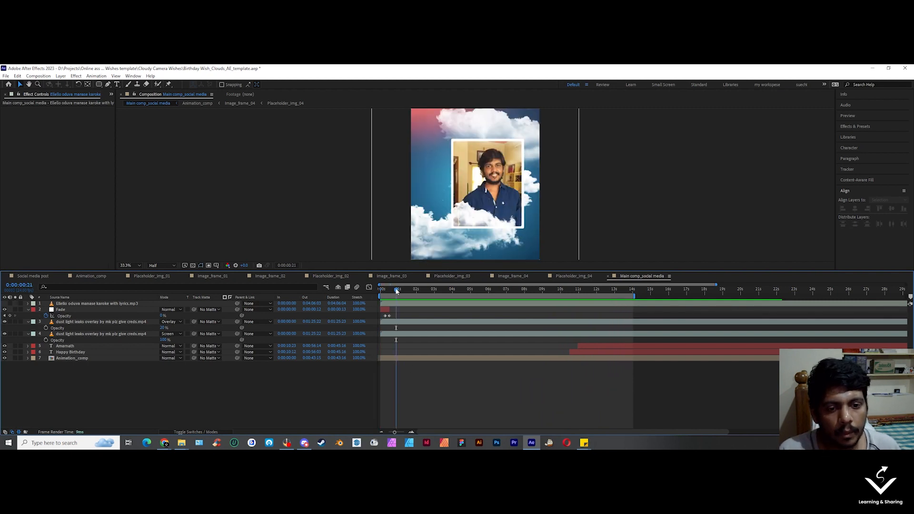
Step: Scrub through the photo frames and title animation and play the composition in the maximized viewer
drag(397, 291, 493, 345)
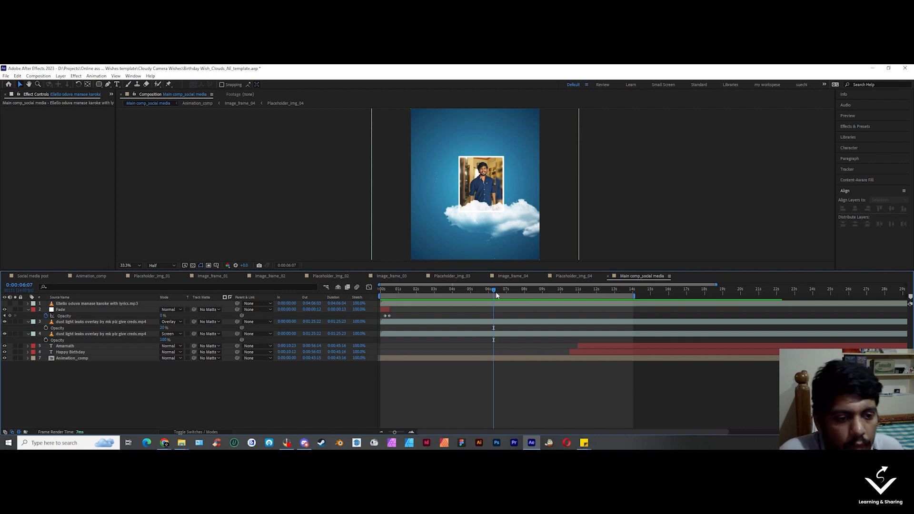
drag(493, 291, 595, 349)
click(595, 350)
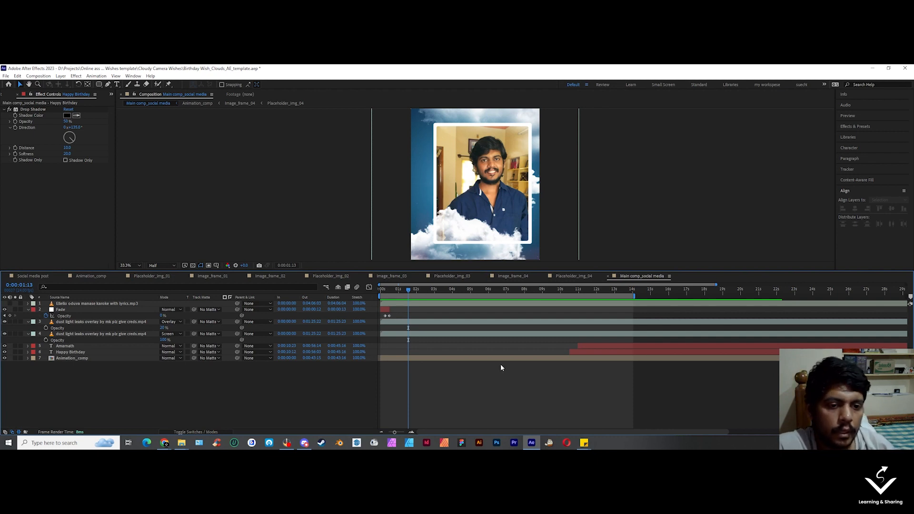
drag(419, 298, 513, 324)
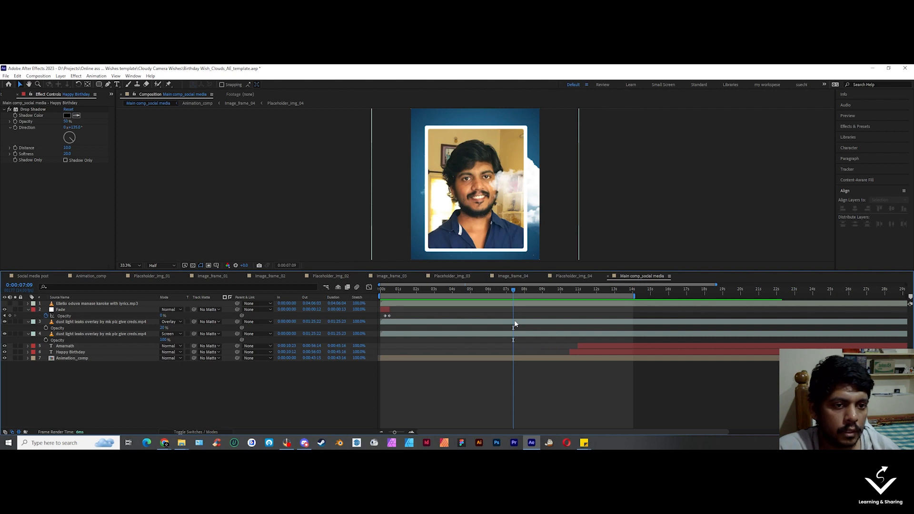
key(grave)
key(space)
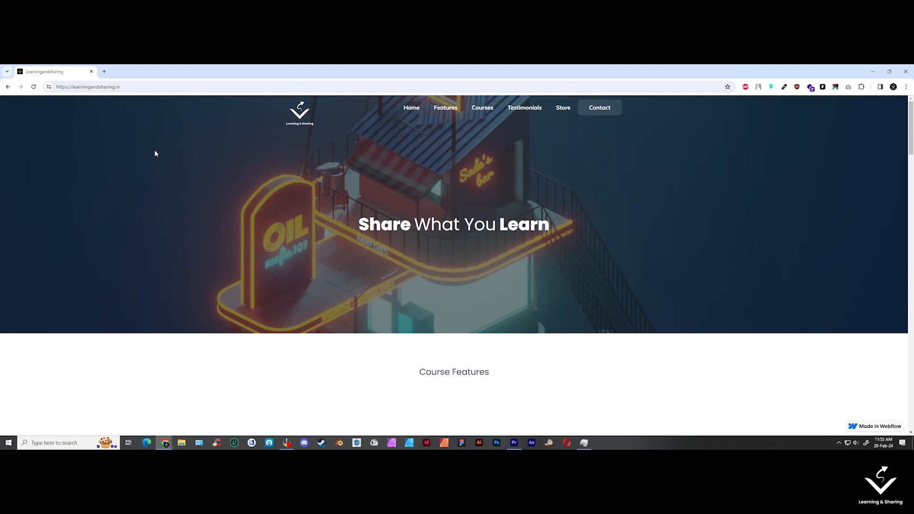
Step: In the browser, open the Learning and Sharing store and the checkout page of the Cloudy Camera Wishes Template
click(564, 109)
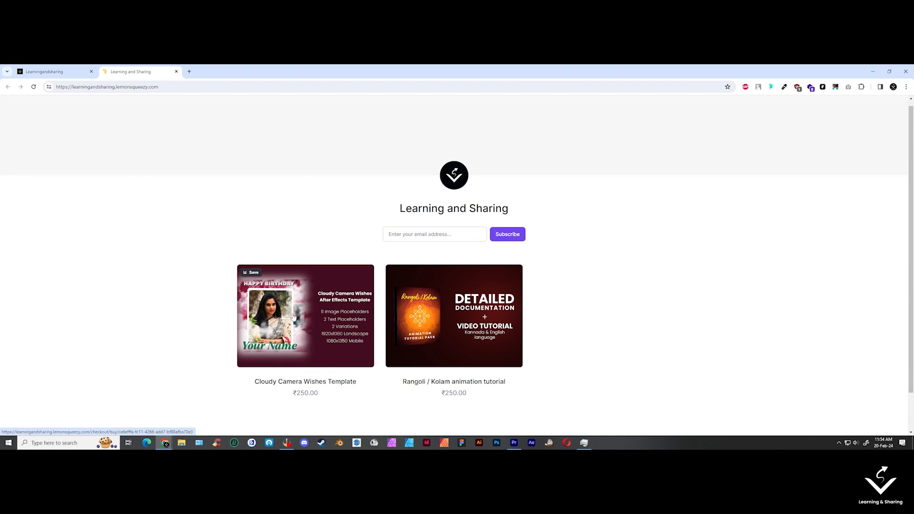
scroll(285, 314, down, 1)
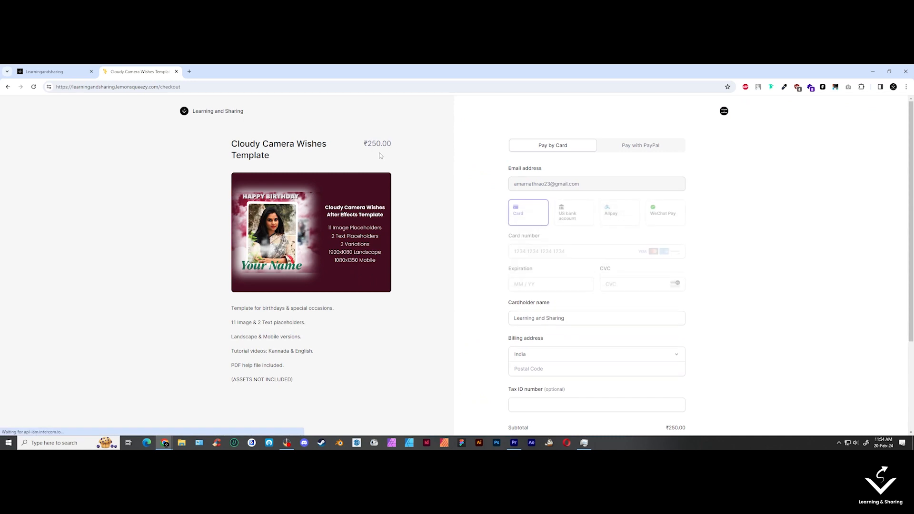
scroll(495, 304, down, 1)
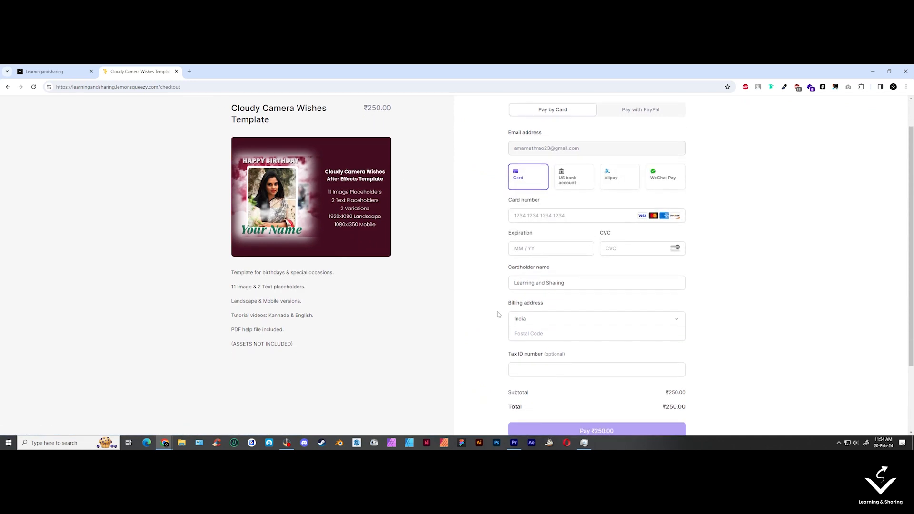
scroll(492, 308, up, 1)
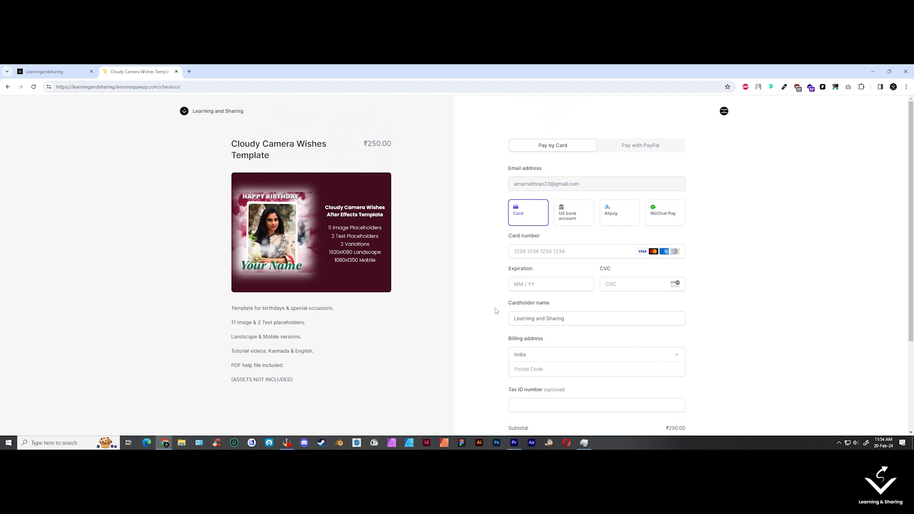
Step: Examine the template's price and its description, including placeholders, versions, help file and the note about assets
drag(396, 147, 353, 145)
click(415, 159)
drag(232, 310, 346, 381)
click(332, 323)
drag(232, 322, 308, 325)
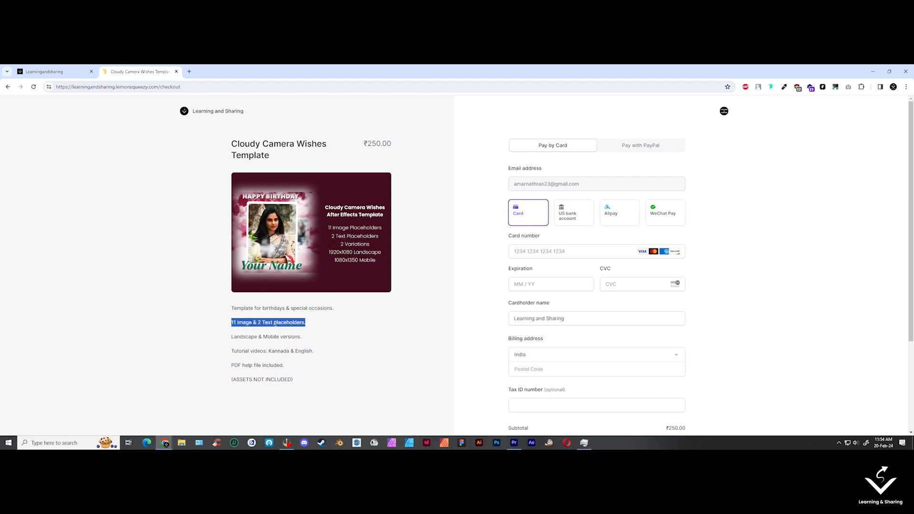
click(268, 333)
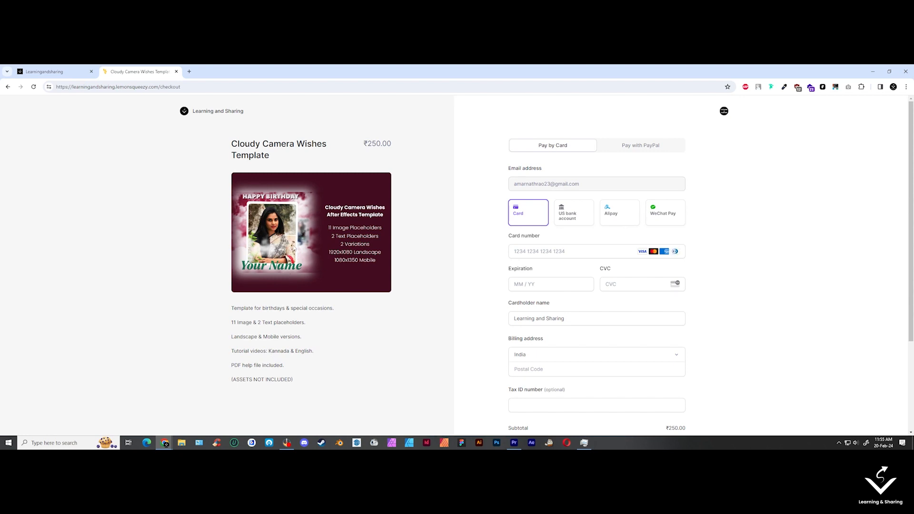
mouse_move(238, 365)
mouse_down()
mouse_move(261, 365)
mouse_move(232, 380)
mouse_up()
click(262, 365)
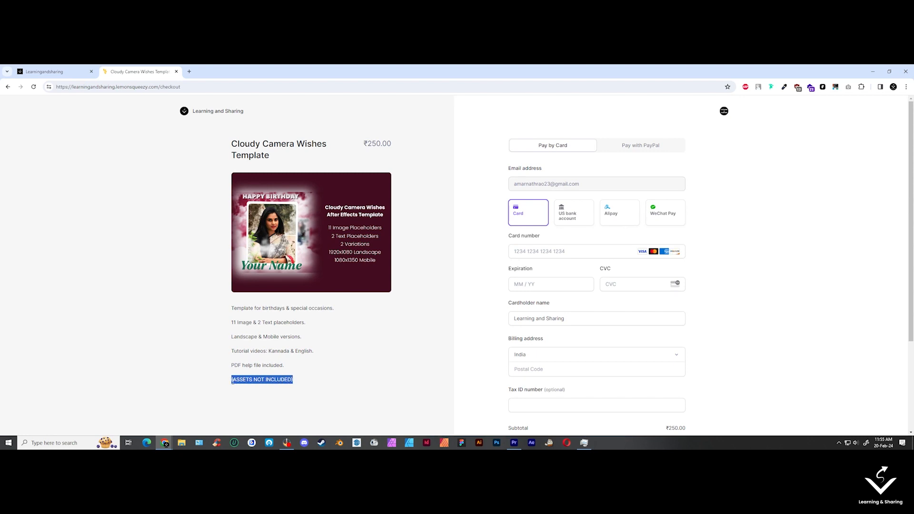
click(295, 383)
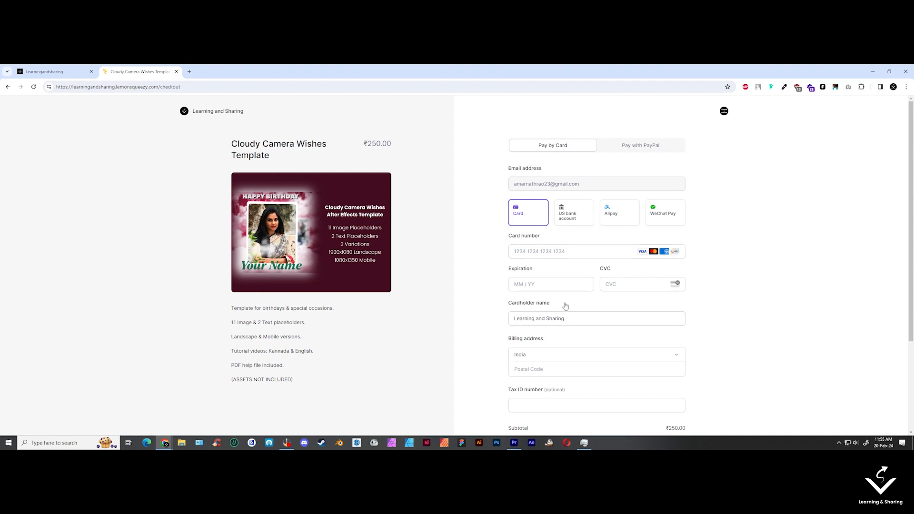
Step: Look over the checkout page's card and billing fields down to the payment button
scroll(566, 310, down, 2)
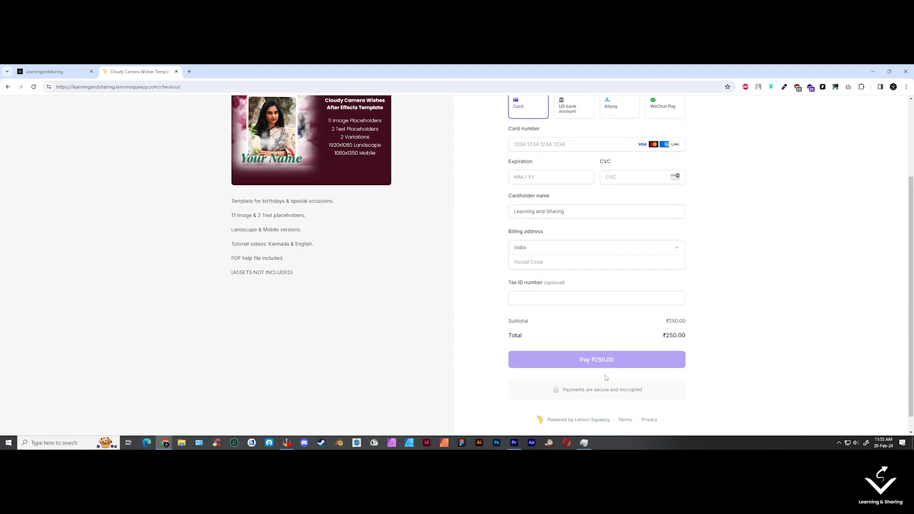
scroll(547, 343, up, 2)
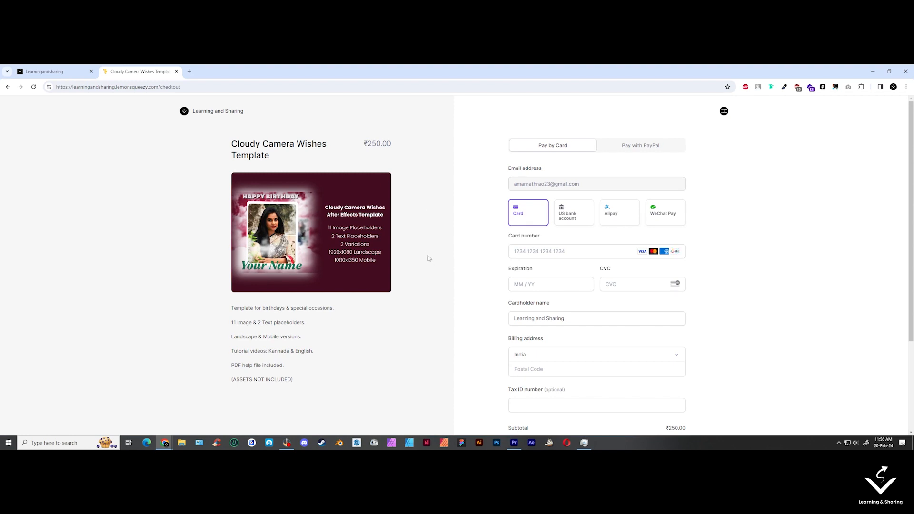
scroll(430, 259, down, 2)
scroll(431, 262, down, 2)
scroll(430, 261, up, 5)
Step: Return to the Learningandsharing site and open the Cloudy Camera Wishes Template's checkout from its Products section
click(44, 72)
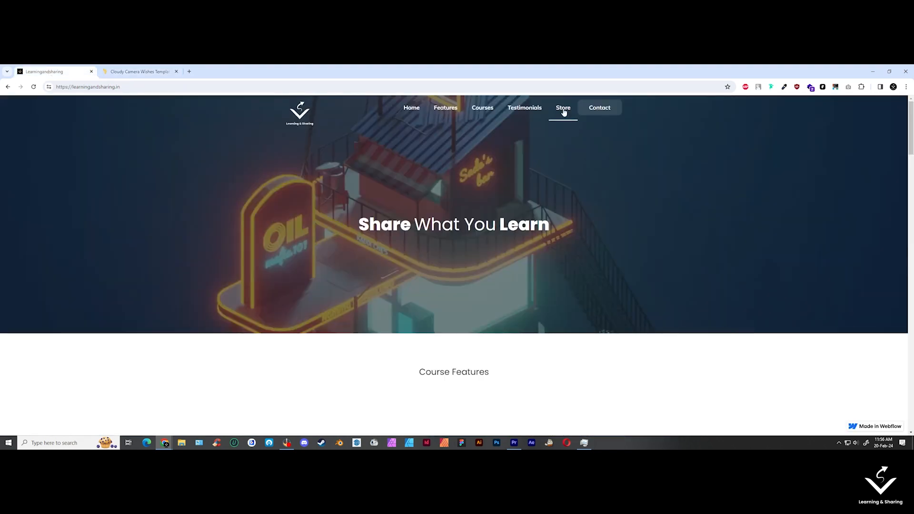
click(136, 71)
click(61, 75)
scroll(382, 193, down, 15)
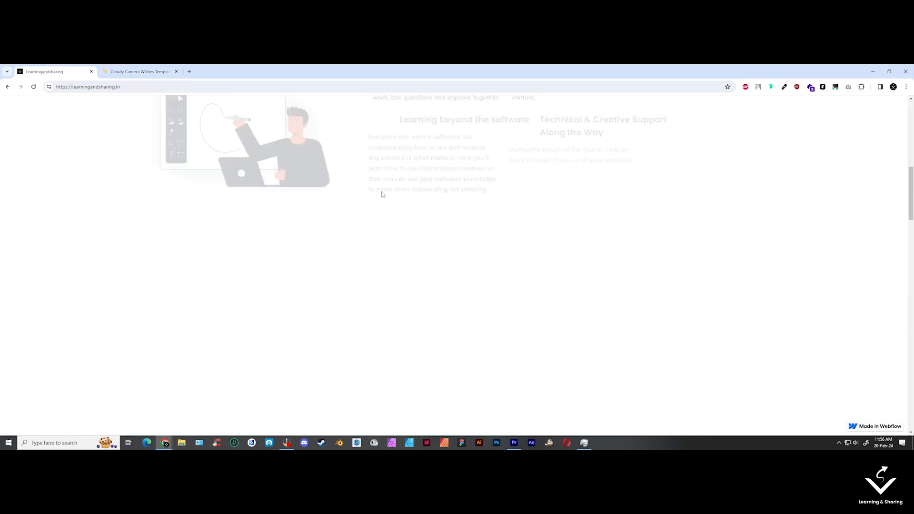
scroll(381, 191, down, 8)
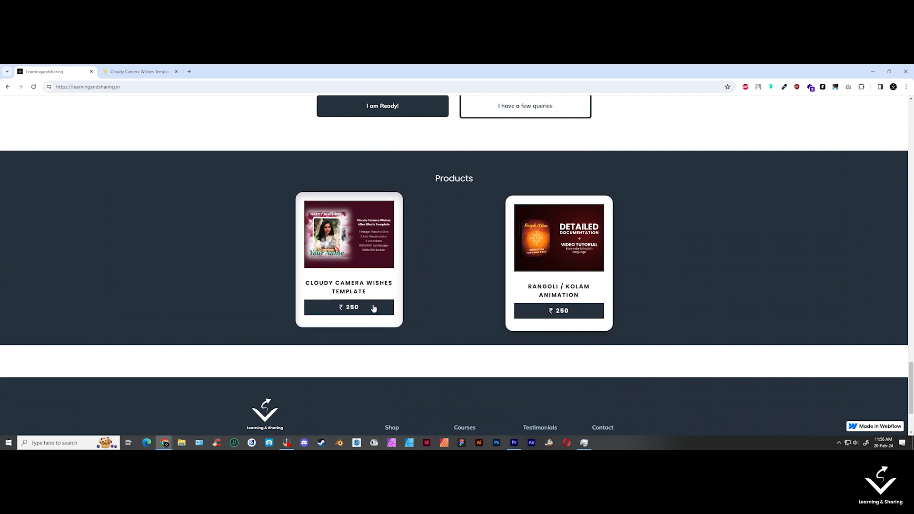
click(365, 313)
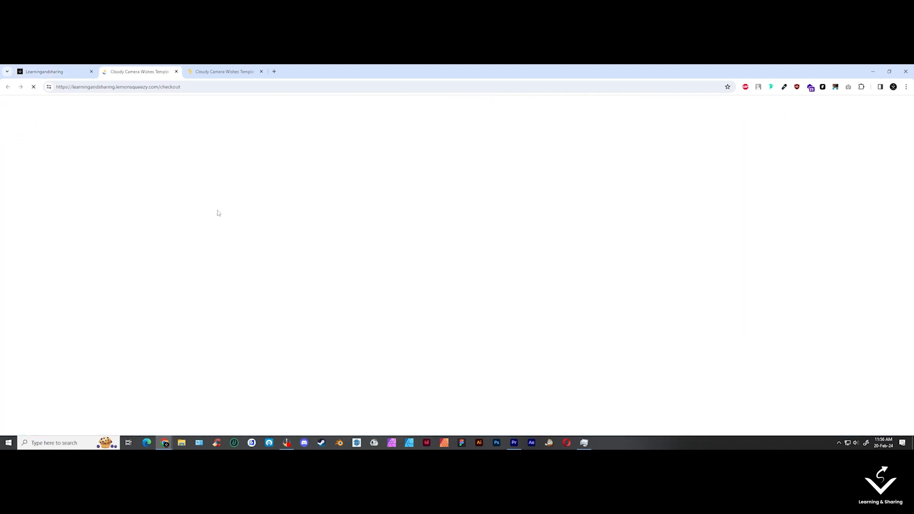
scroll(404, 260, down, 2)
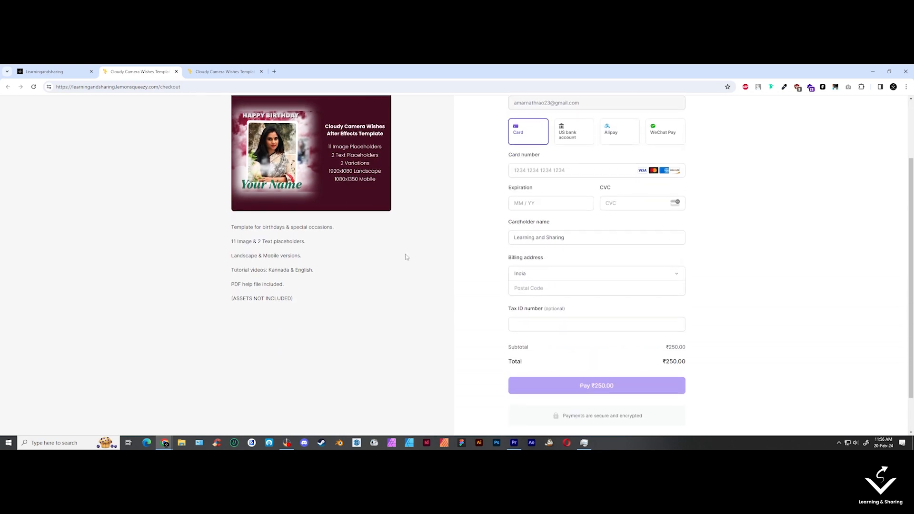
scroll(403, 259, up, 3)
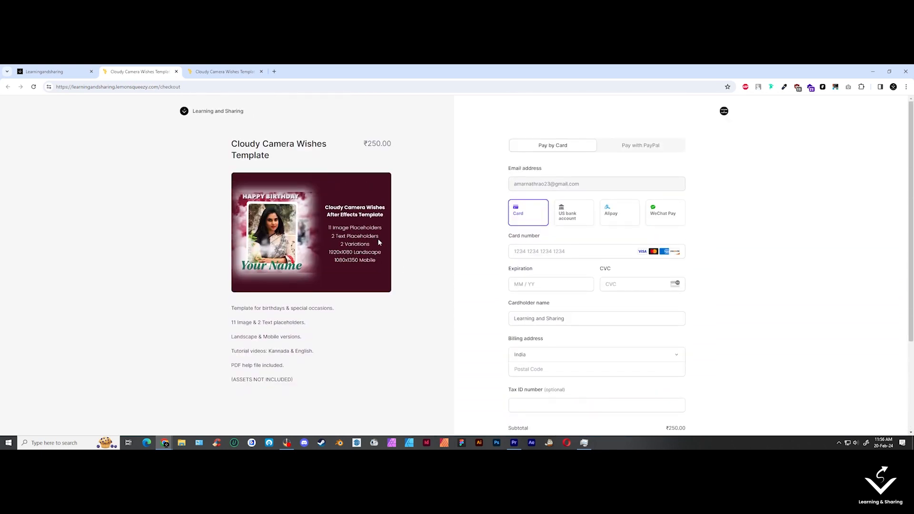